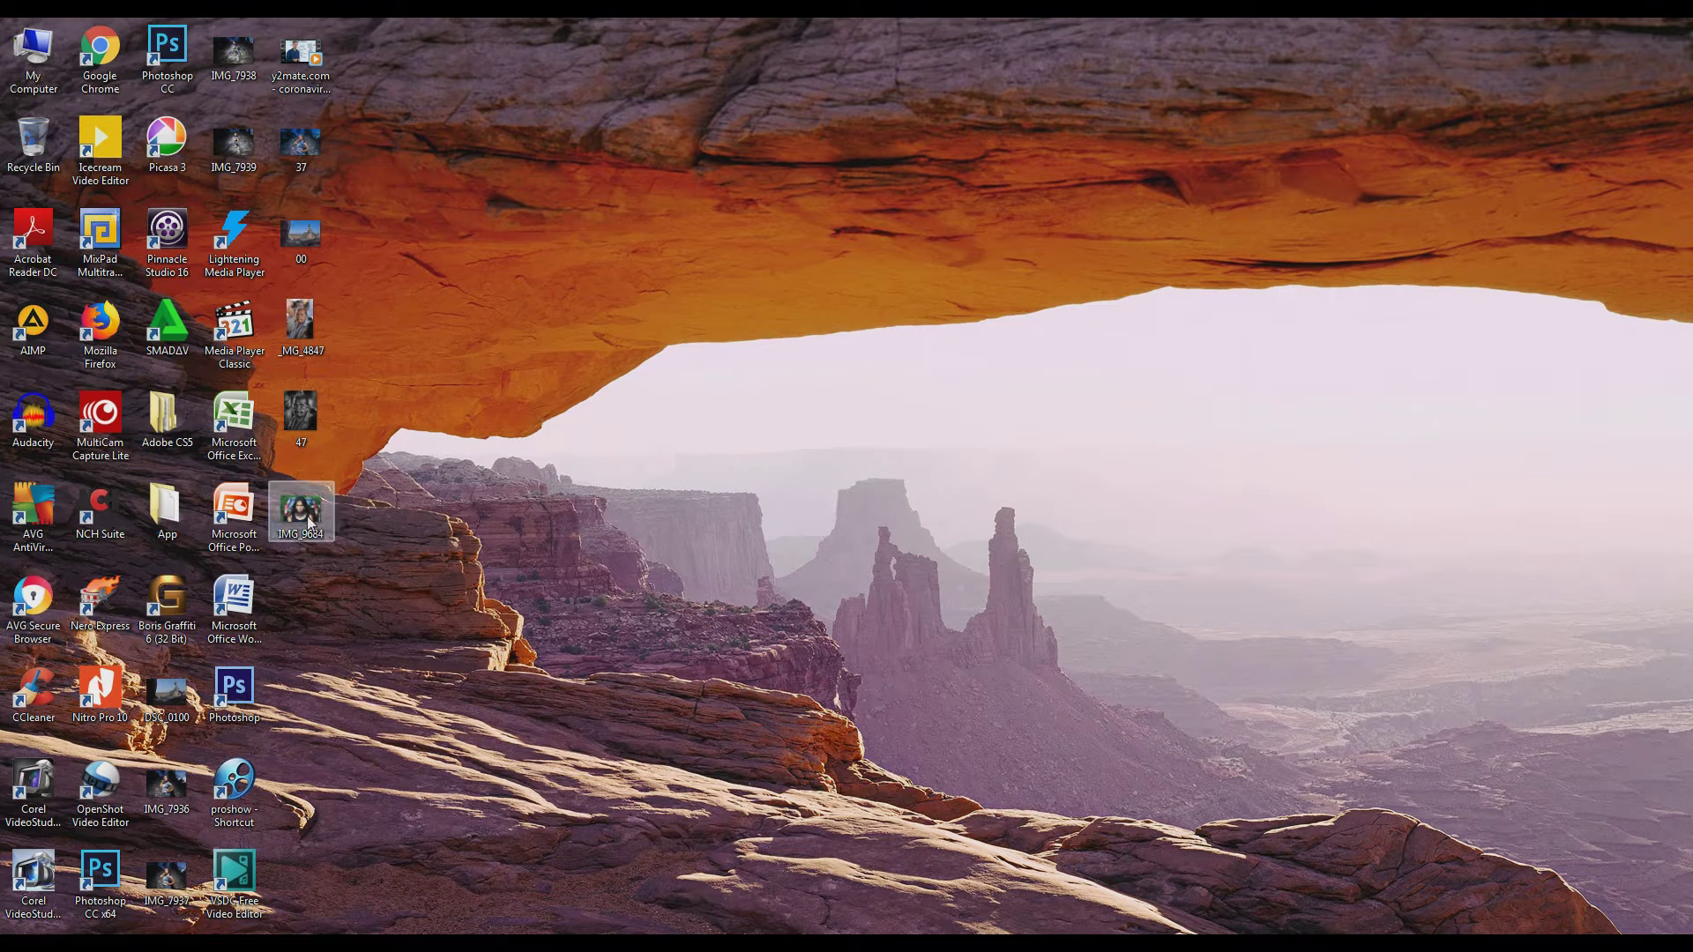
- Open IMG_9684.JPG in Photoshop by dragging it in, and dock its window as a tab
mouse_move(305, 511)
left_mouse_down()
mouse_move(299, 876)
mouse_move(663, 567)
left_mouse_up()
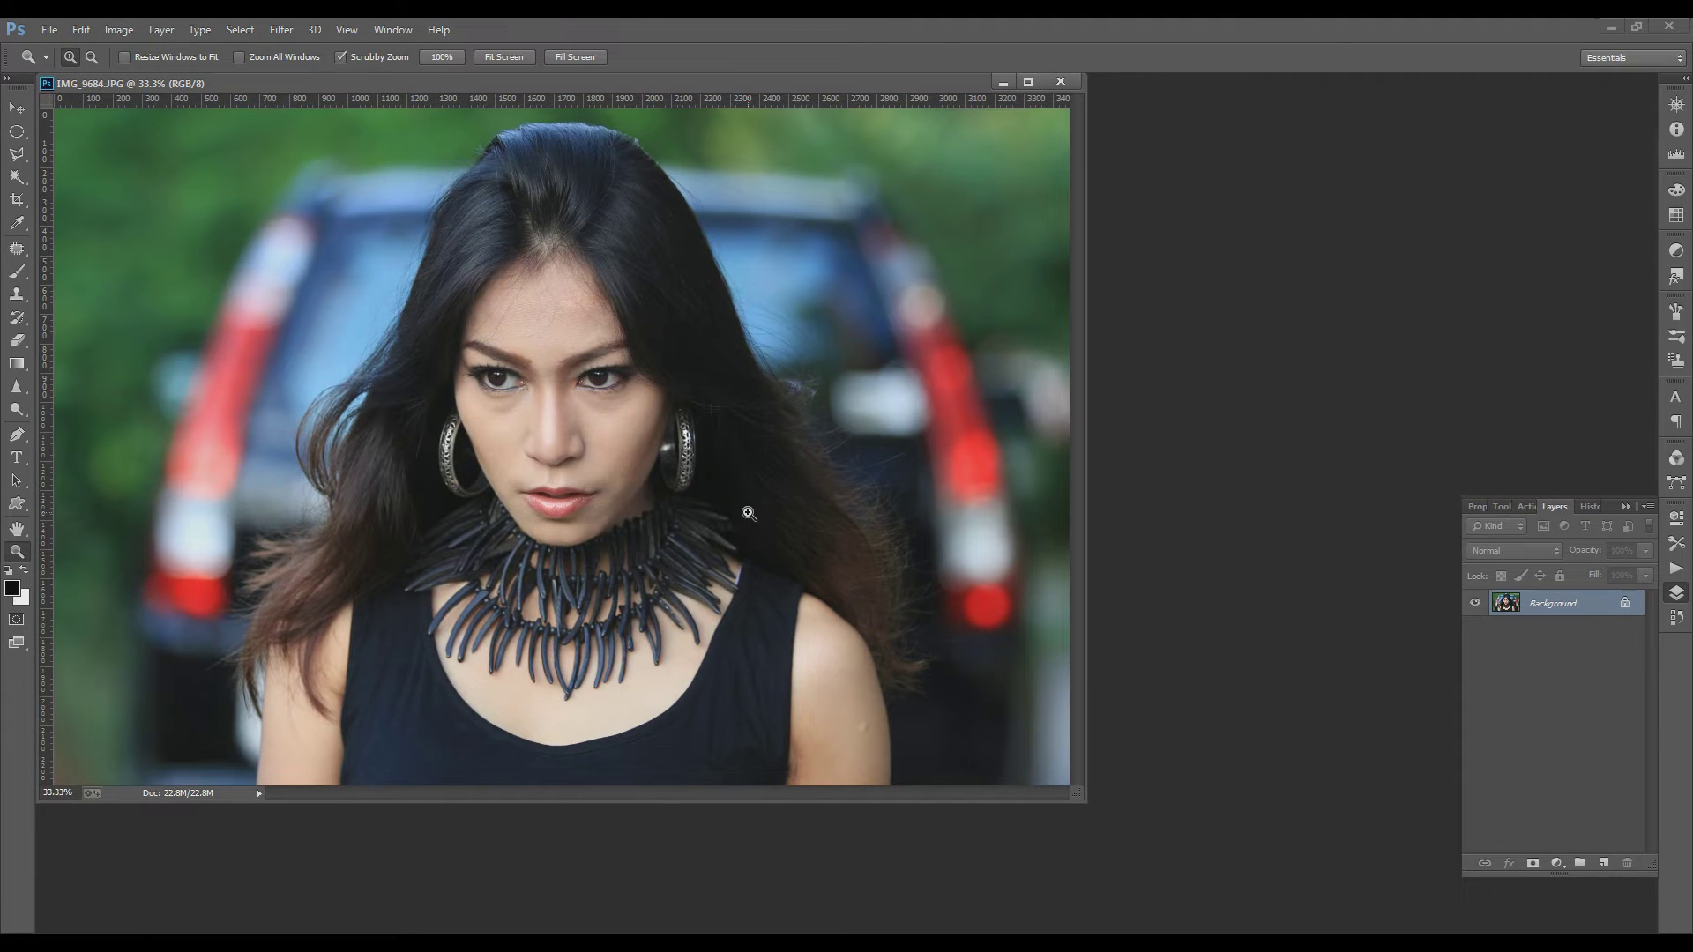
left_click_drag(881, 84, 954, 74)
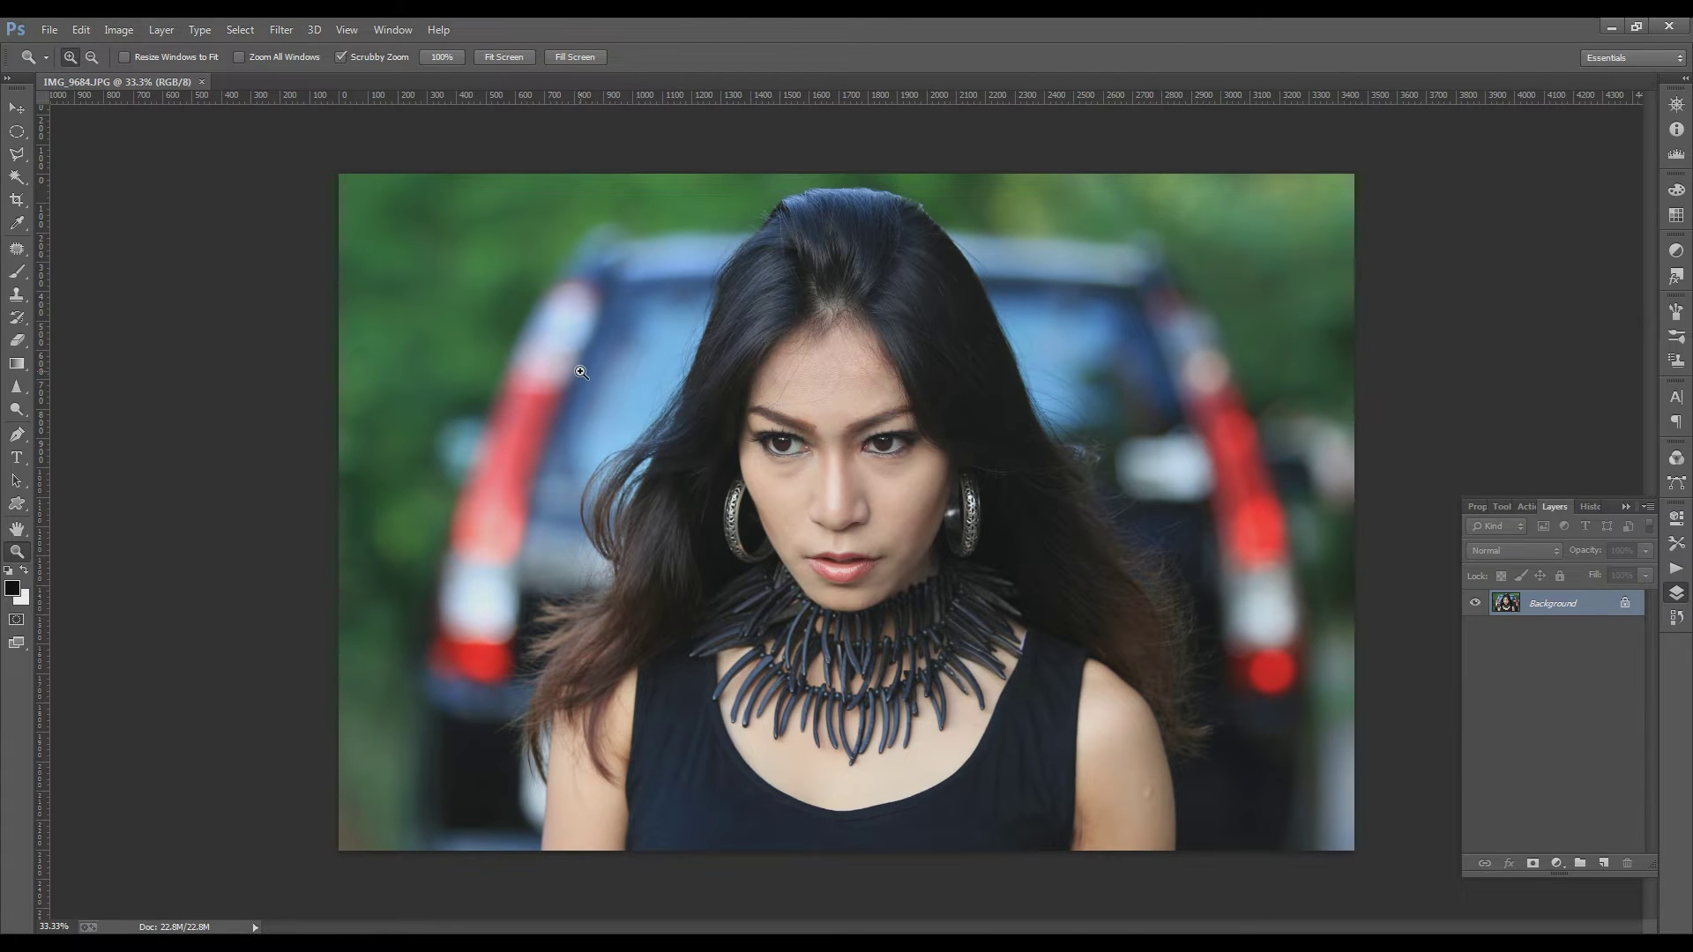
left_click(17, 202)
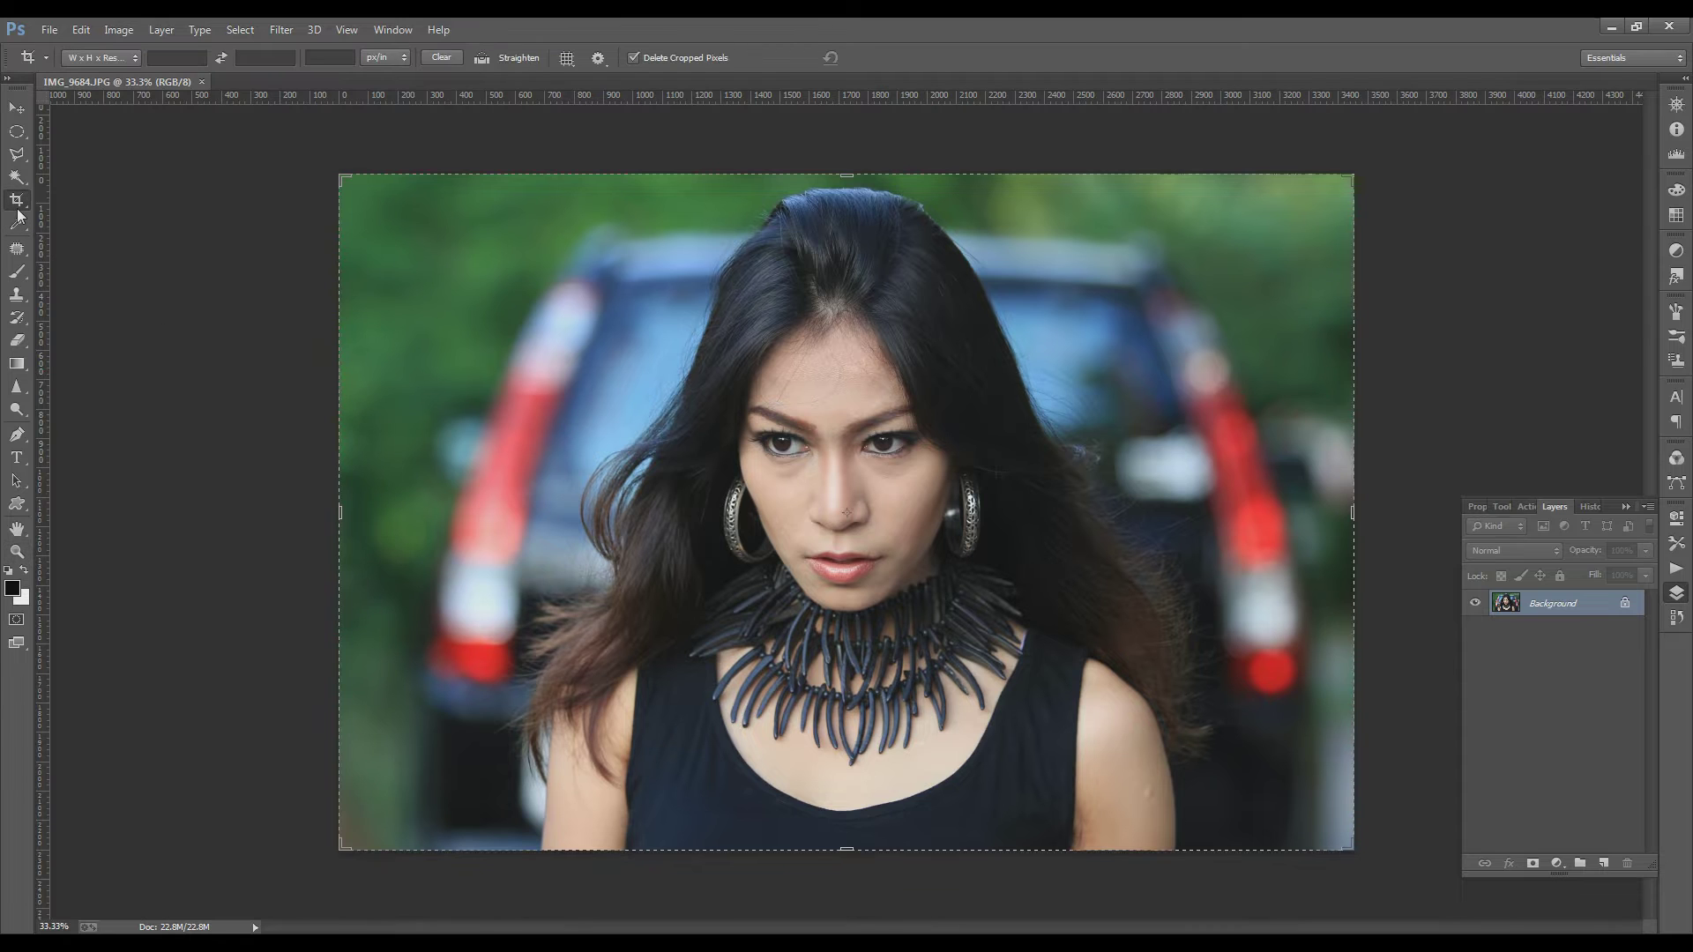
- Set the crop to the 4x6 in preset, swapped to landscape, at 500 ppi
left_click(46, 57)
left_click(60, 92)
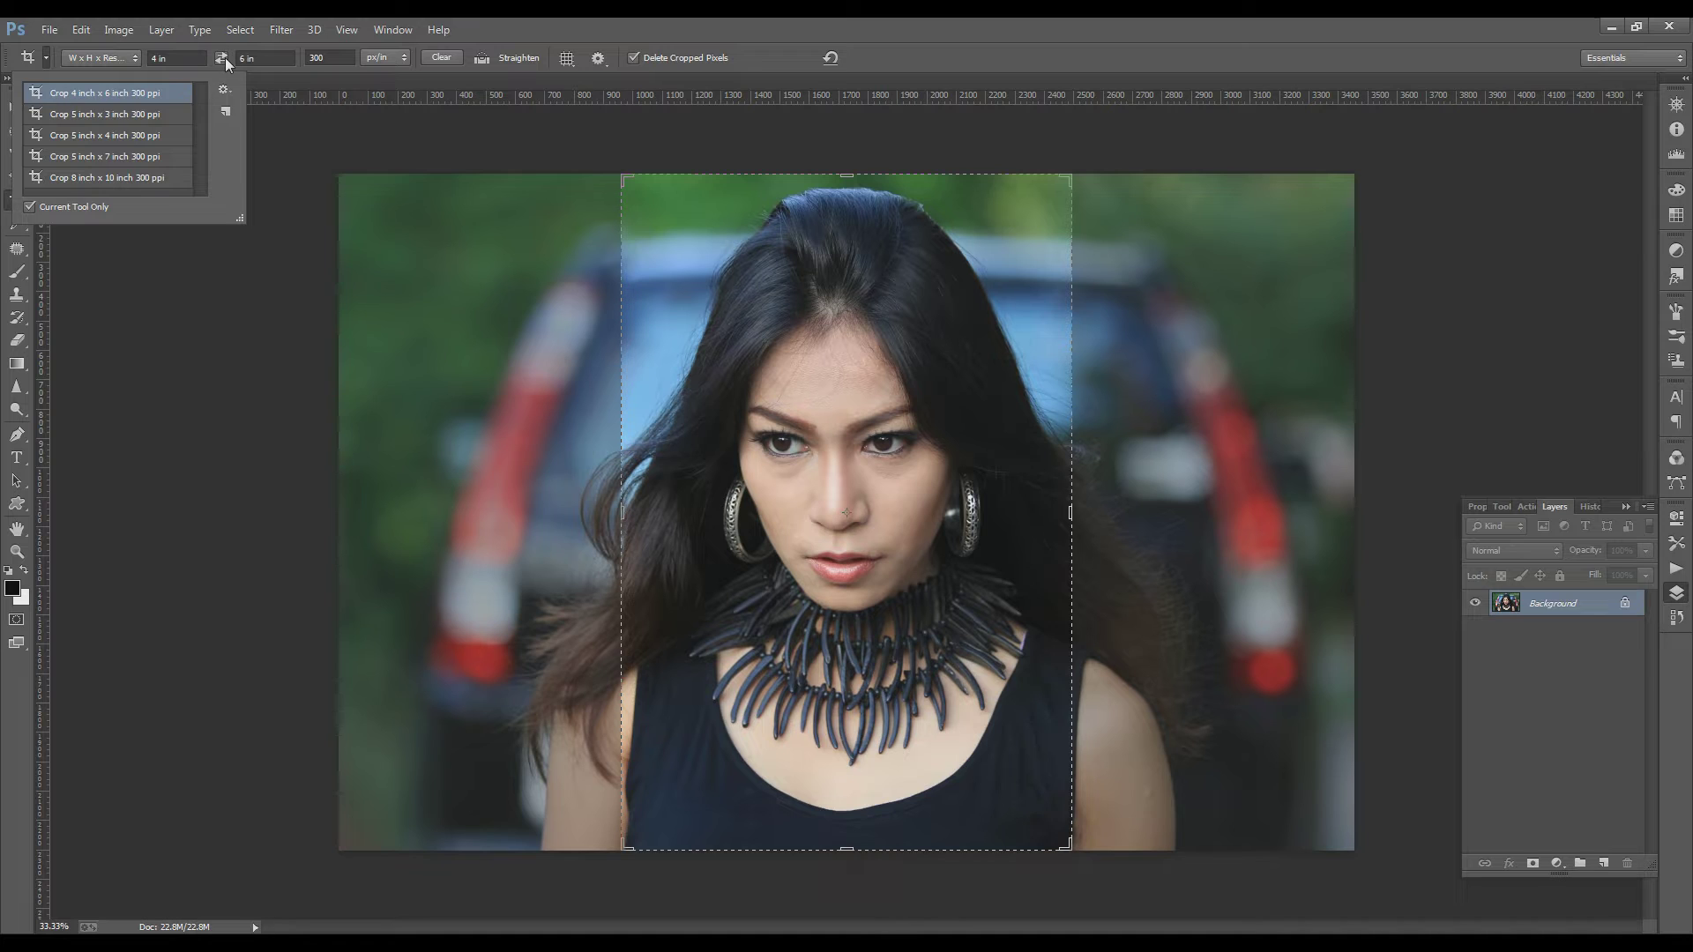
left_click(222, 58)
left_click(328, 54)
double_click(328, 55)
type("500")
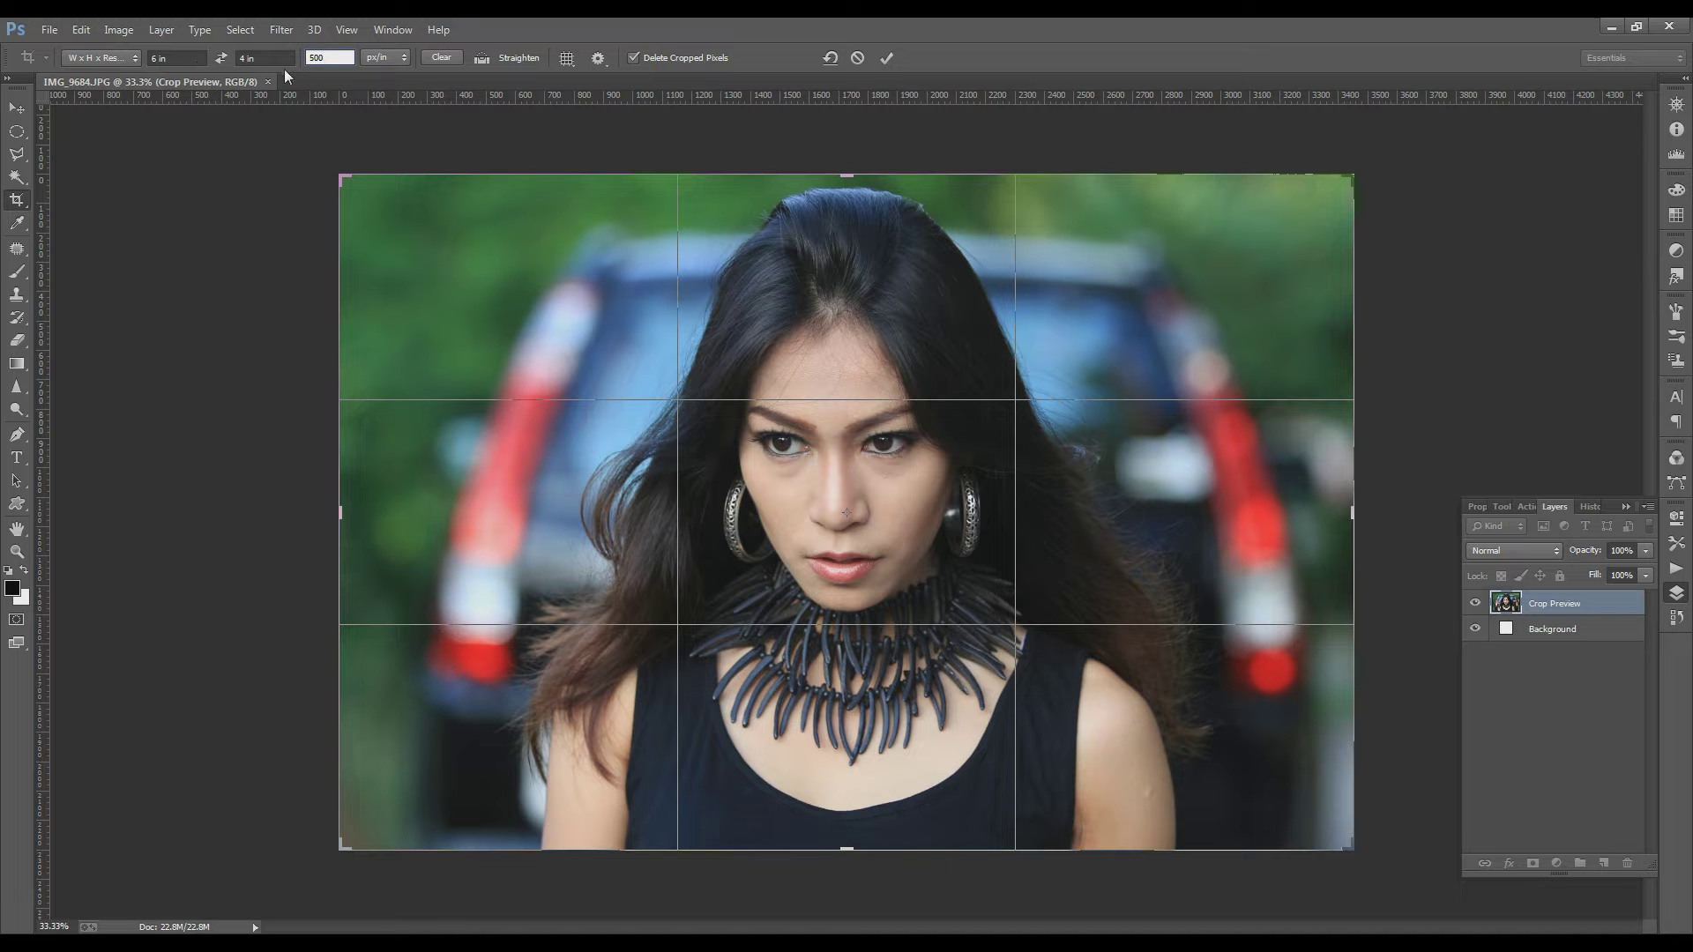
- Tighten the crop corners around the face and necklace, shift the photo up, and commit
left_click_drag(340, 177, 390, 211)
left_click_drag(1308, 819, 1234, 789)
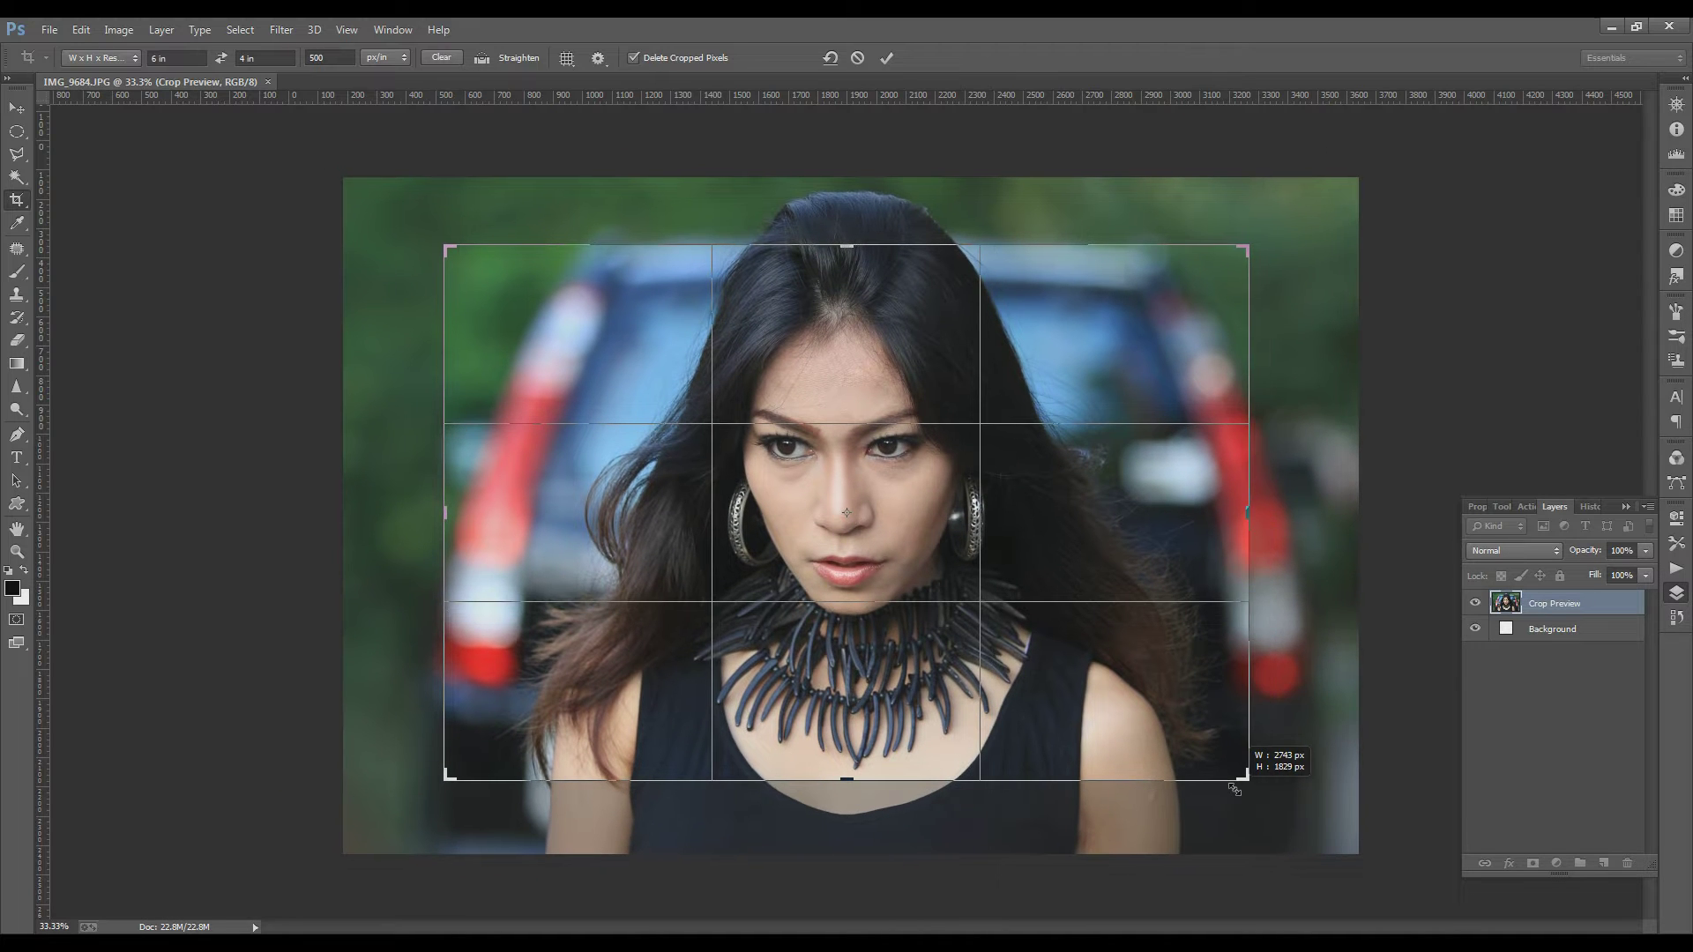
left_click_drag(447, 248, 468, 261)
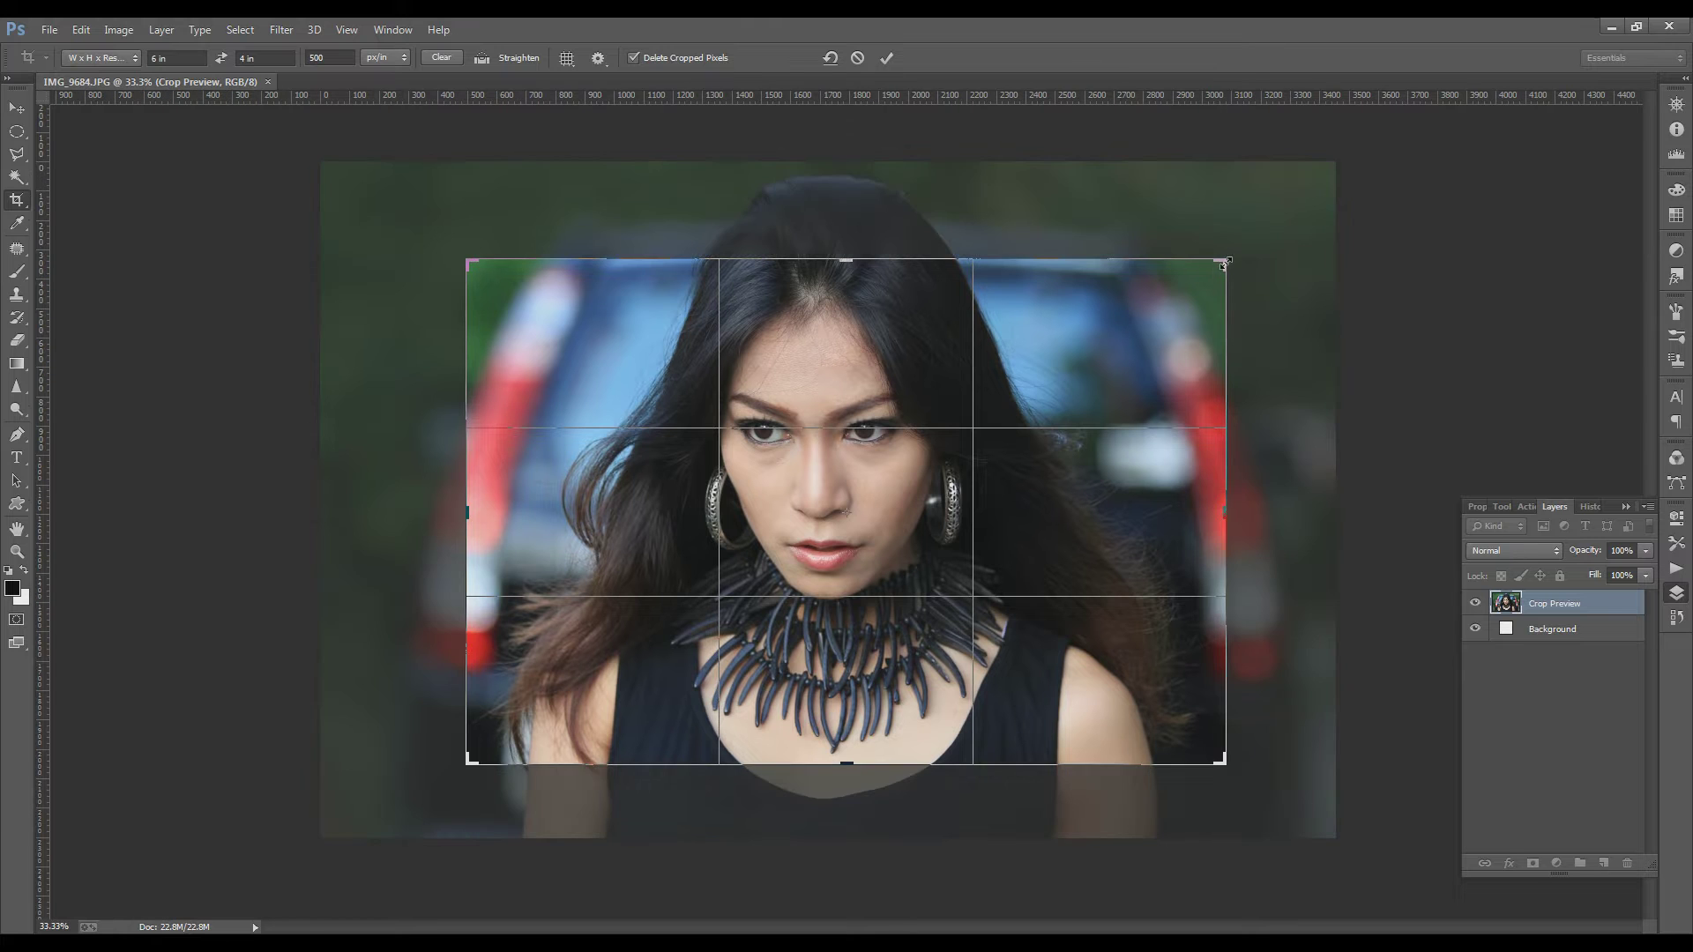
left_click_drag(1224, 263, 1220, 264)
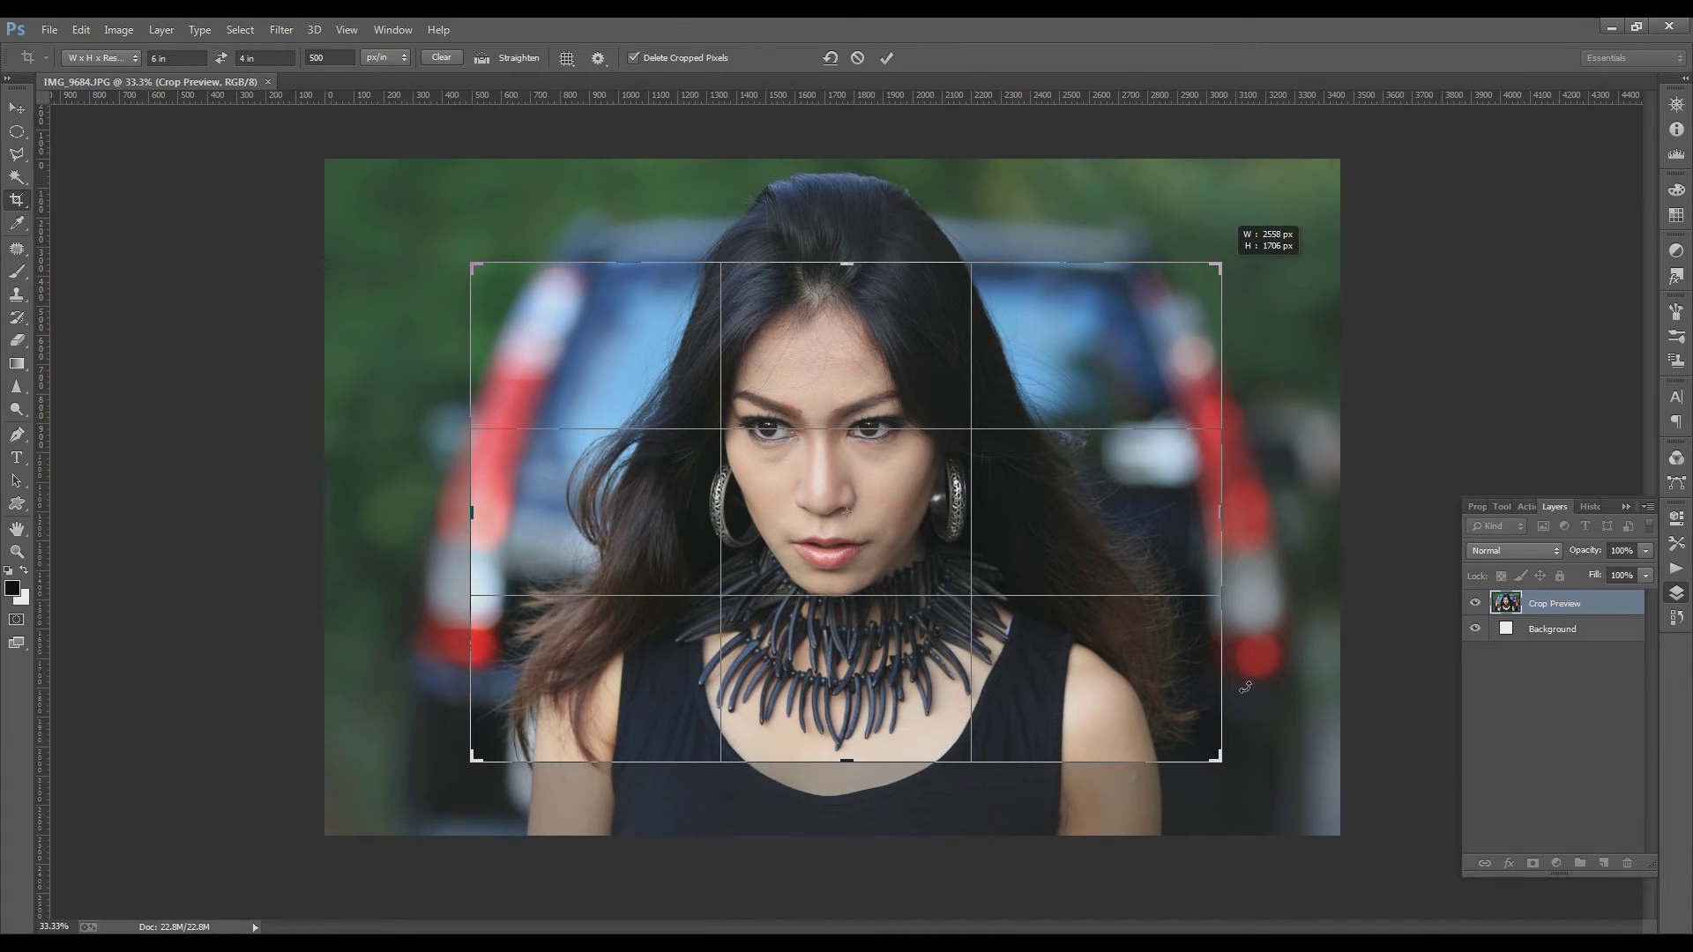
left_click_drag(1219, 759, 1199, 746)
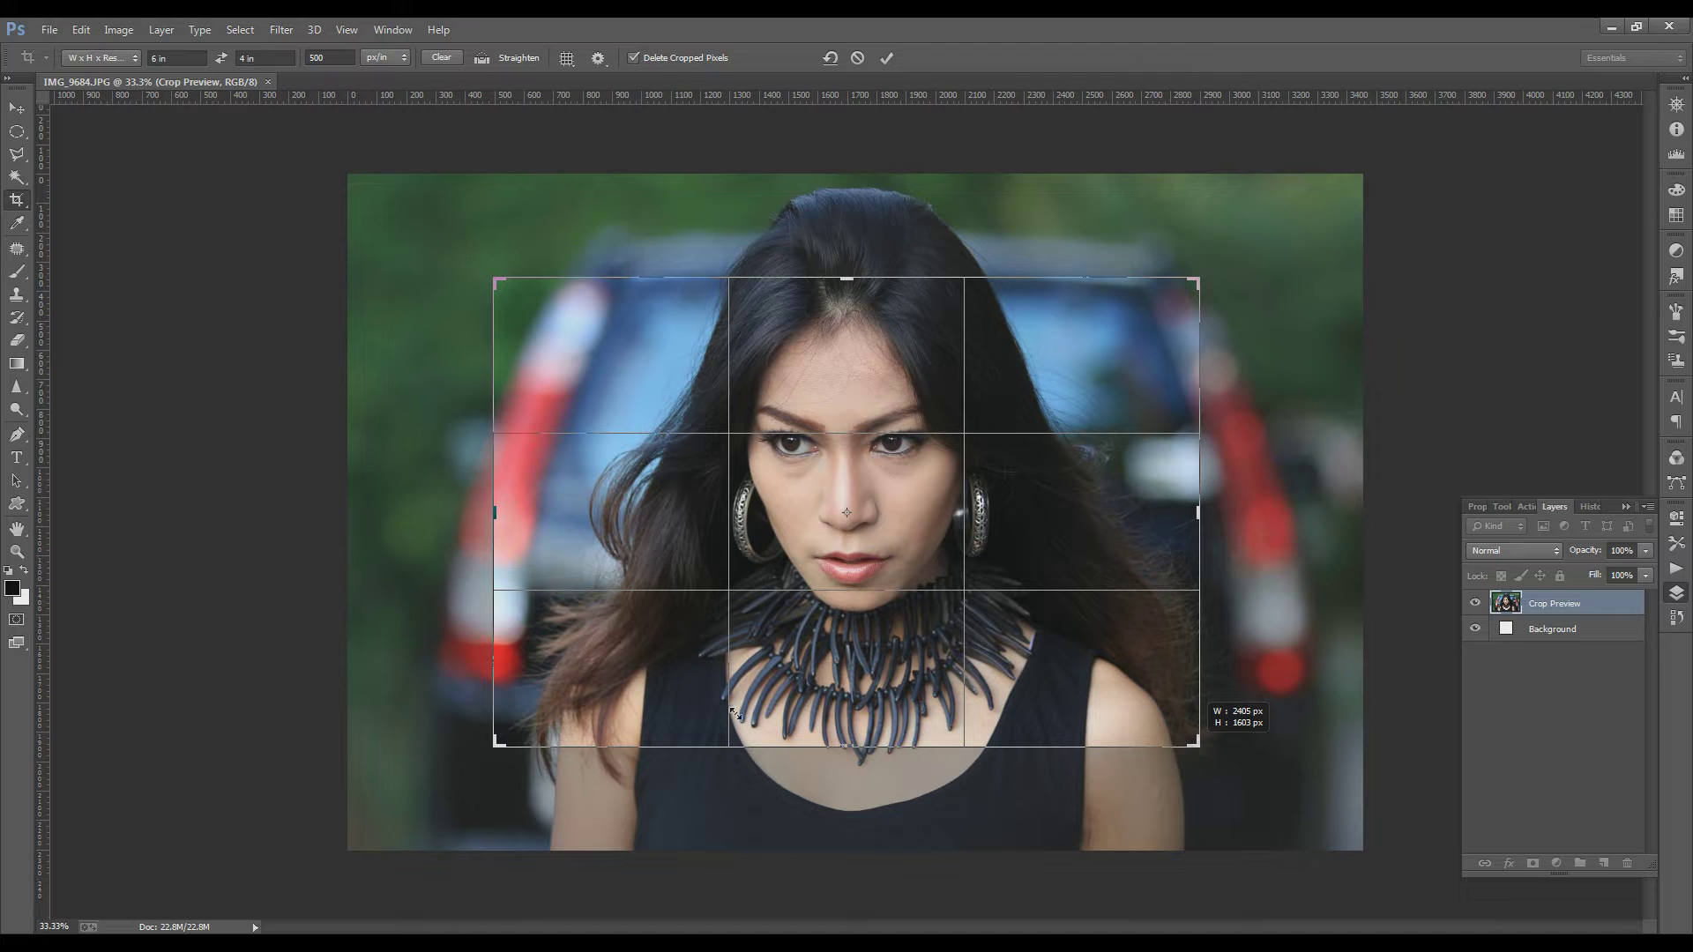
left_click_drag(499, 745, 514, 745)
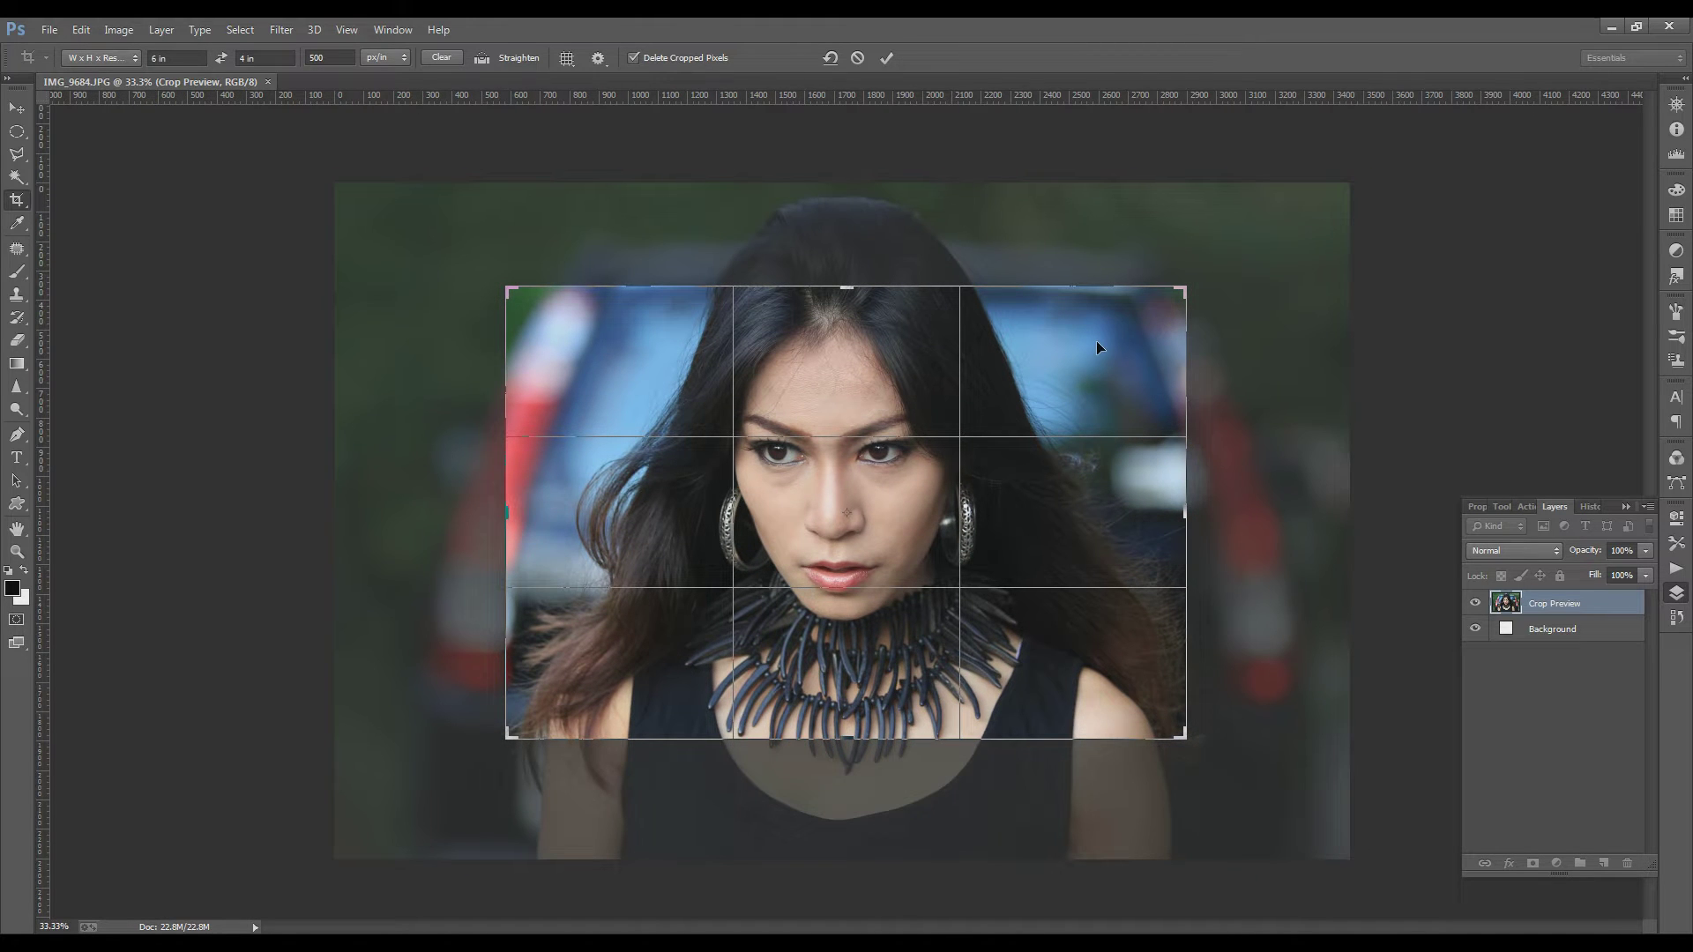
left_click_drag(1097, 340, 1096, 325)
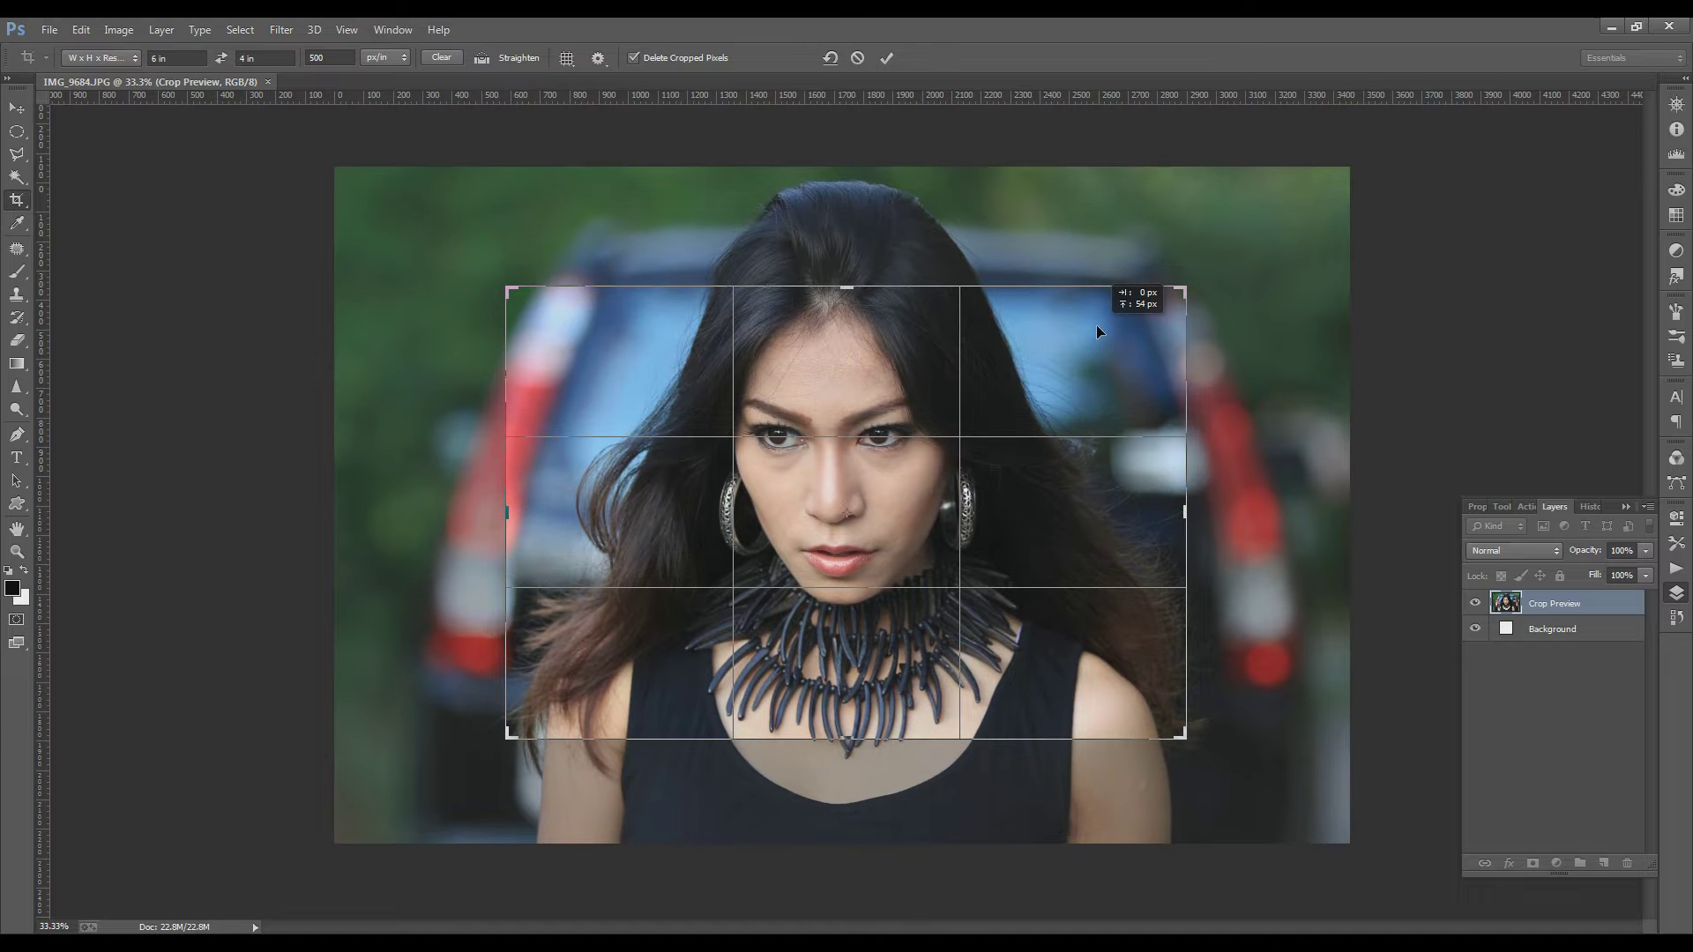
left_click_drag(1097, 324, 1097, 324)
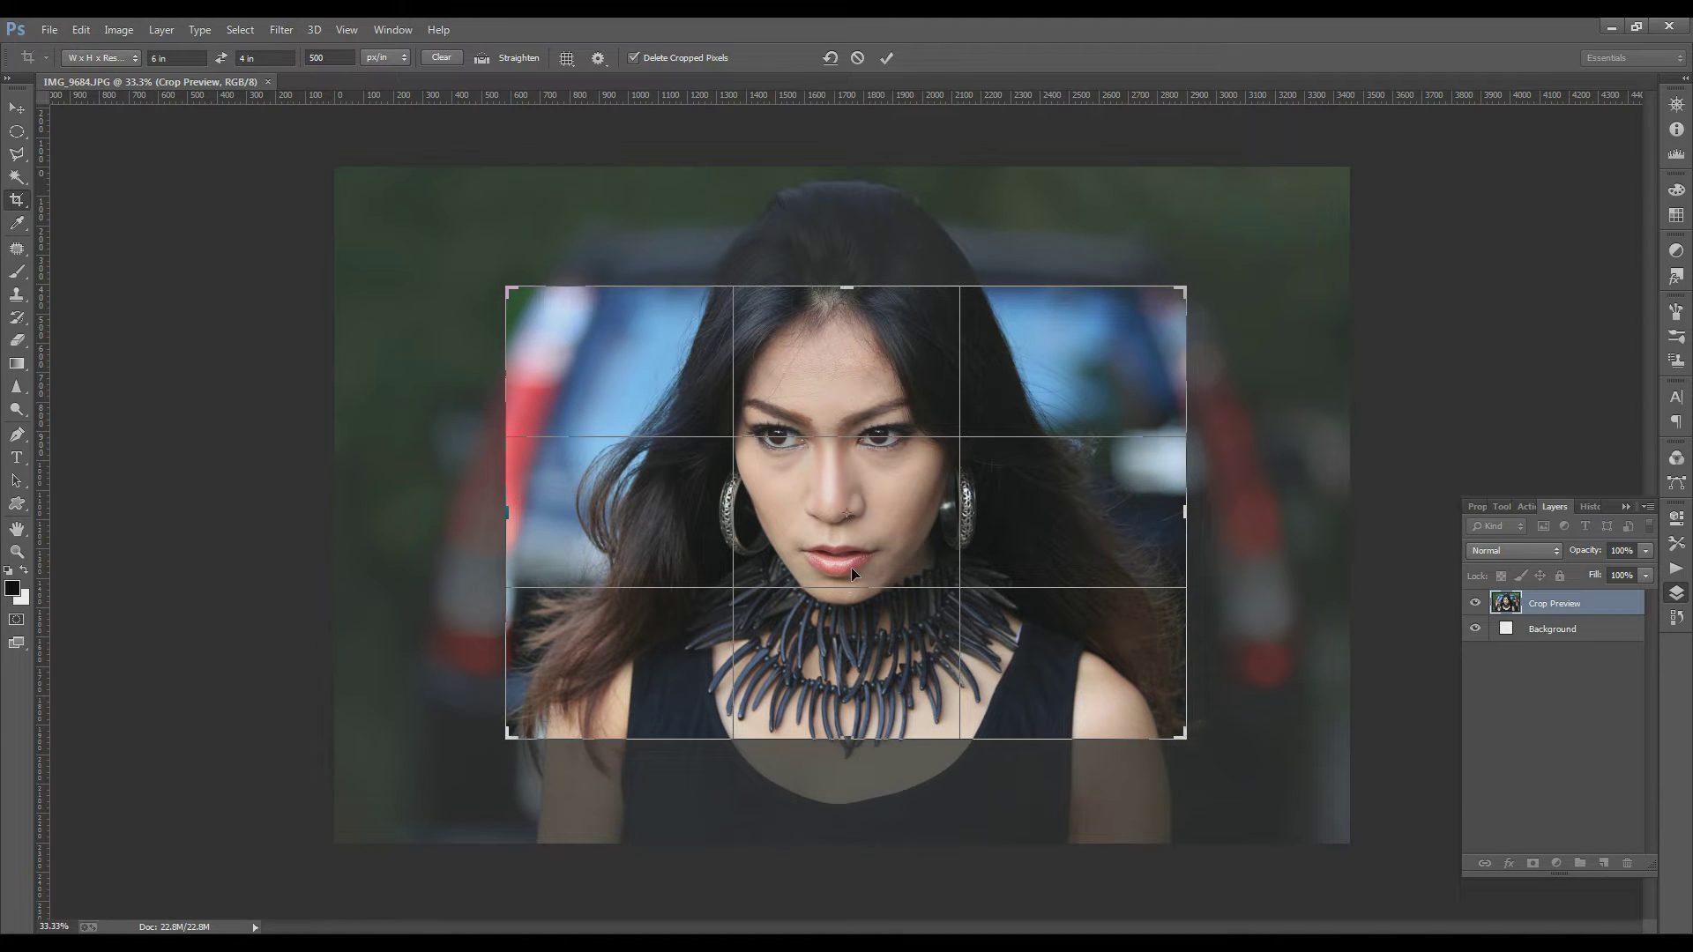
left_click(881, 66)
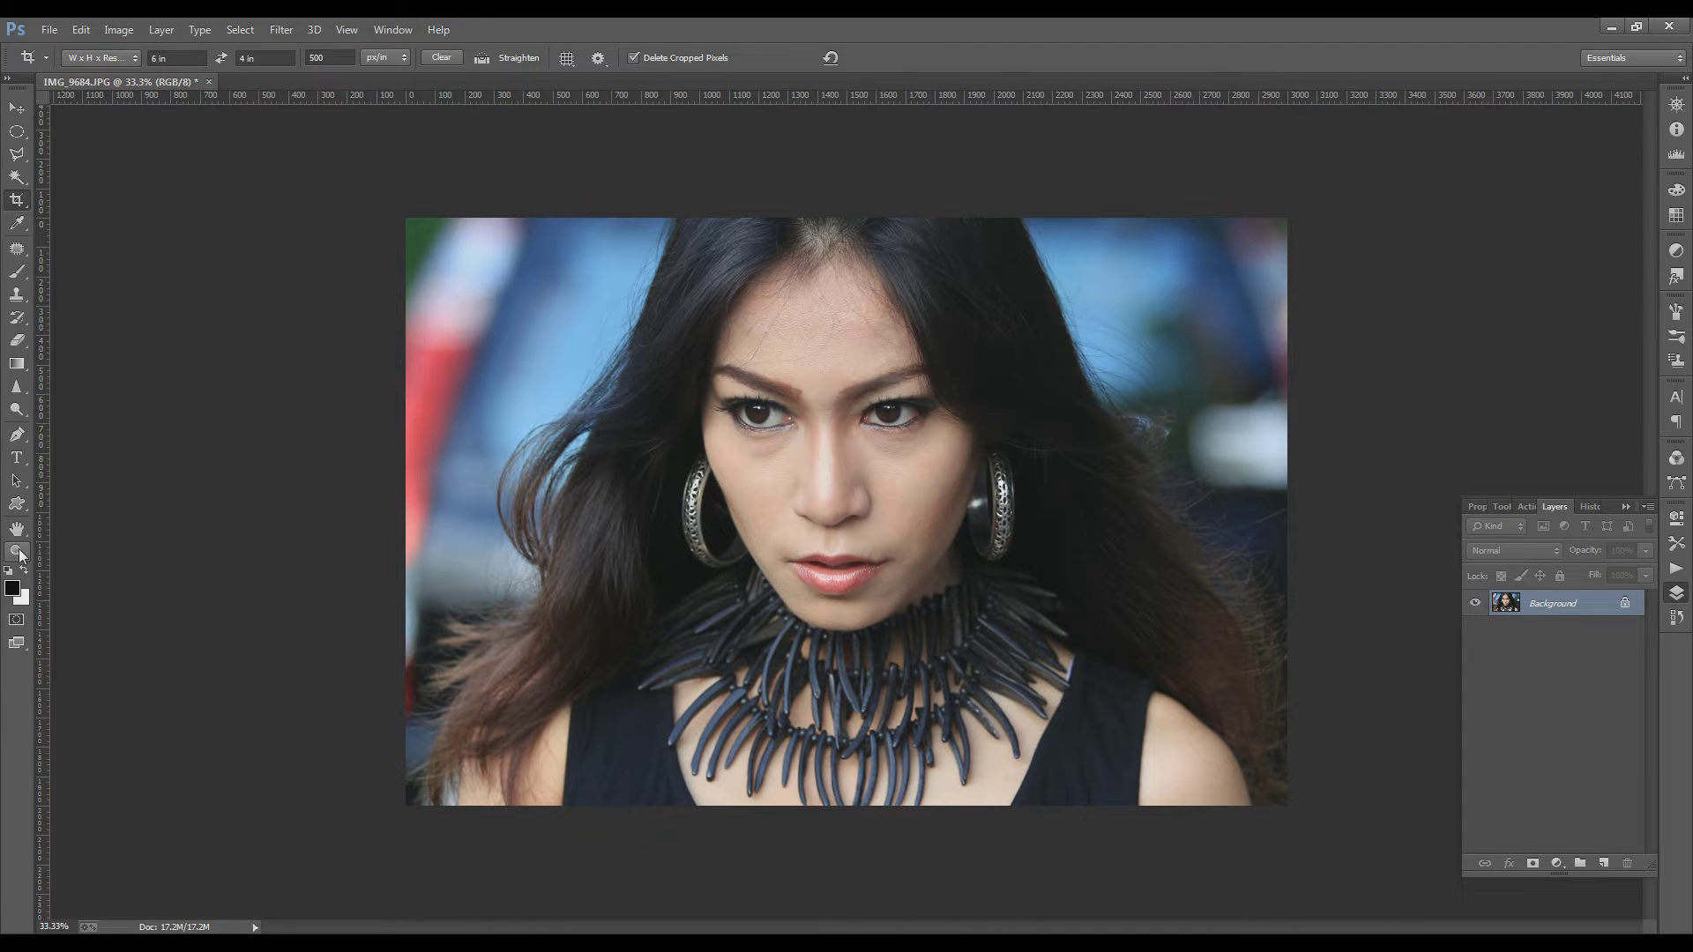
- Apply an Auto Curves correction to the cropped portrait, then zoom in on the face
left_click(17, 551)
left_click(448, 55)
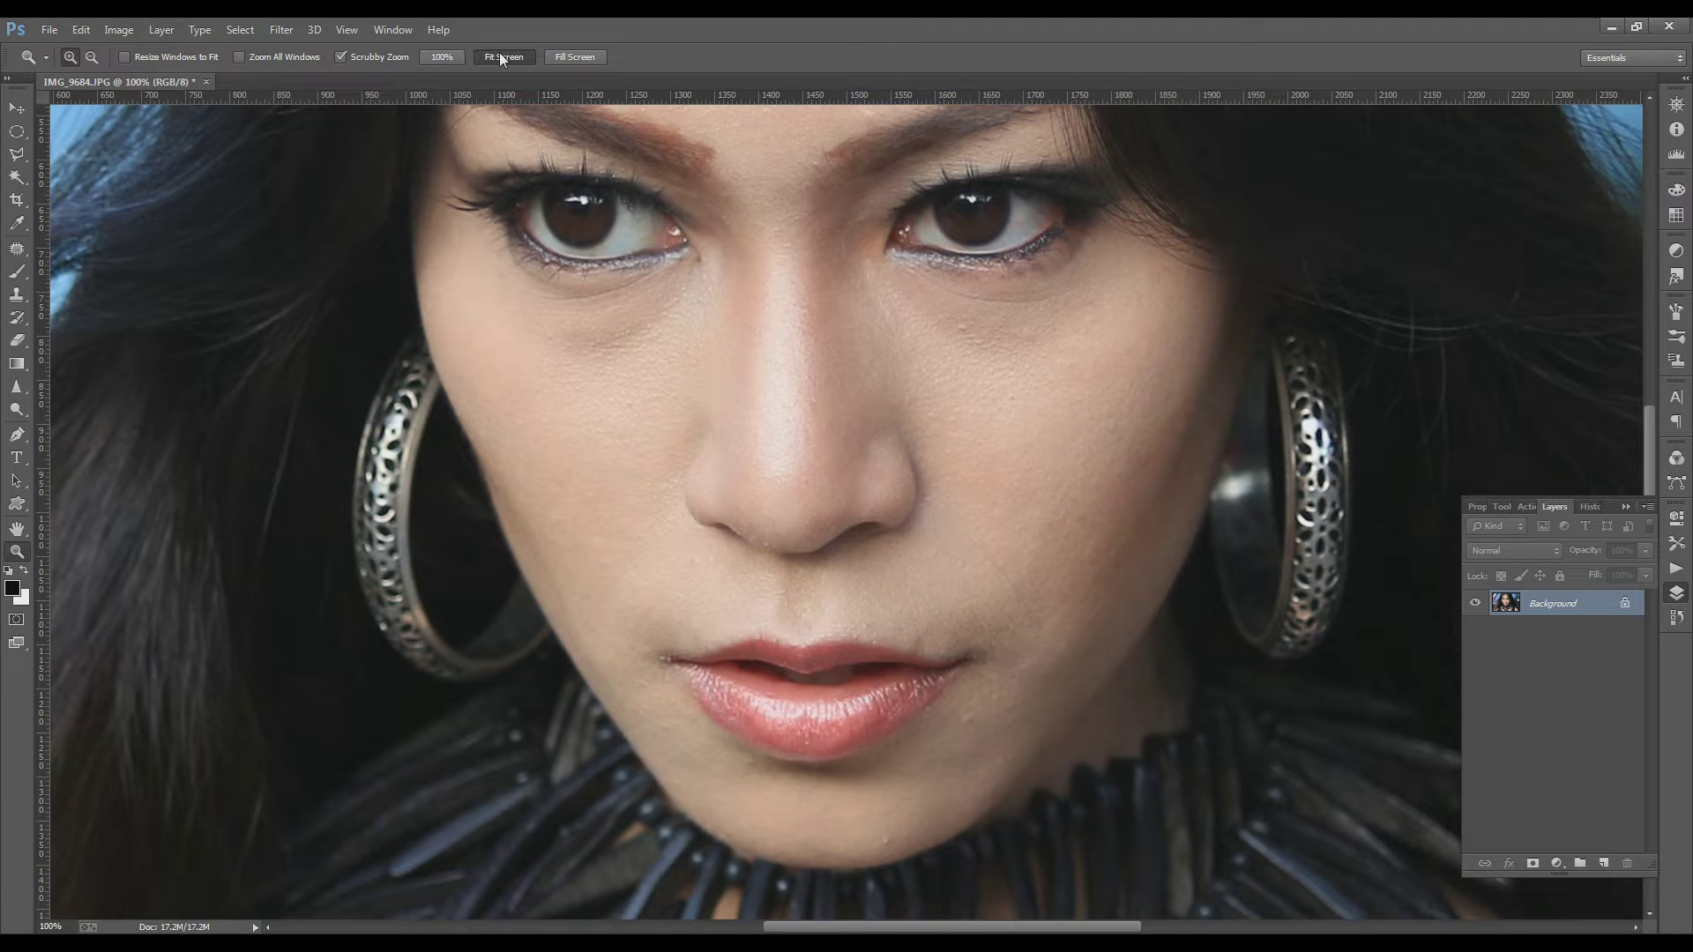
left_click(500, 54)
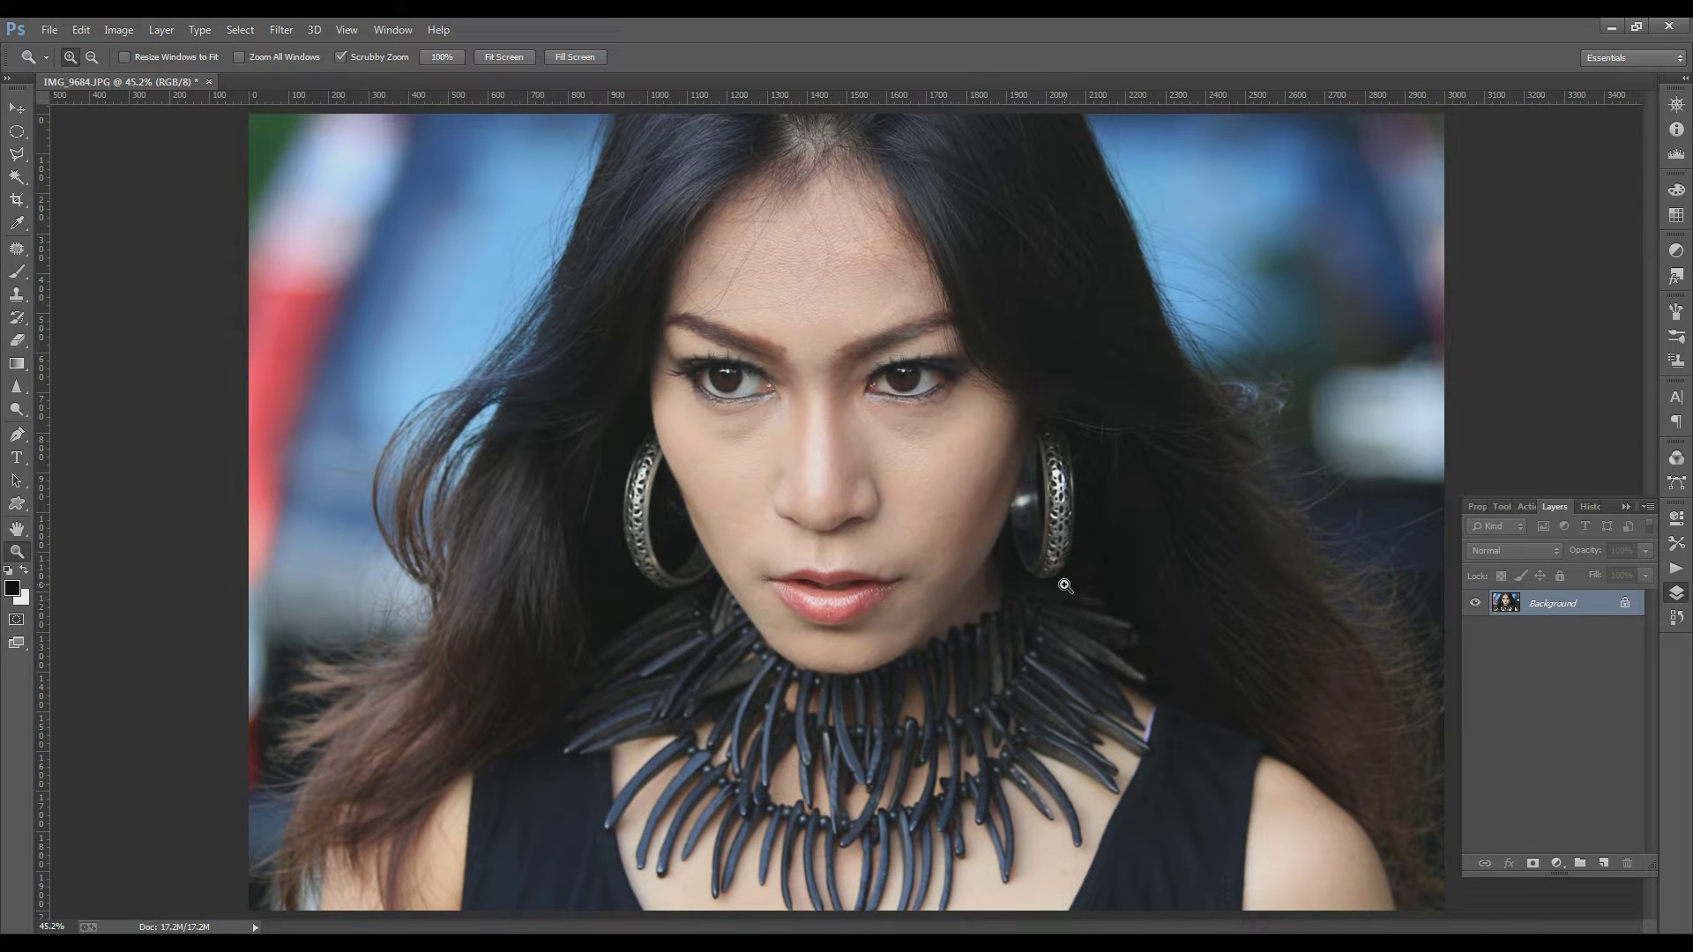
key("ctrl+m")
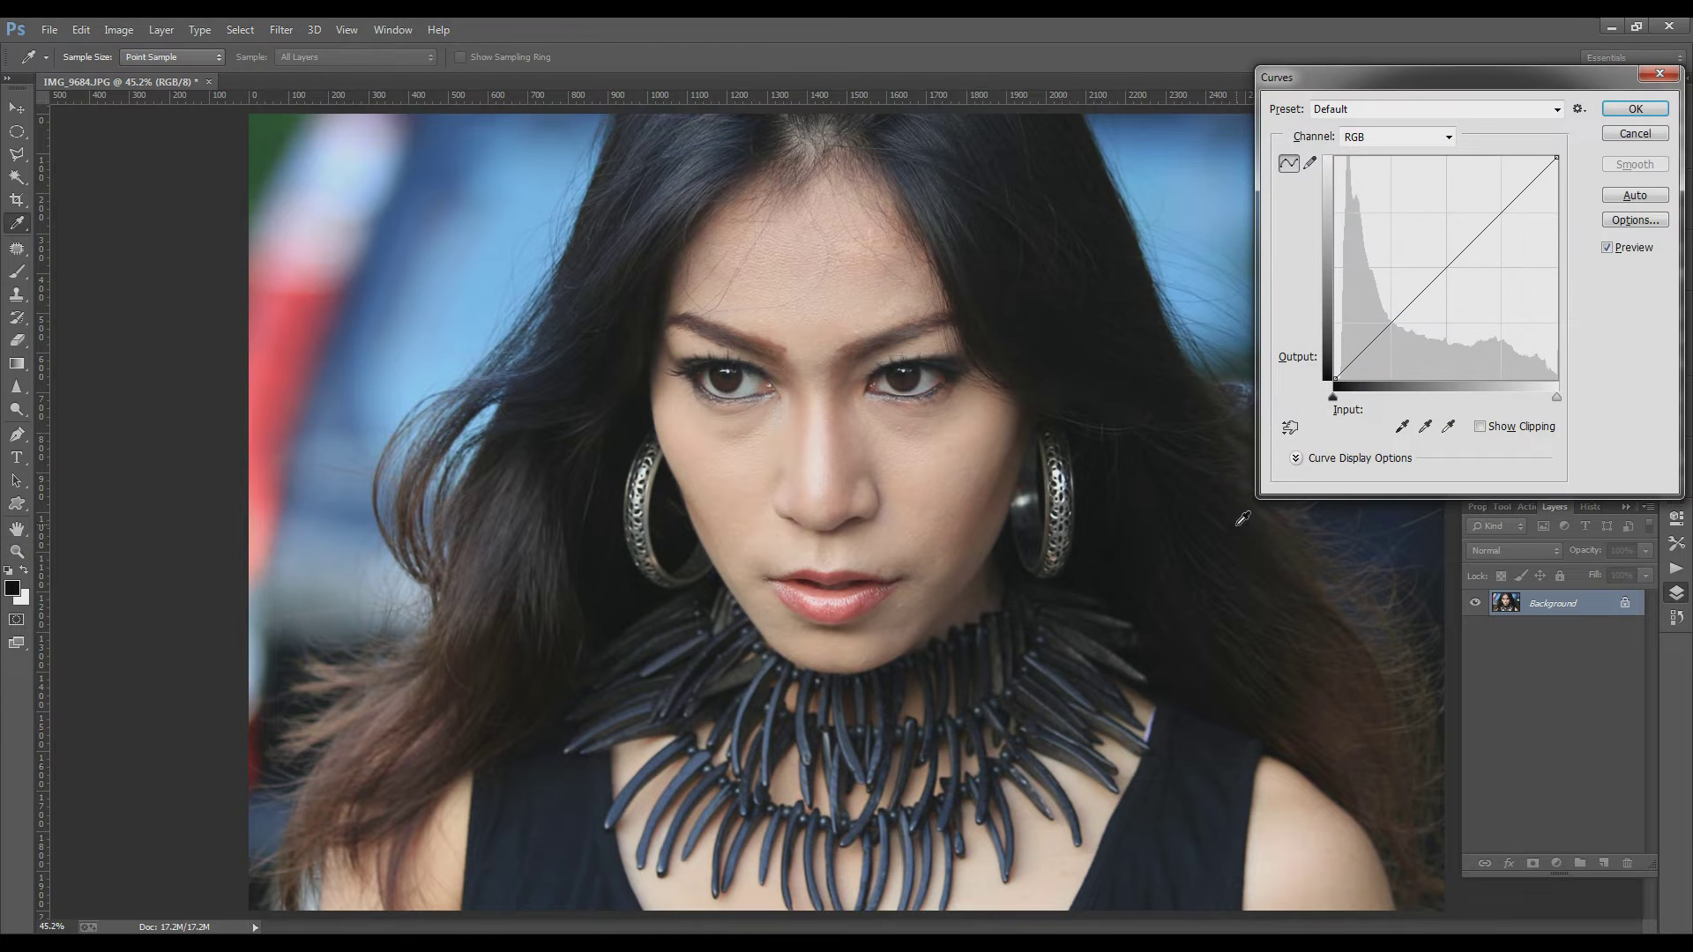
left_click(1609, 200)
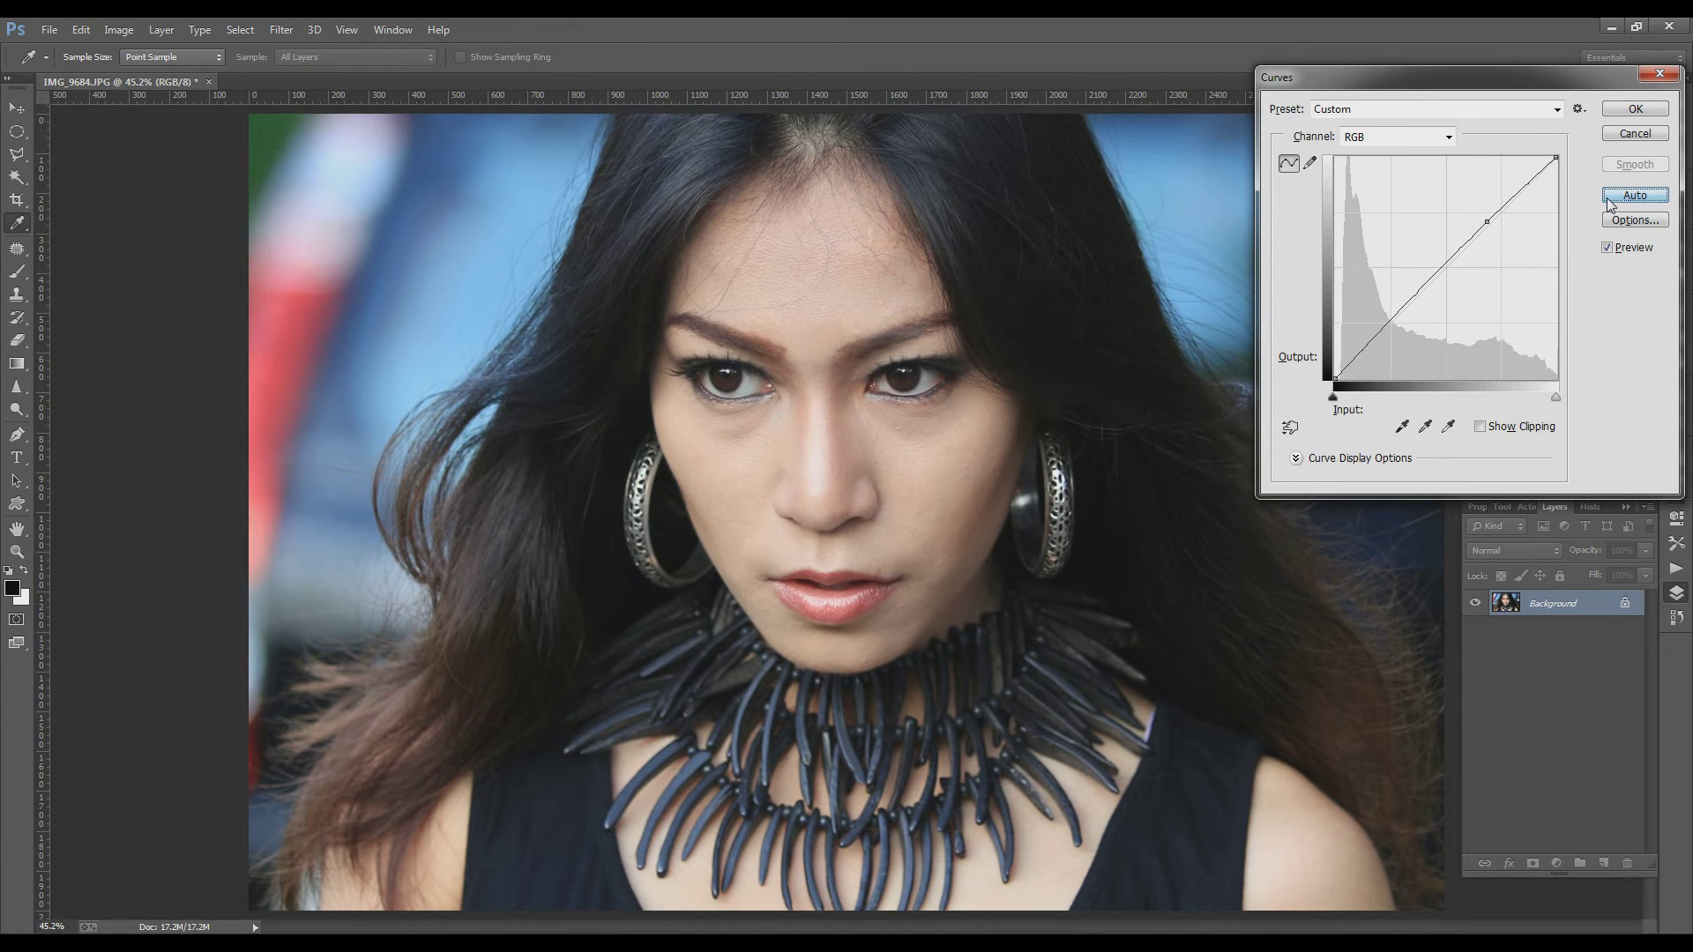
left_click(1633, 108)
key("z")
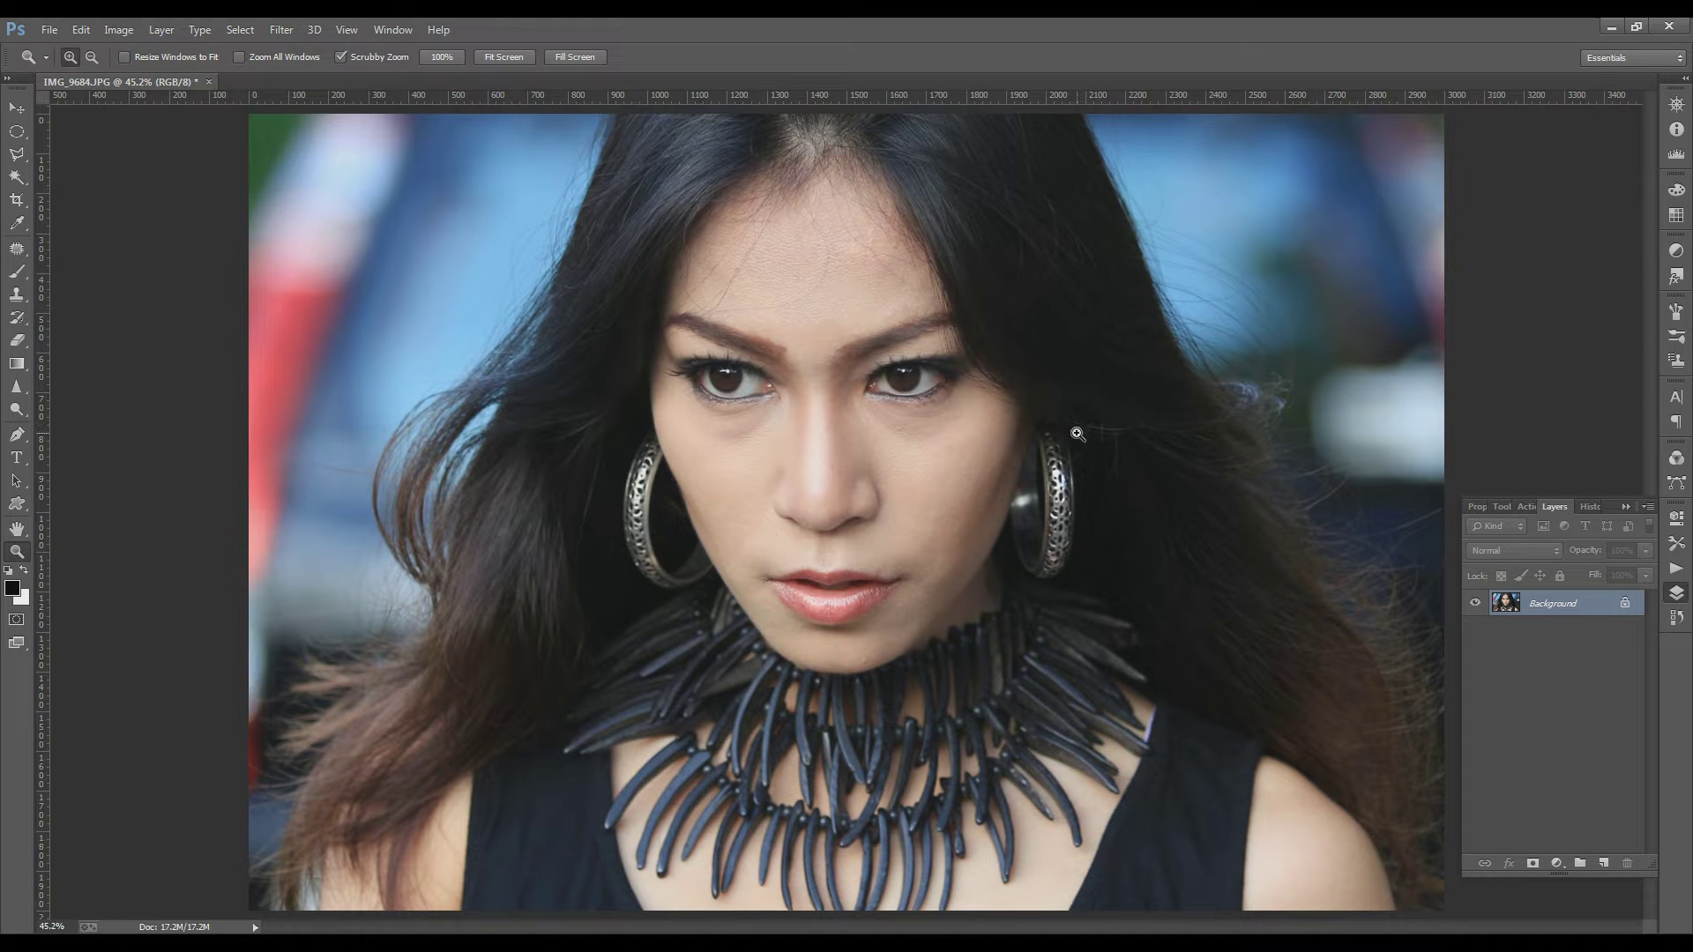
left_click(820, 447)
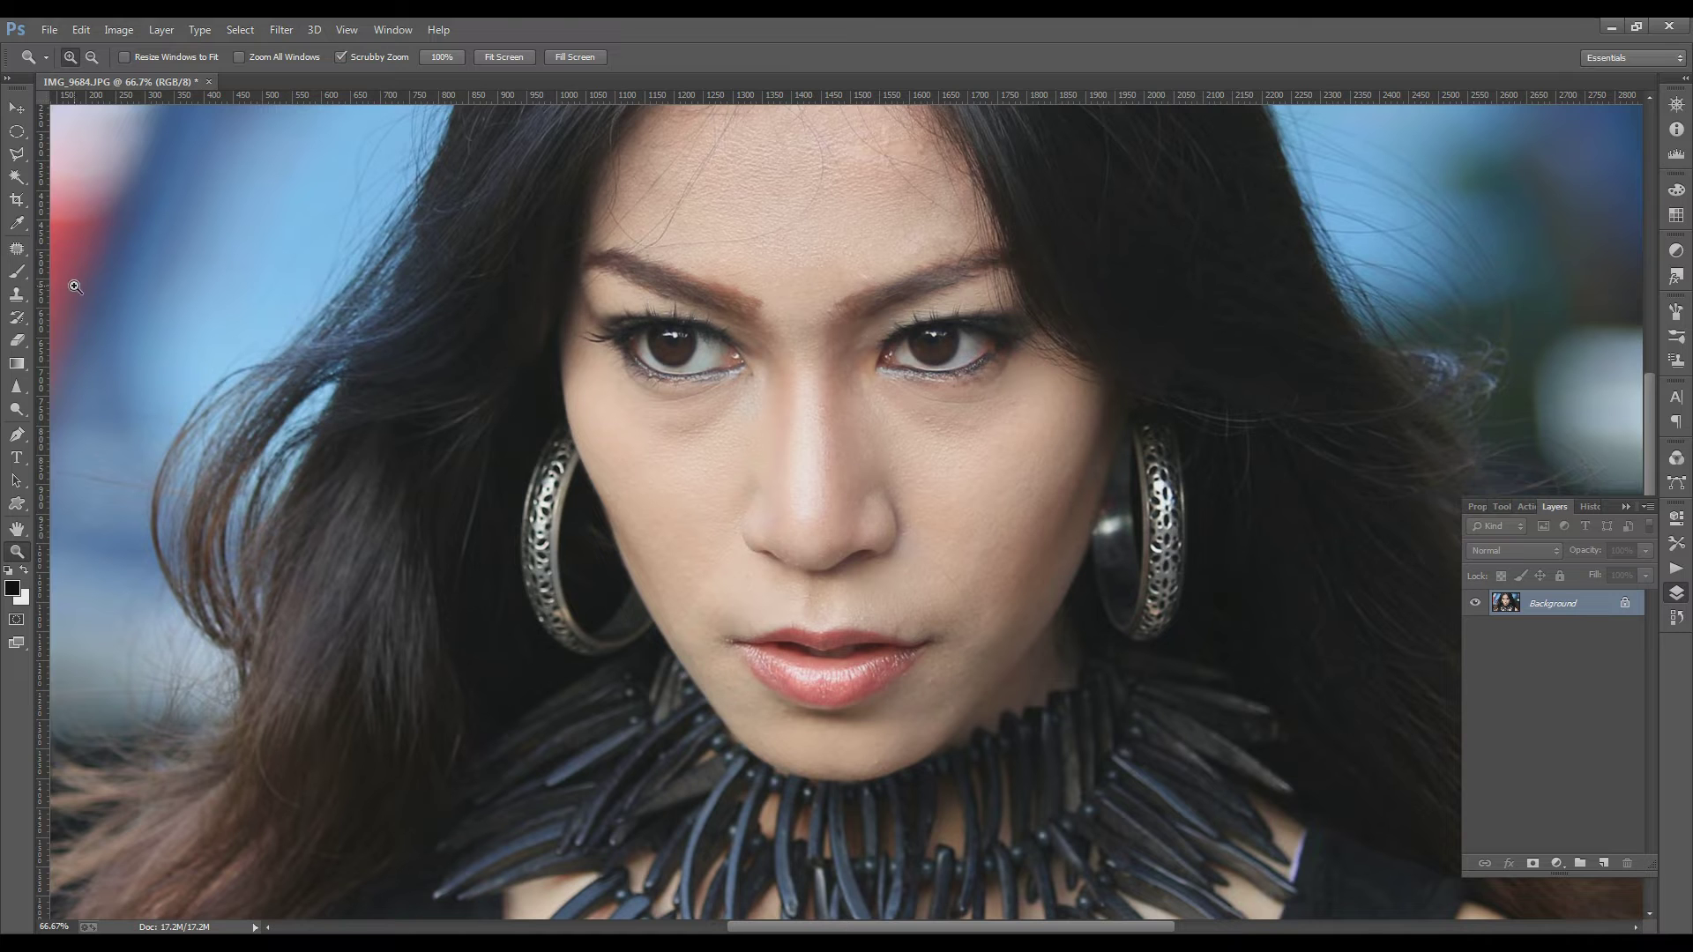
- Lasso the skin under the left eye, copy it to Layer 1, and stretch it upward
left_click(18, 151)
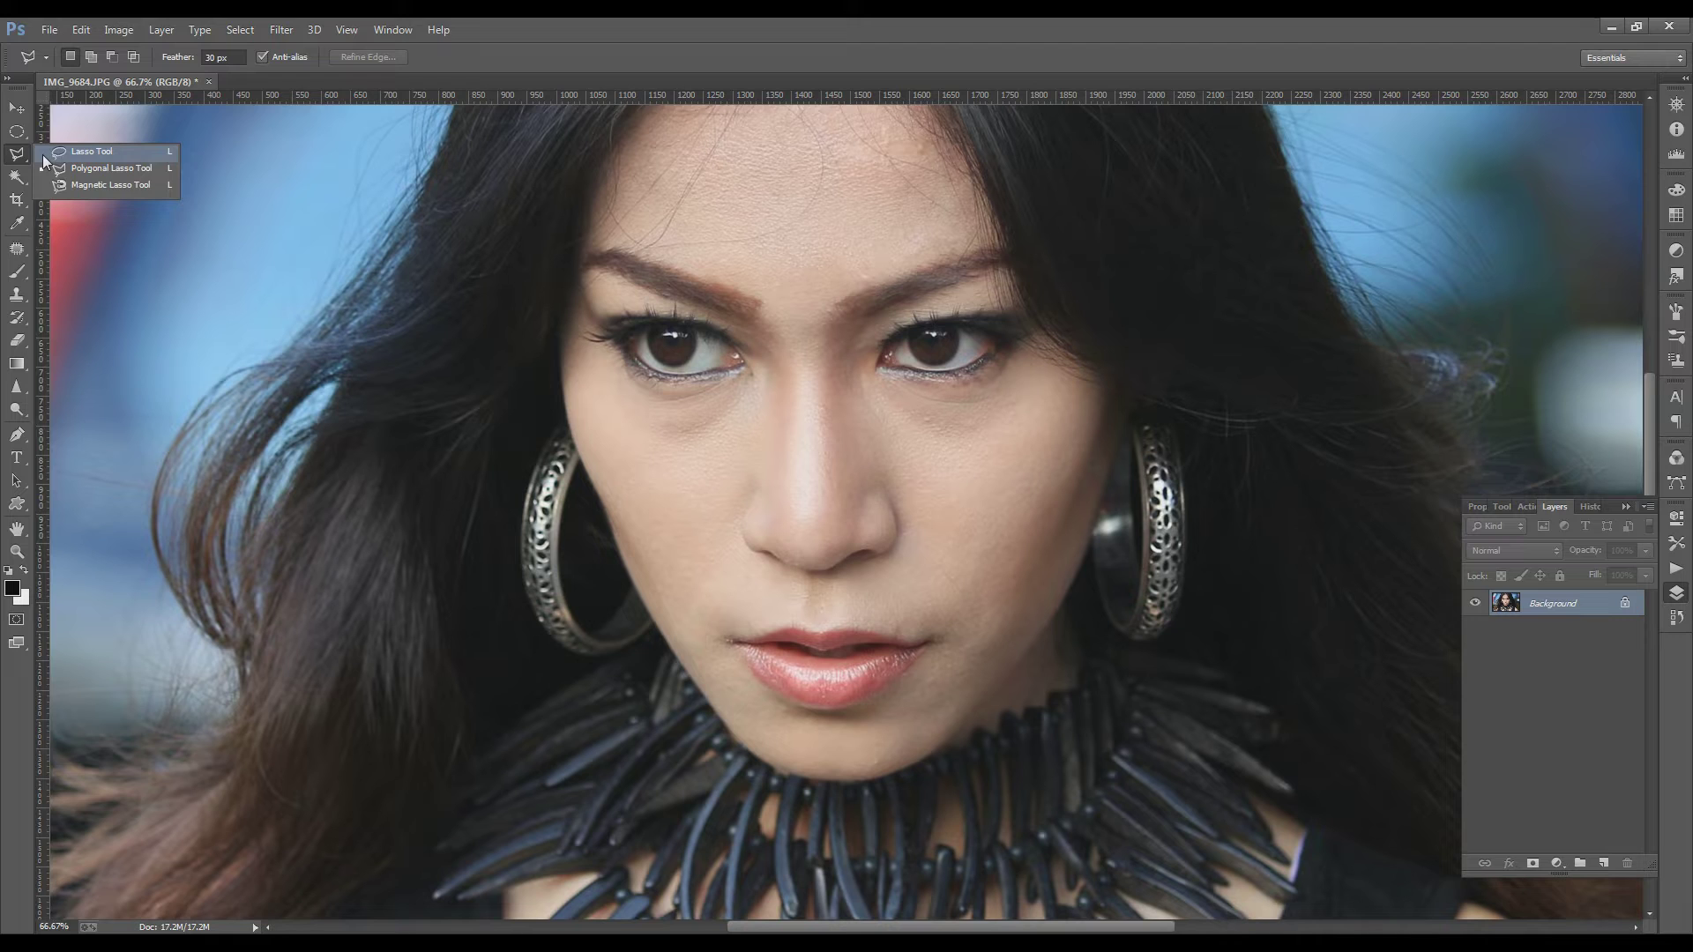
left_click(42, 155)
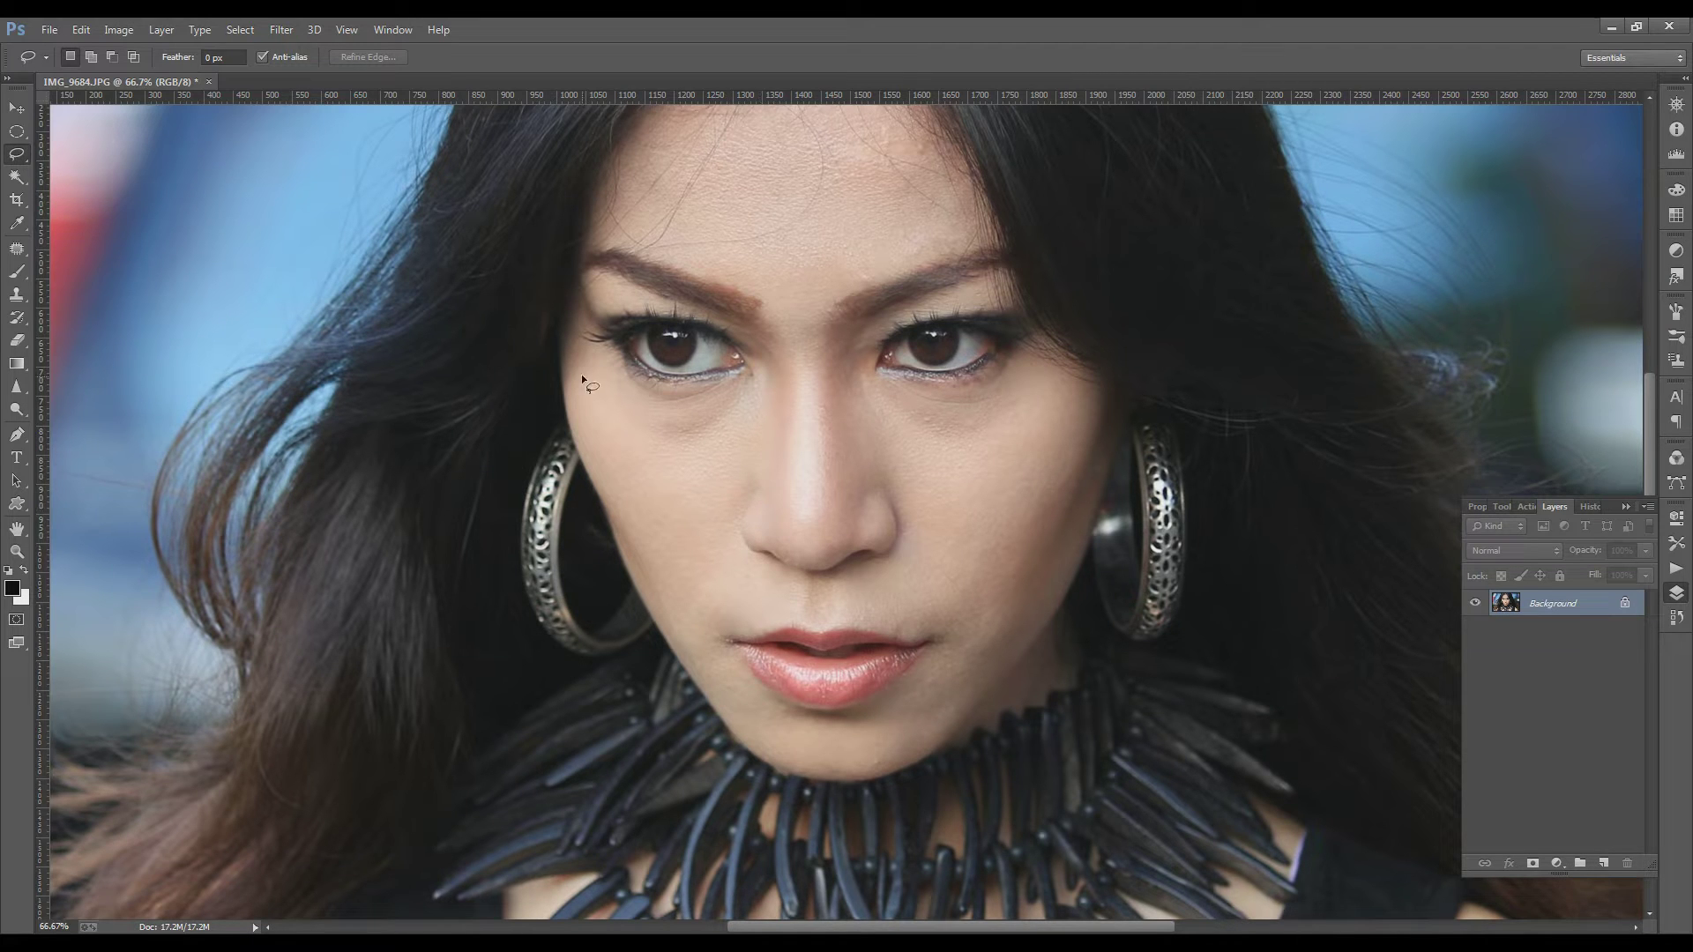
left_click_drag(596, 366, 650, 391)
left_click_drag(582, 379, 584, 376)
key("ctrl+j")
key("ctrl+t")
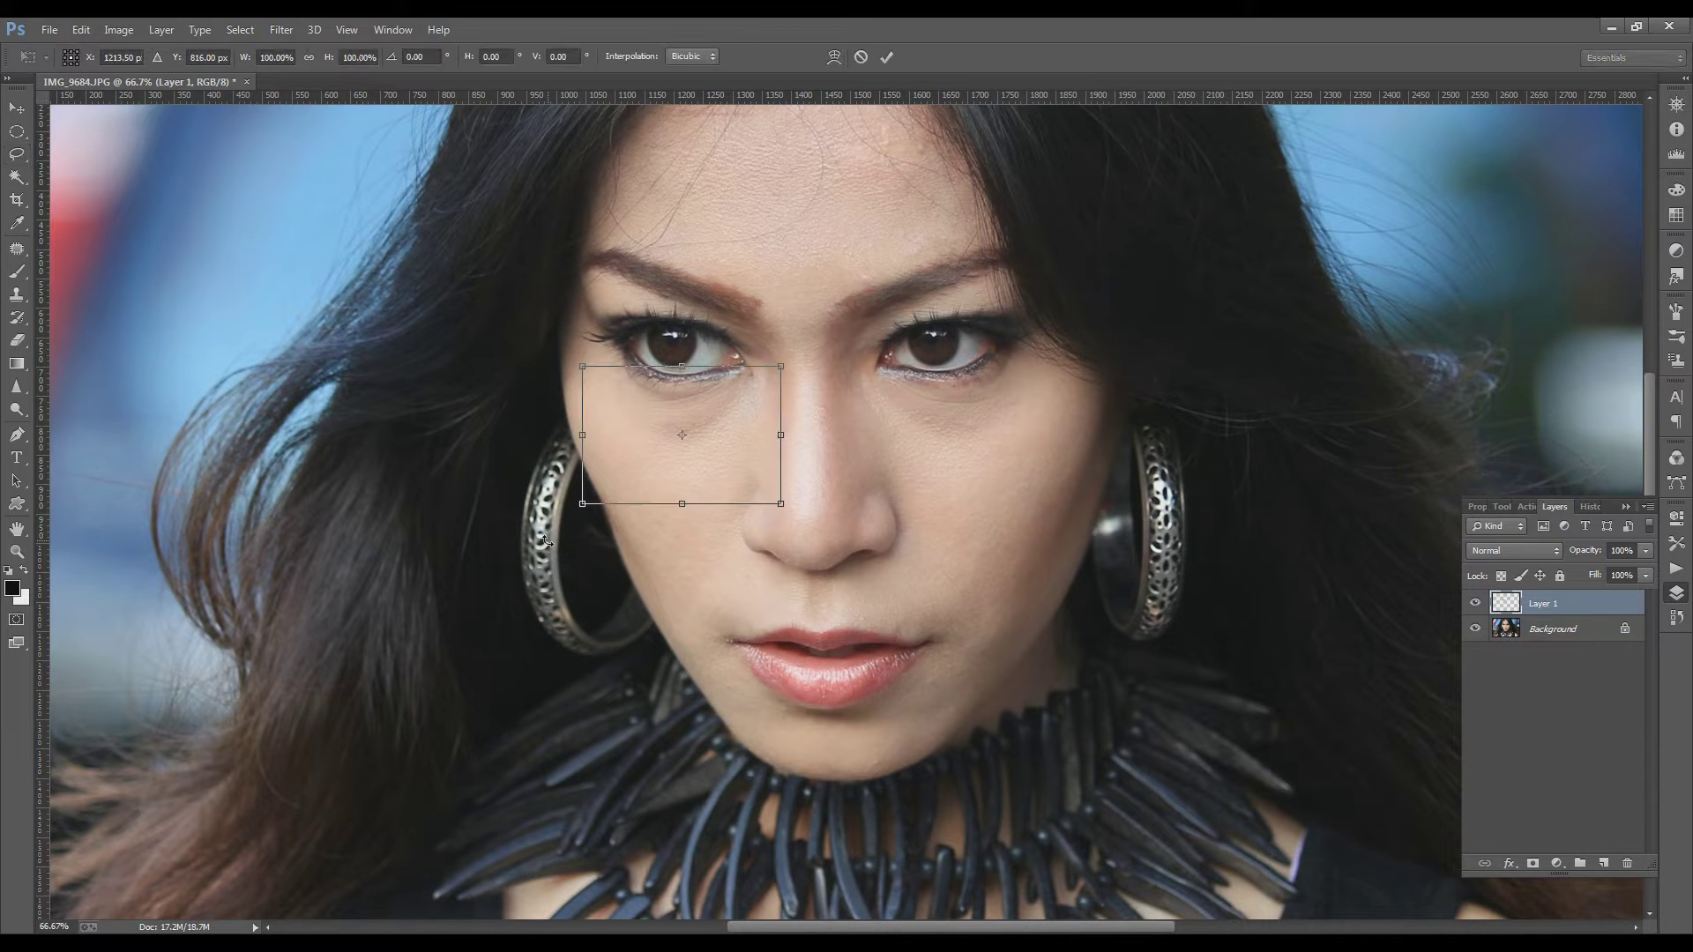
left_click_drag(682, 365, 688, 314)
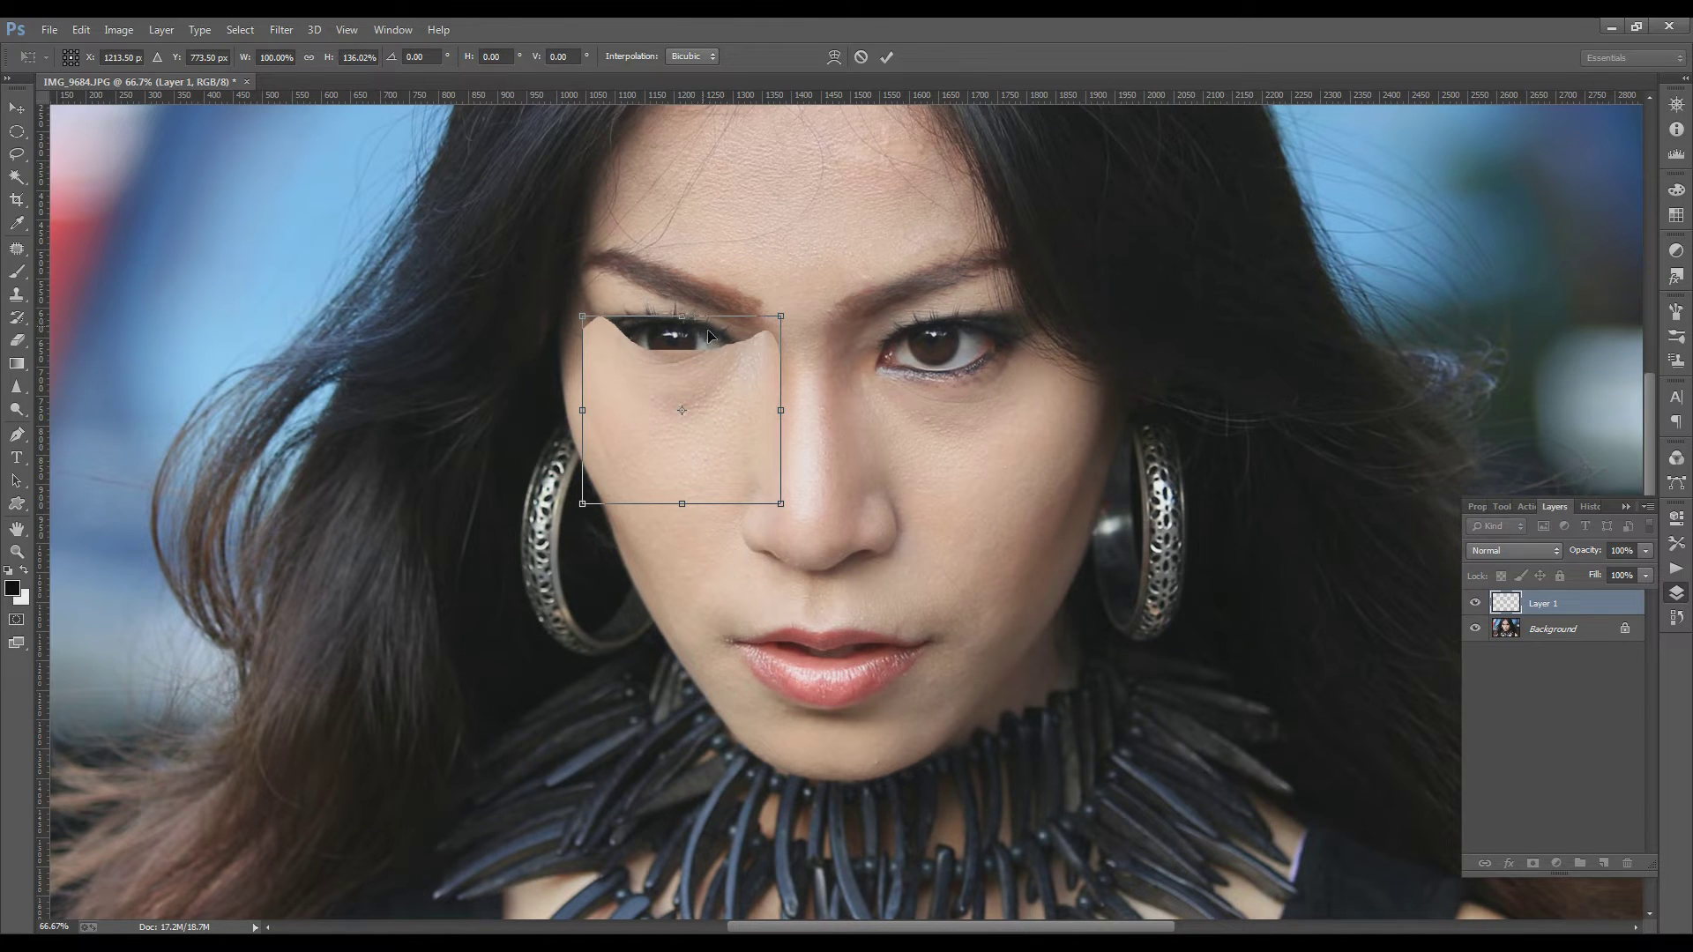
left_click(886, 56)
left_click(14, 343)
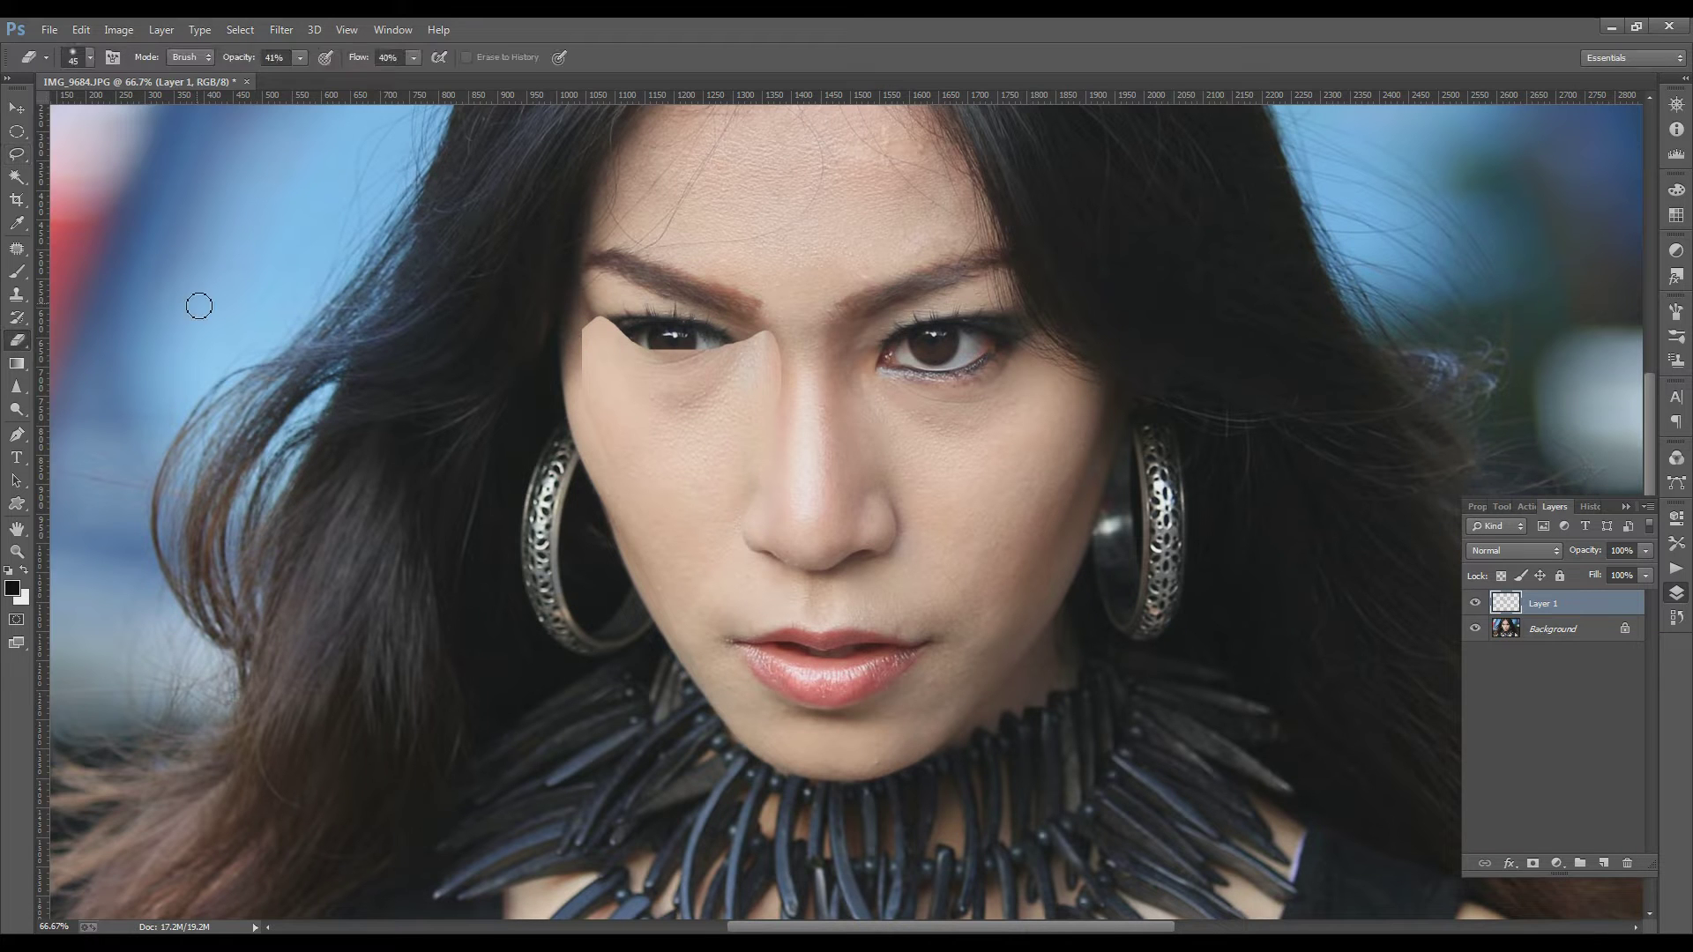
- Erase the patch over the left eye with a 125 px eraser at 100% opacity
key("bracketright")
key("bracketright")
key("bracketright")
left_click(300, 59)
left_click_drag(297, 74, 400, 77)
mouse_move(590, 300)
left_mouse_down()
mouse_move(617, 346)
mouse_move(749, 349)
mouse_move(627, 314)
mouse_move(687, 361)
mouse_move(634, 363)
mouse_move(780, 339)
left_mouse_up()
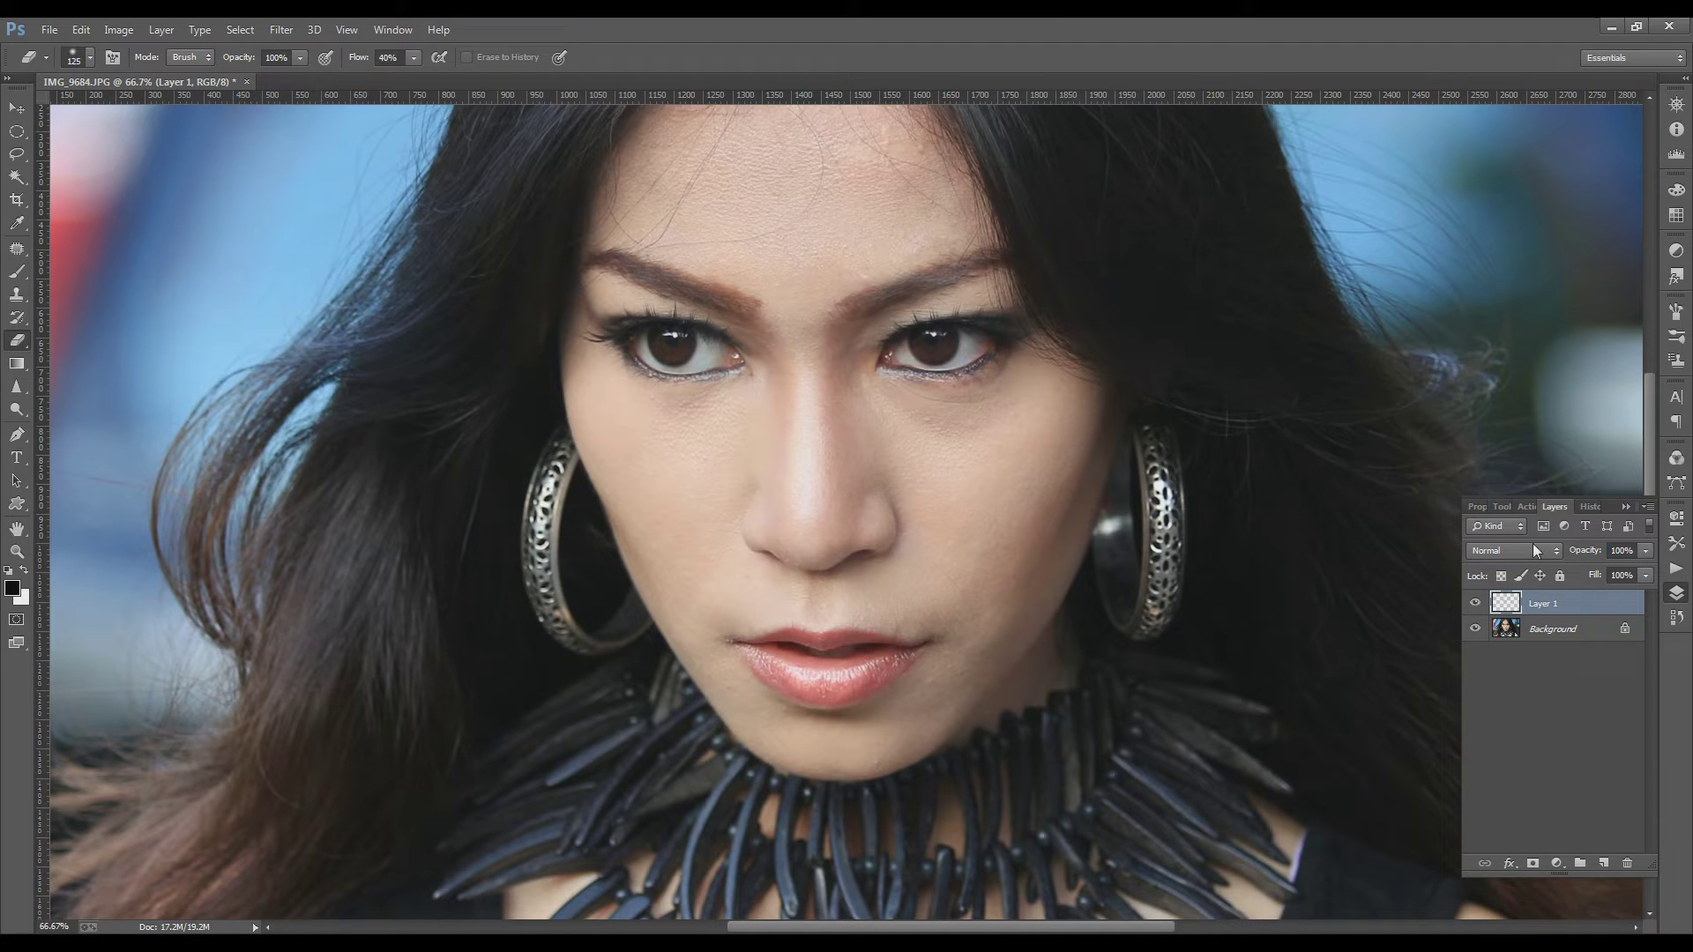
- Try patch layer opacities of 48% and 80%, then merge it down with Ctrl+E
left_click(1645, 551)
left_click(1598, 570)
left_click(1619, 552)
key("ctrl+e")
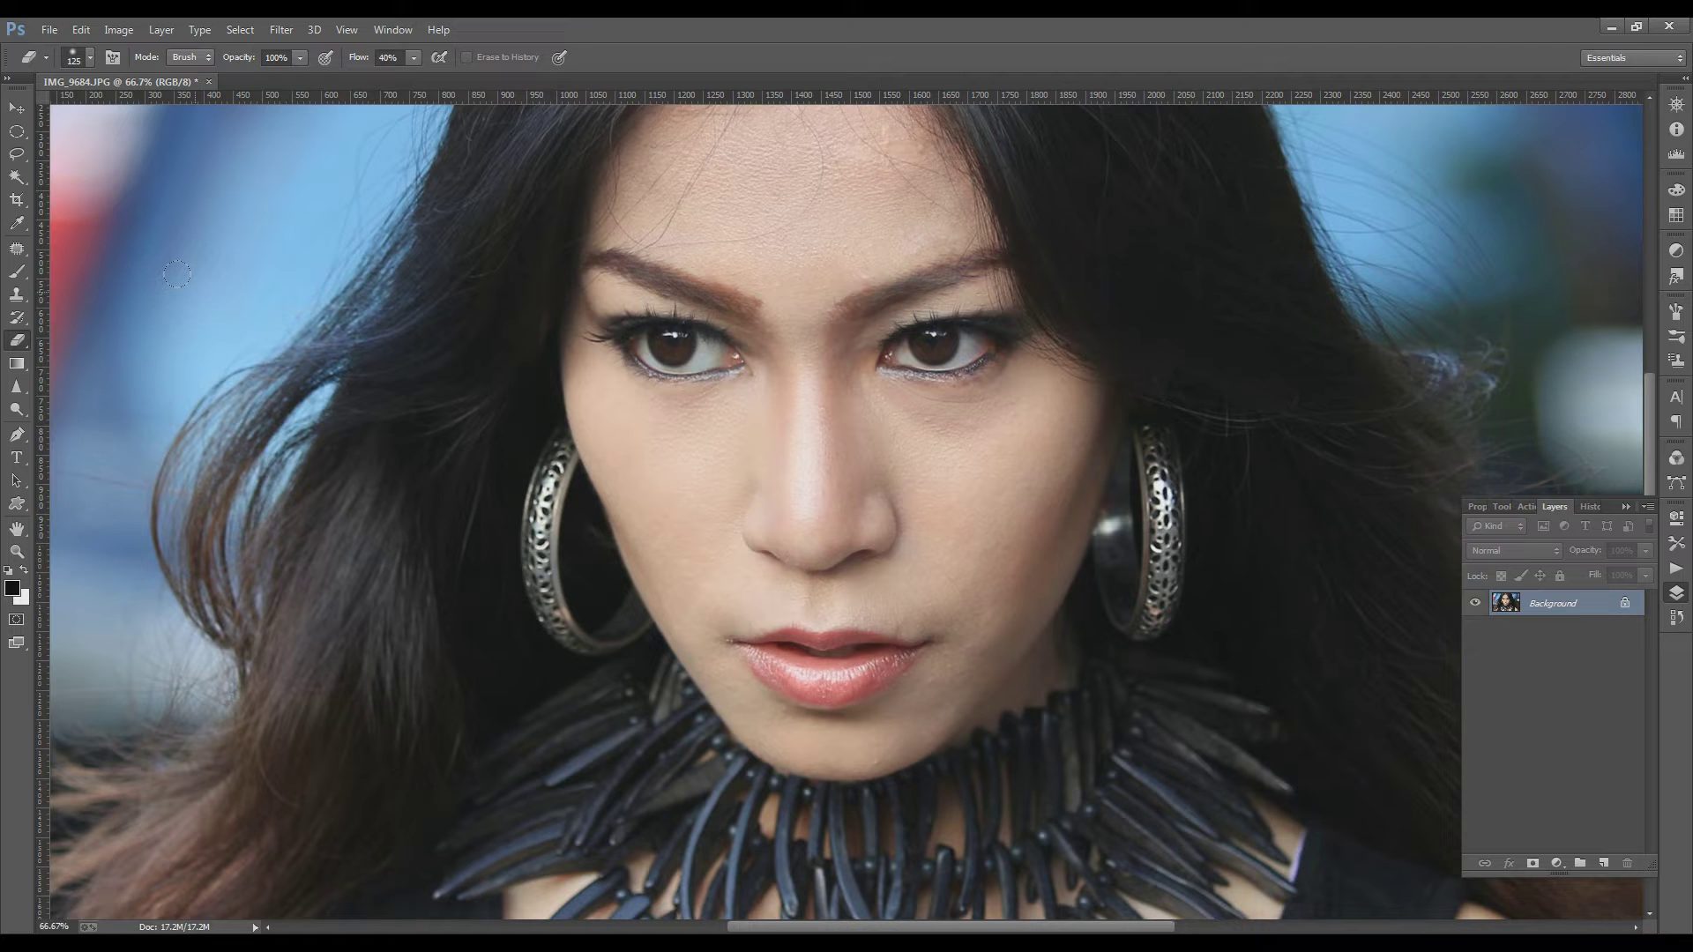
left_click(15, 154)
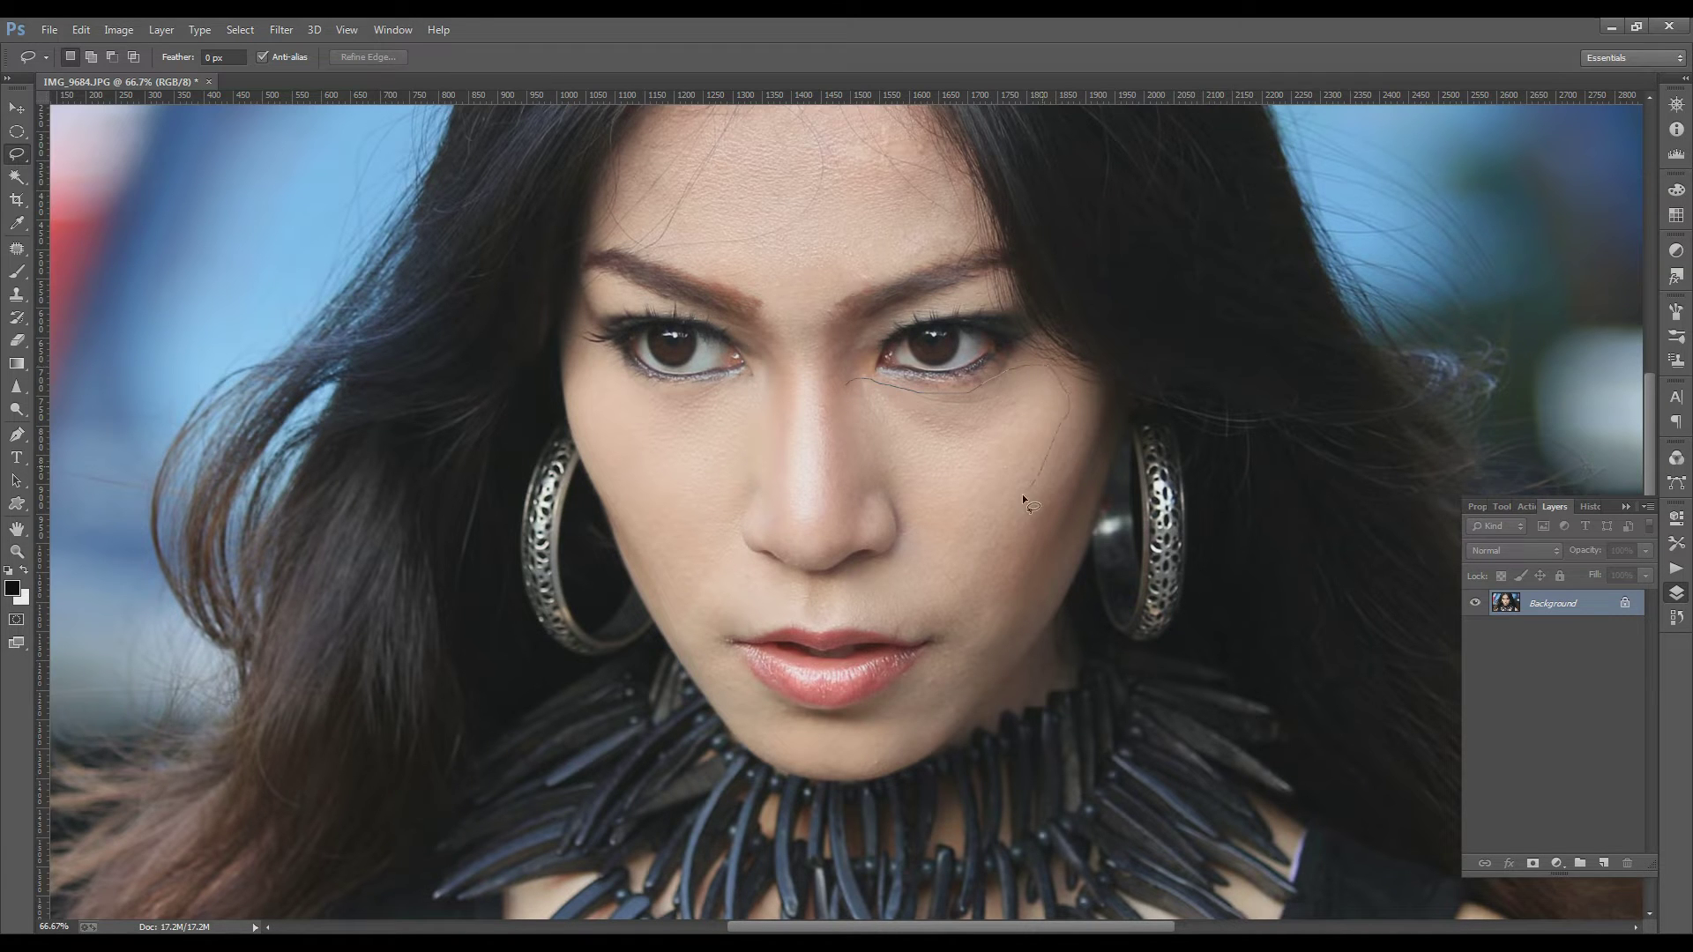
- Copy the skin under the right eye to a new layer and stretch it upward
left_click_drag(852, 441, 912, 499)
key("ctrl+j")
key("ctrl+t")
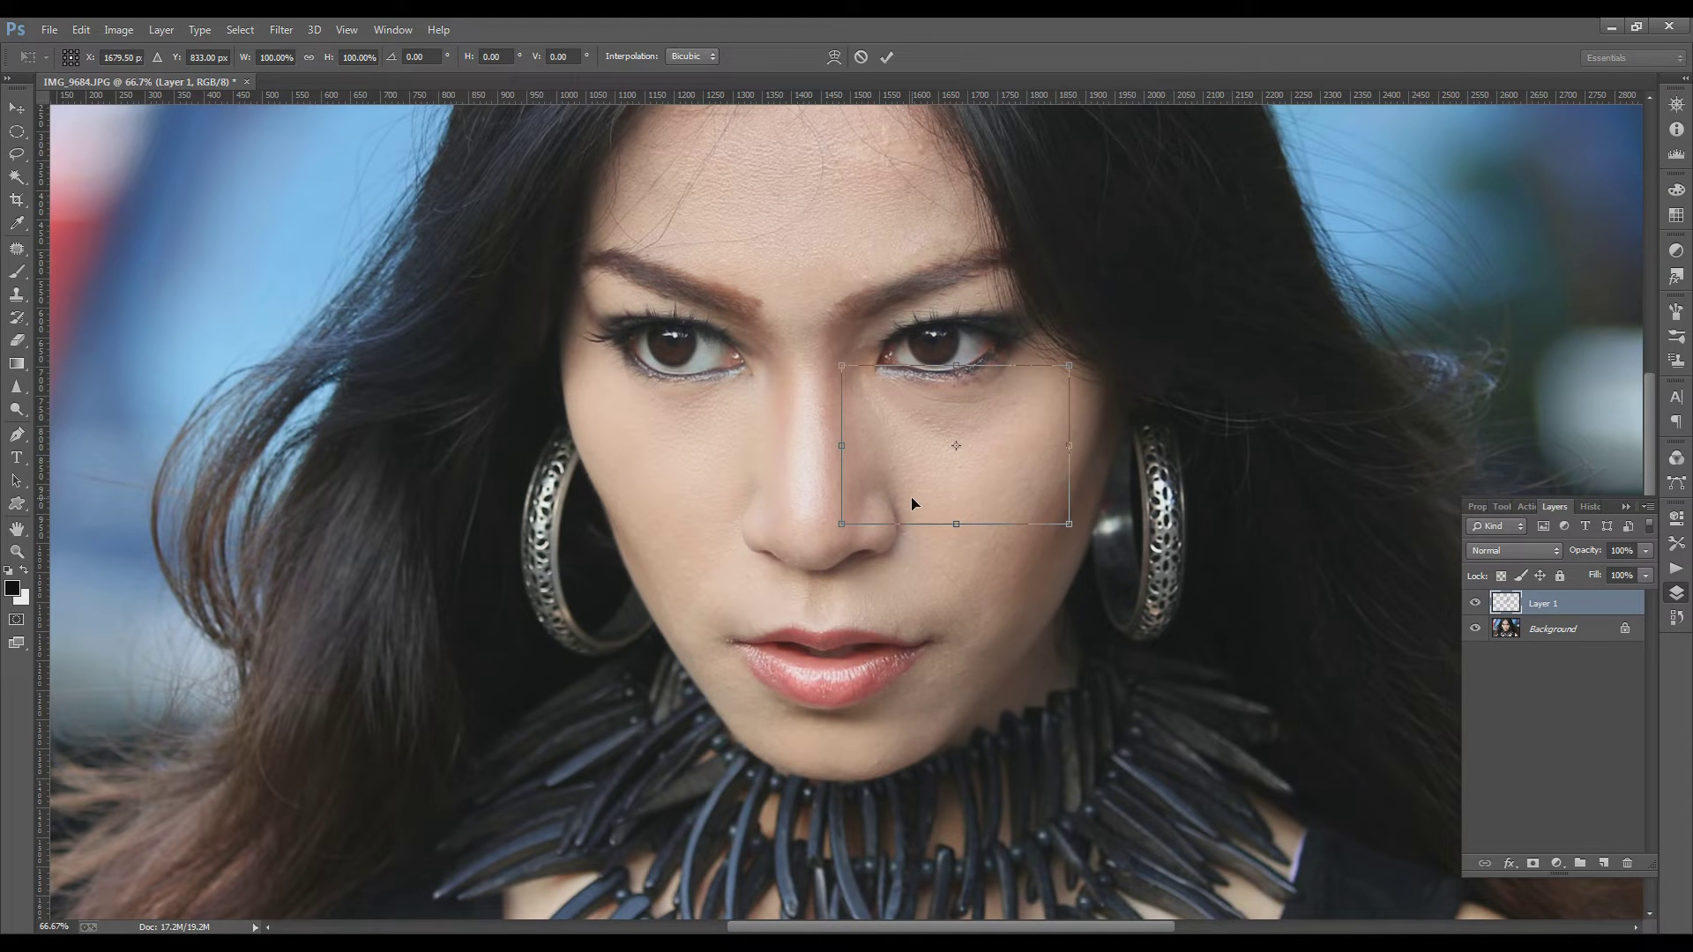
left_click_drag(956, 365, 955, 314)
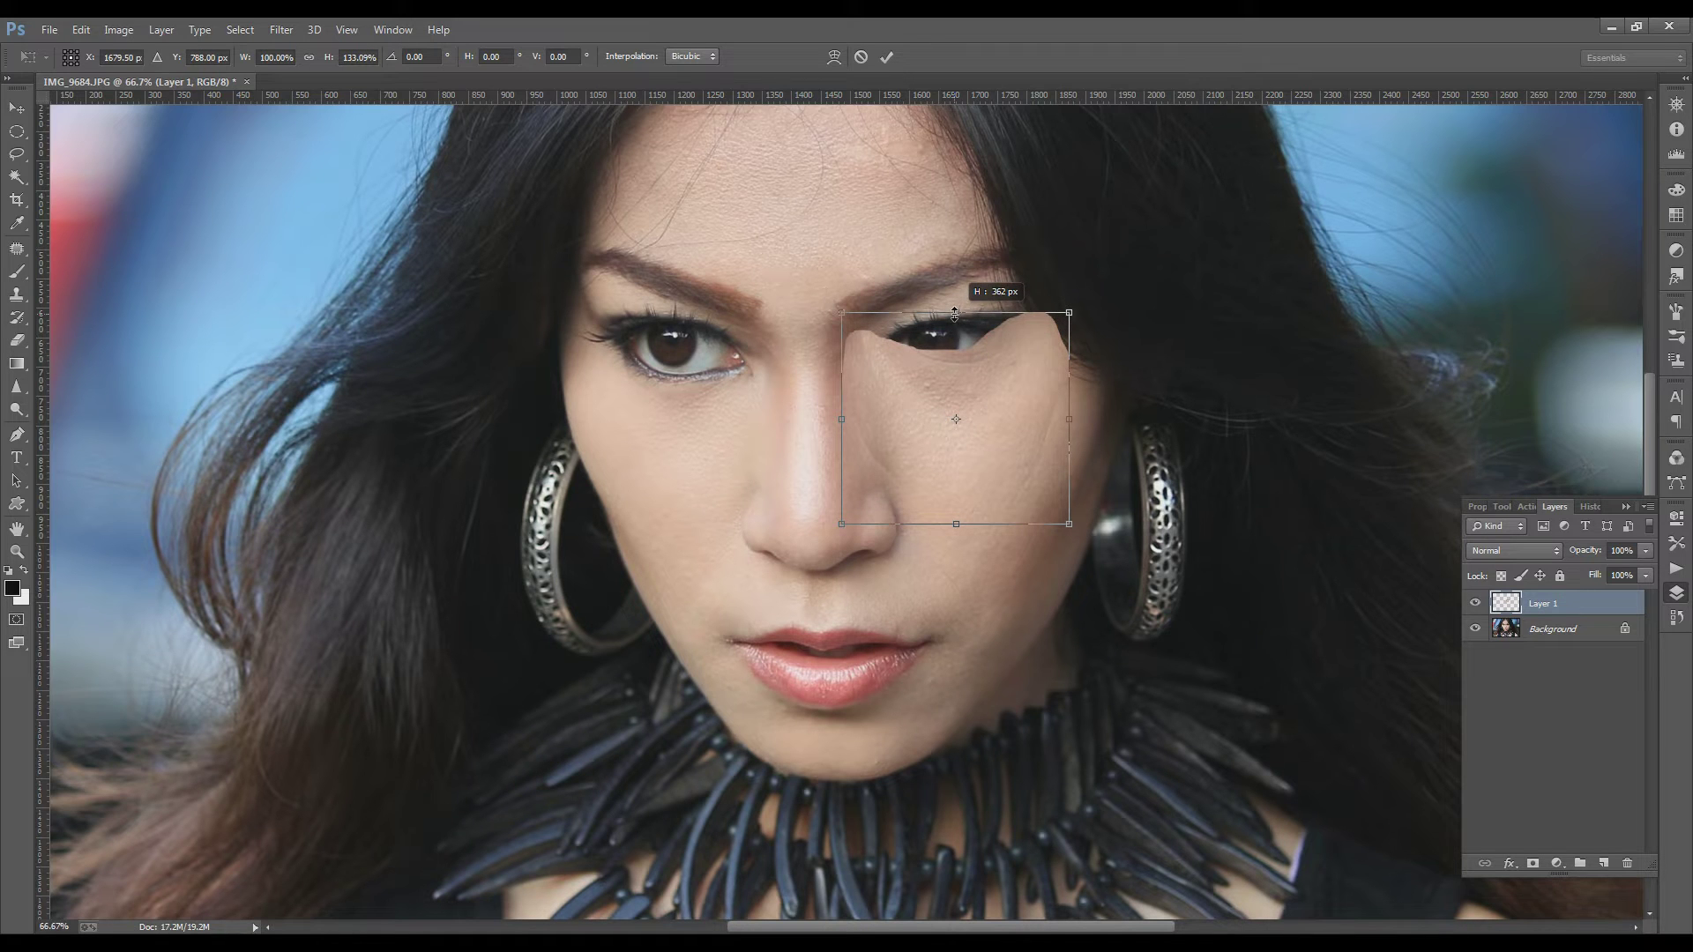
left_click(887, 57)
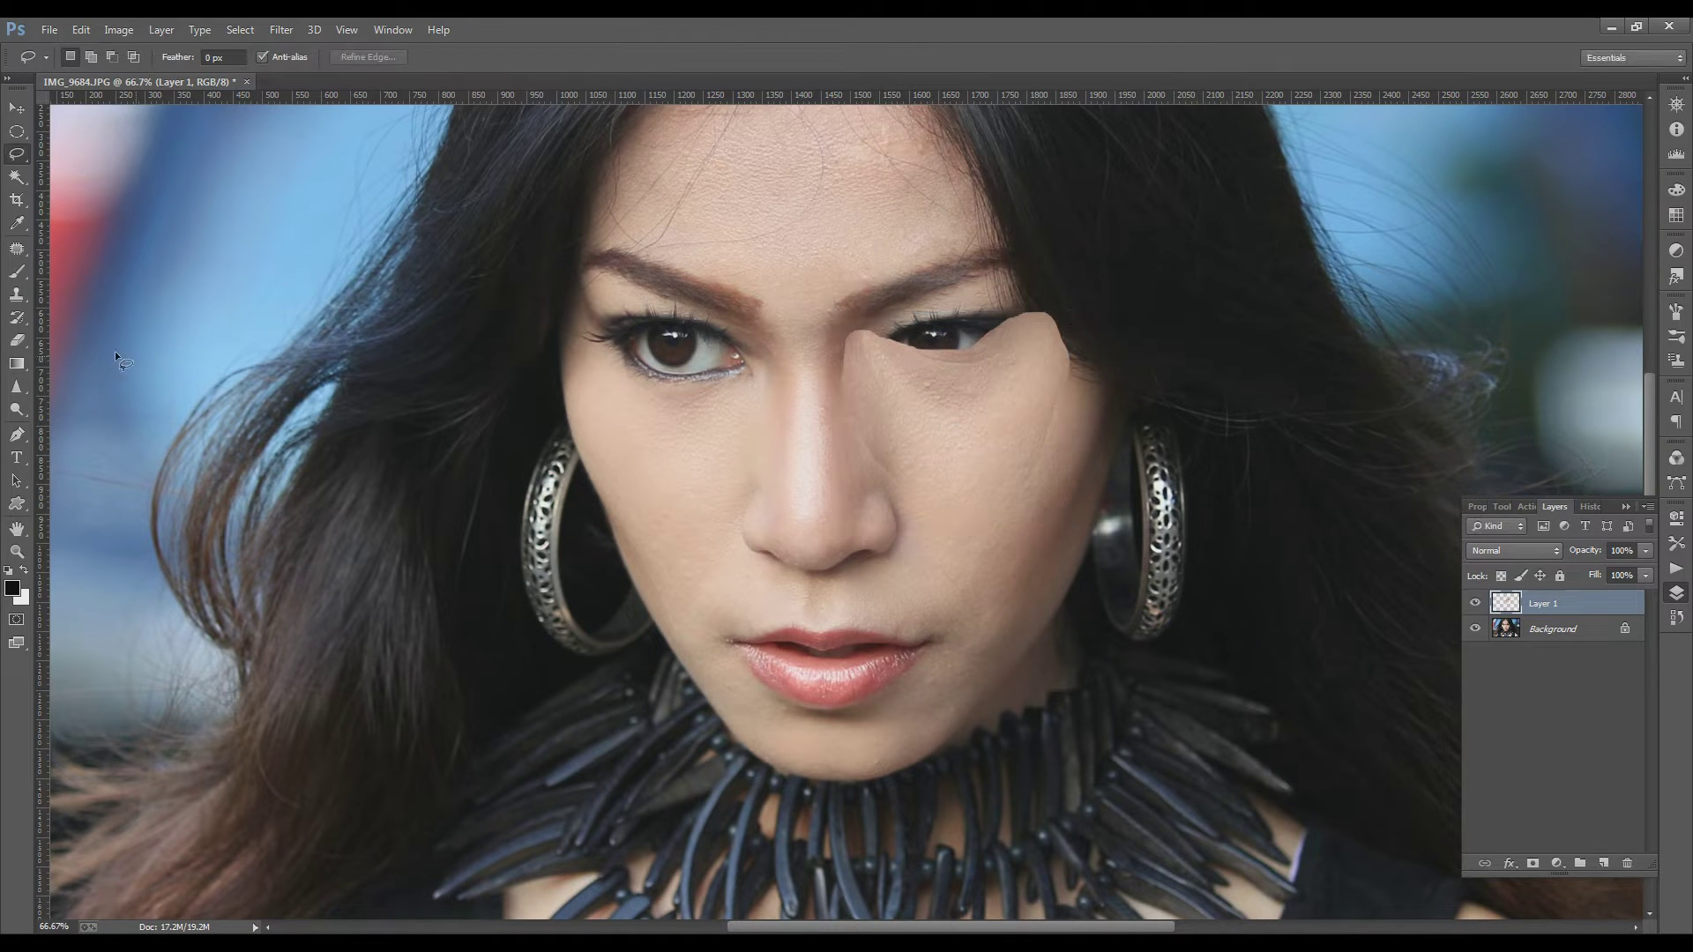
- Erase the right-eye patch where it covers the eye and its outer corner
left_click(17, 340)
mouse_move(860, 343)
left_mouse_down()
mouse_move(1016, 289)
mouse_move(1045, 335)
left_mouse_up()
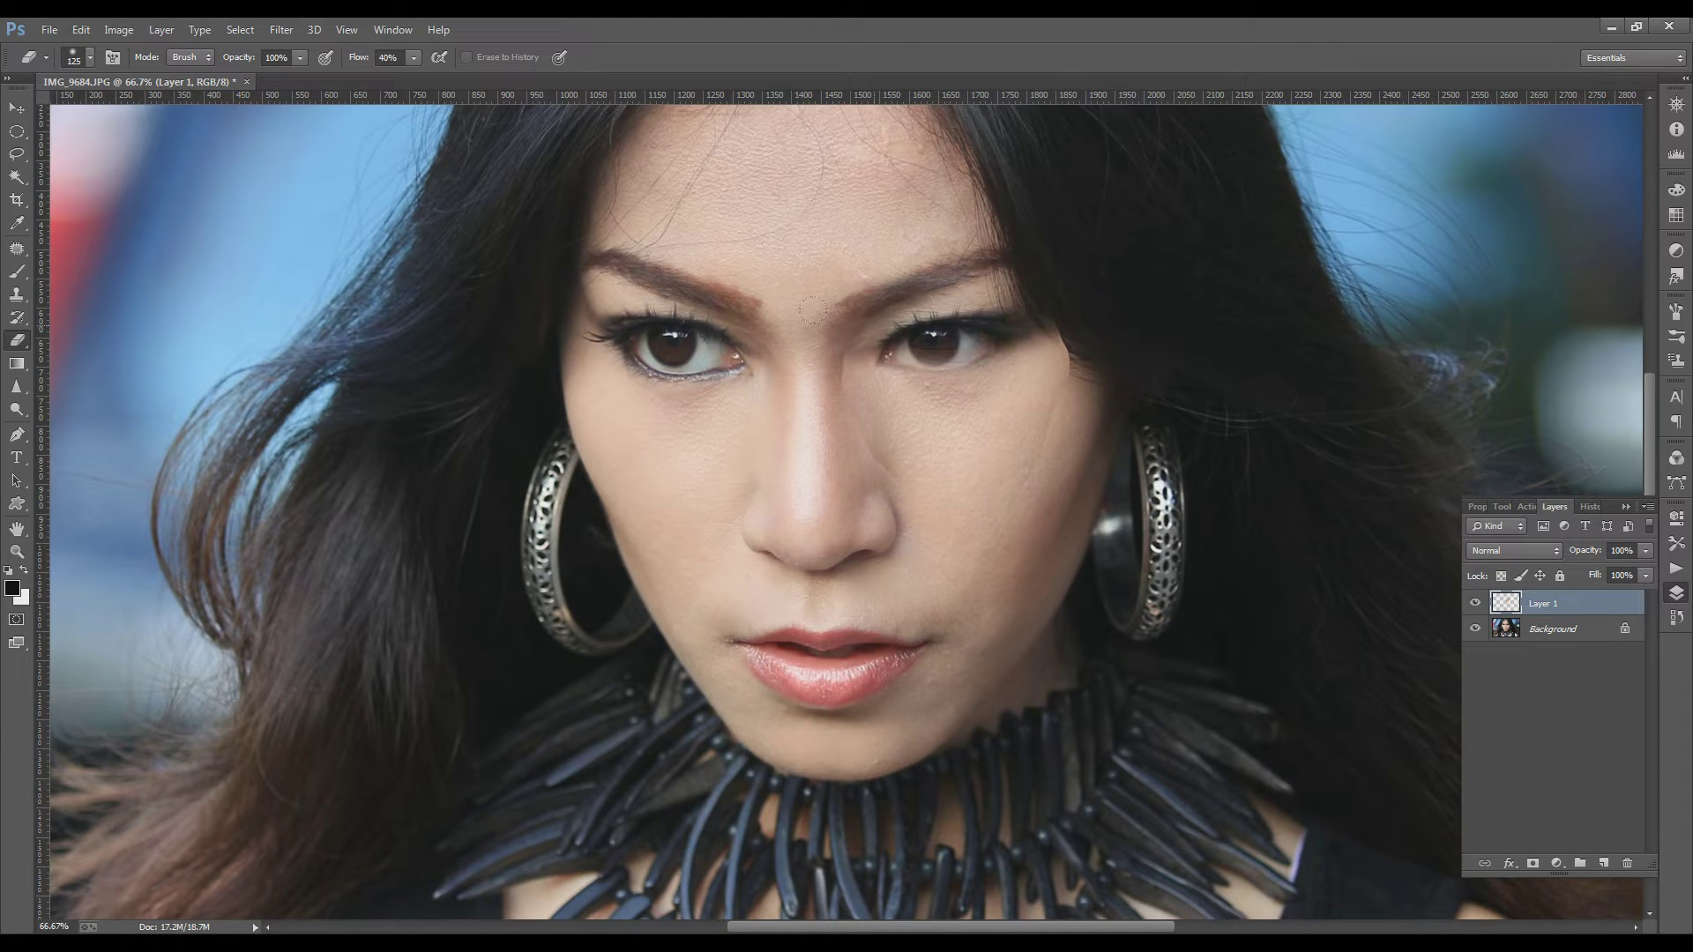
left_click_drag(807, 332, 934, 326)
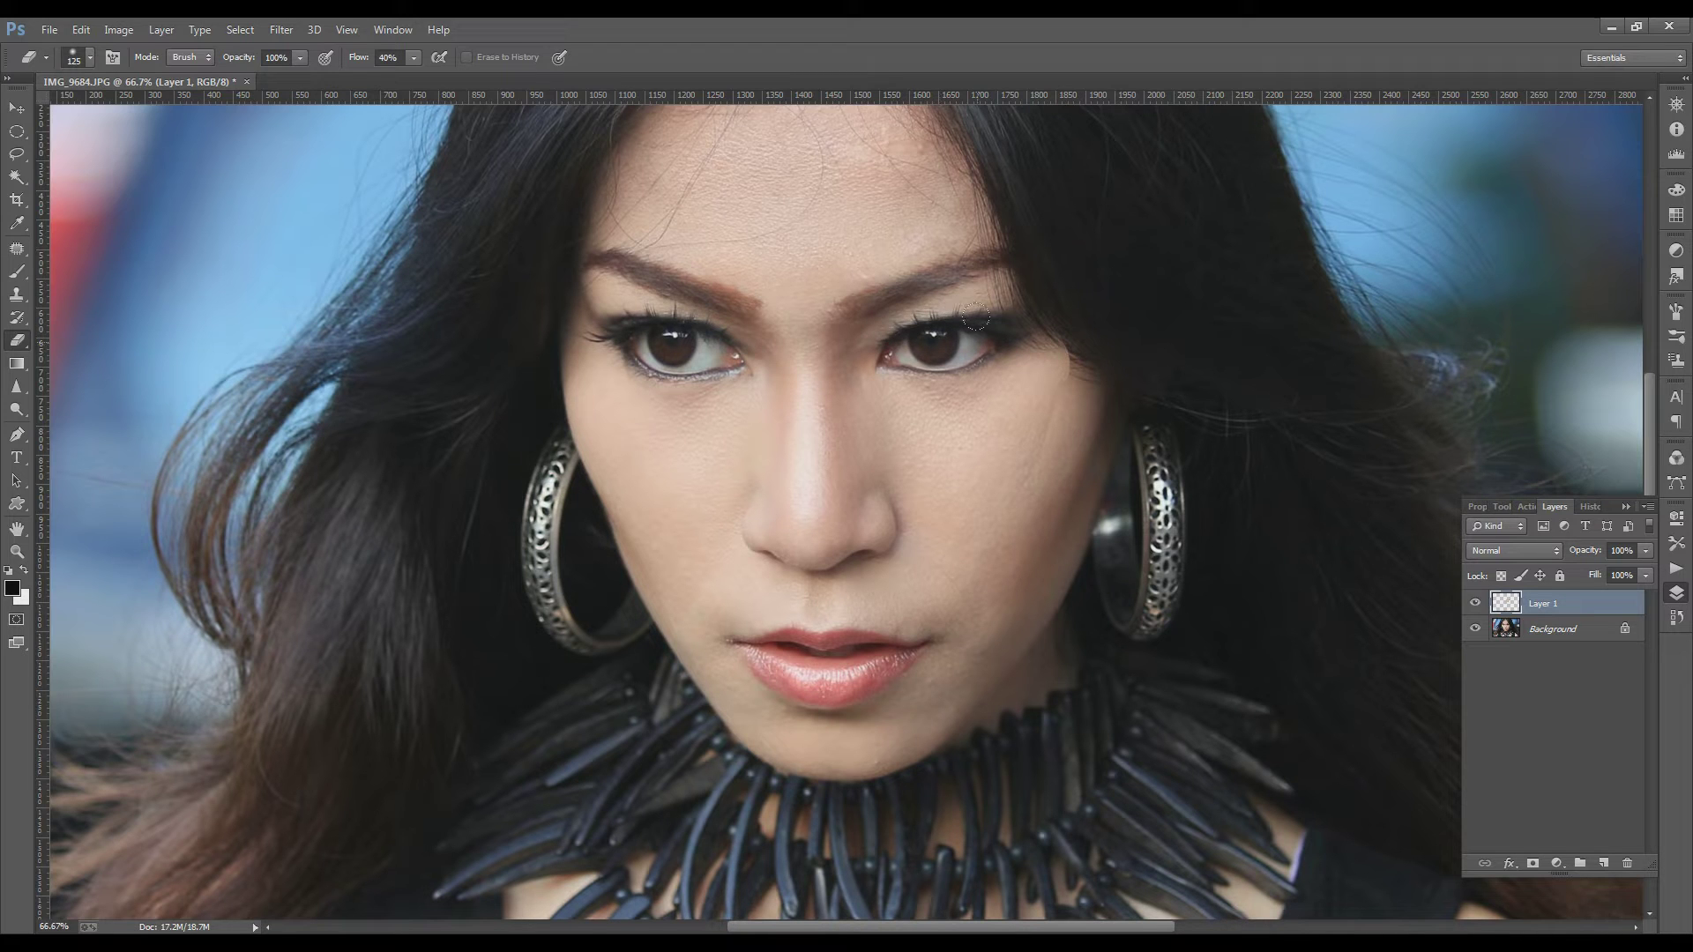
left_click_drag(878, 321, 1045, 418)
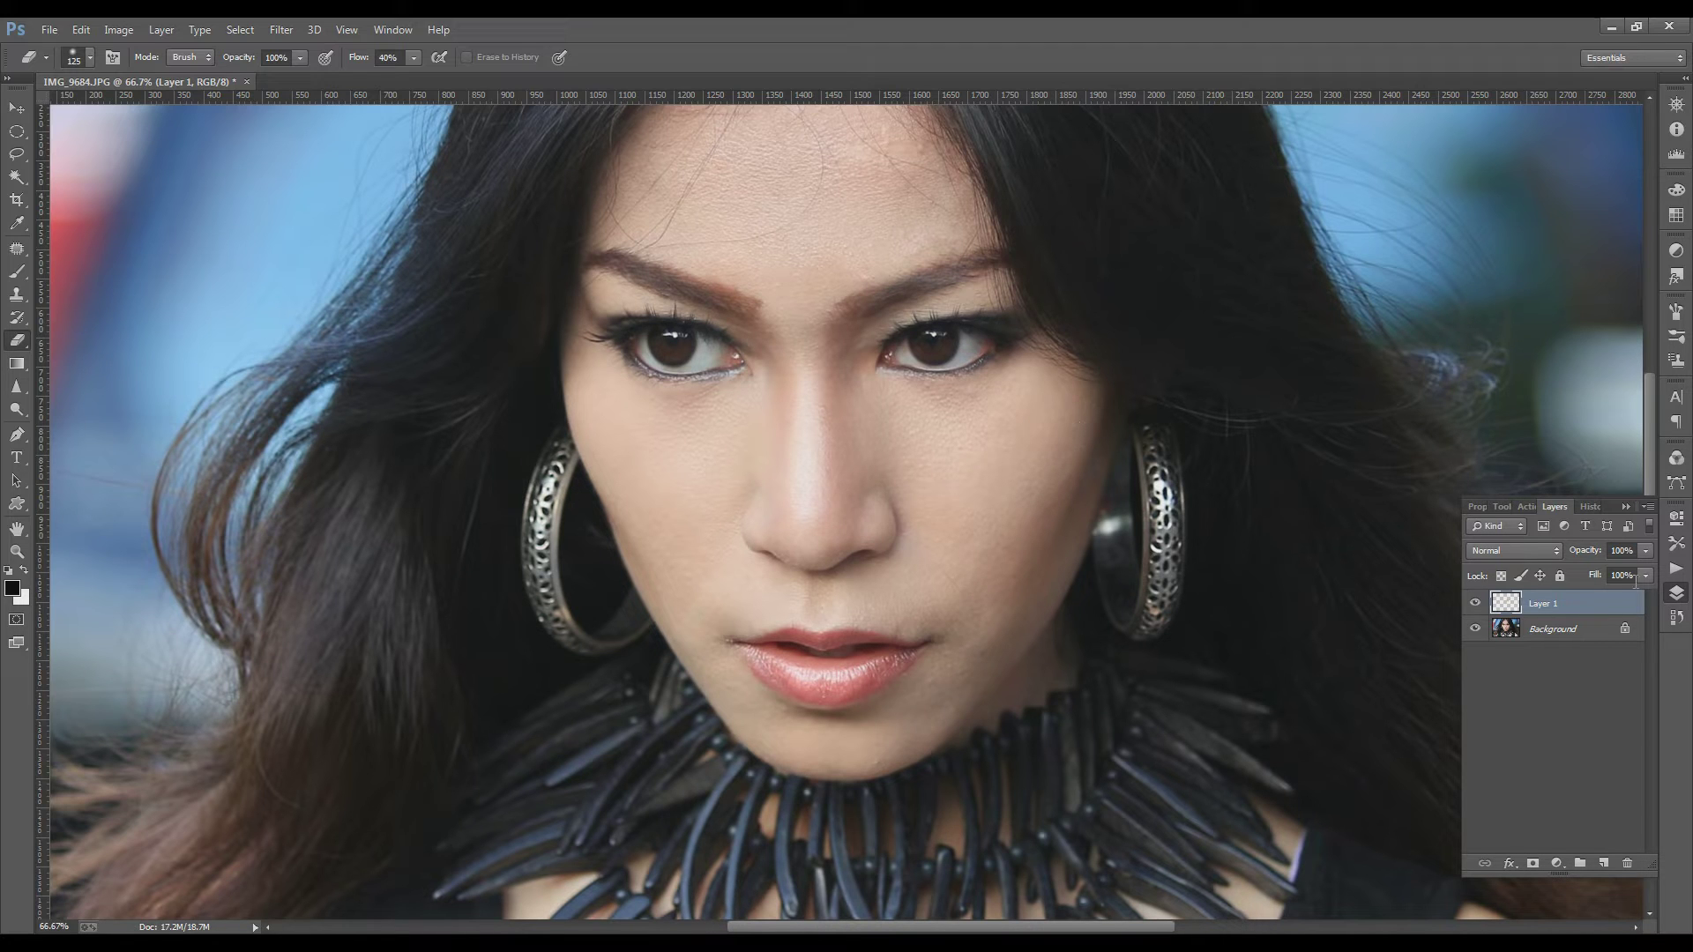
- Lower the patch opacity to about 95% or slightly less, compare, and merge it down
left_click(1645, 551)
left_click(1619, 546)
type("95")
key("Return")
key("Down")
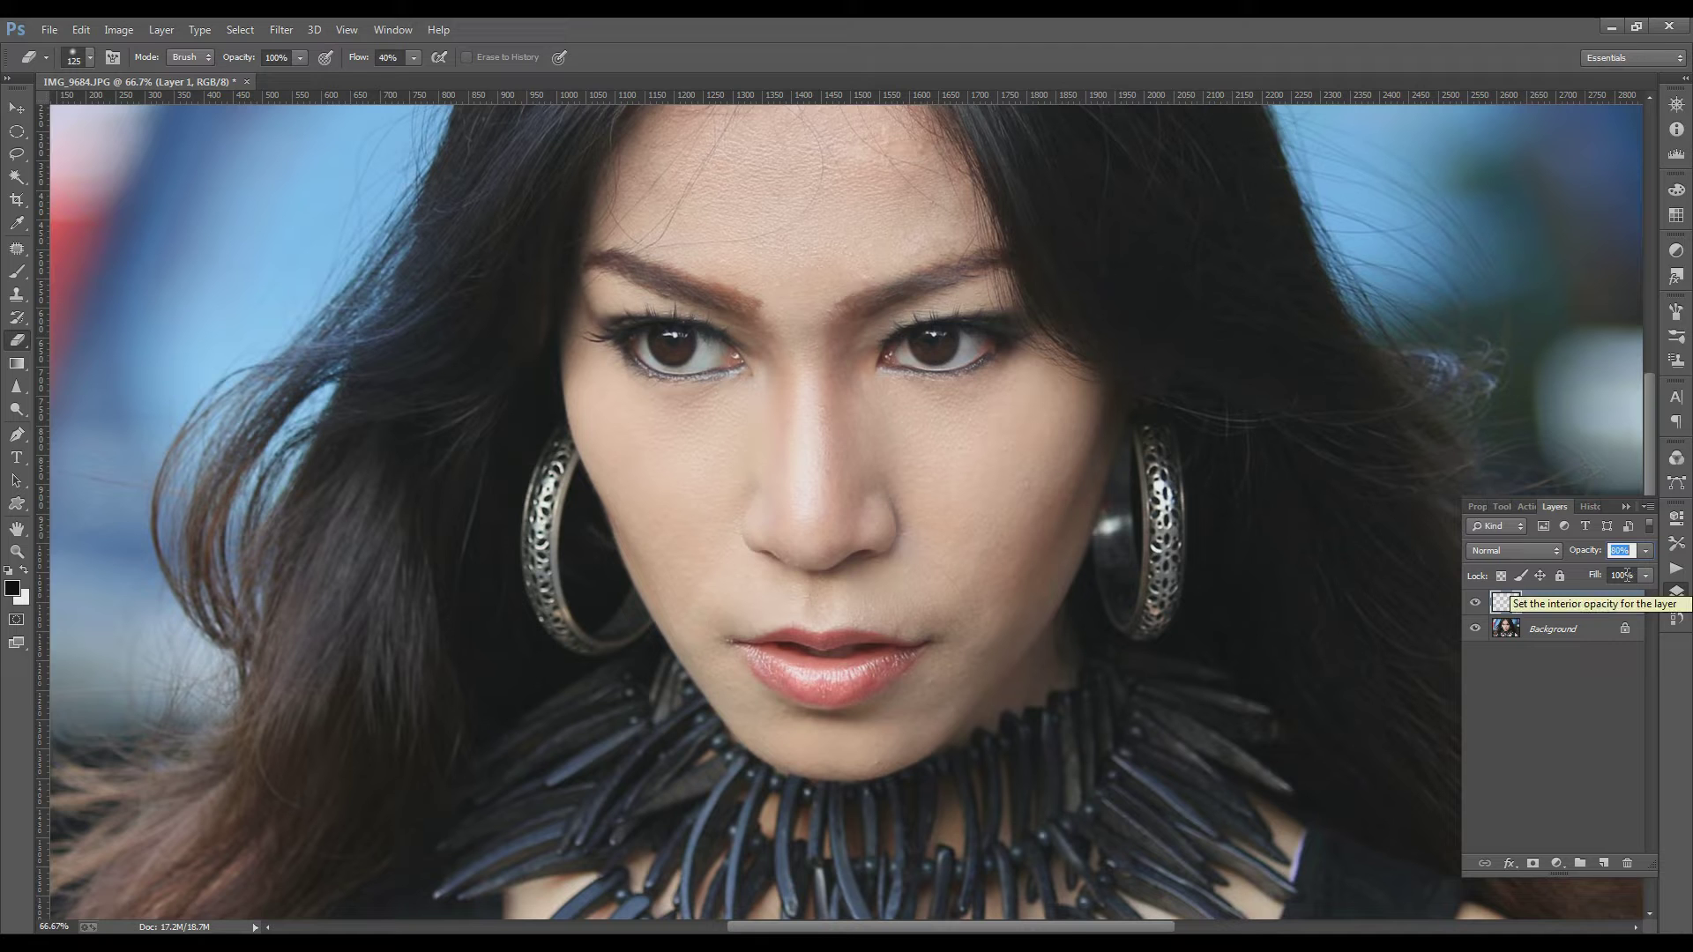
left_click(1474, 604)
left_click(1475, 604)
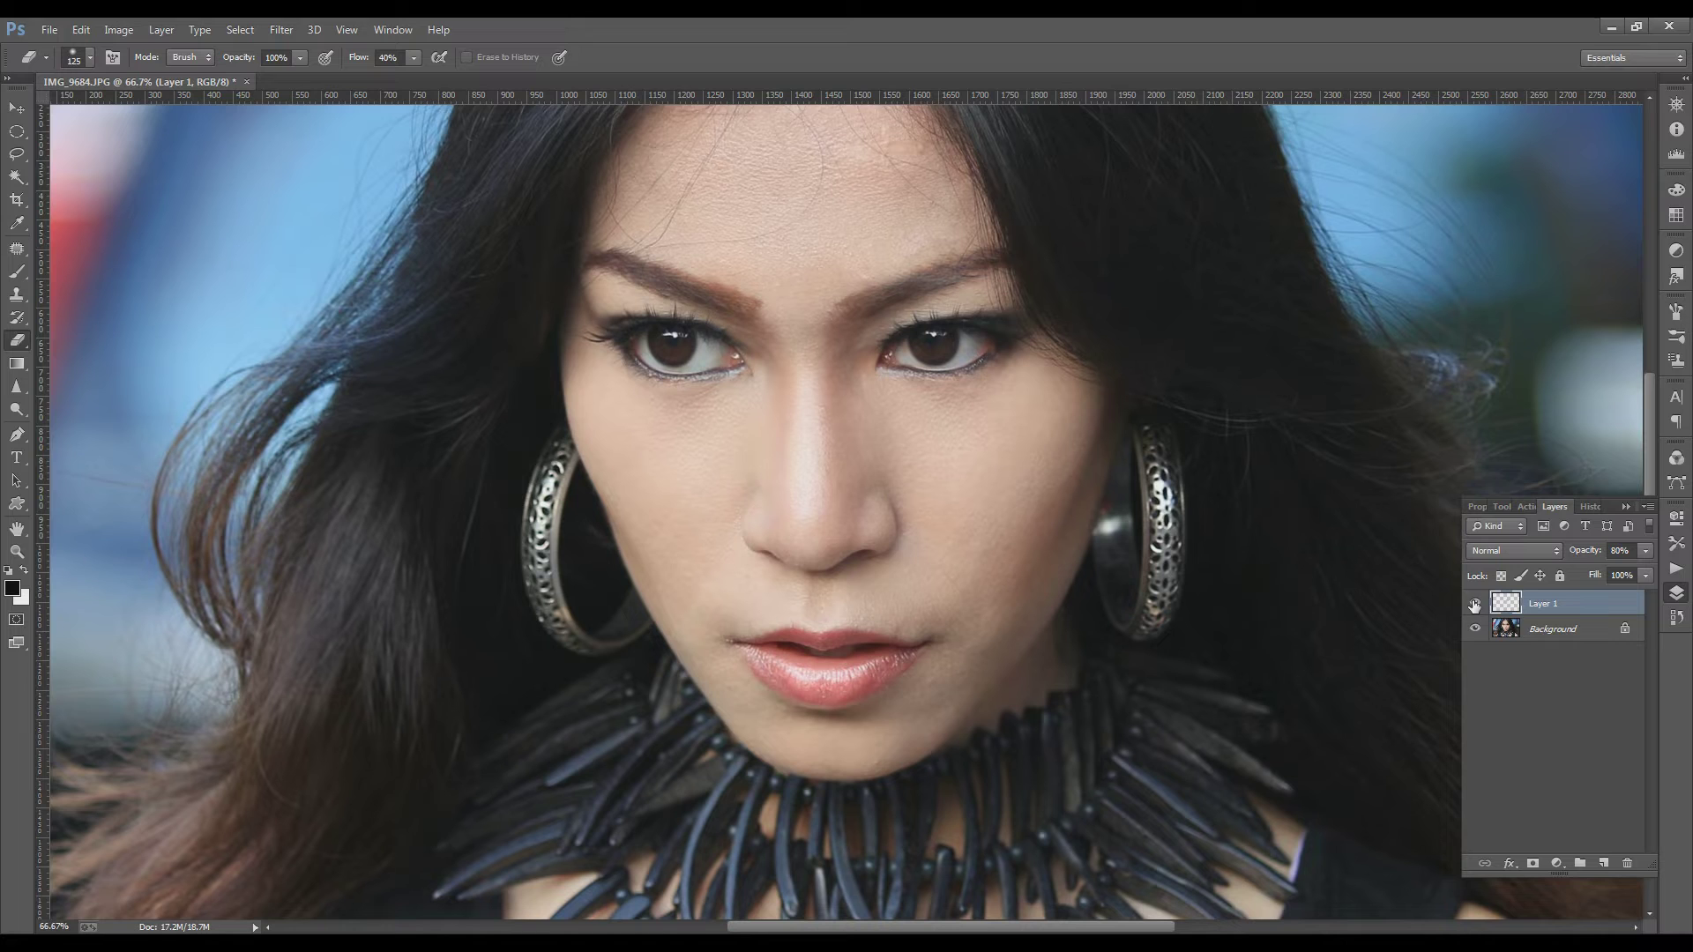
key("ctrl+e")
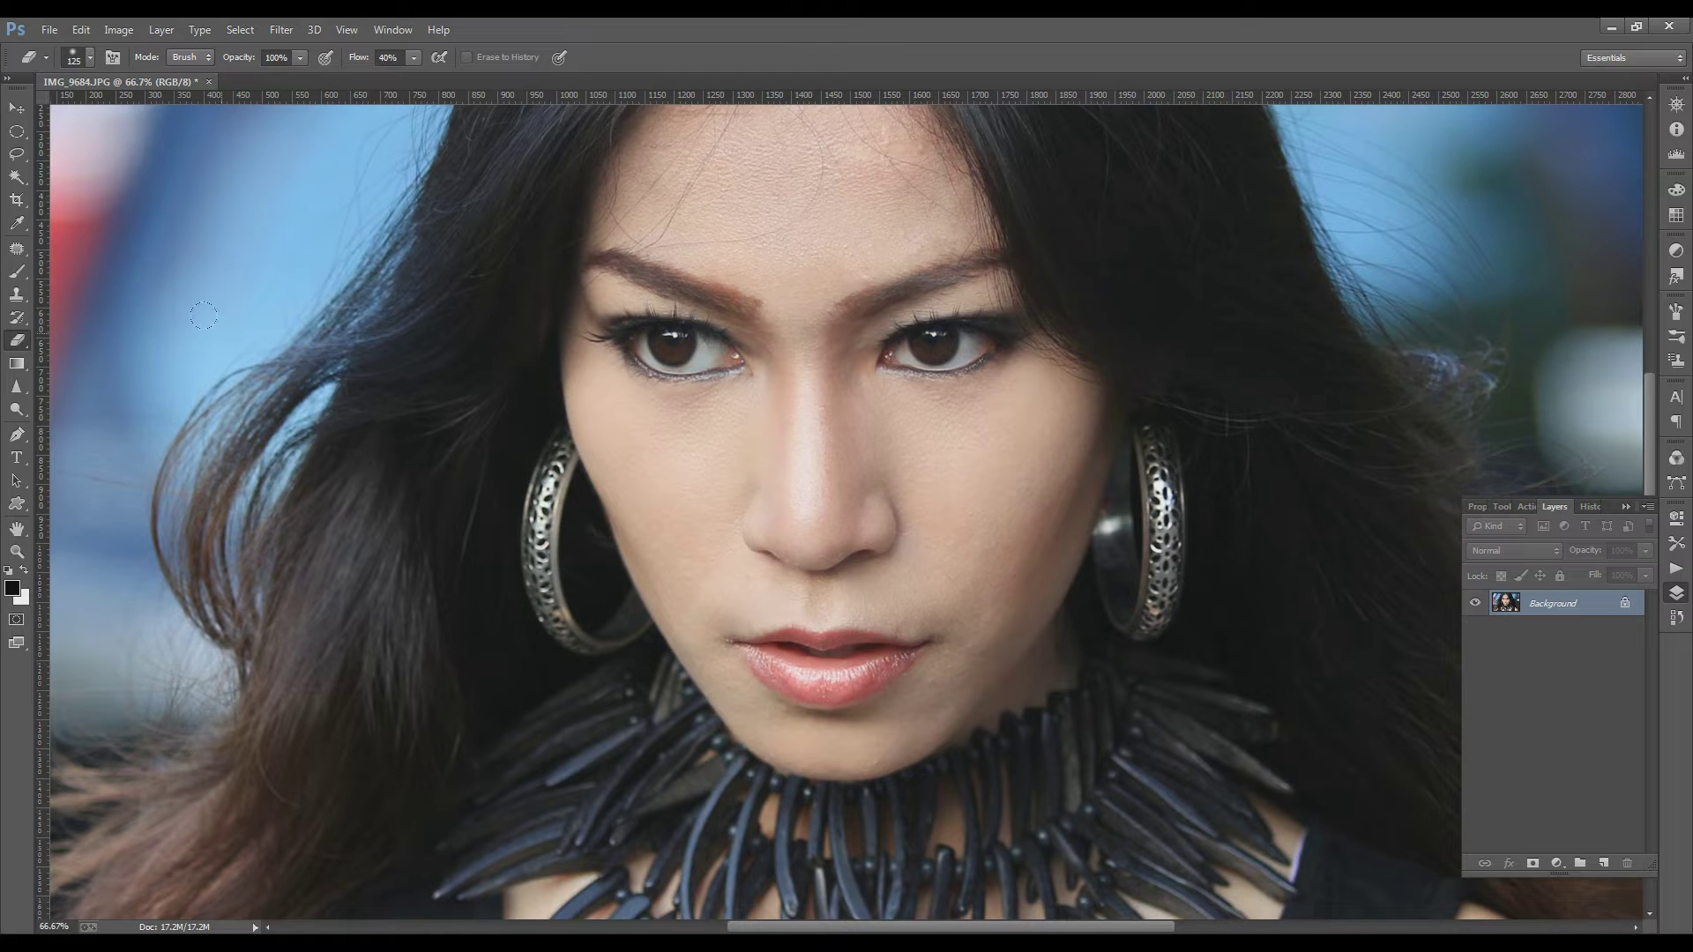
left_click(16, 154)
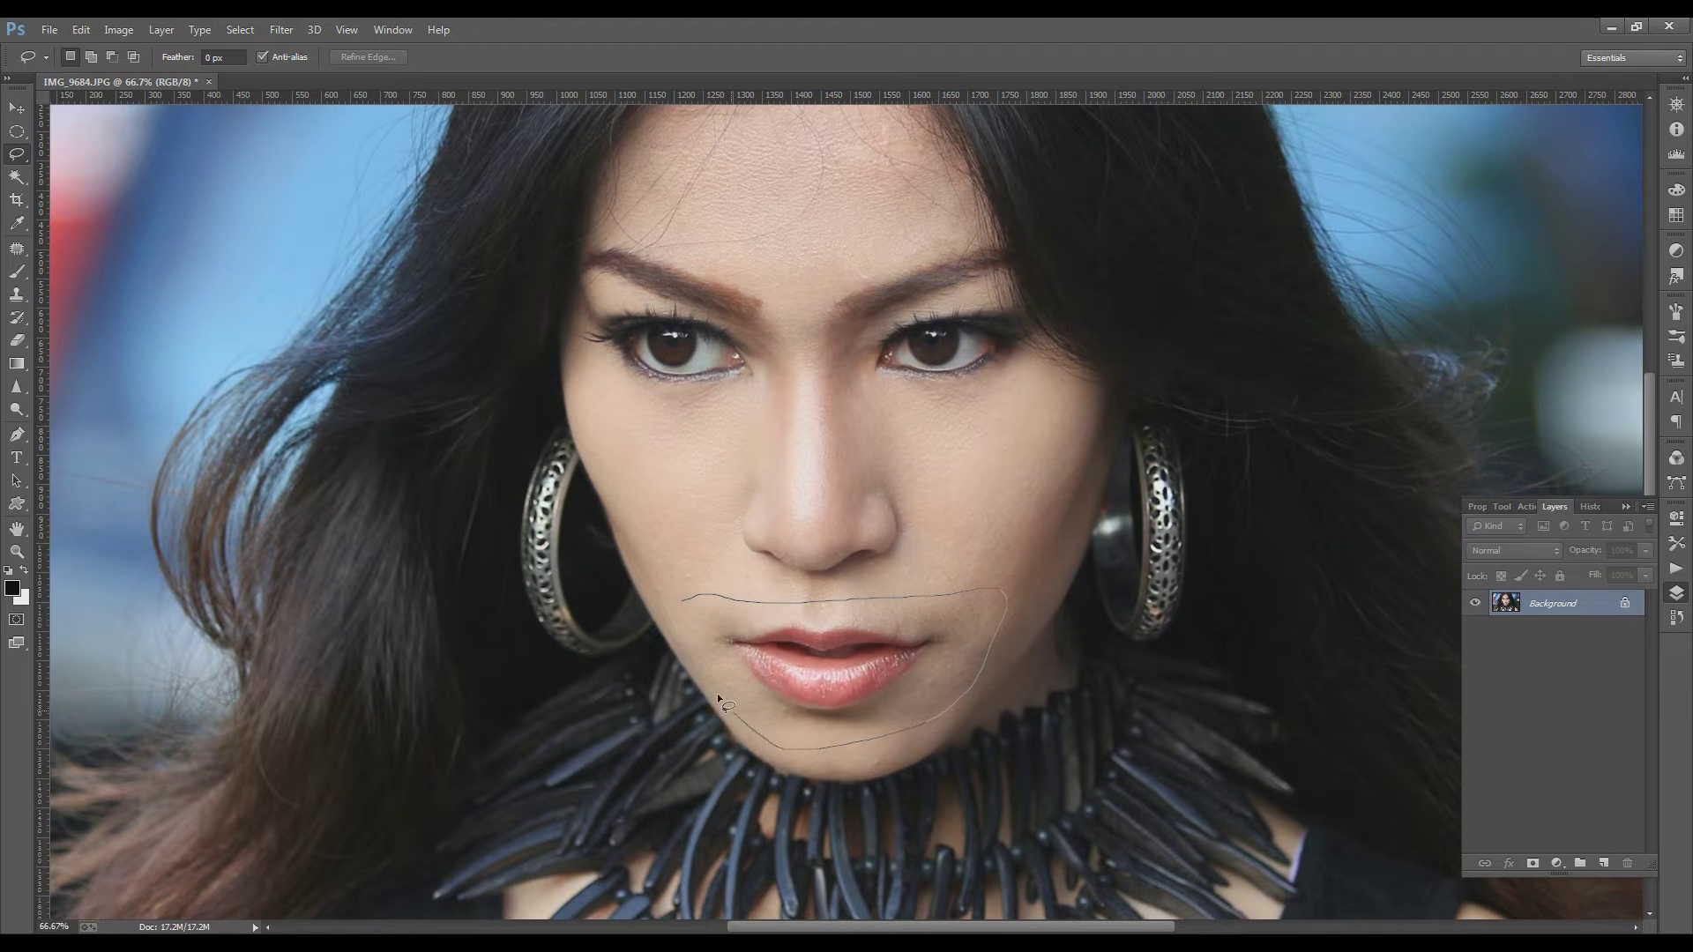
- Copy the skin around the mouth and chin to a new layer and nudge it up two steps
left_click_drag(702, 650, 705, 656)
key("ctrl+j")
key("ctrl+t")
key("Up")
key("Up")
key("Up")
key("Up")
key("Up")
key("Up")
key("Up")
key("Up")
key("Up")
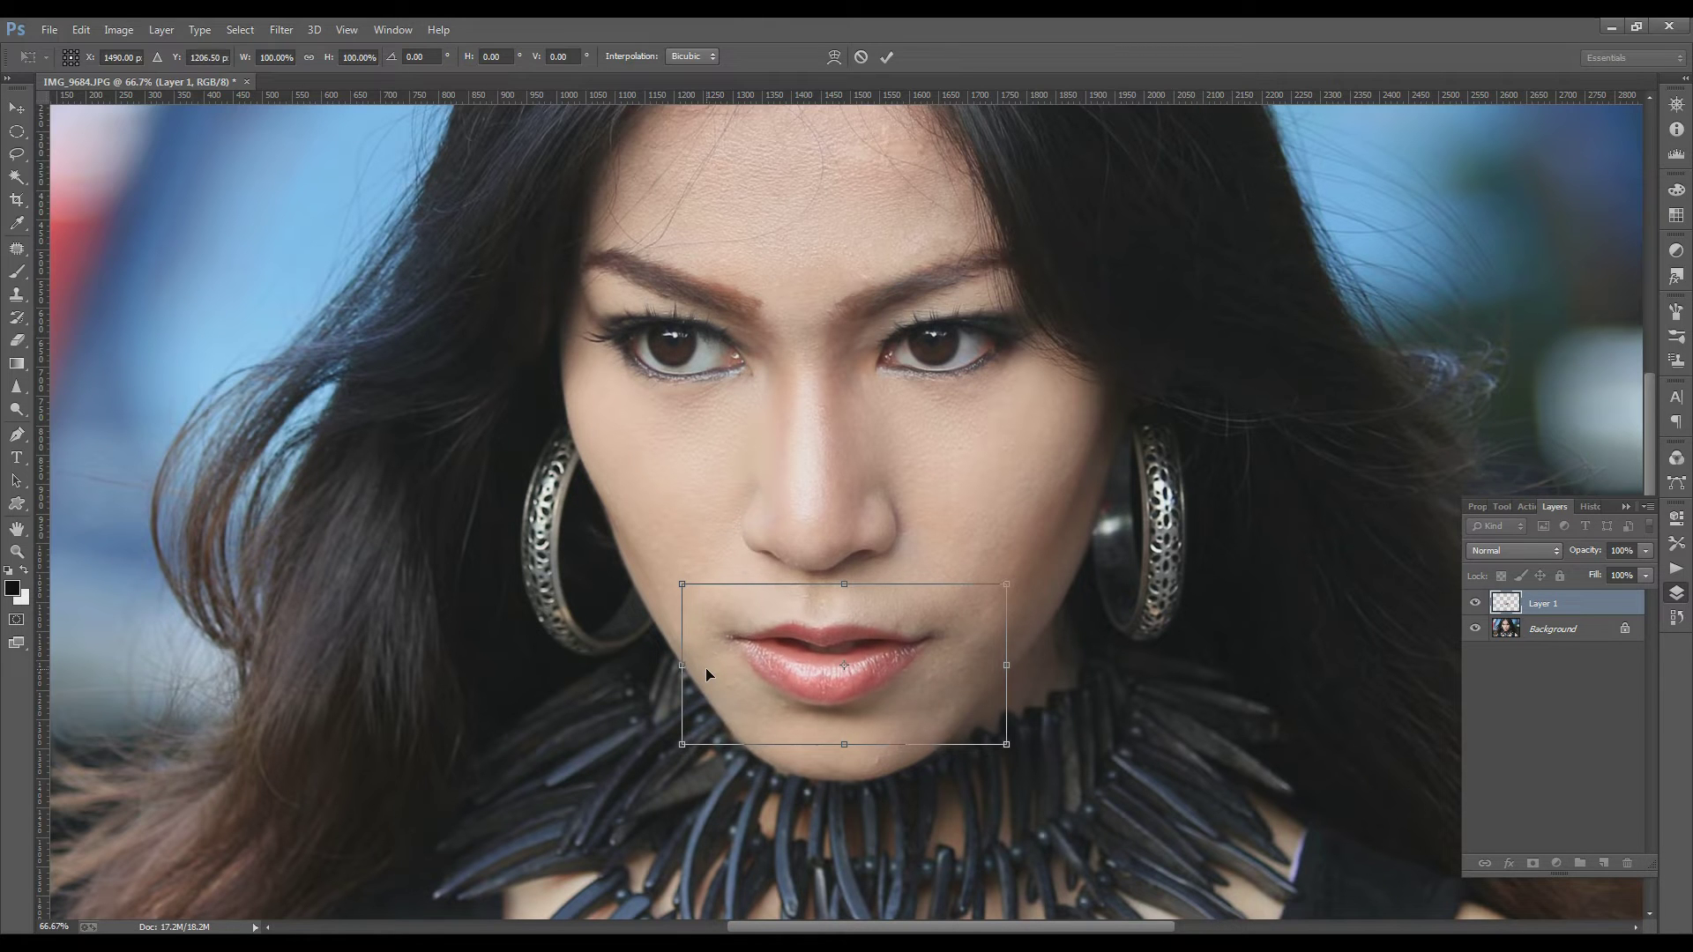
key("Up")
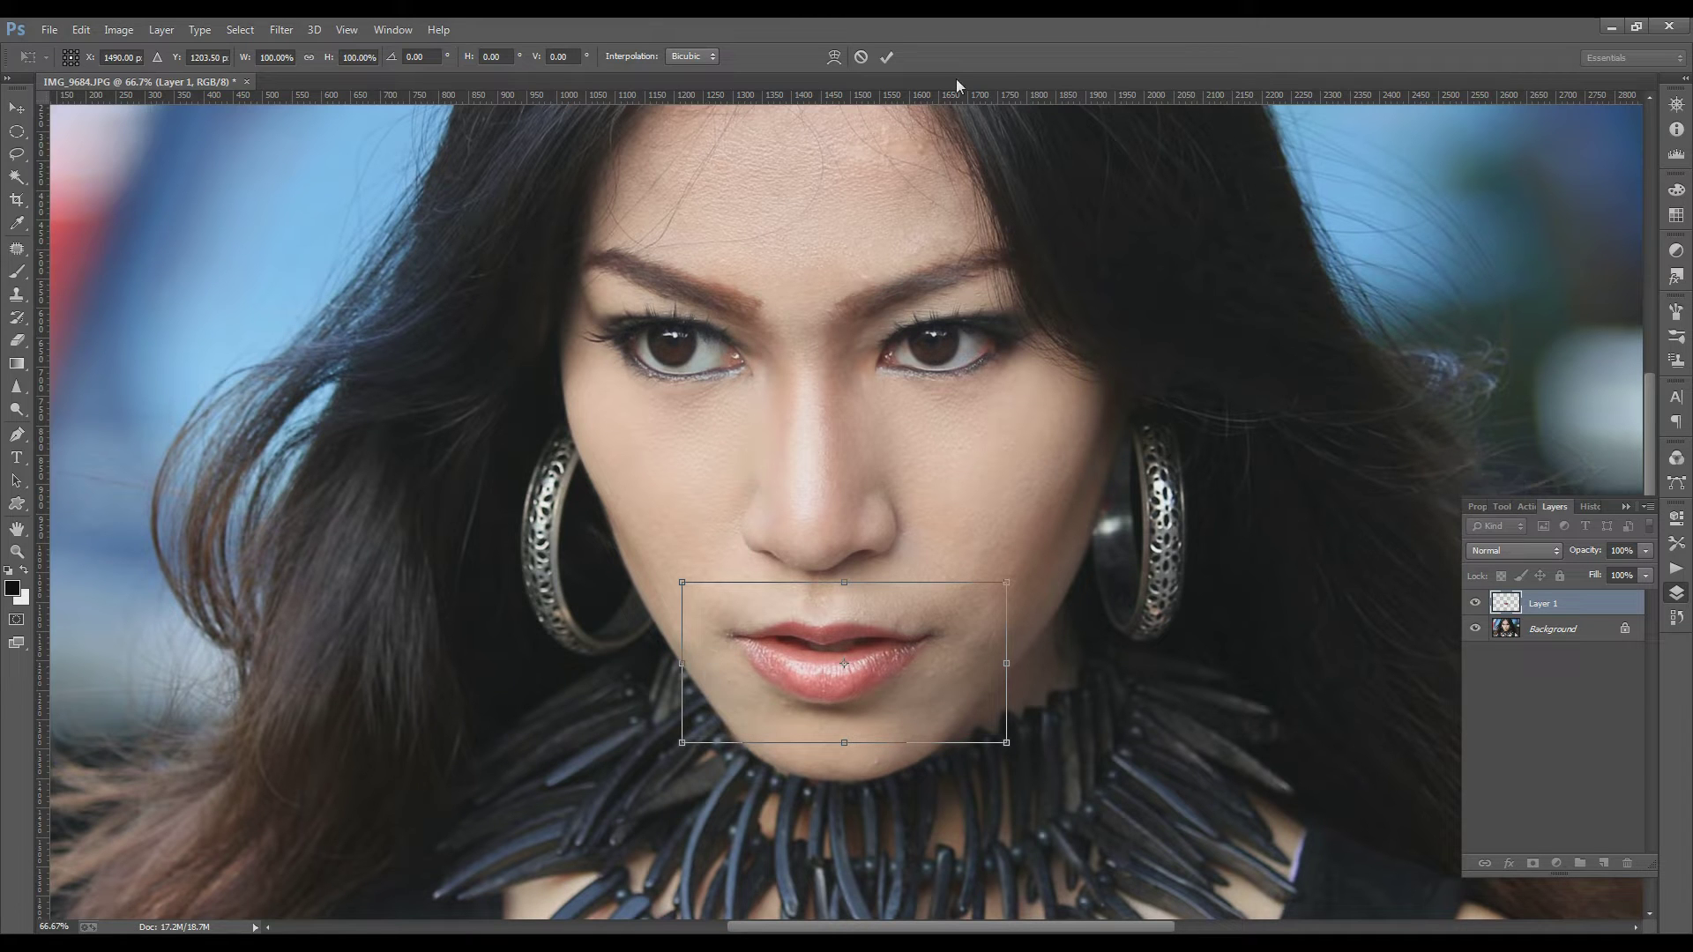
left_click(886, 56)
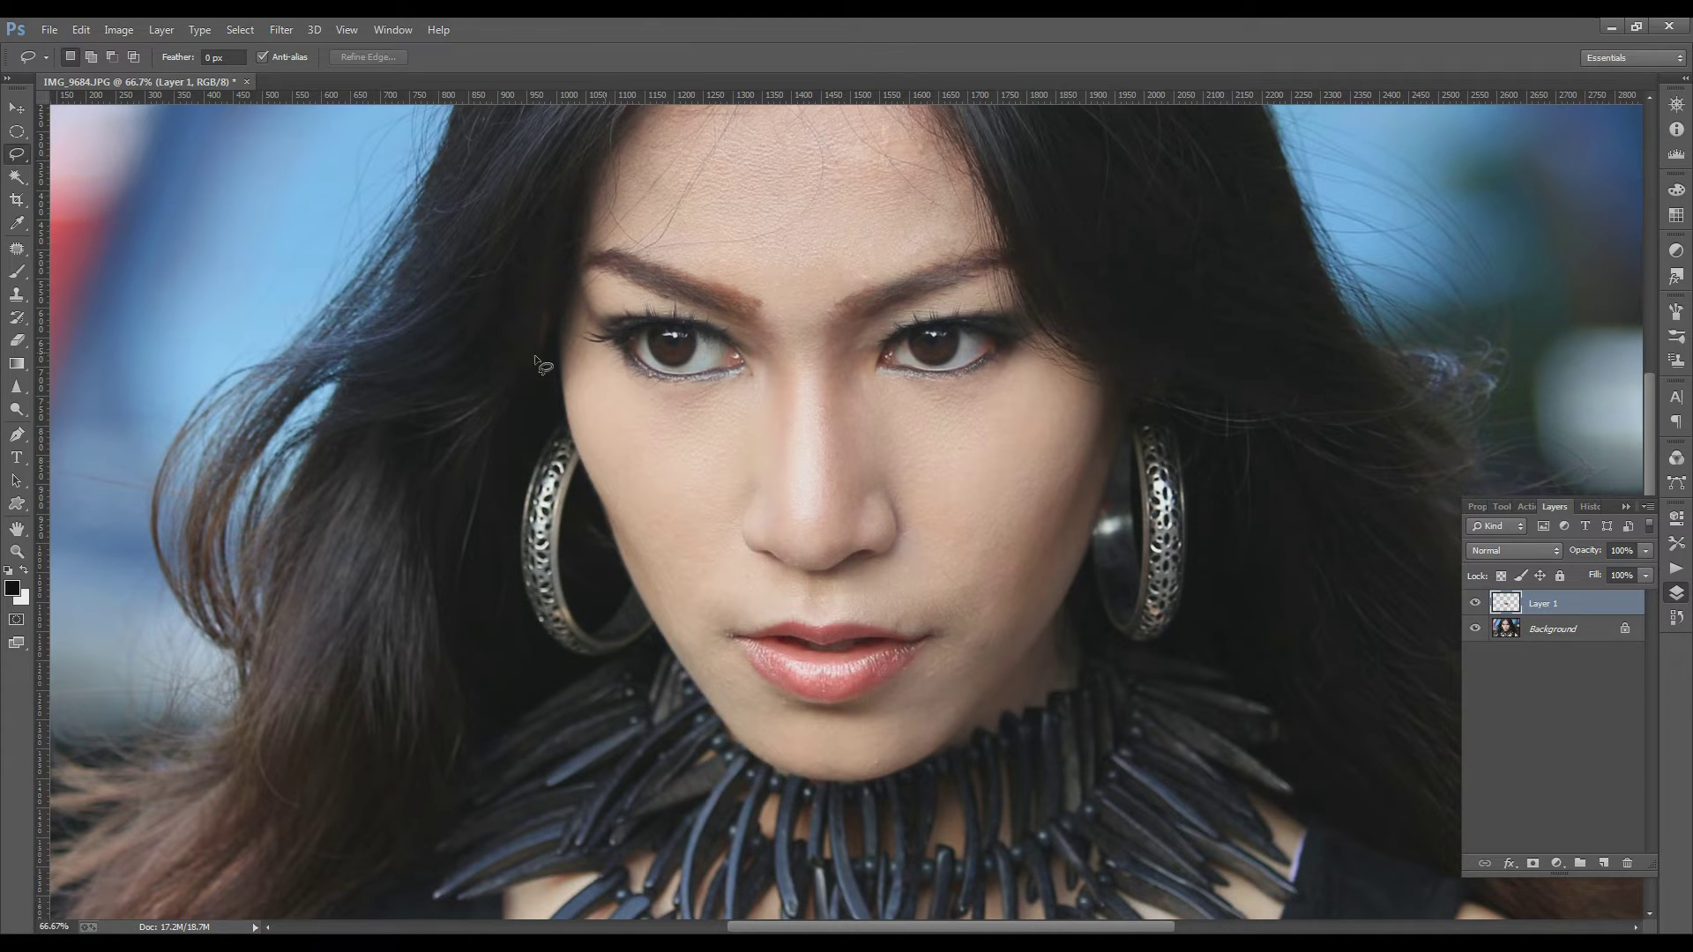
- Compare the mouth patch, merge it into Background, and duplicate the photo layer
left_click(18, 340)
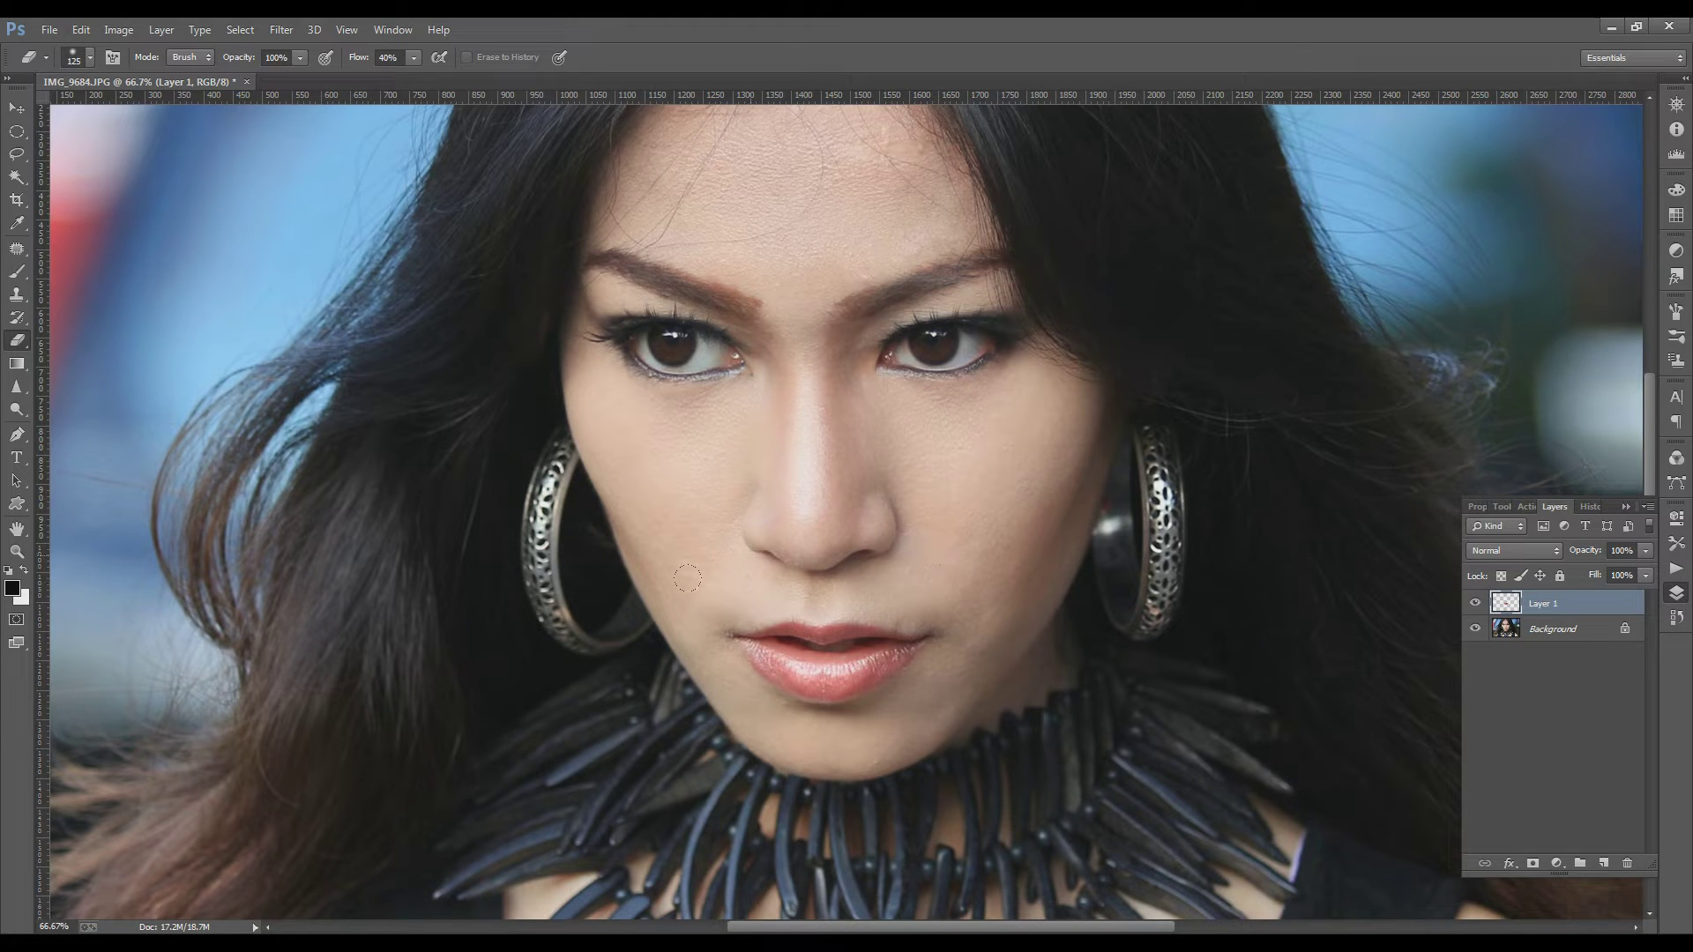
left_click(1475, 603)
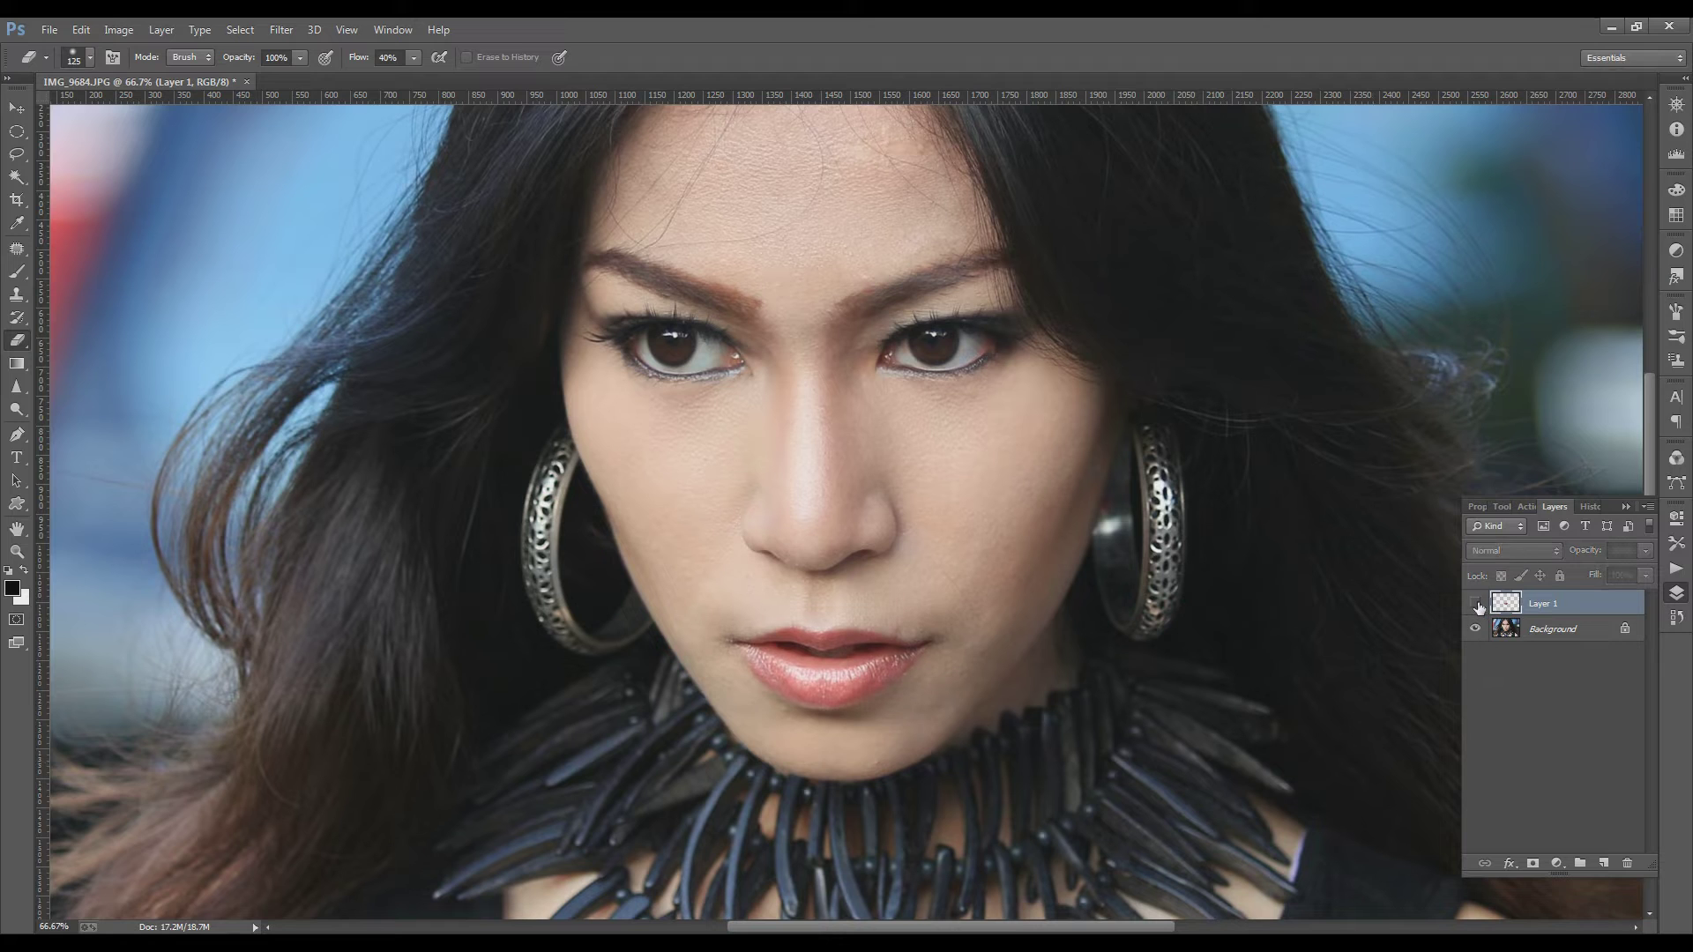
left_click(1475, 603)
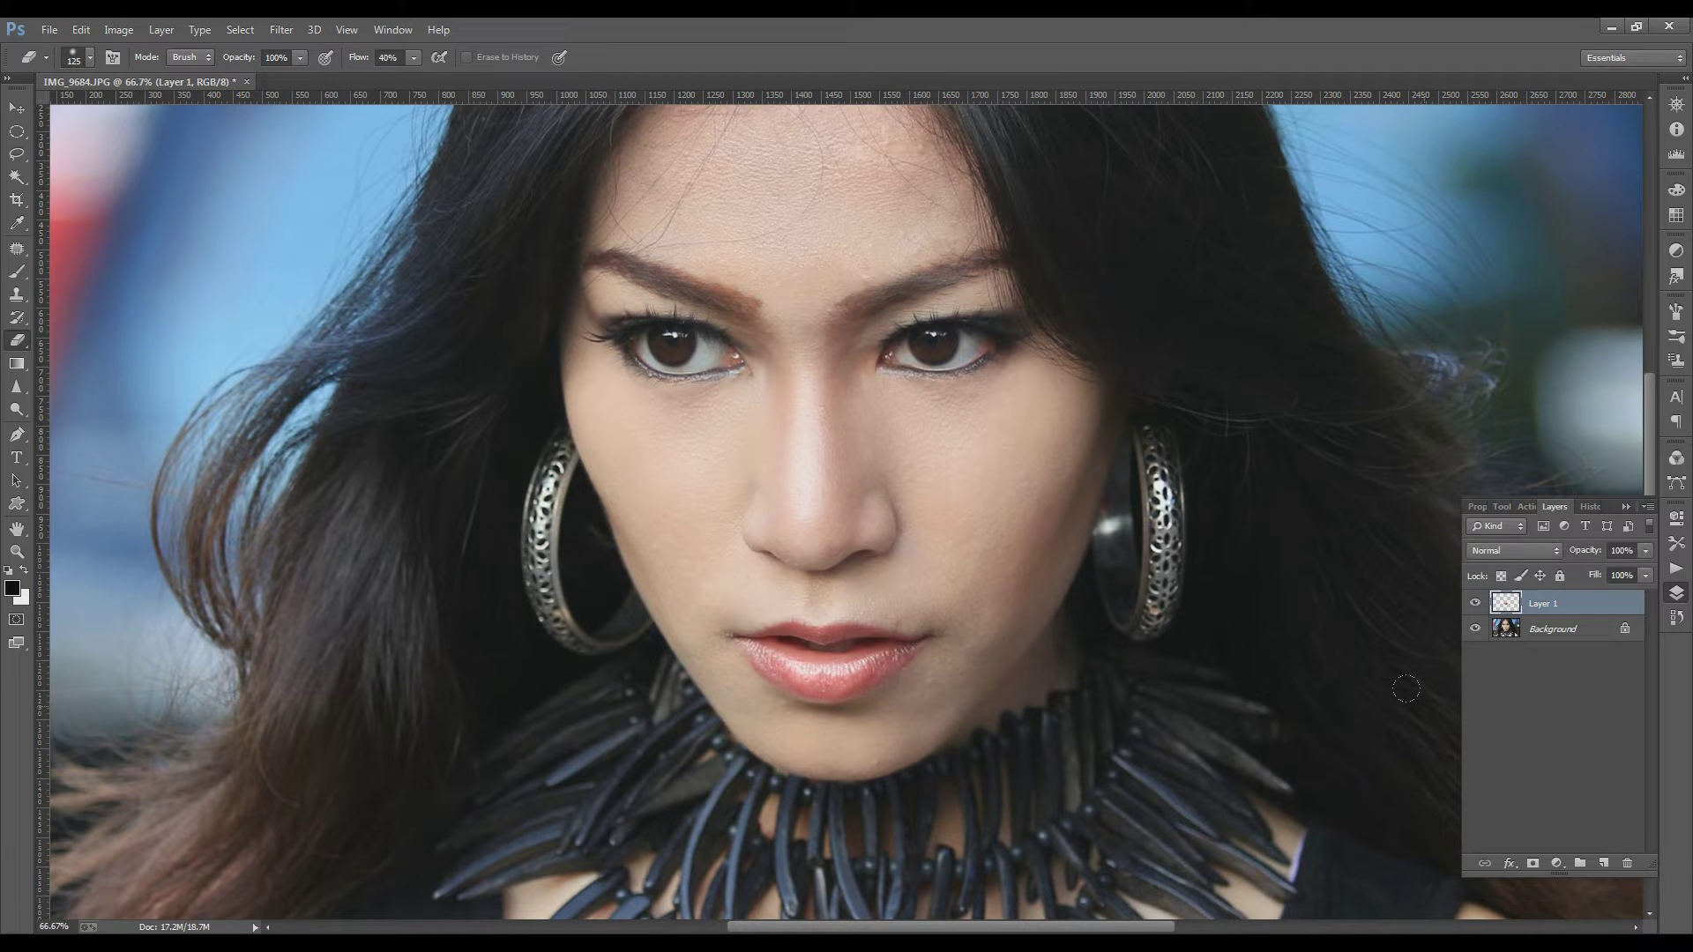
key("Delete")
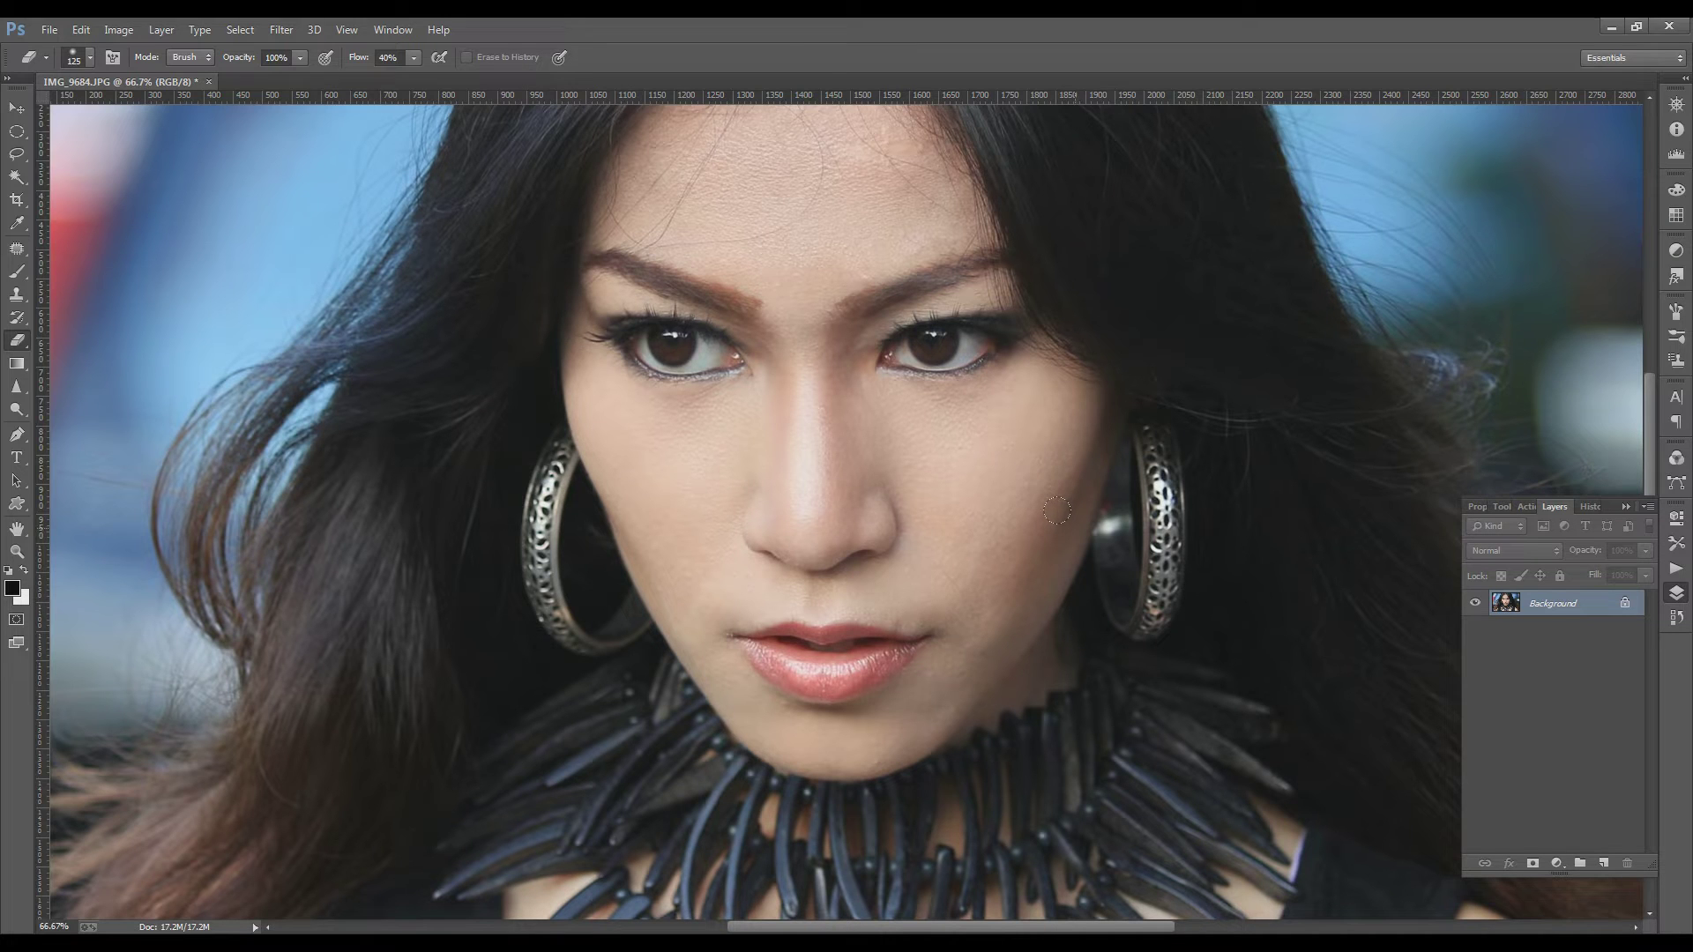
key("ctrl+j")
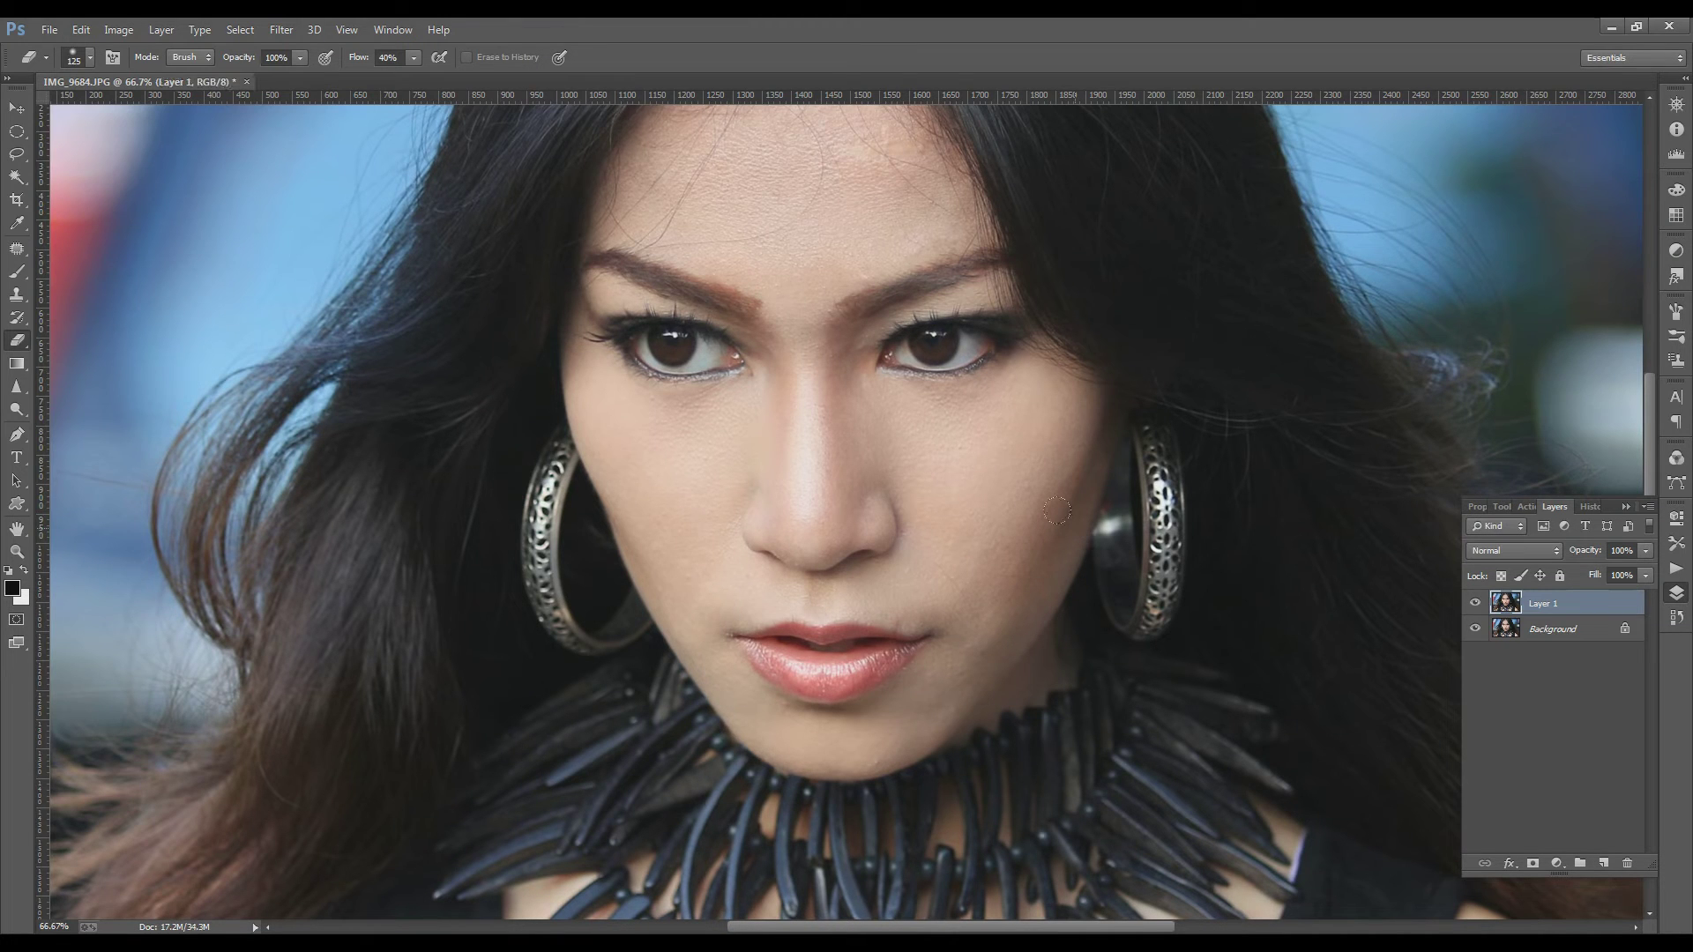
left_click(281, 29)
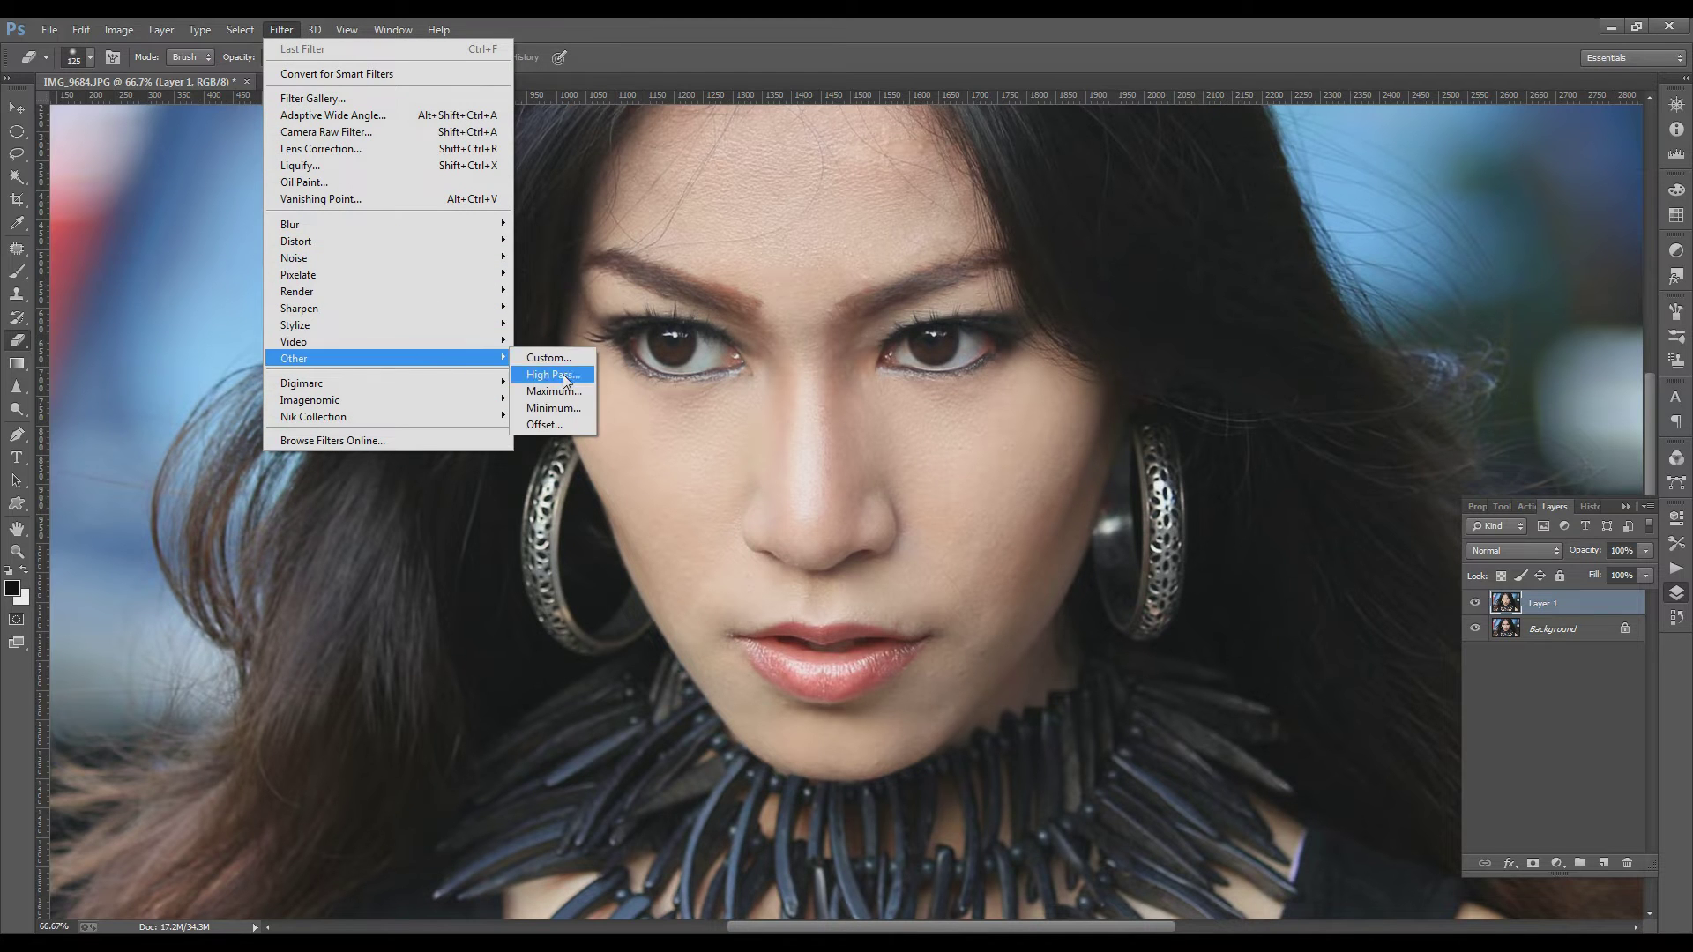
- Apply High Pass to the duplicate layer, blend it as Overlay, and merge it down
mouse_move(293, 358)
left_click(562, 374)
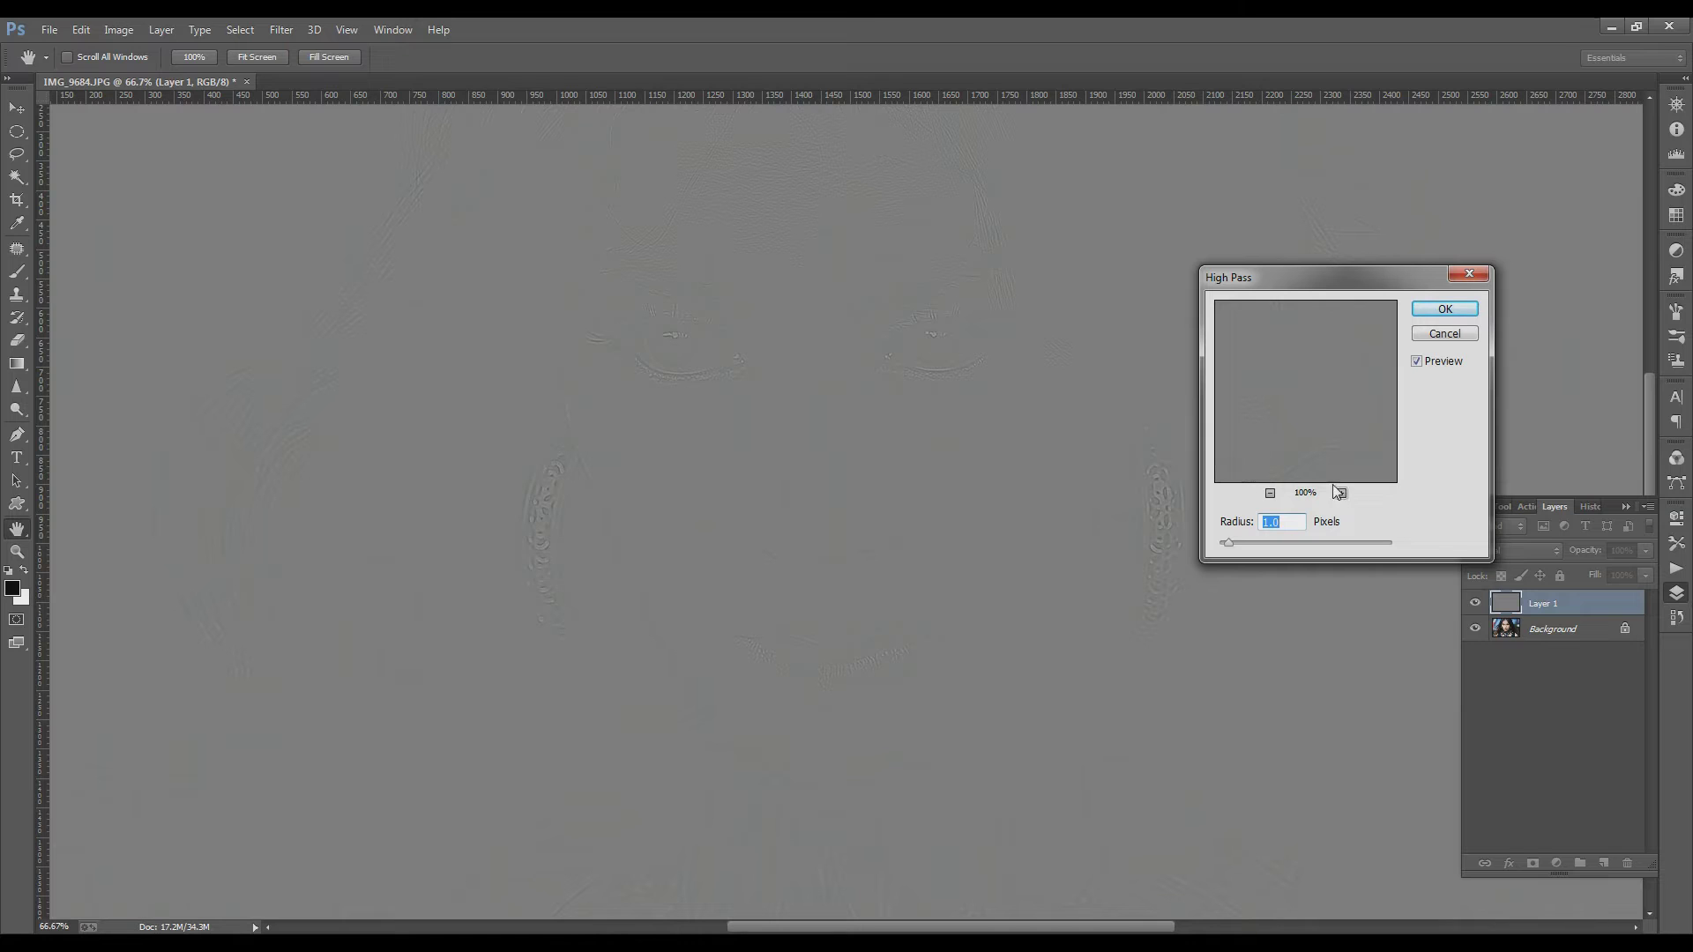
left_click(1445, 309)
key("e")
left_click(1502, 552)
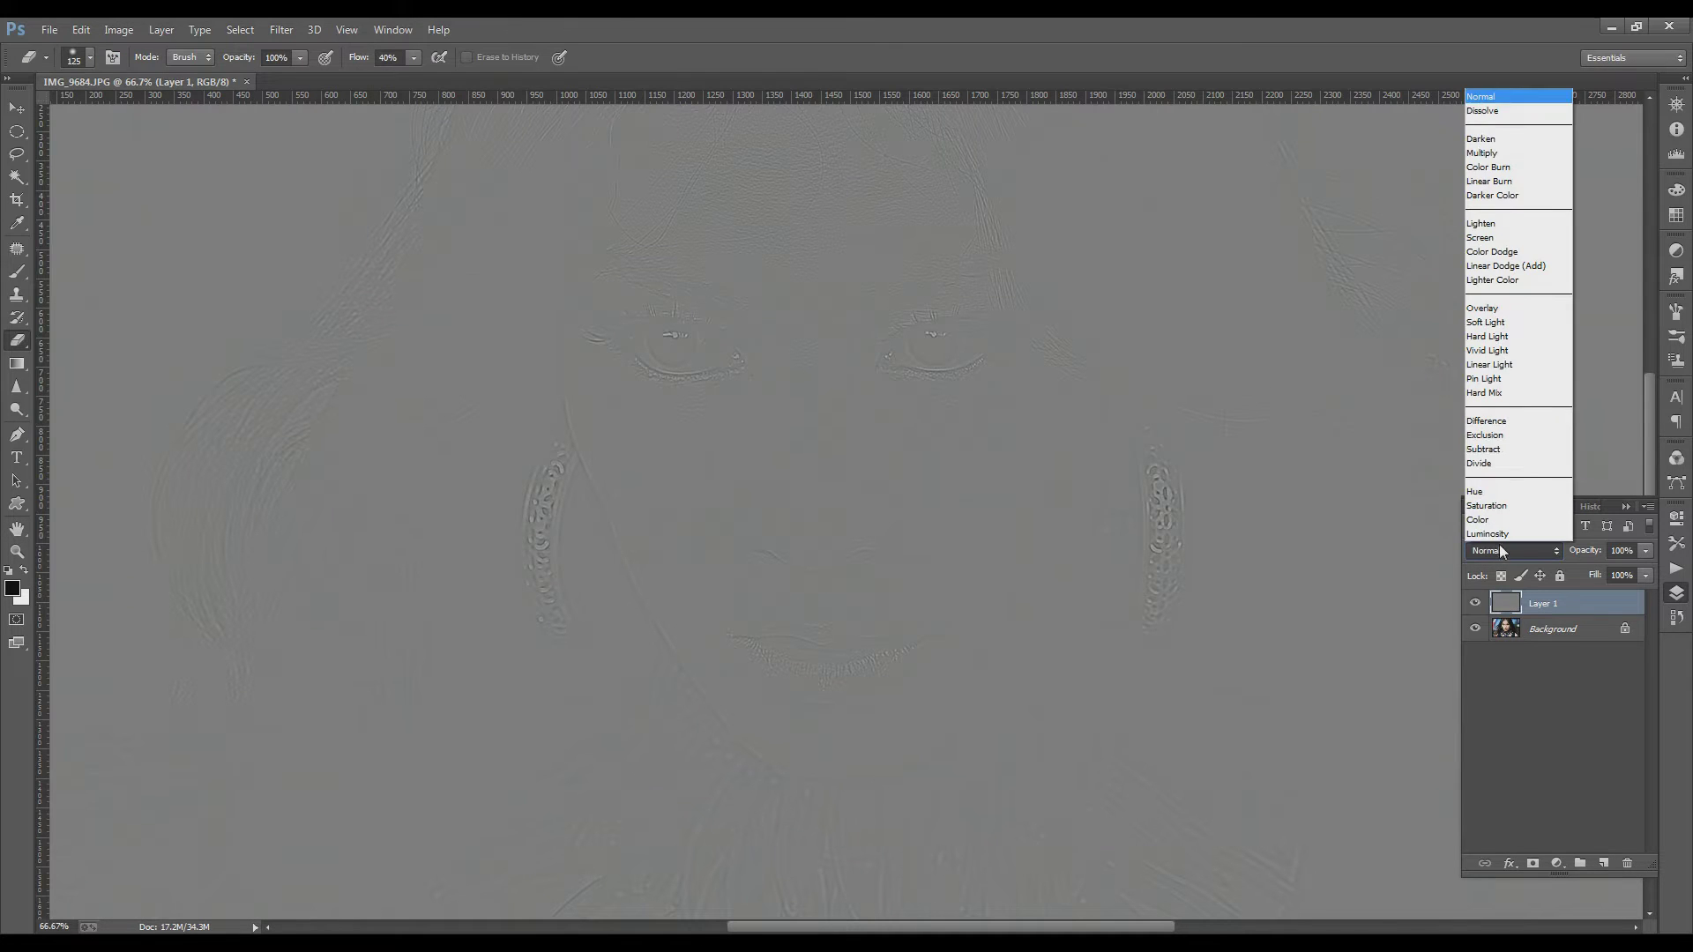
left_click(1498, 311)
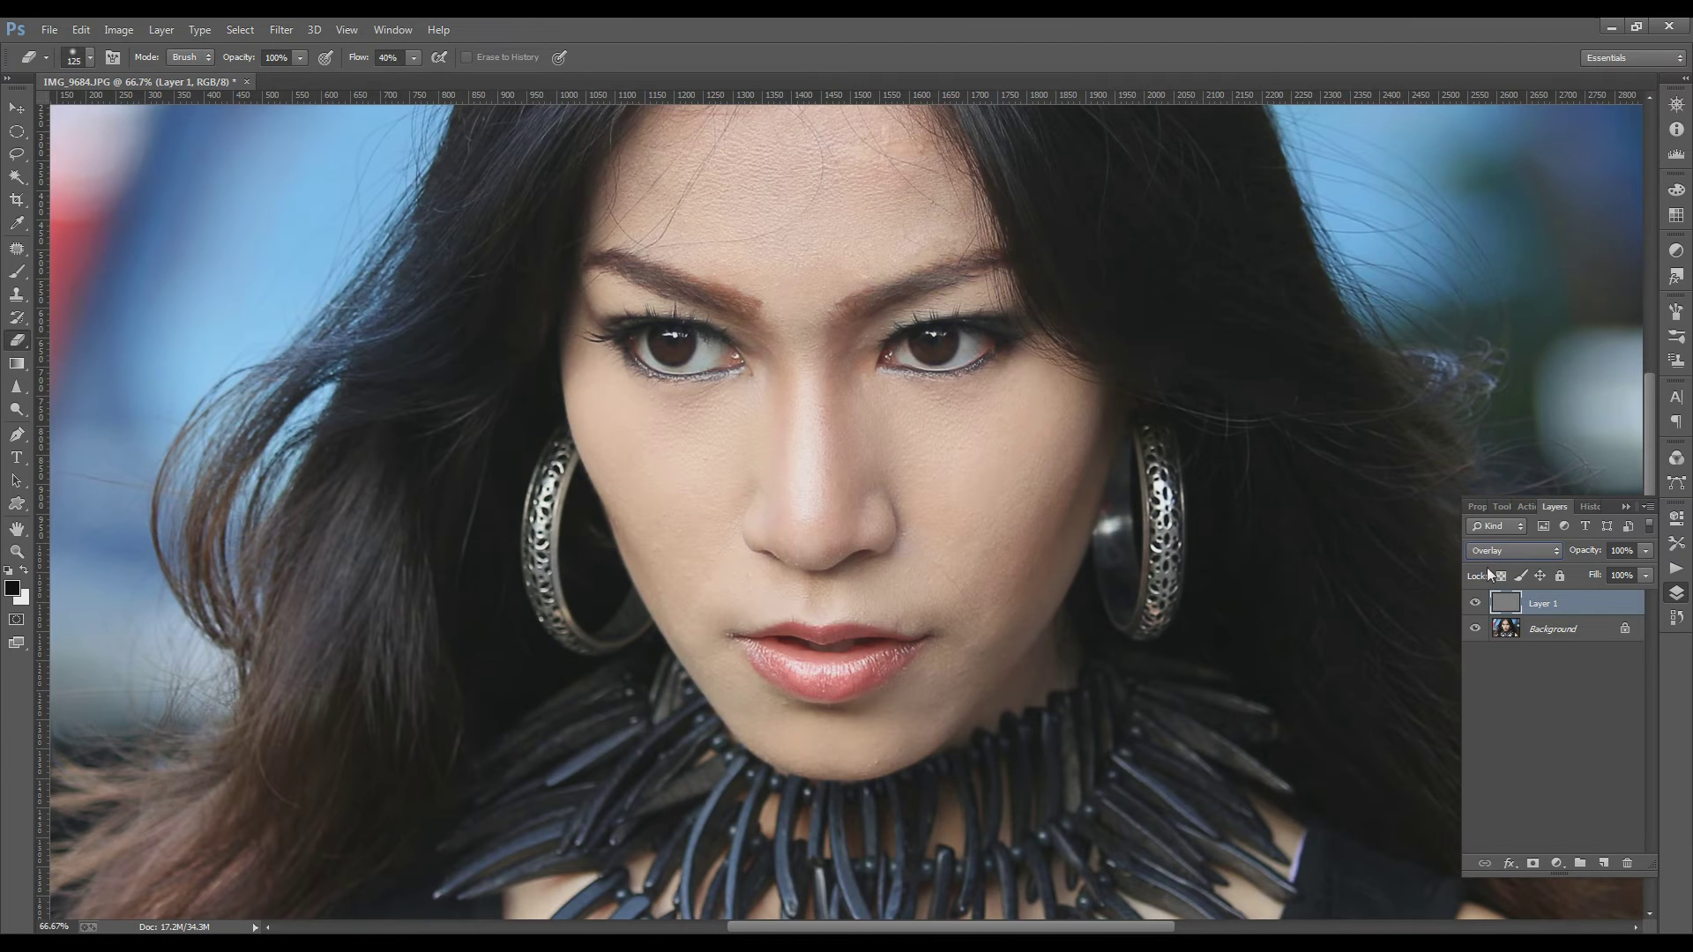
left_click(1476, 604)
key("Delete")
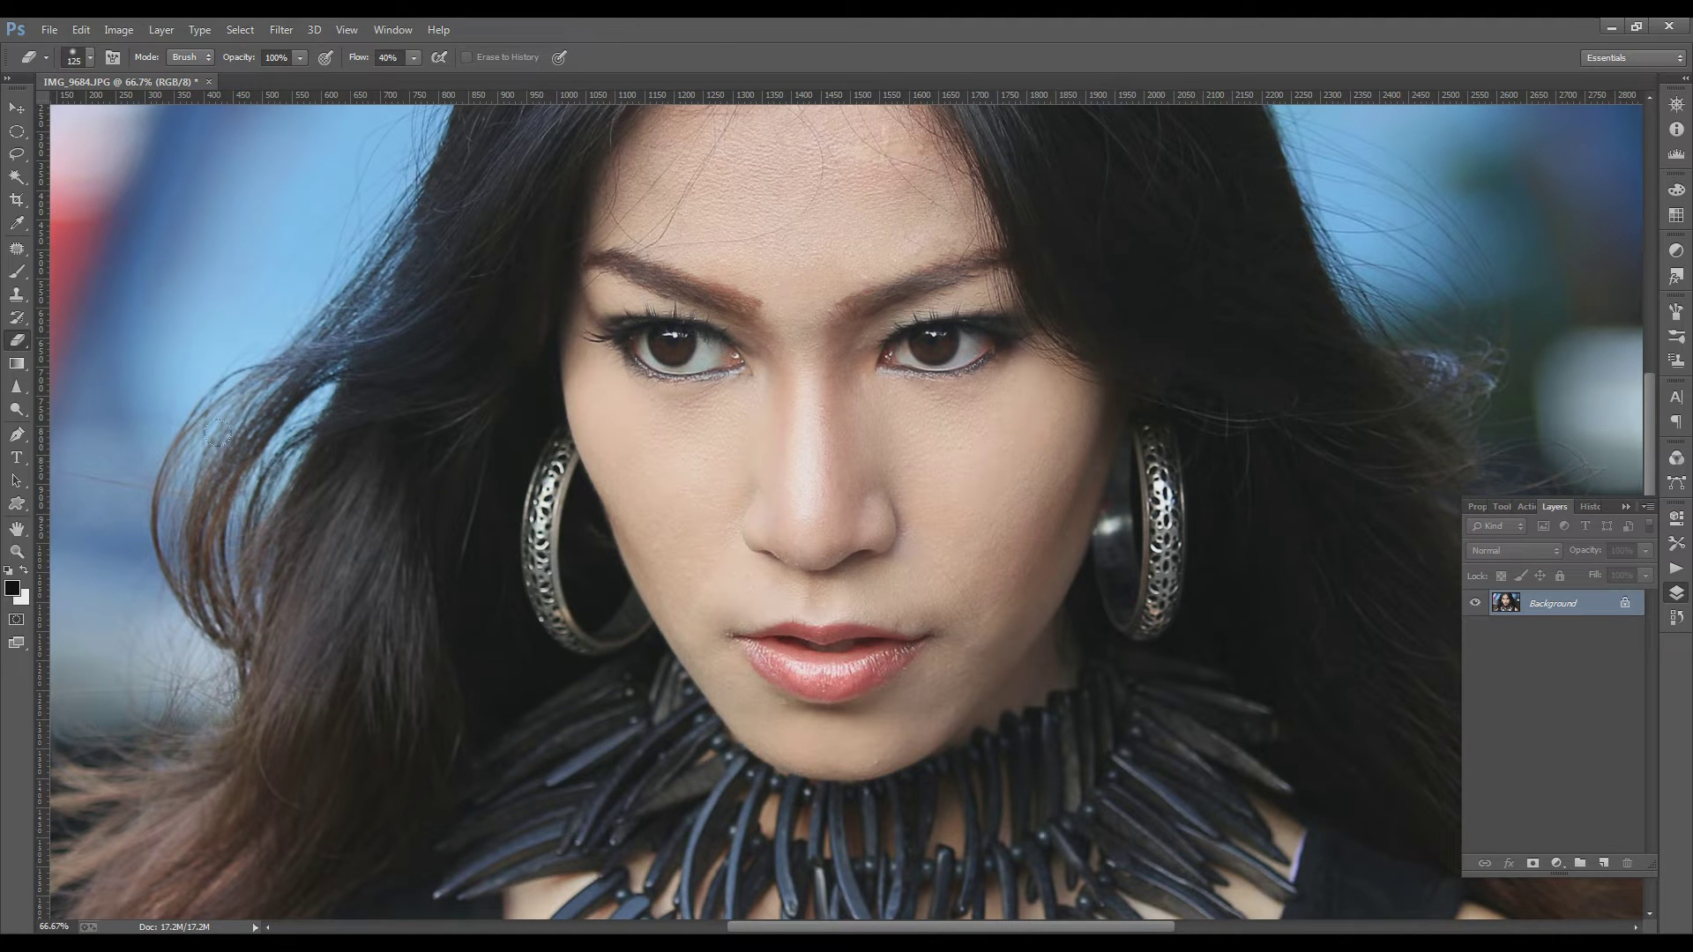
left_click(17, 409)
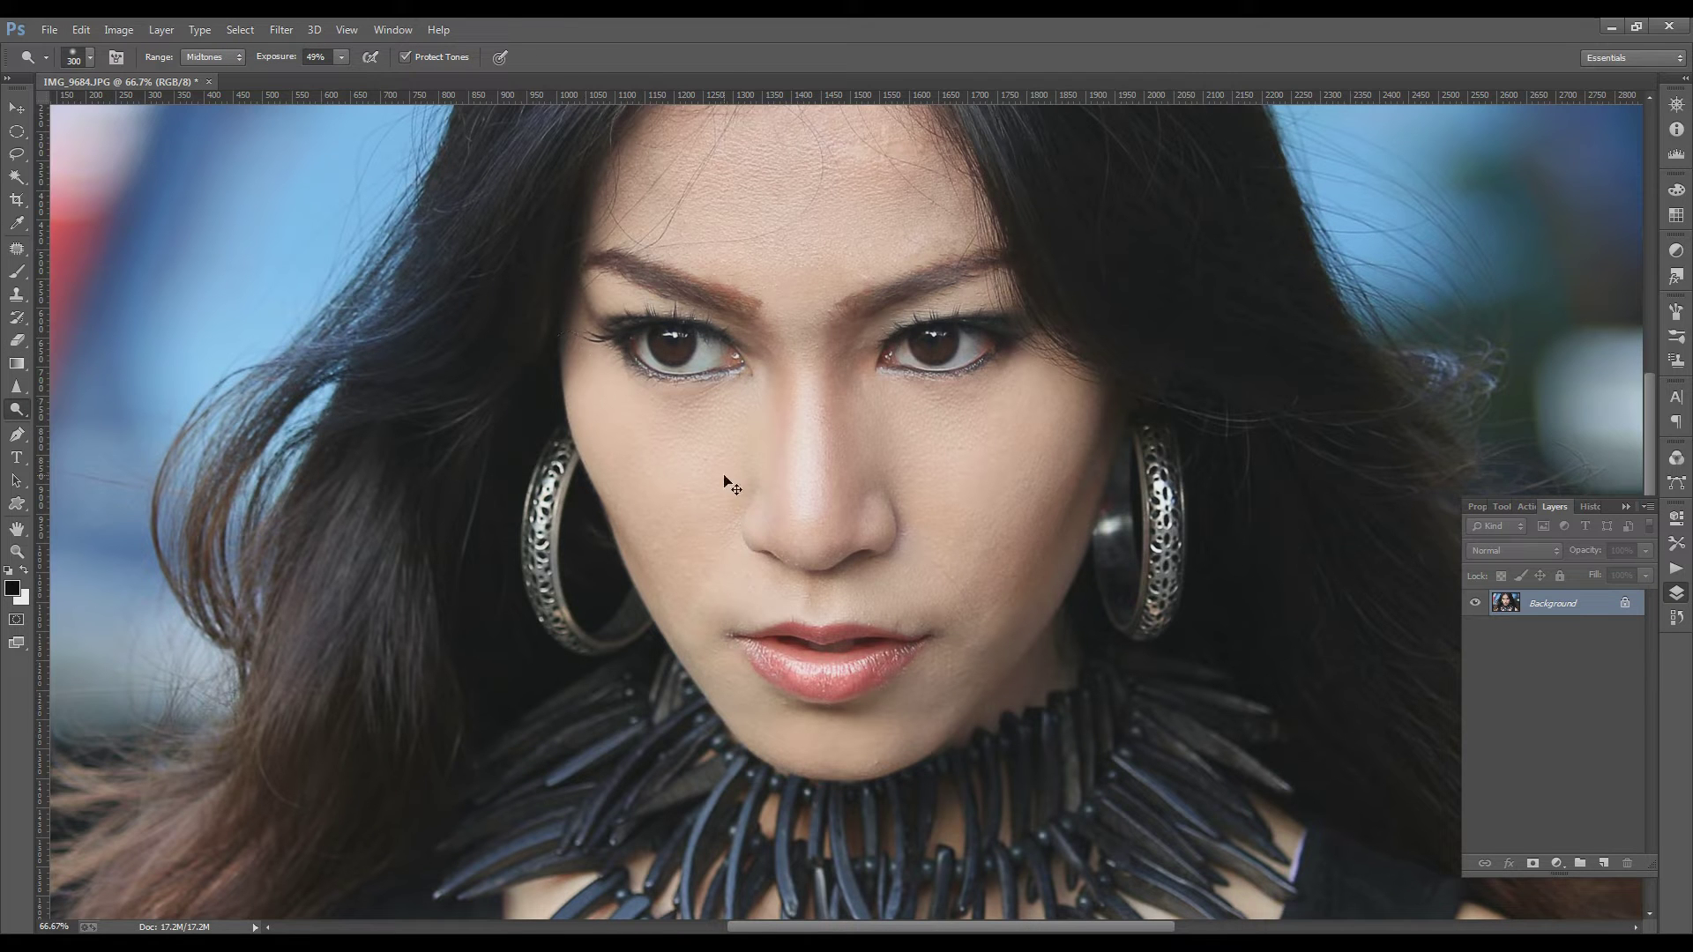
- Dodge both irises at 100% zoom with a smaller brush on Midtones at about 50% exposure
key("ctrl+plus")
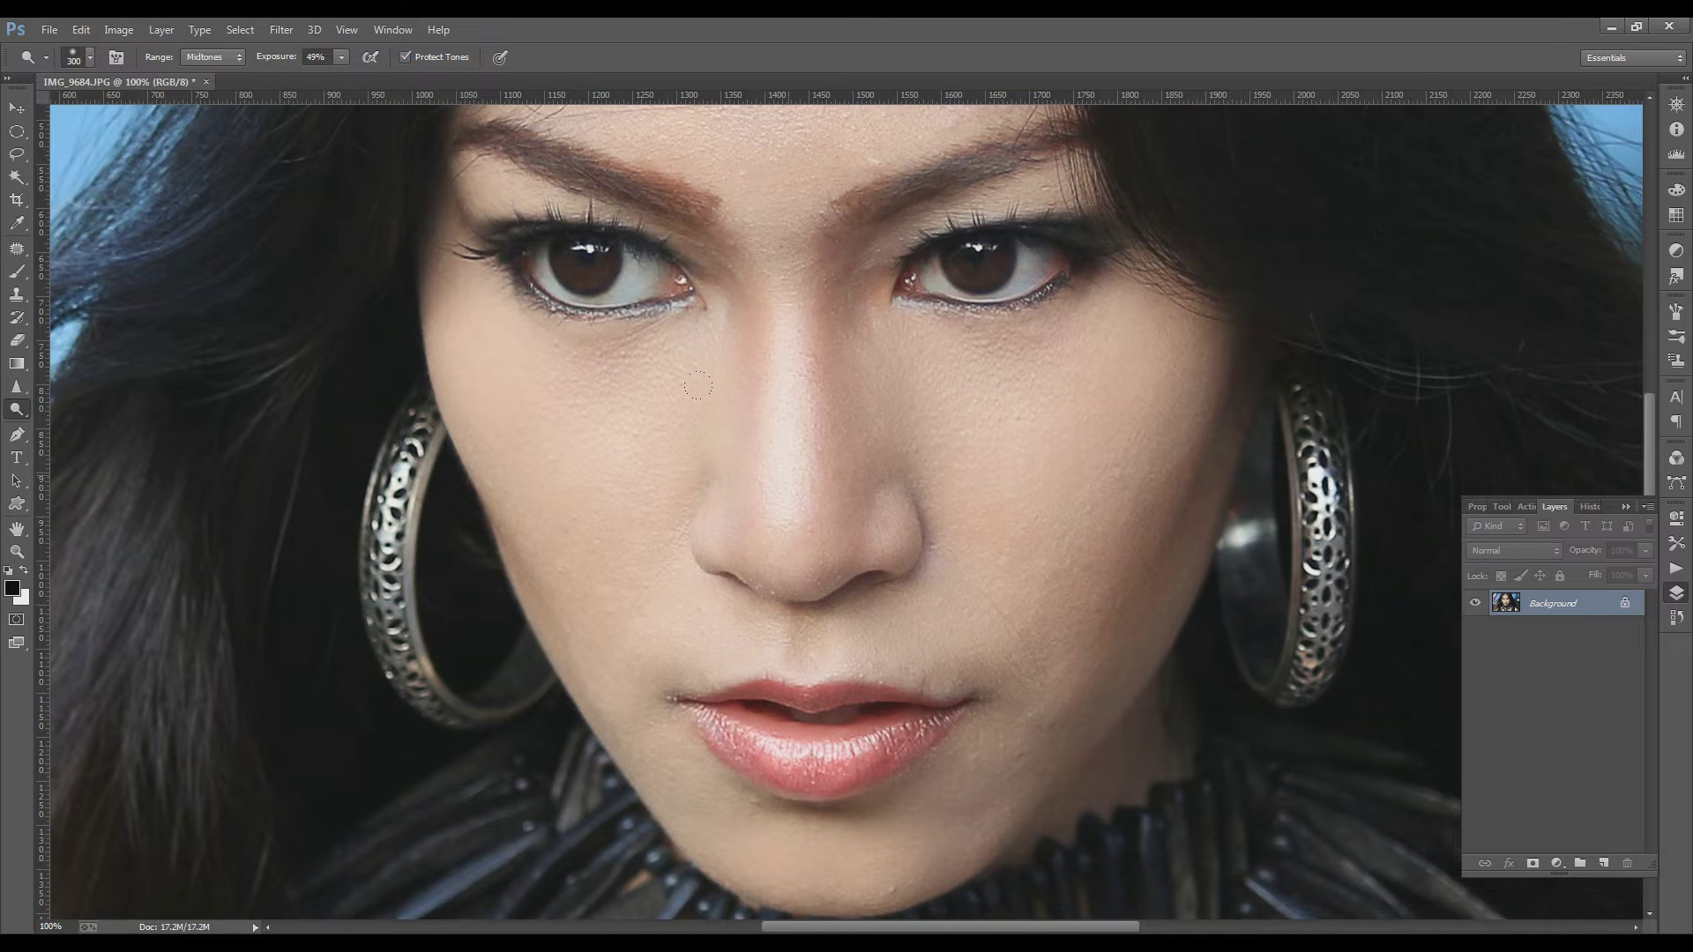
key("bracketleft")
key("bracketleft")
key("bracketleft")
key("bracketleft")
left_click_drag(573, 255, 582, 254)
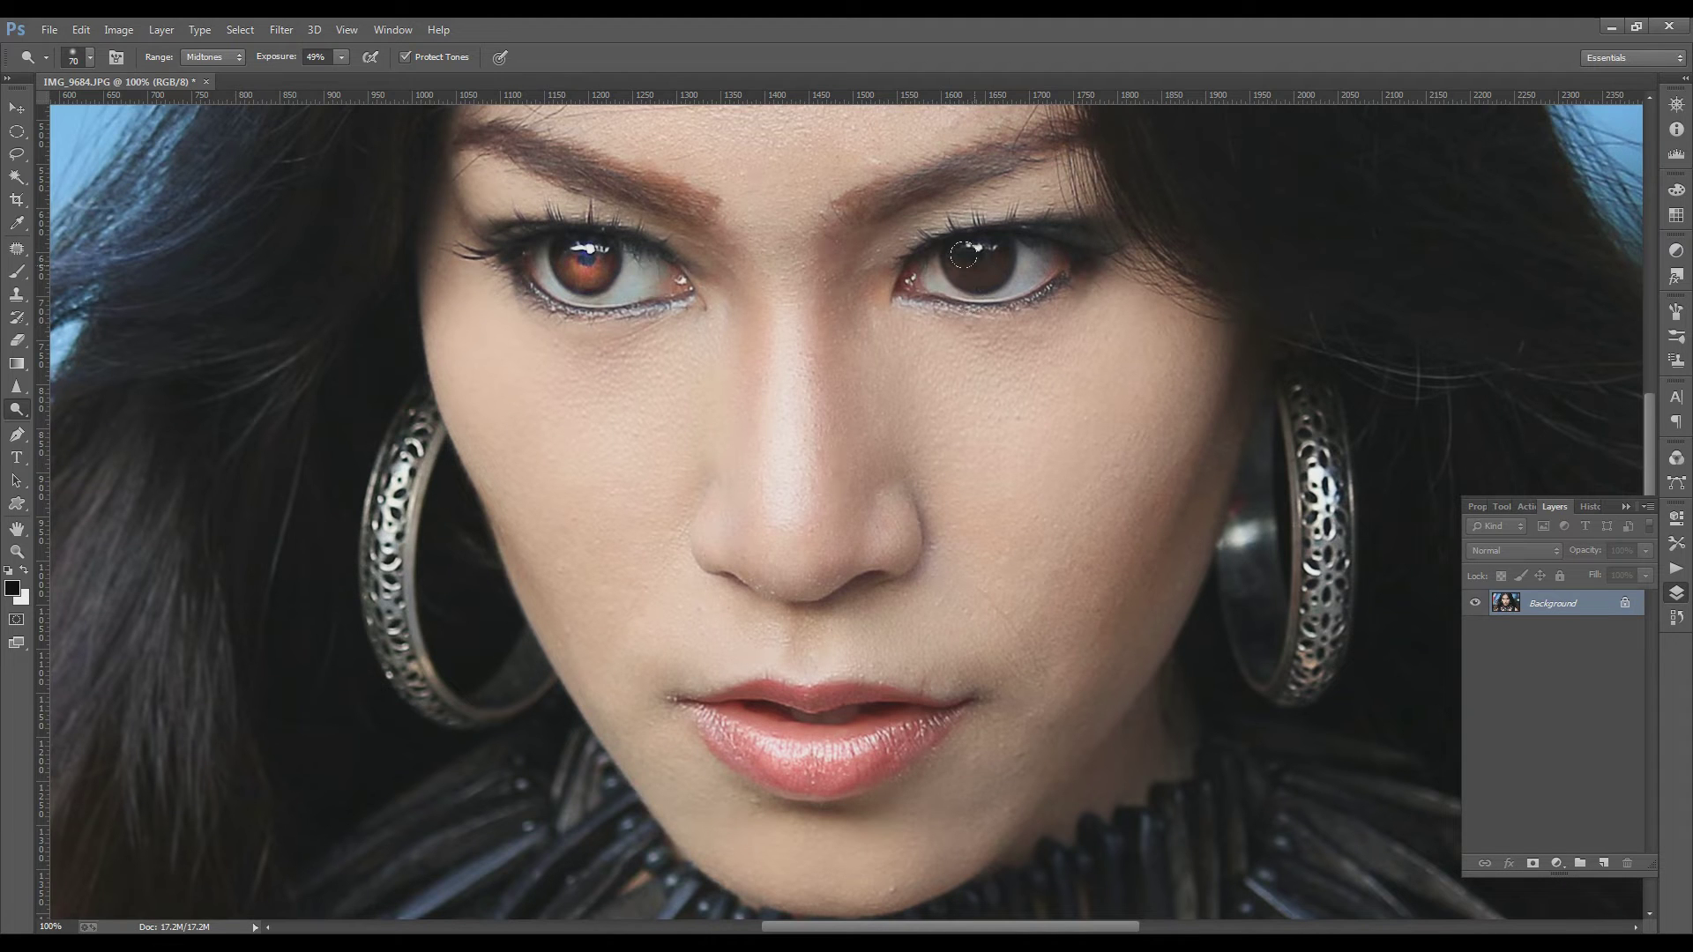
left_click_drag(967, 255, 970, 261)
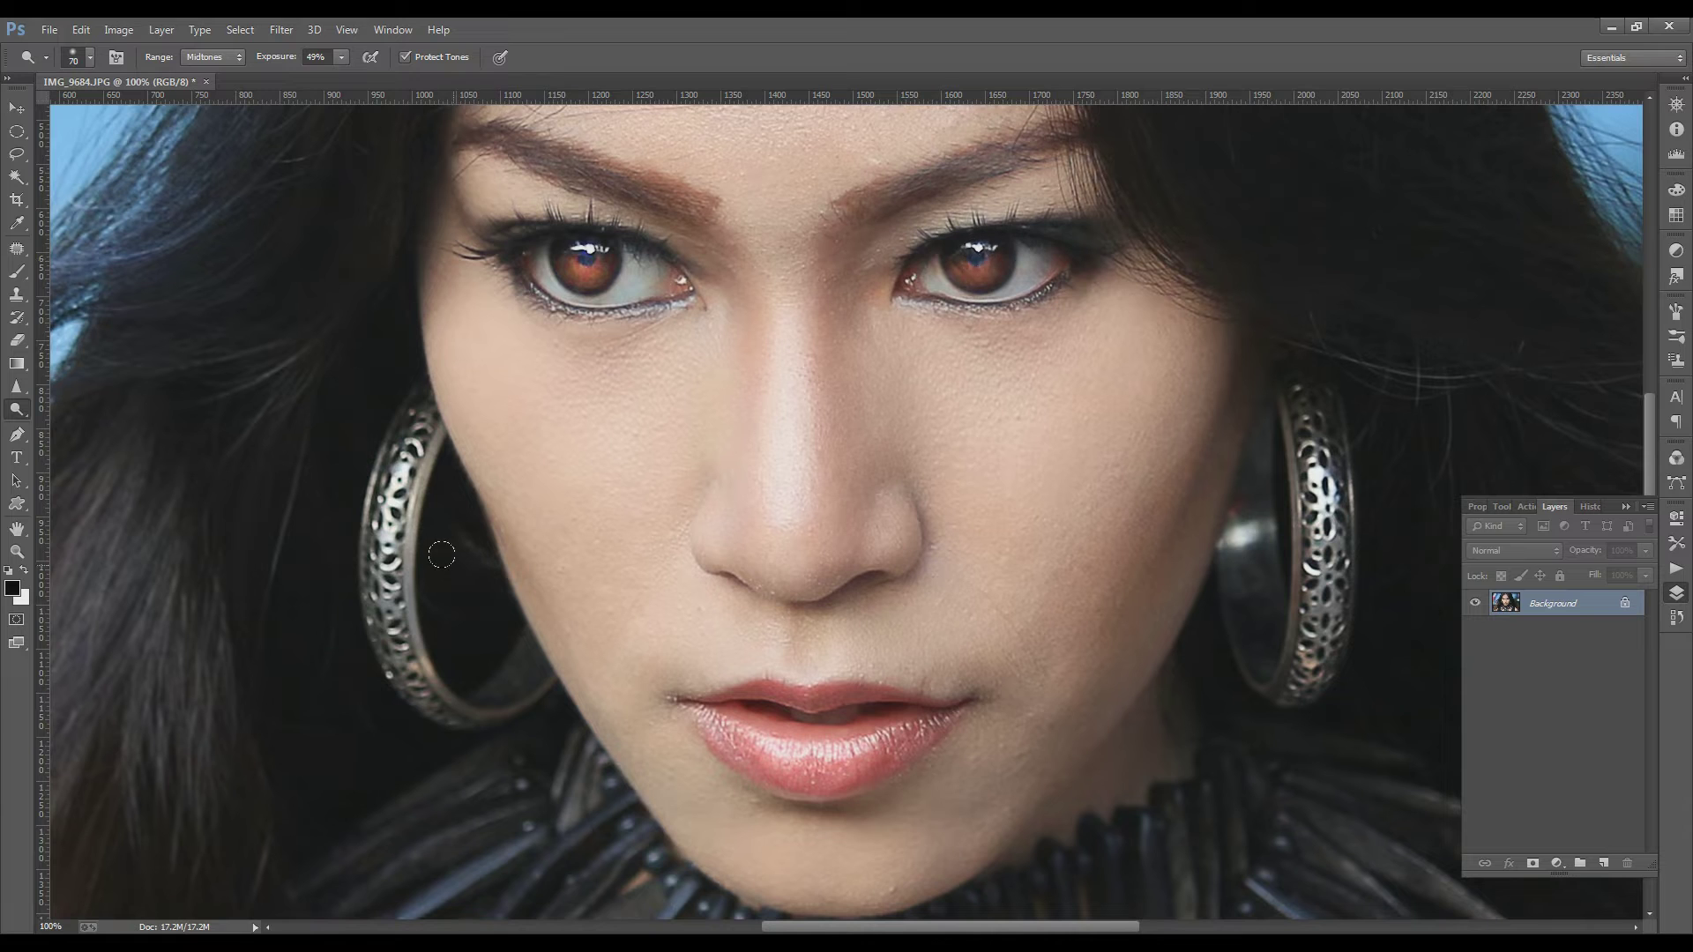
right_click(16, 409)
left_click(79, 431)
- Burn both pupils, the eye corners and lashes, and both eyebrows with a smaller brush
key("bracketleft")
key("bracketleft")
key("bracketleft")
key("bracketleft")
left_click_drag(584, 257, 585, 257)
left_click_drag(986, 262, 978, 257)
mouse_move(494, 258)
left_mouse_down()
mouse_move(538, 227)
mouse_move(500, 243)
mouse_move(679, 261)
left_mouse_up()
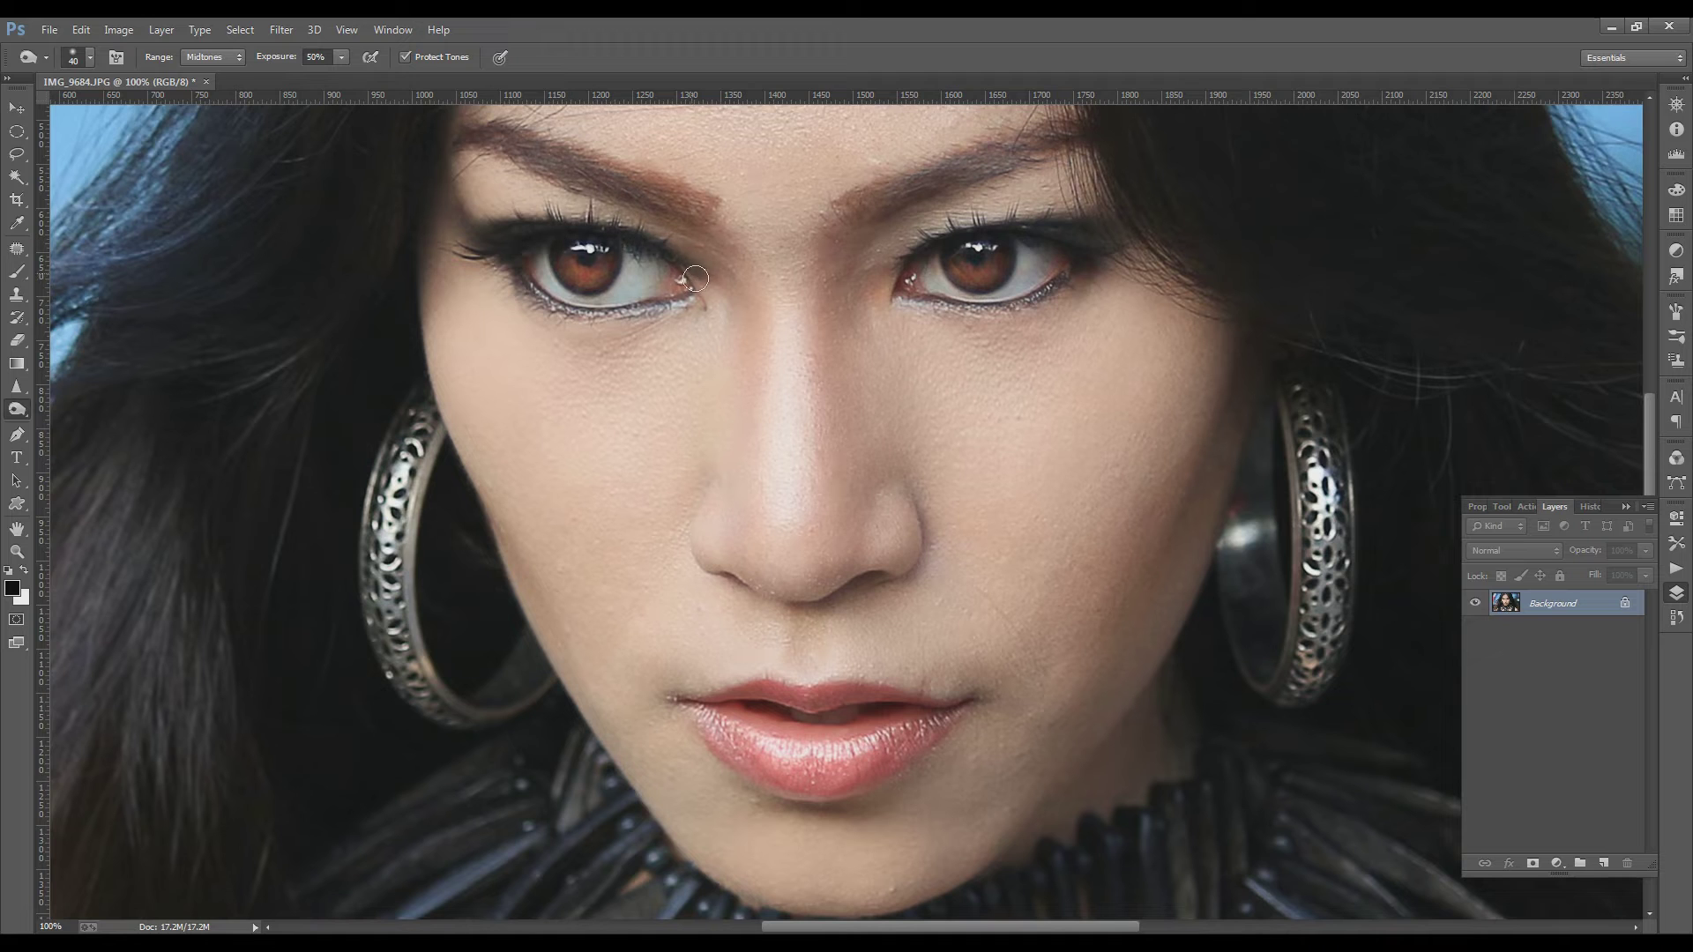
left_click_drag(917, 273, 1105, 261)
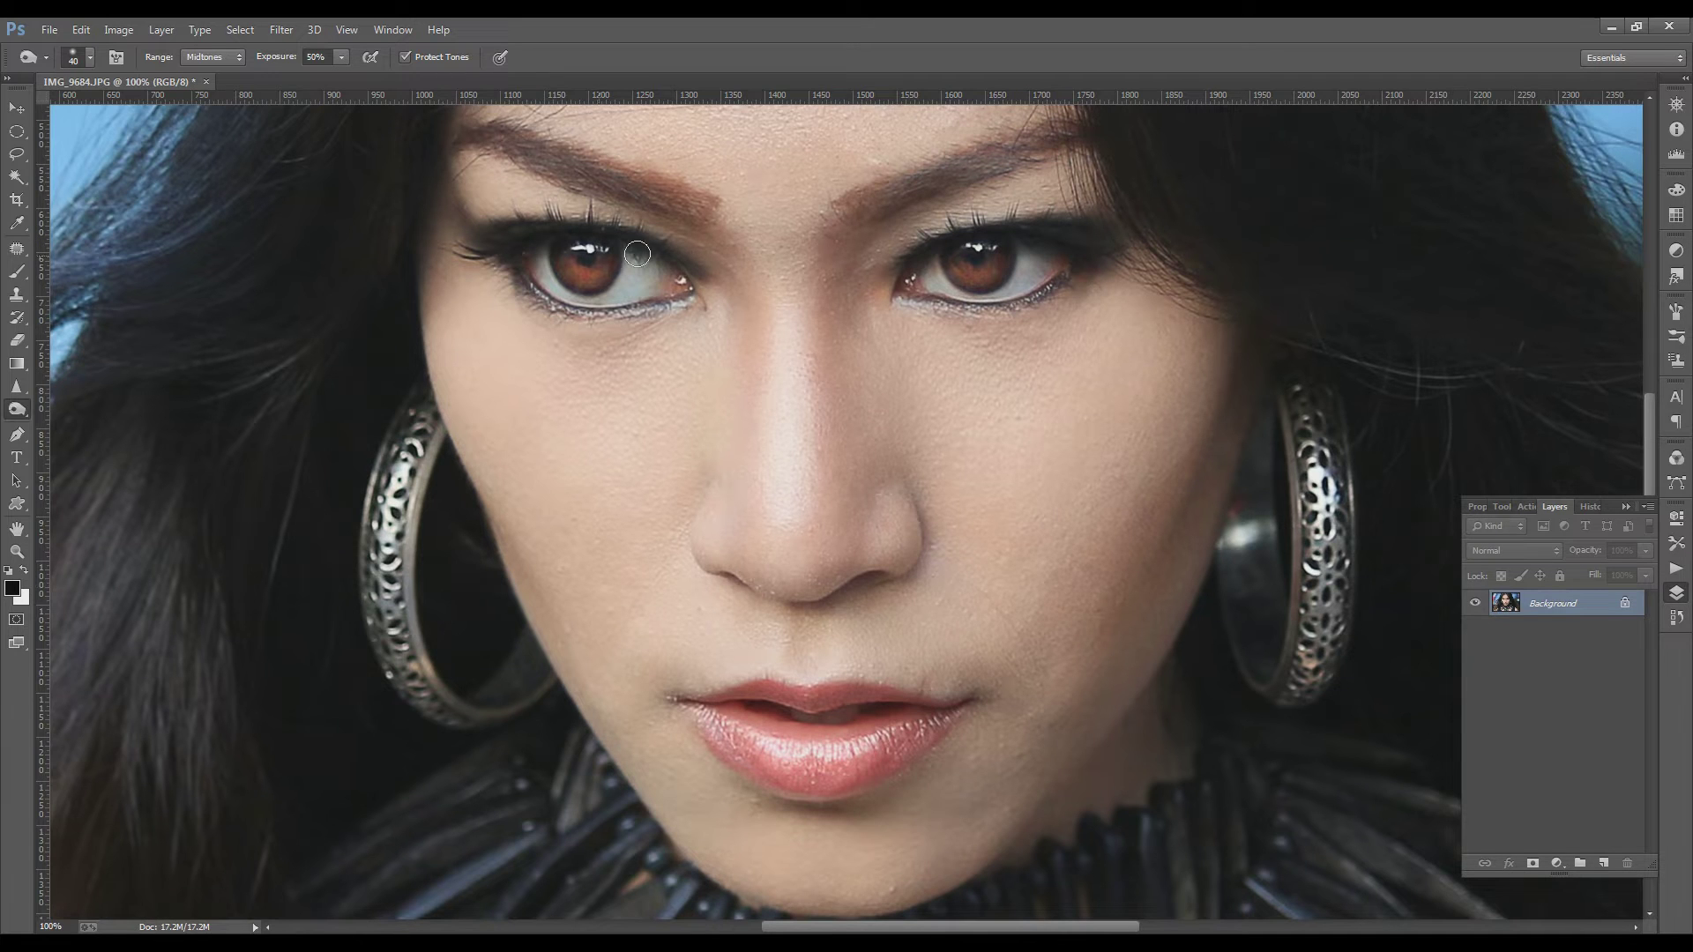
left_click_drag(687, 205, 489, 132)
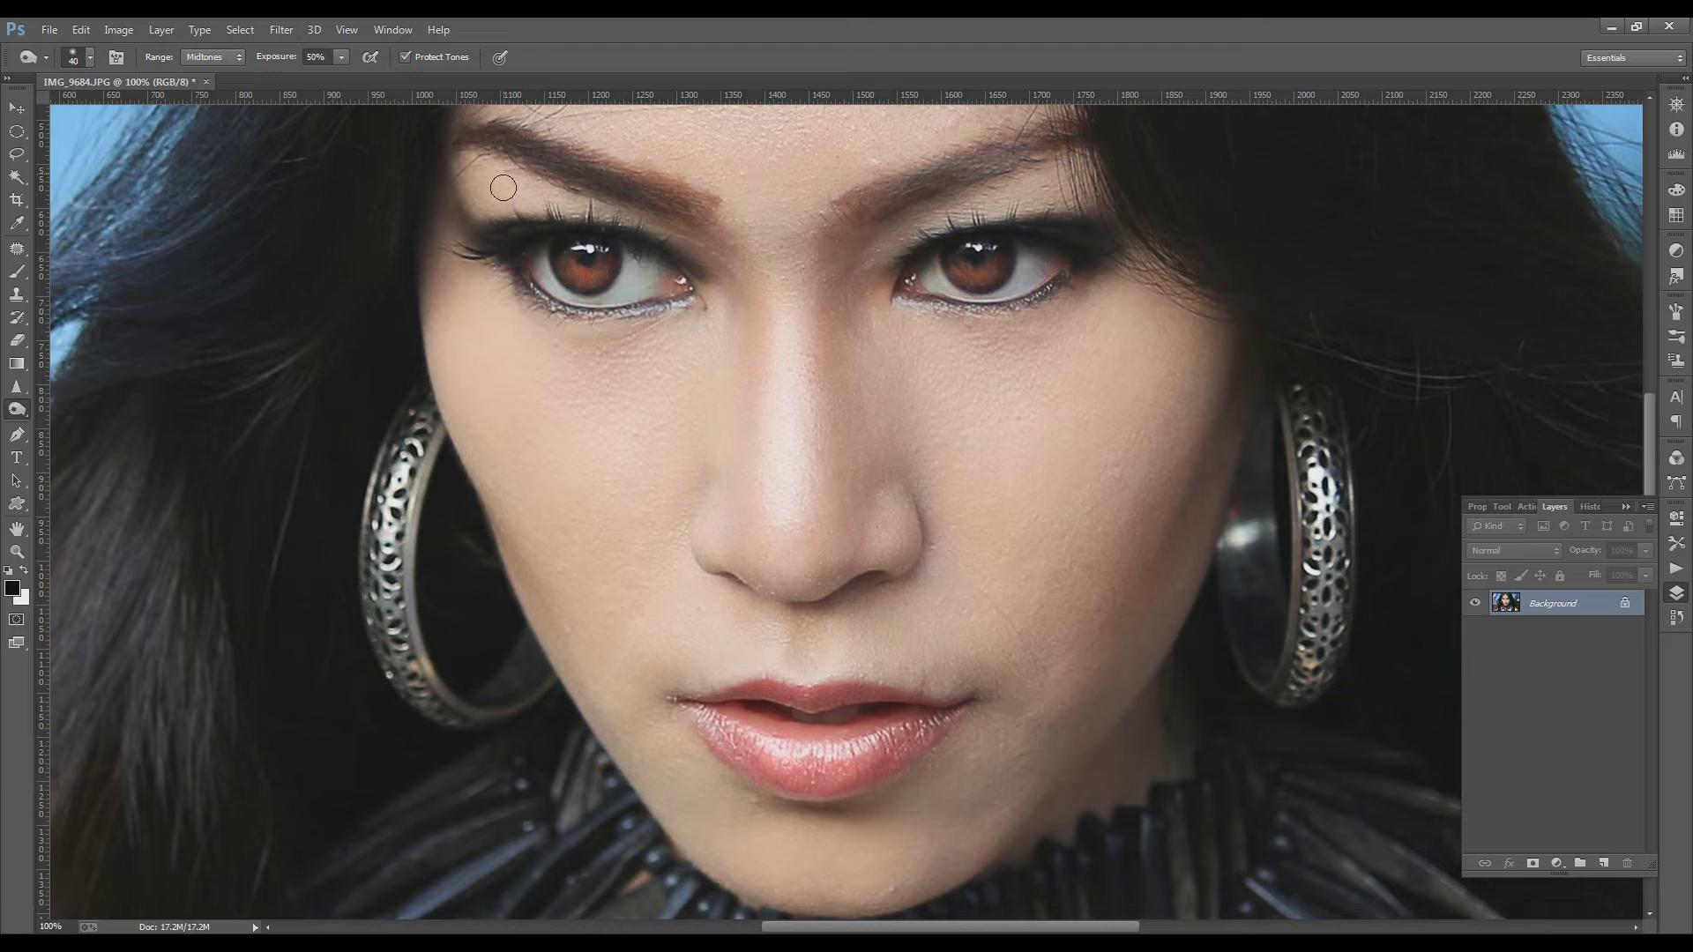
mouse_move(947, 215)
left_mouse_down()
mouse_move(907, 178)
mouse_move(1081, 132)
mouse_move(918, 188)
mouse_move(966, 179)
left_mouse_up()
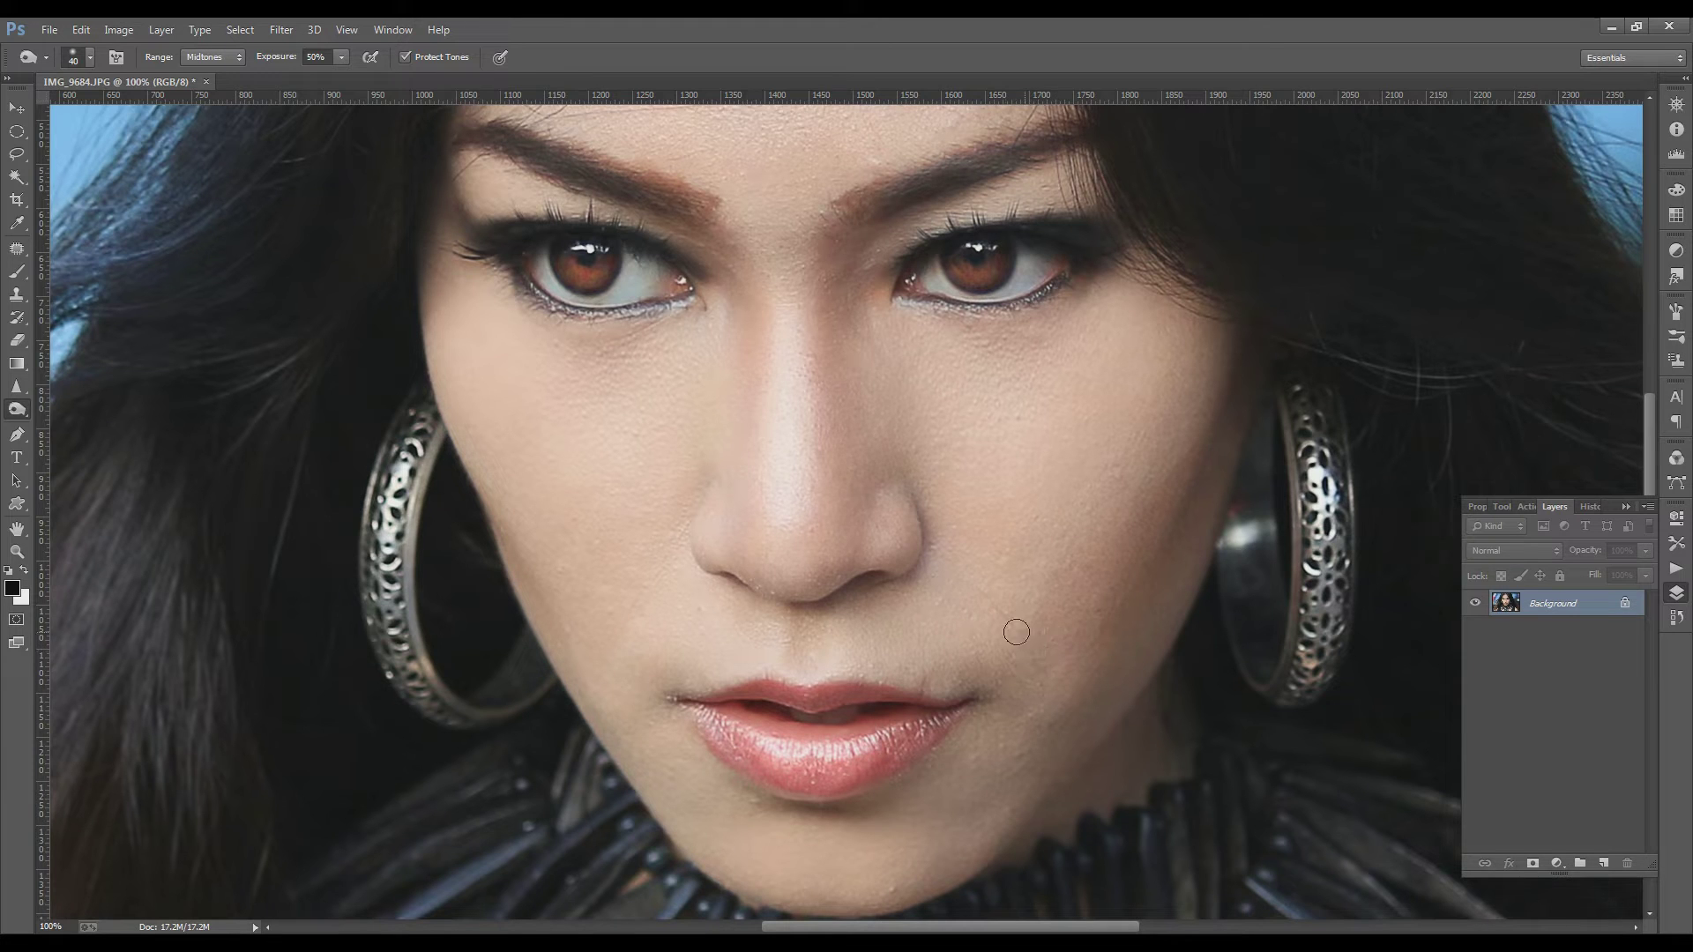
left_click(17, 153)
- Copy the mouth area to a new layer and darken it with Curves (black point, midtones down)
left_click_drag(620, 655, 1049, 658)
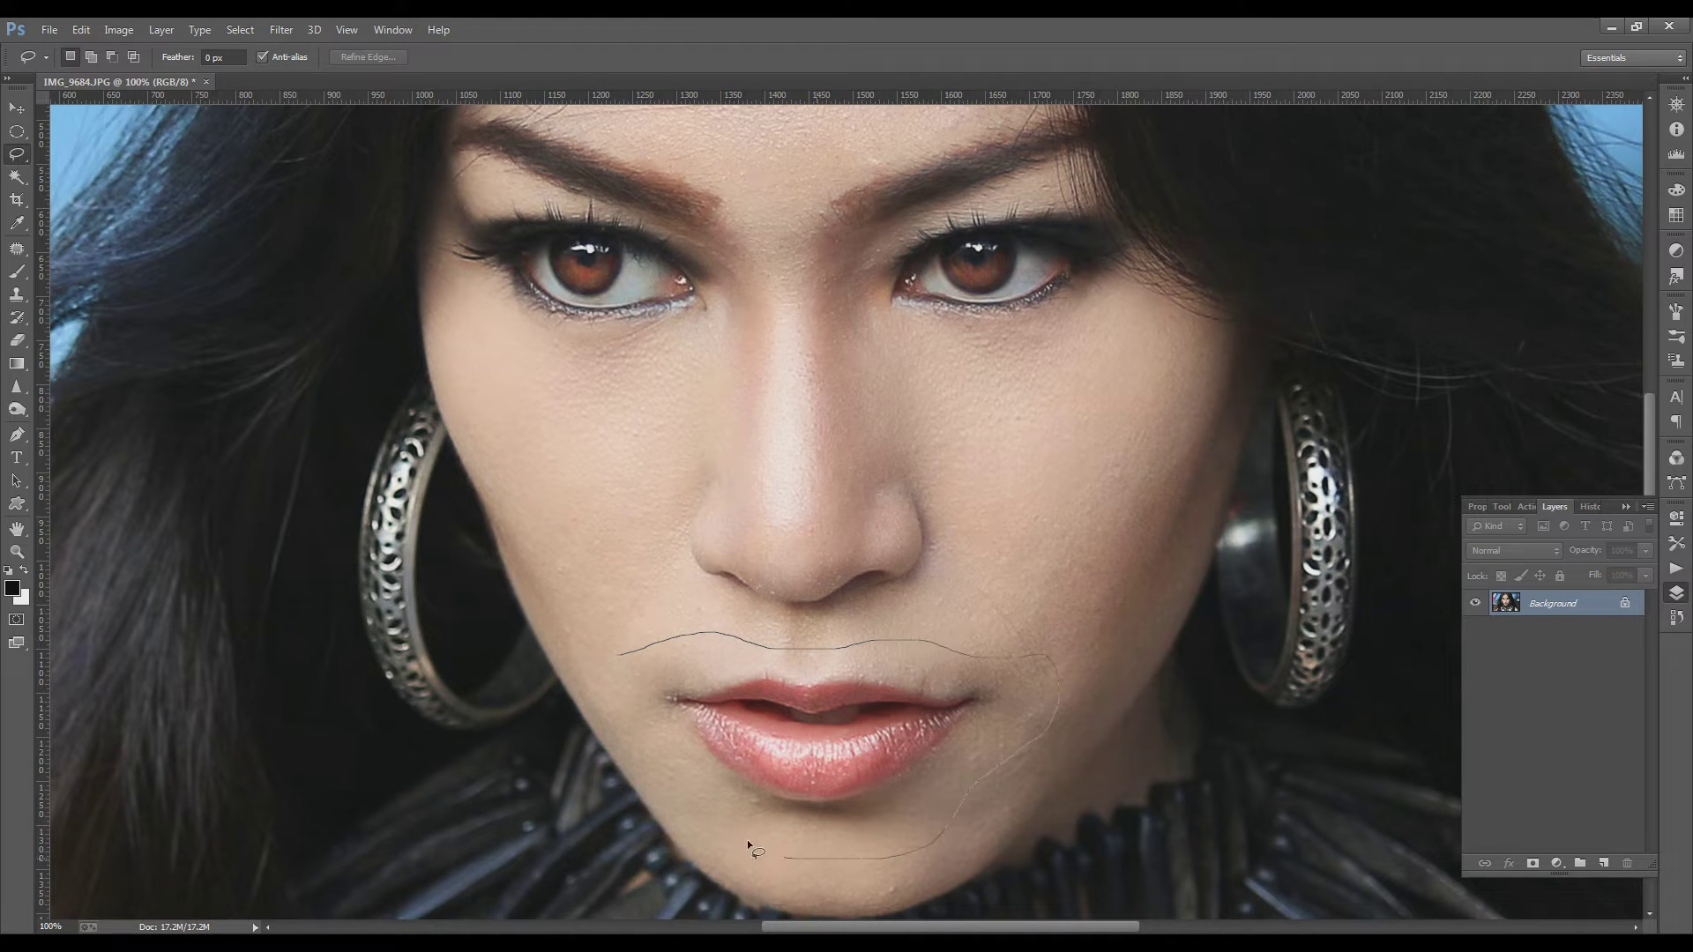
left_click_drag(661, 760, 622, 657)
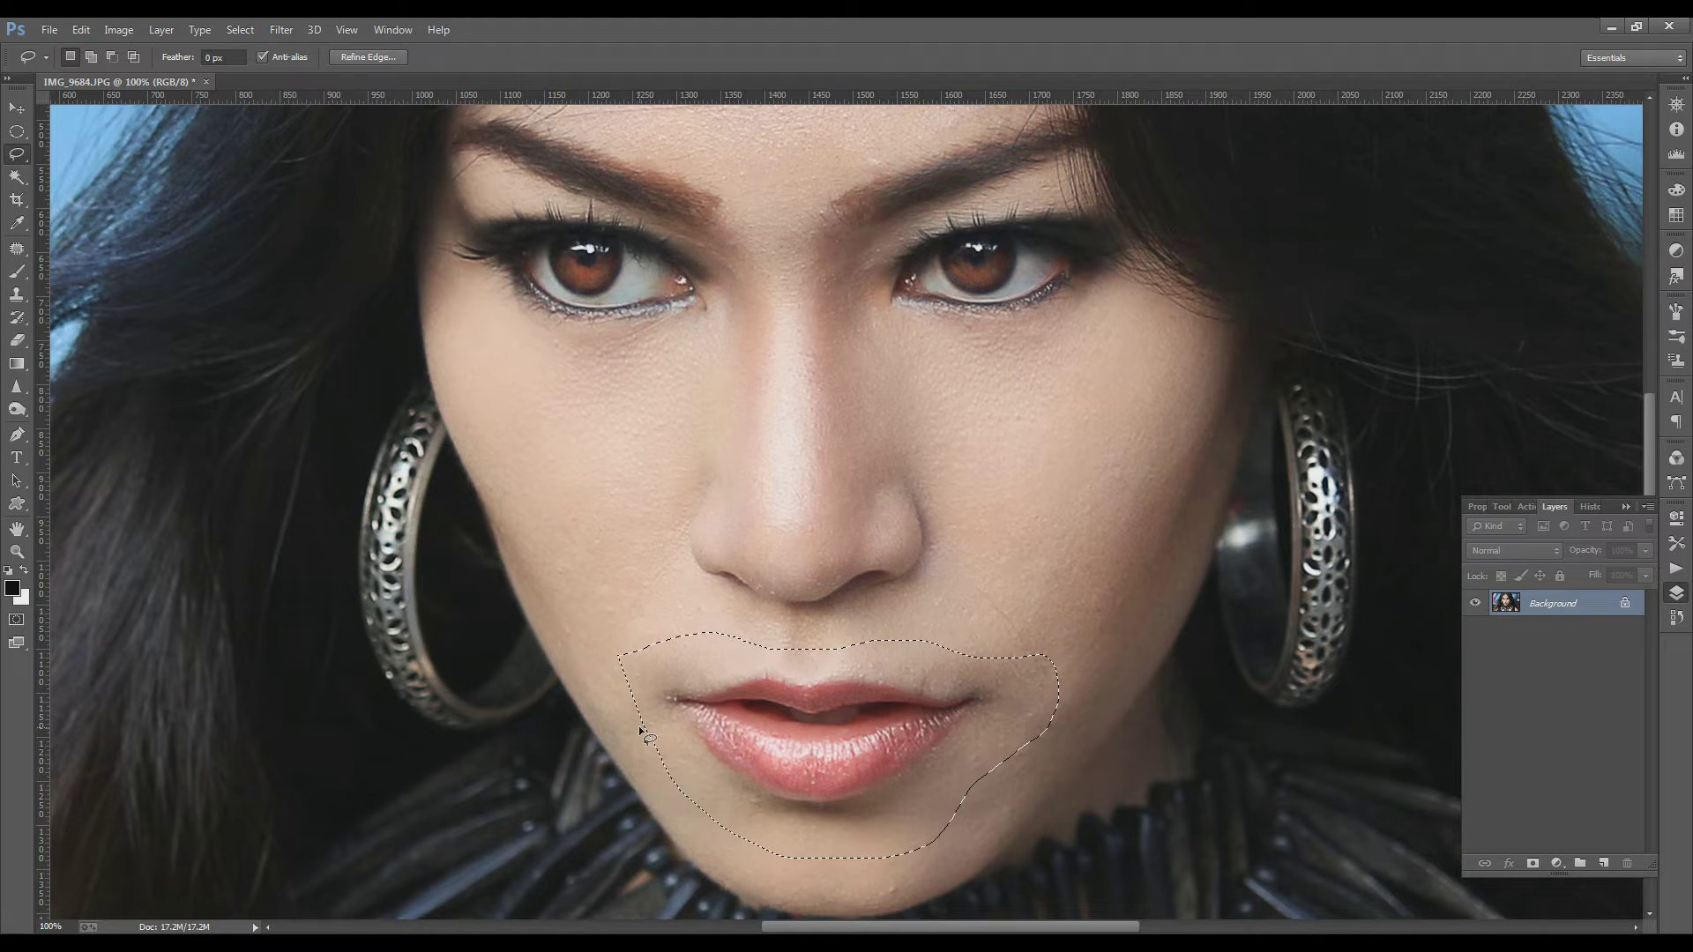
key("ctrl+j")
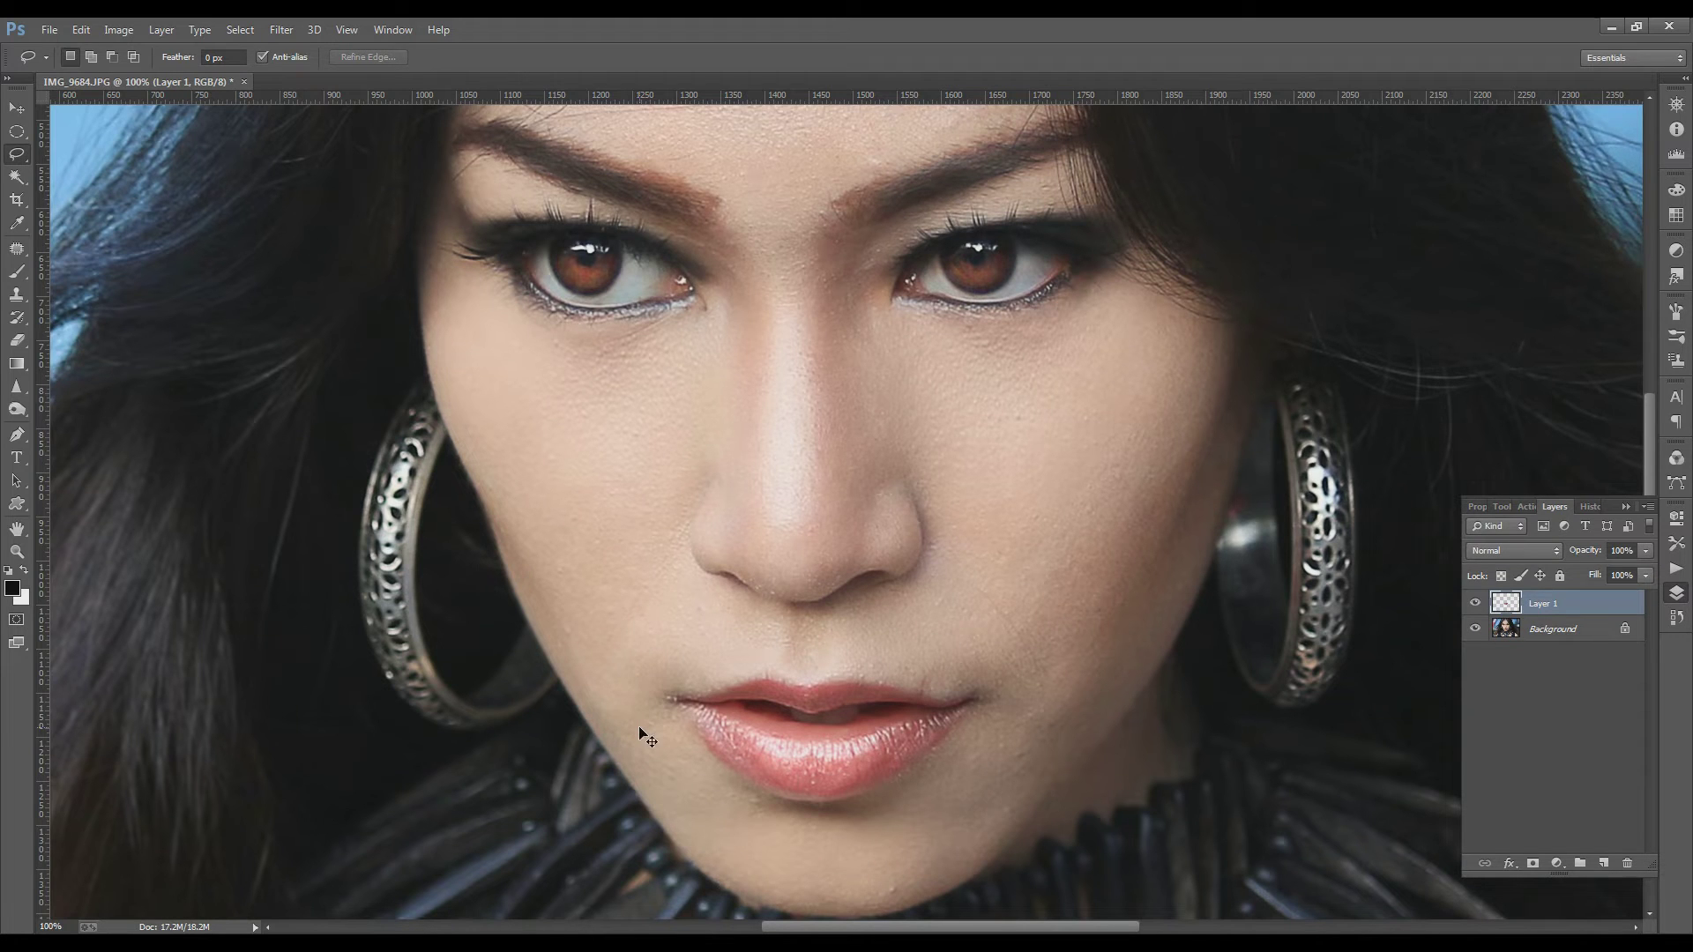
key("ctrl+m")
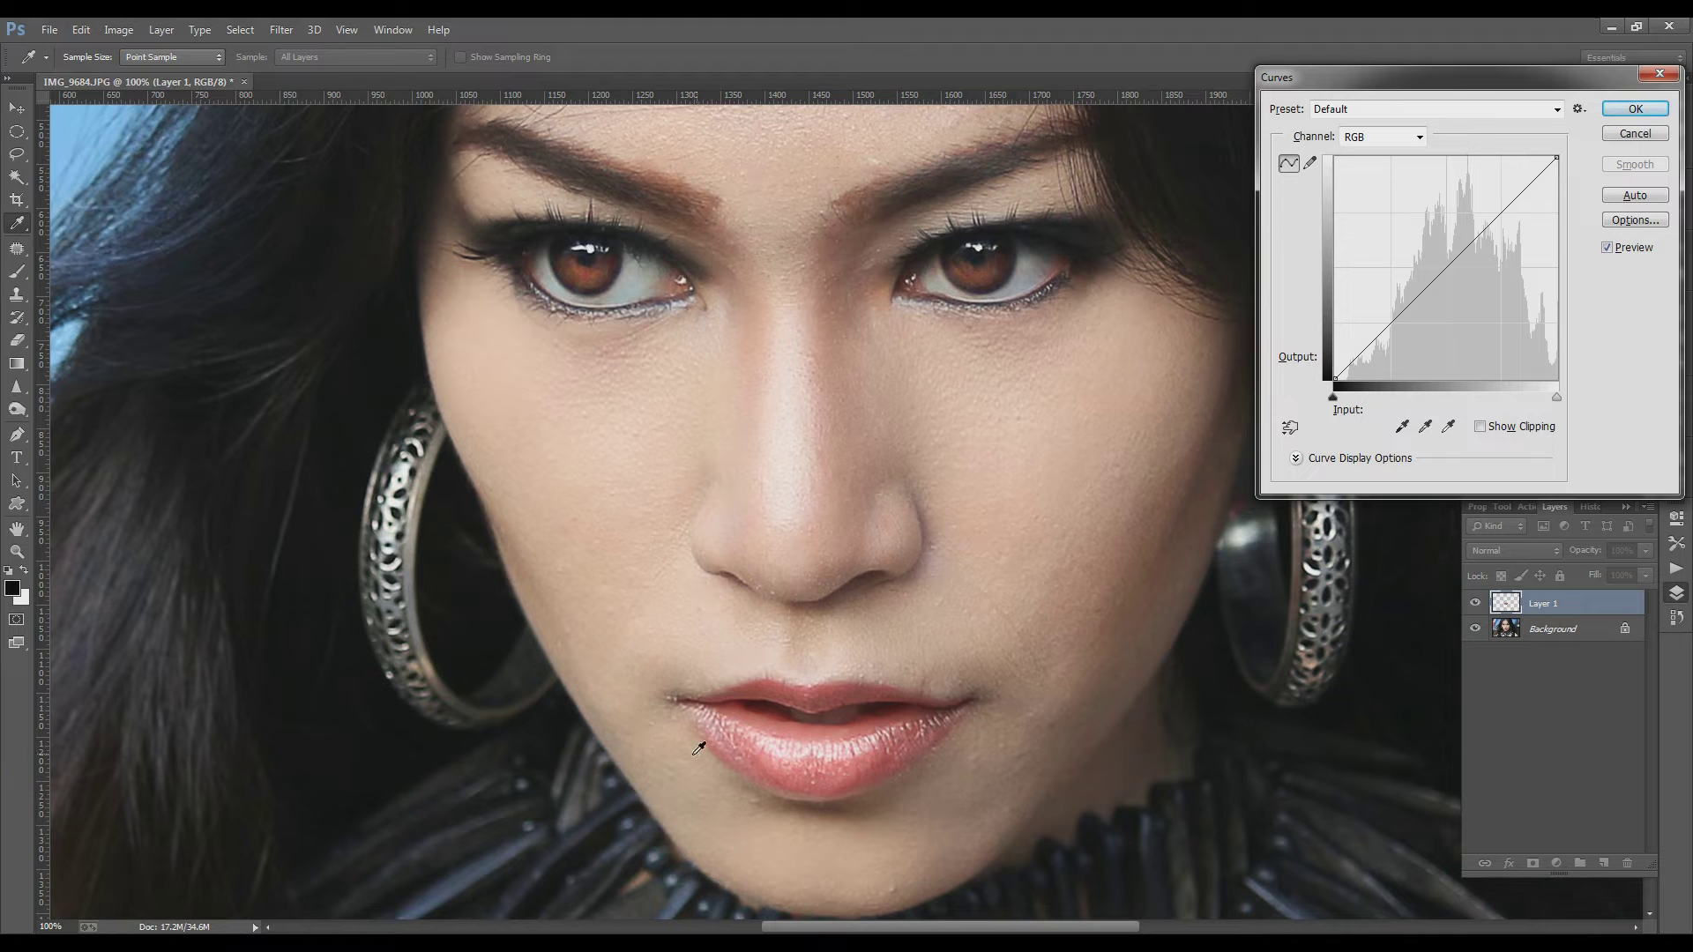
left_click_drag(1333, 398, 1346, 399)
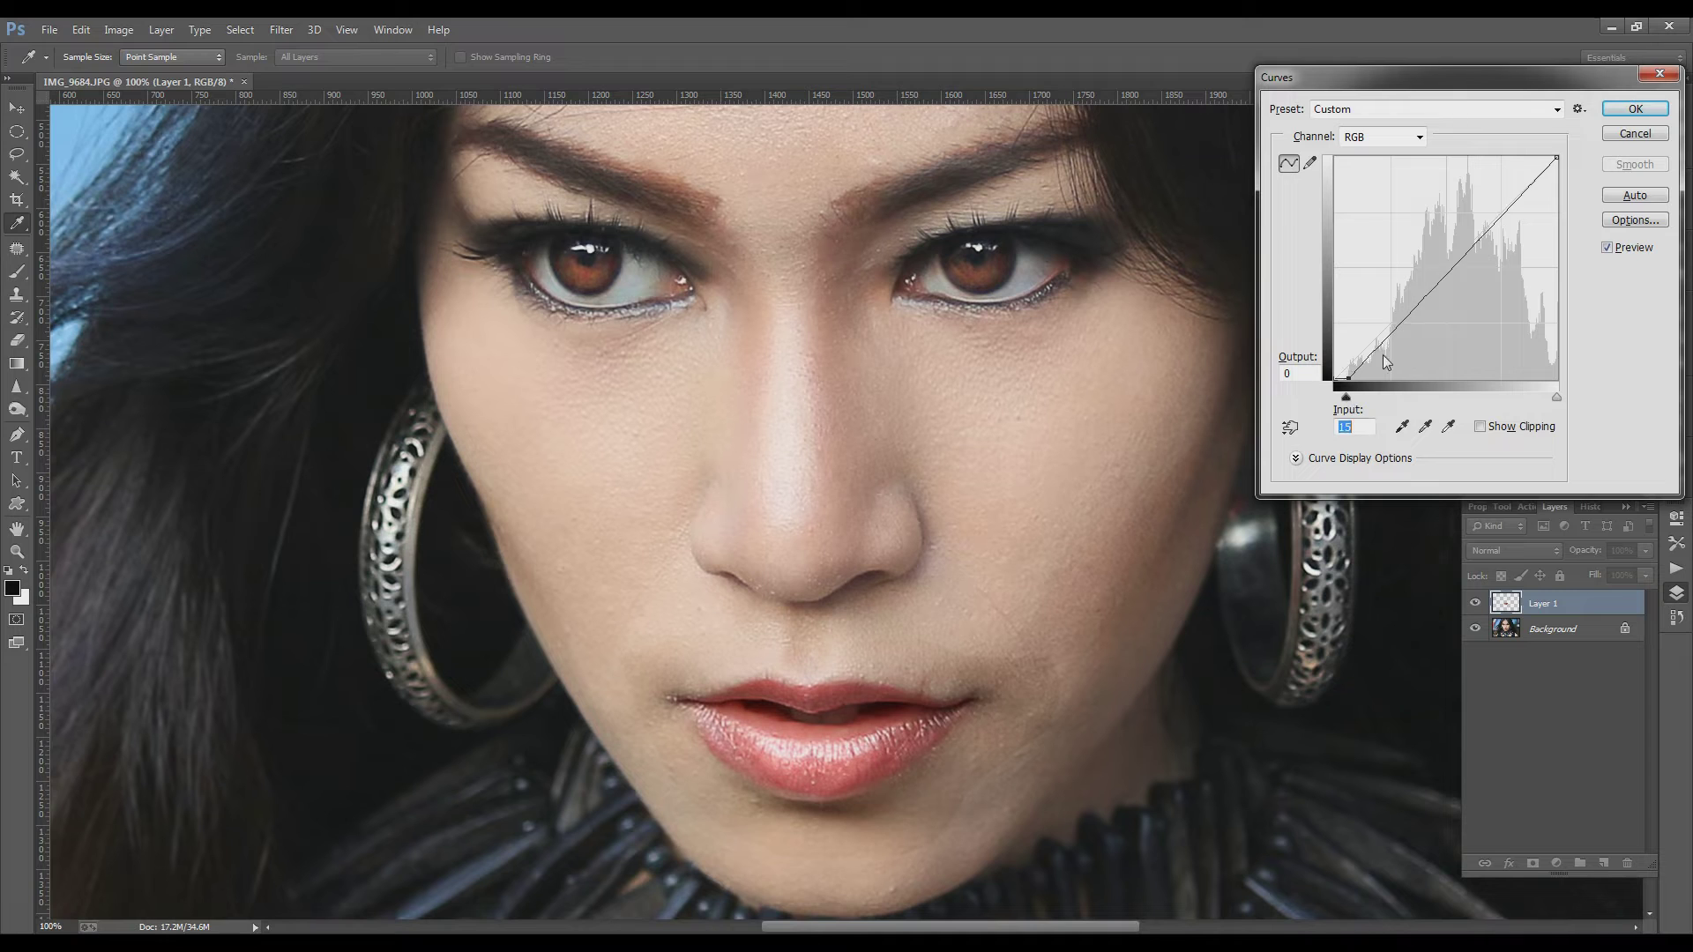
left_click_drag(1459, 263, 1457, 281)
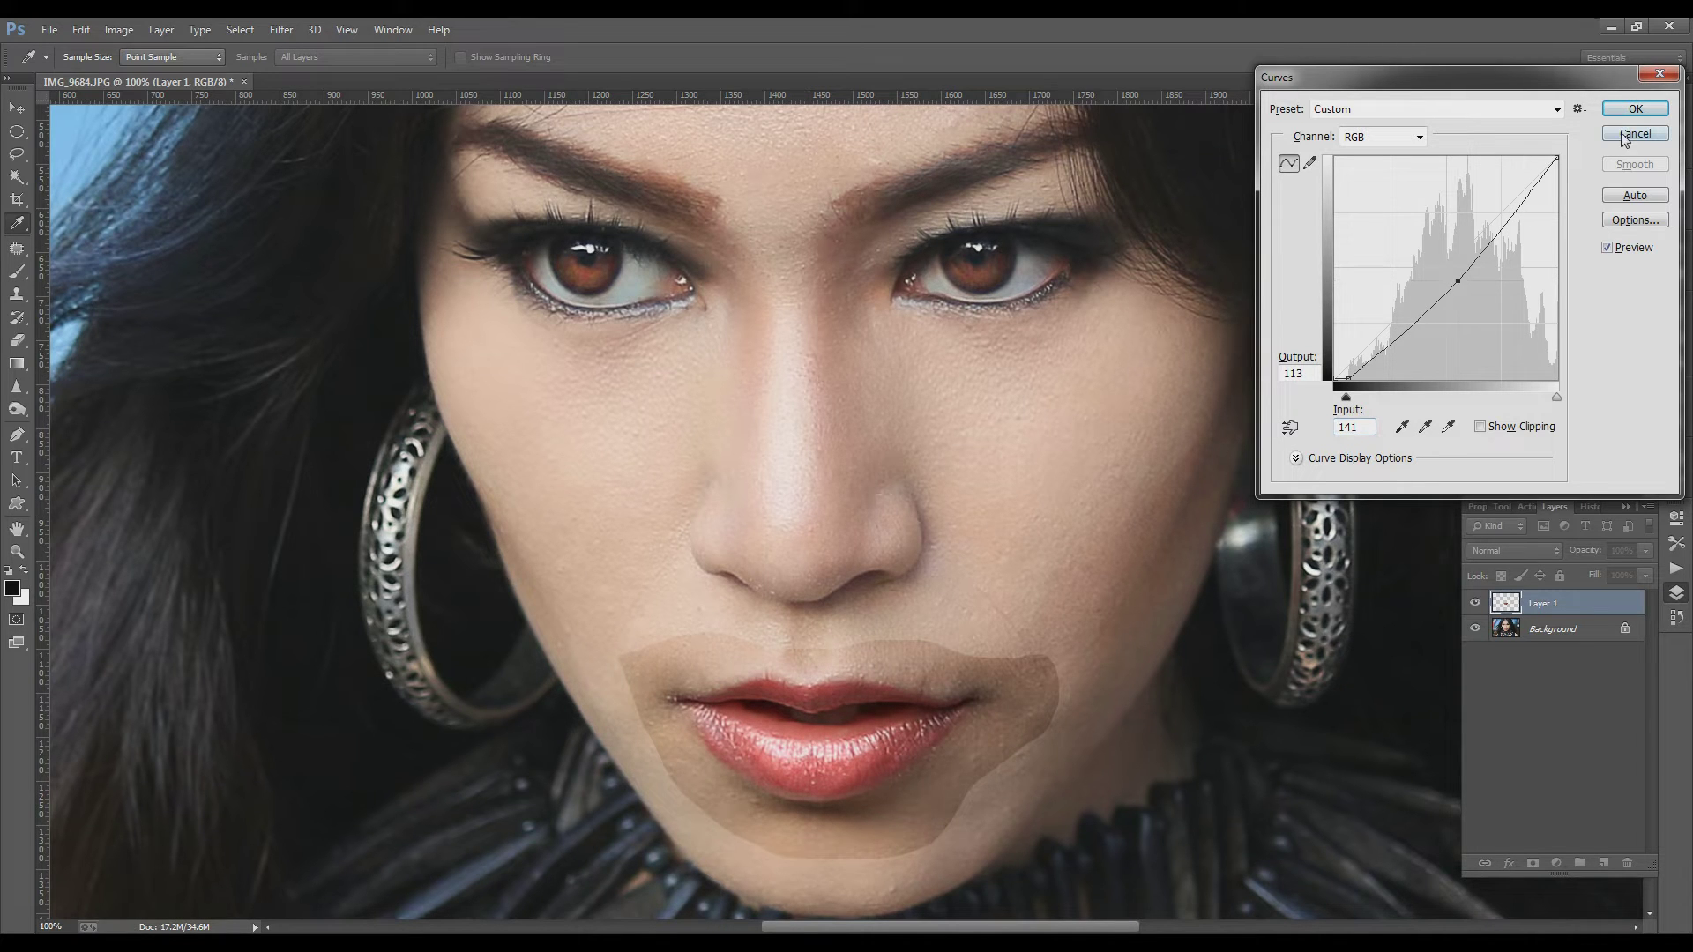
left_click(1635, 108)
- Erase the darkened spill above the lips and around the chin, then compare the layer on and off
left_click(17, 340)
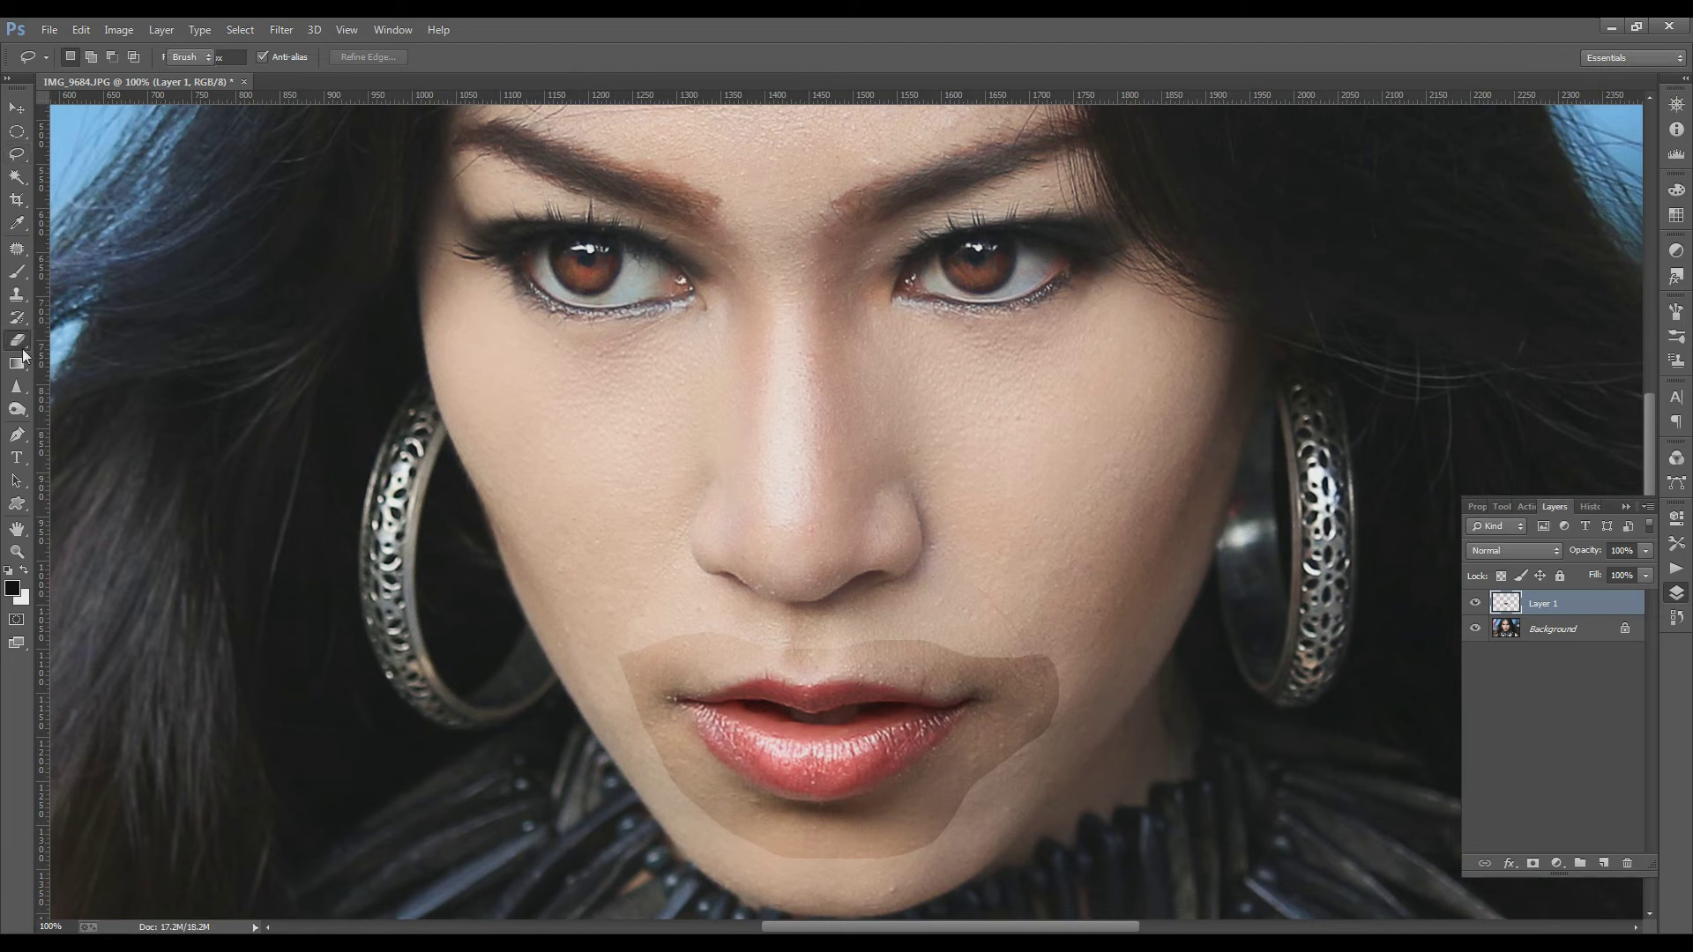
mouse_move(683, 635)
left_mouse_down()
mouse_move(656, 615)
mouse_move(1049, 679)
mouse_move(948, 622)
left_mouse_up()
mouse_move(954, 705)
left_mouse_down()
mouse_move(944, 811)
mouse_move(881, 837)
mouse_move(709, 798)
mouse_move(601, 668)
left_mouse_up()
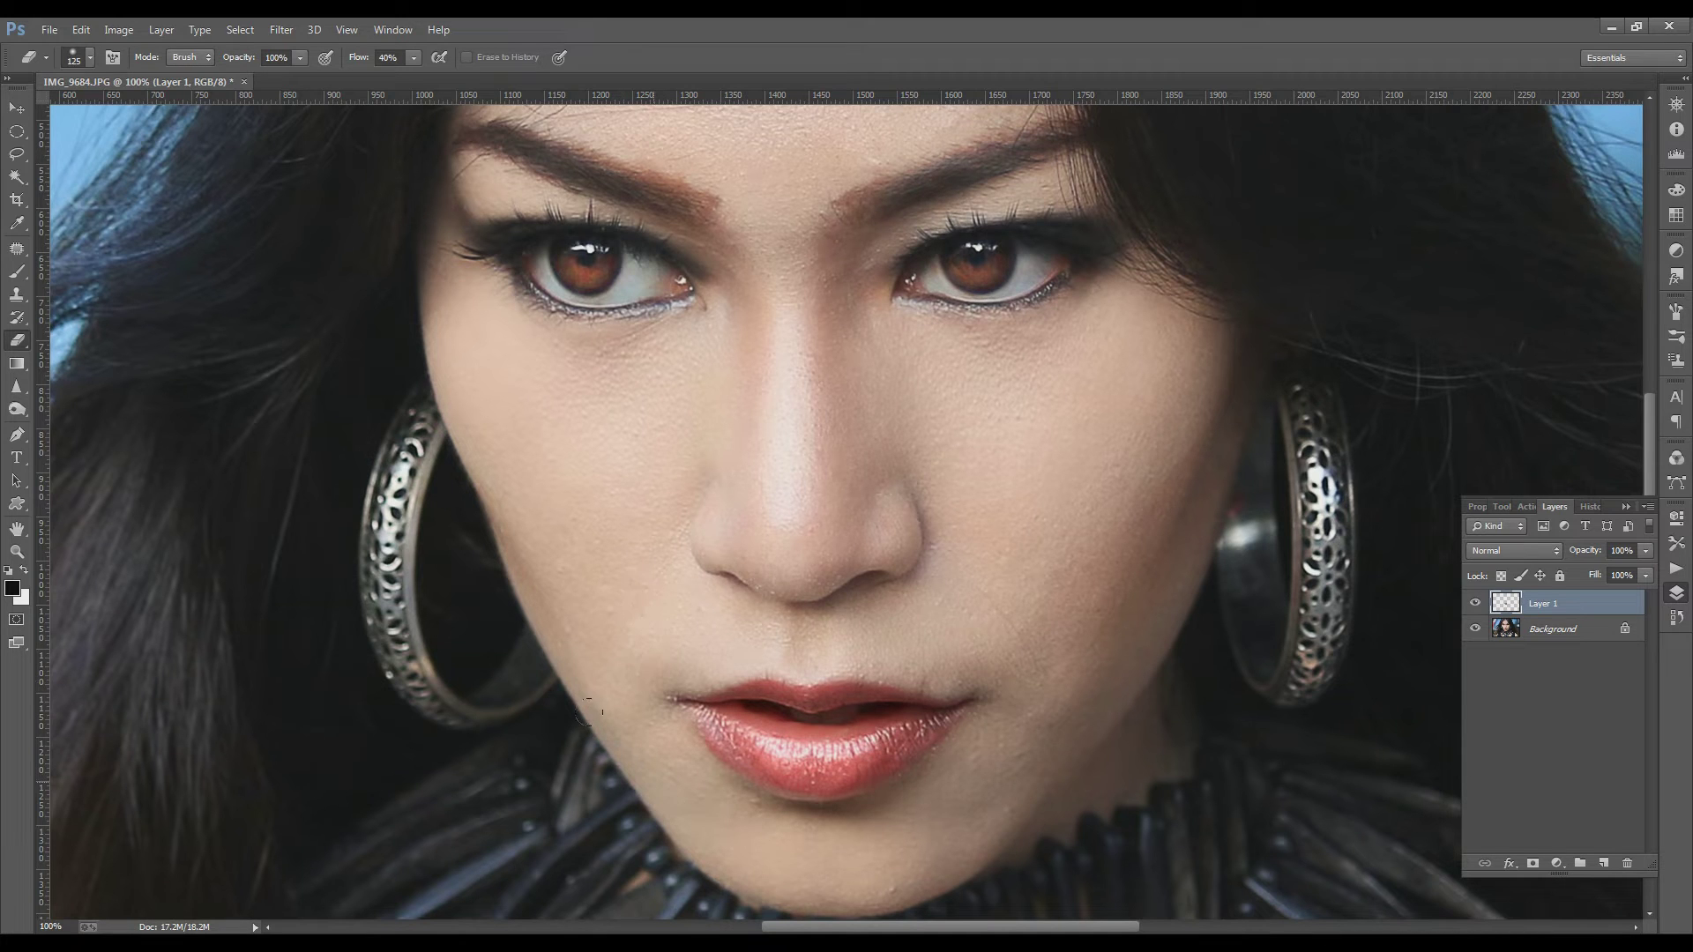
left_click(1475, 603)
left_click(1474, 603)
- Raise the lip layer's saturation by +20 with Hue/Saturation
key("ctrl+u")
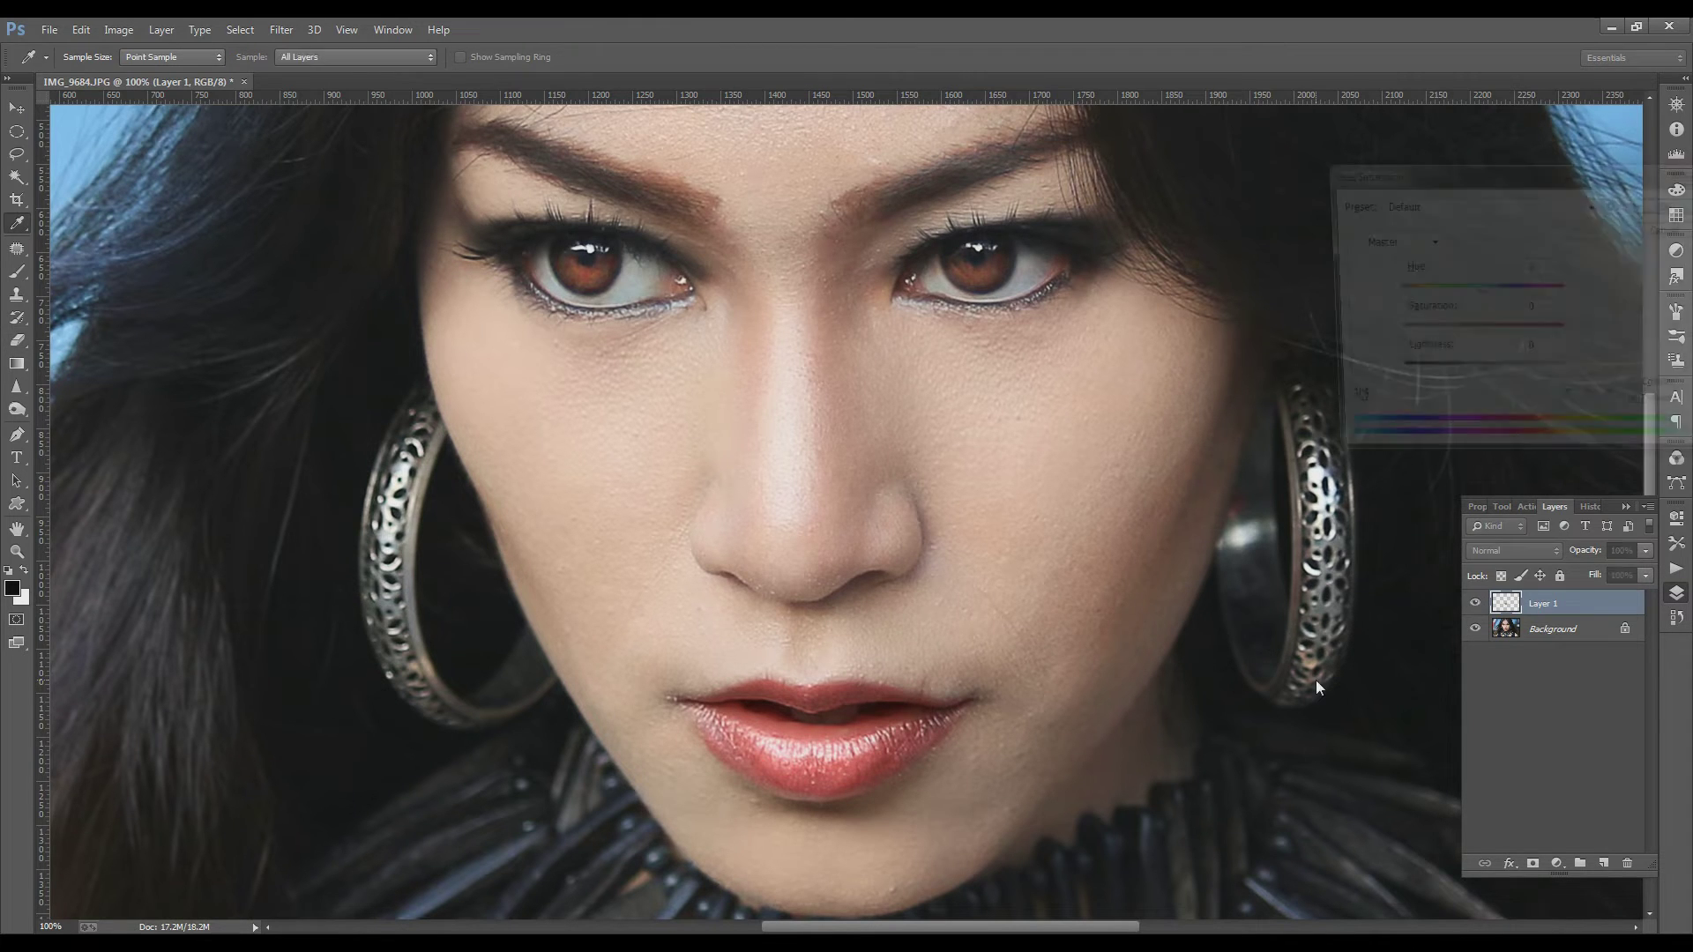
left_click_drag(1481, 334, 1494, 335)
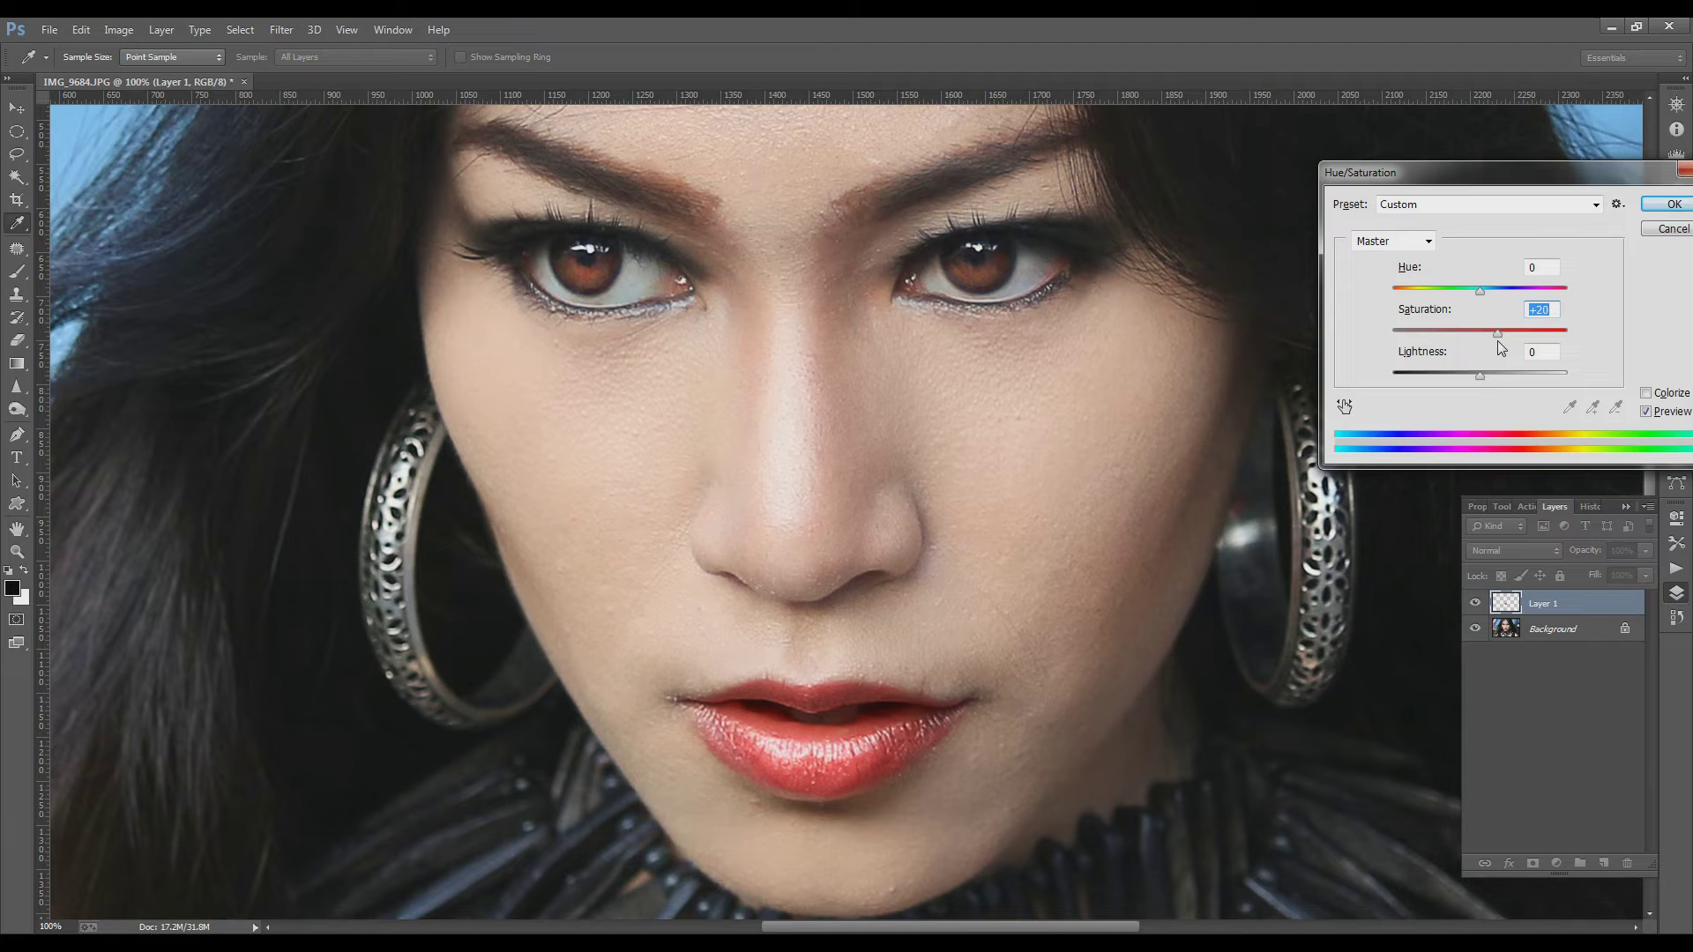
left_click(1672, 204)
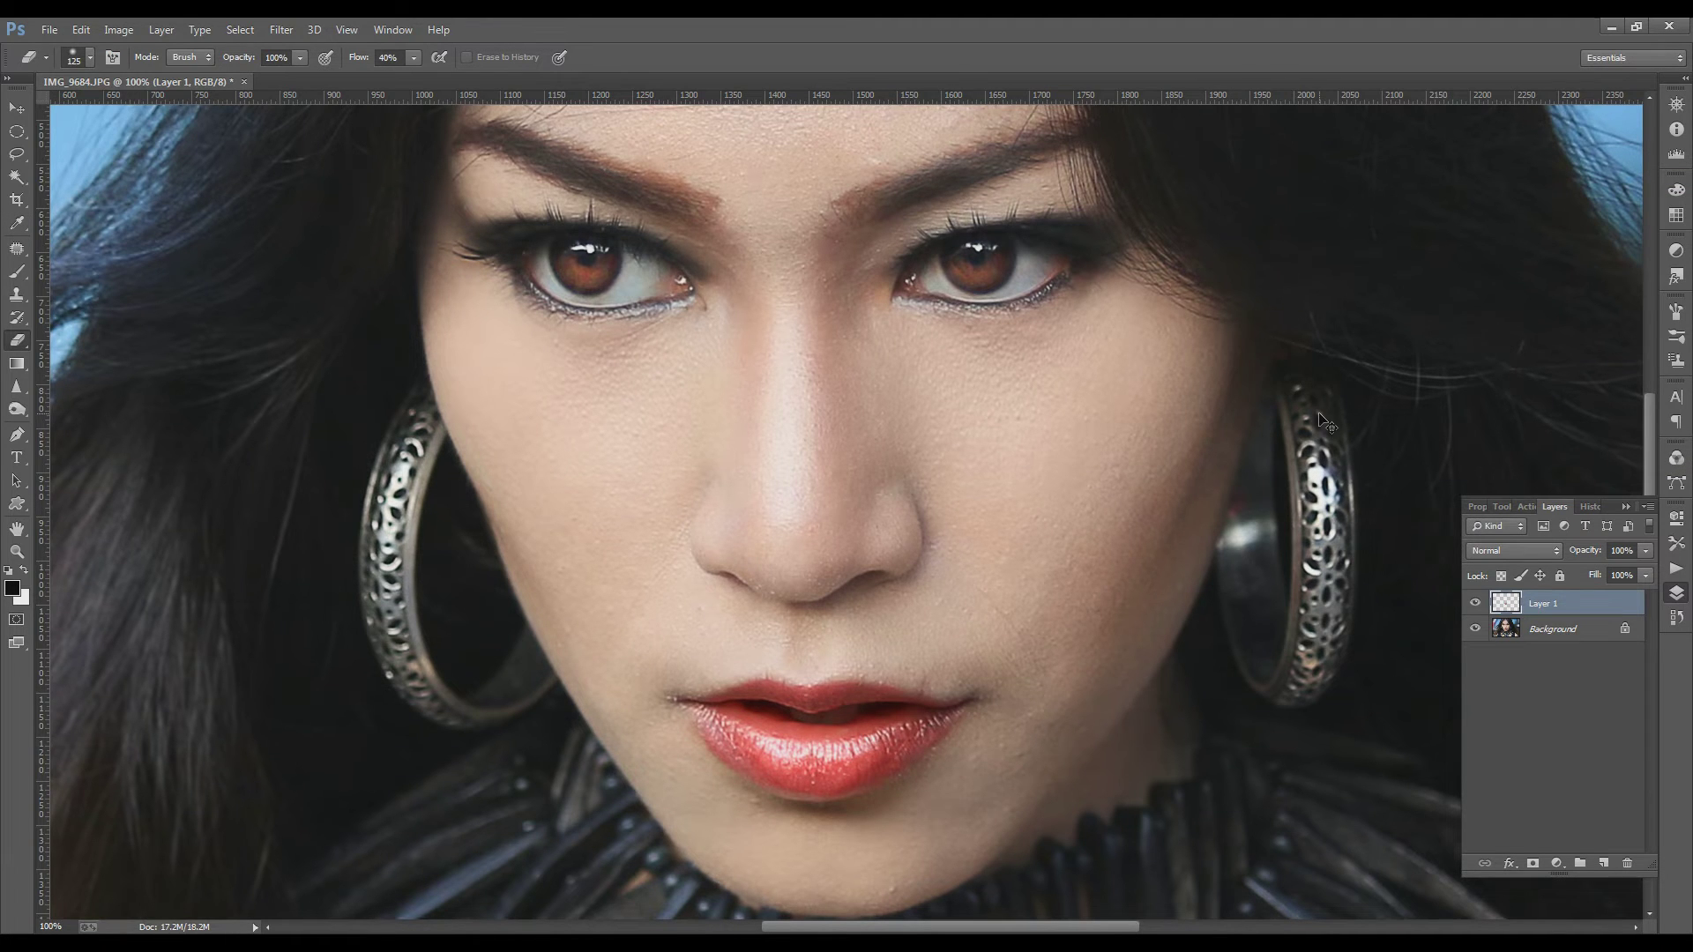
key("ctrl+minus")
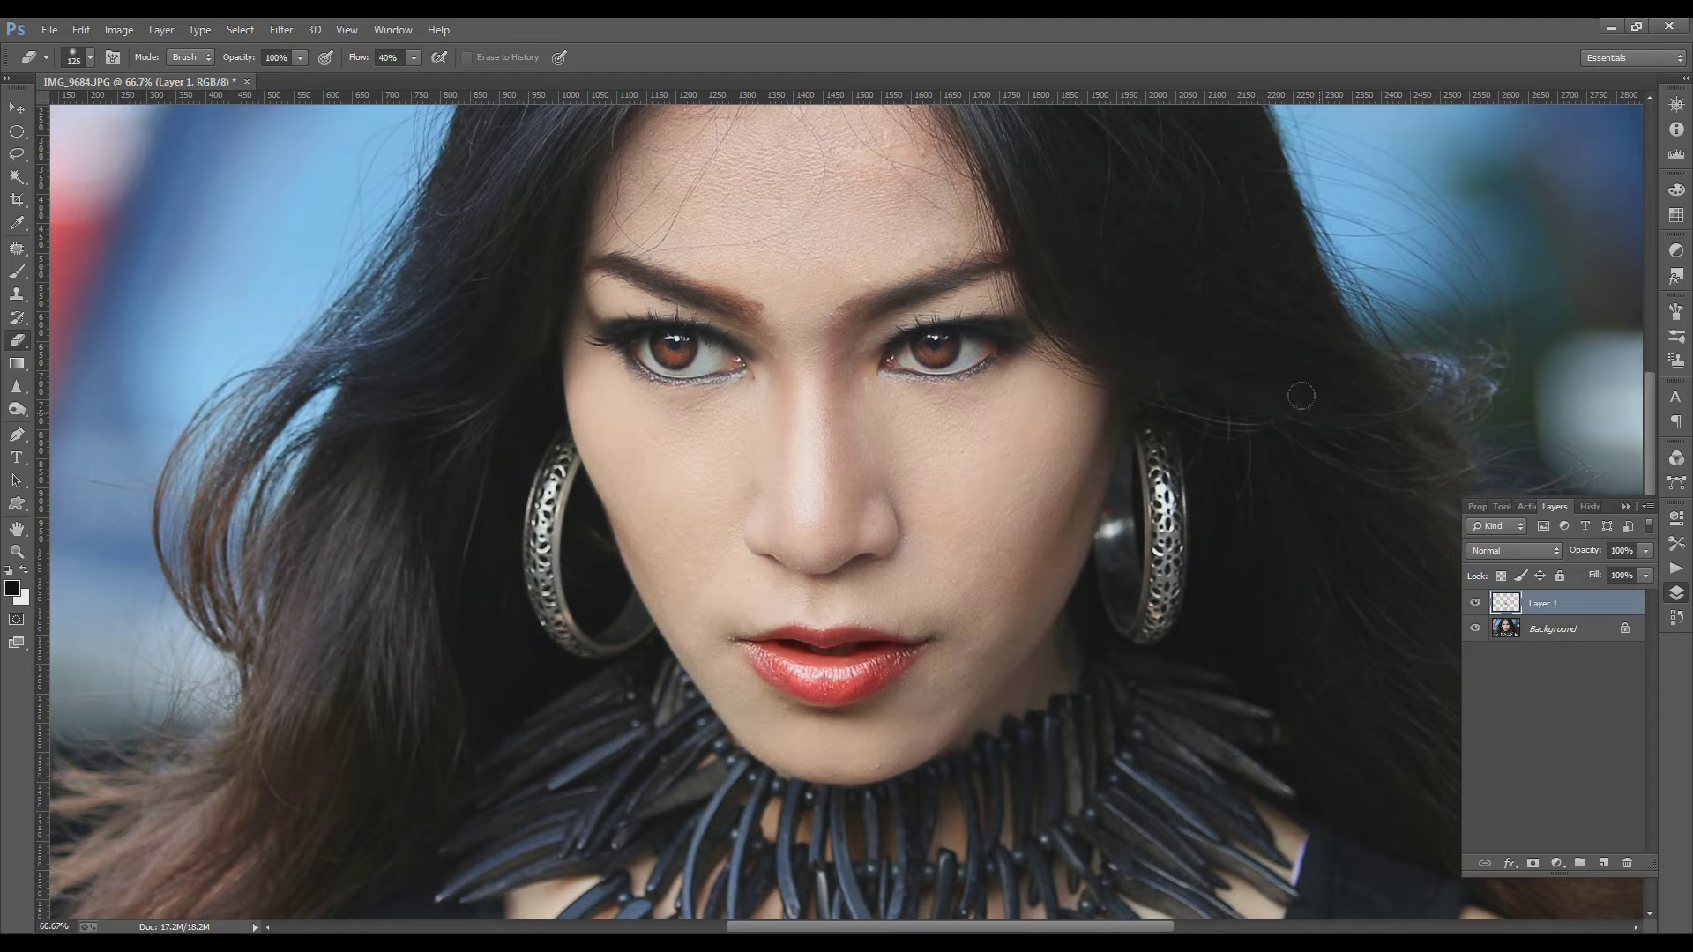
- Compare the lip layer on and off, merge it down, and view at 100%
left_click(1475, 603)
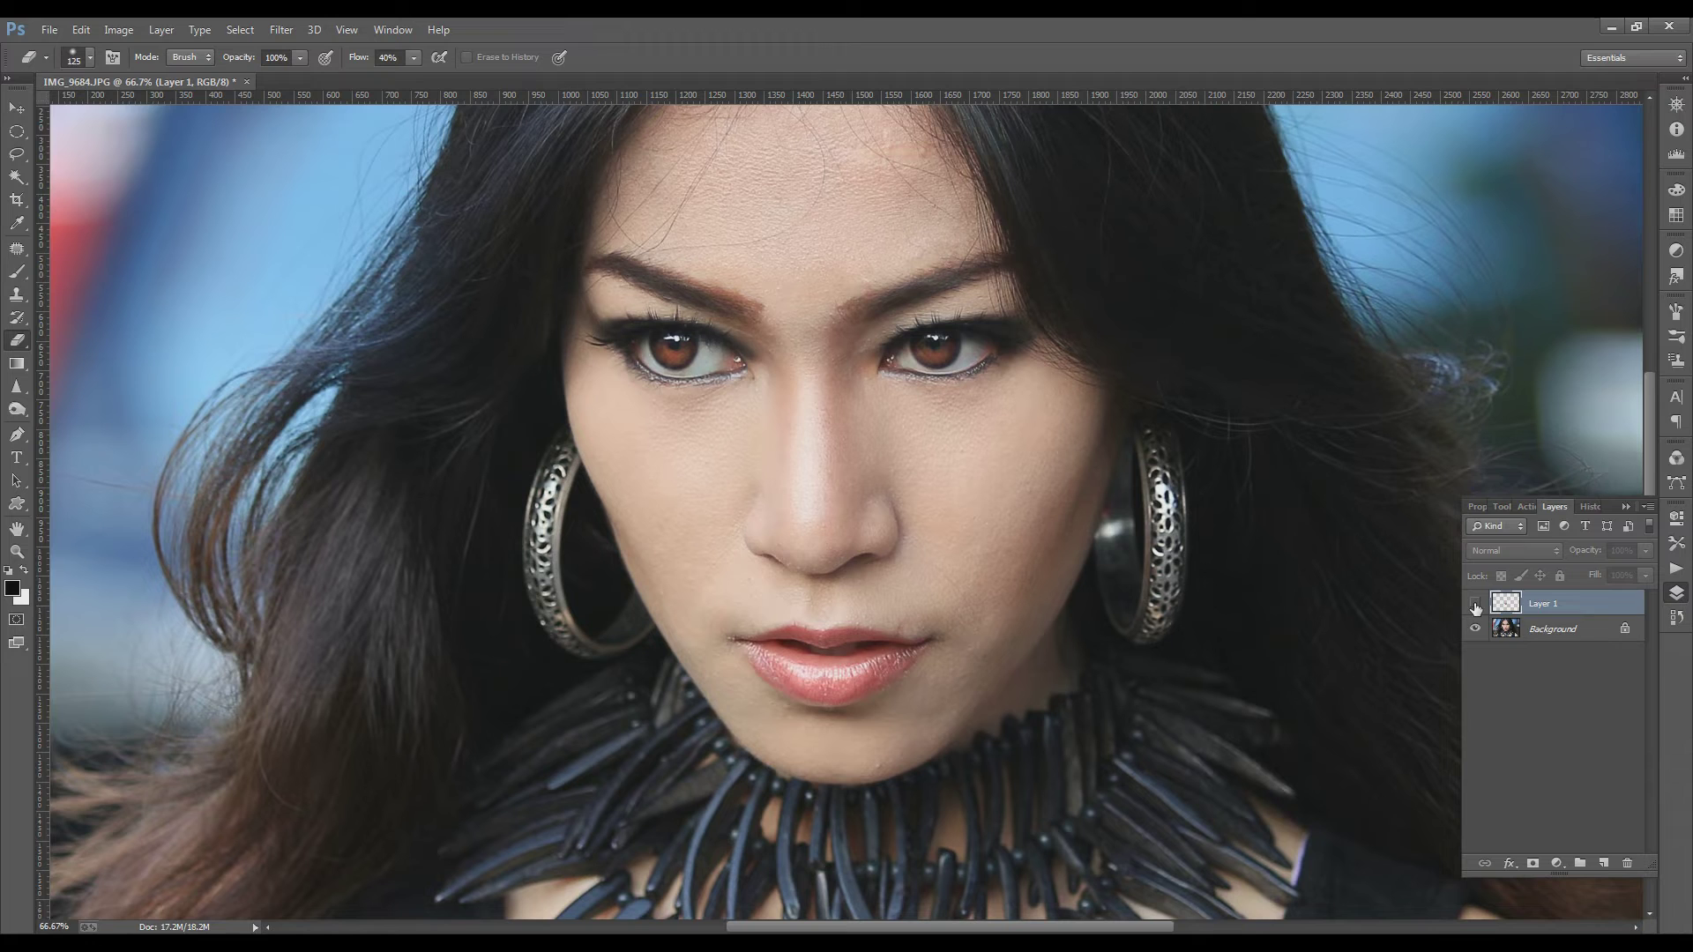
left_click(1475, 603)
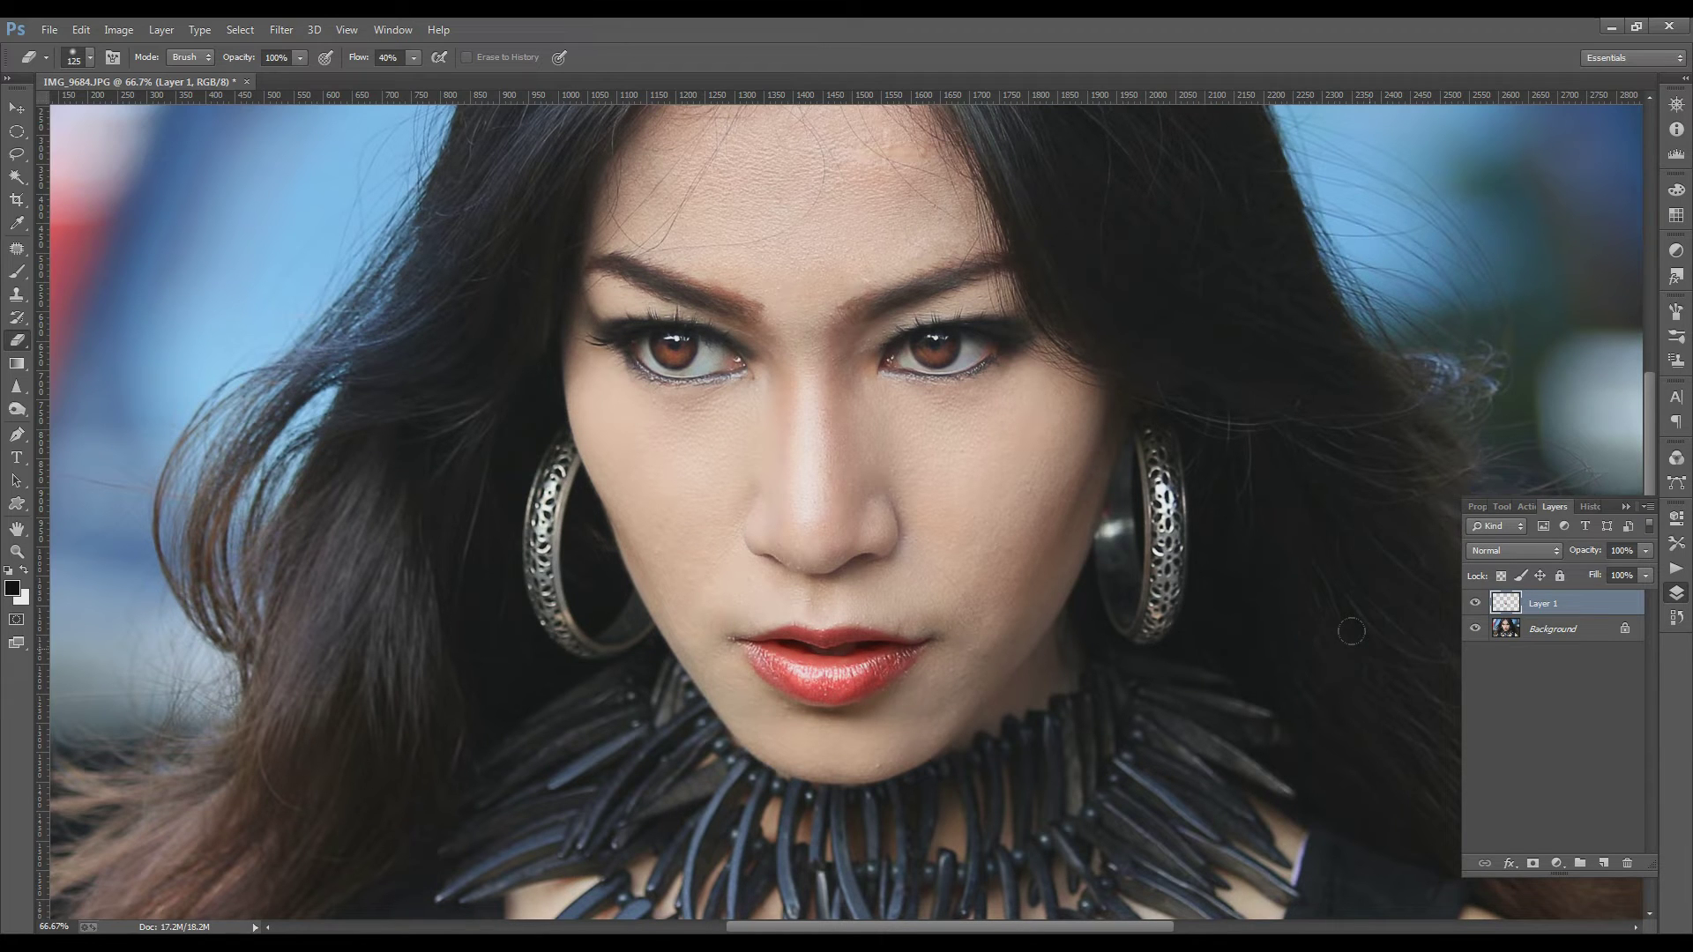
key("ctrl+e")
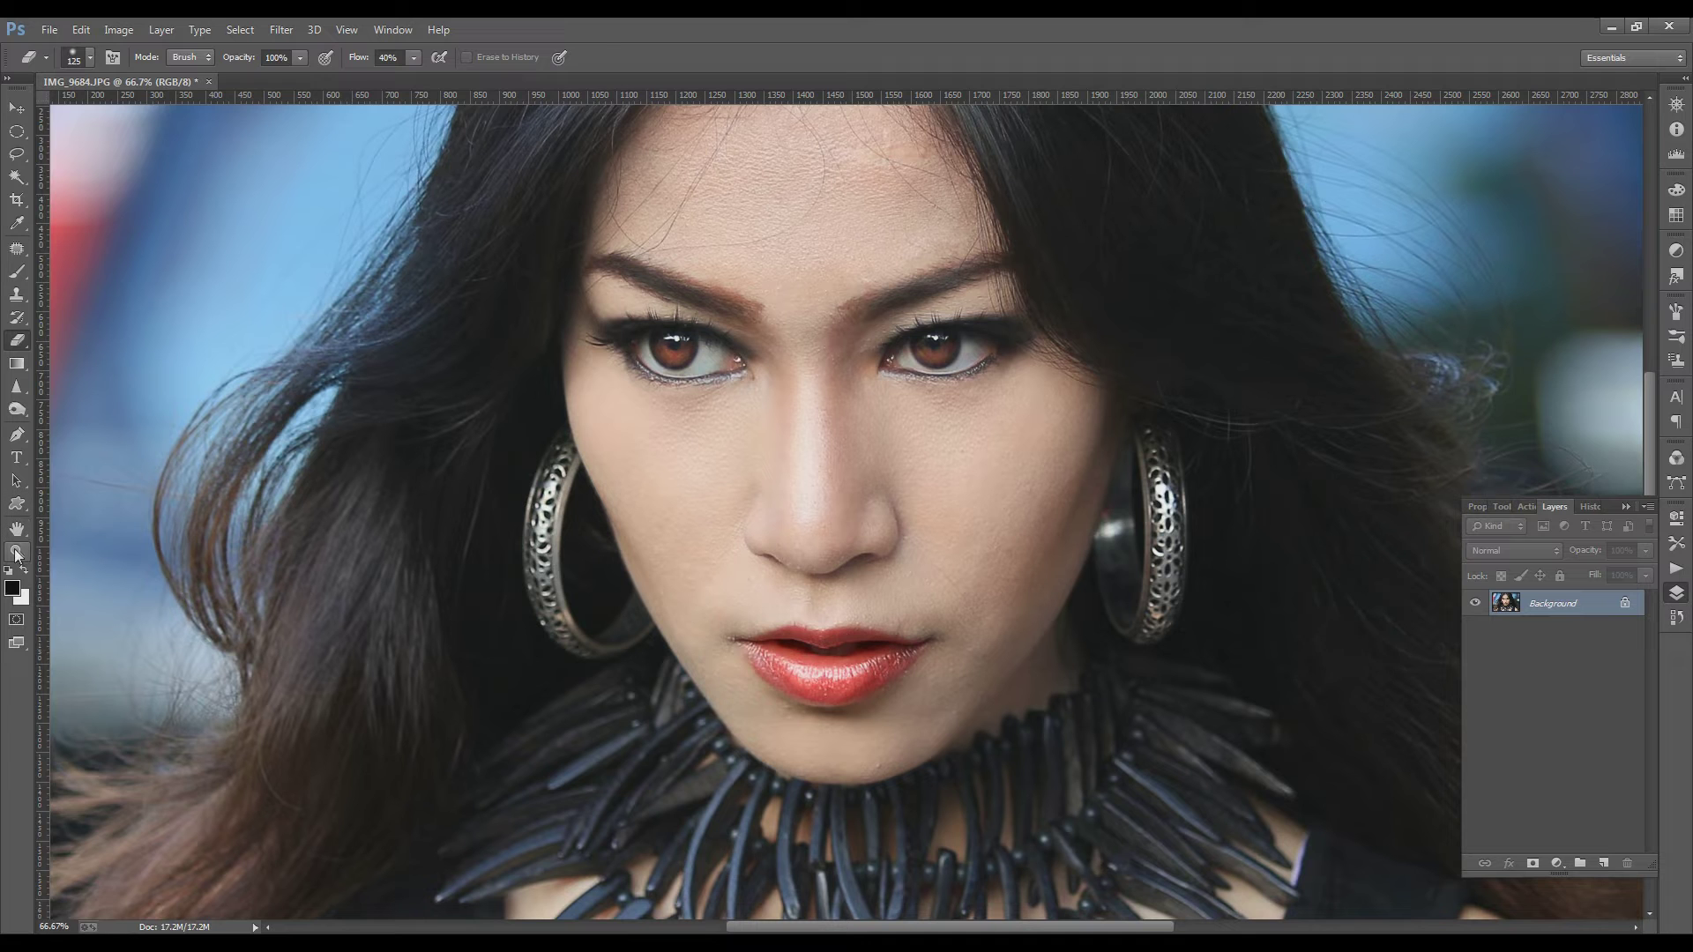
double_click(17, 553)
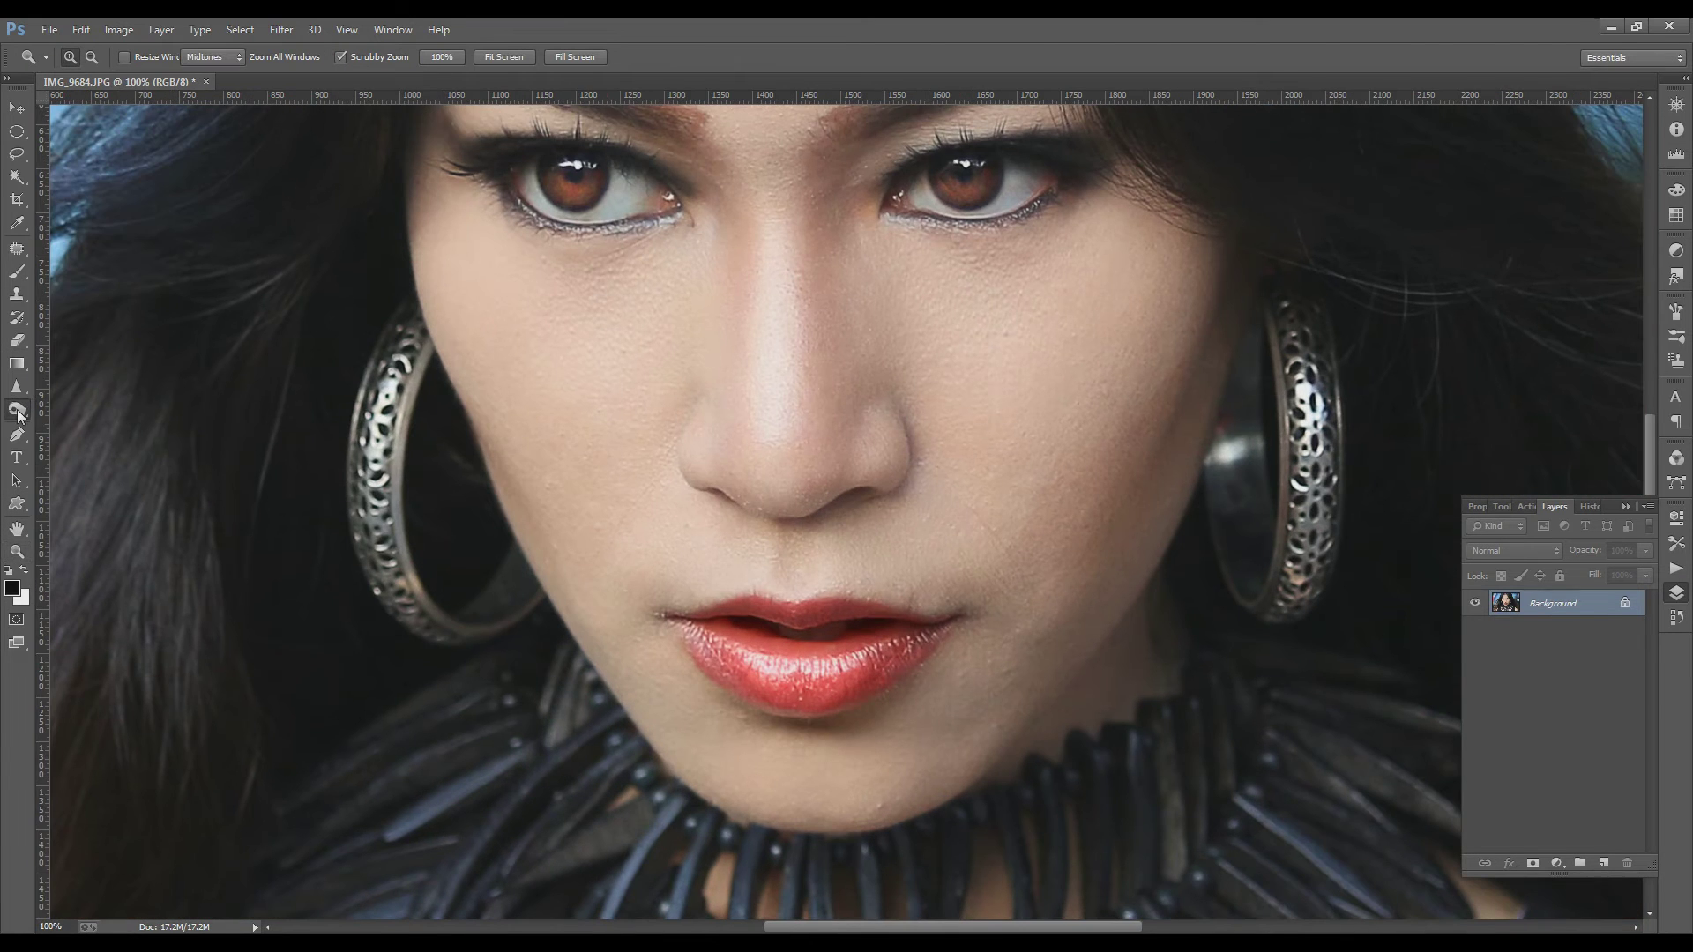
- Dodge the lower lip and lip gap with a size-35 brush at Midtones, 49% exposure
left_click_drag(16, 412, 135, 407)
key("bracketleft")
key("bracketleft")
key("bracketleft")
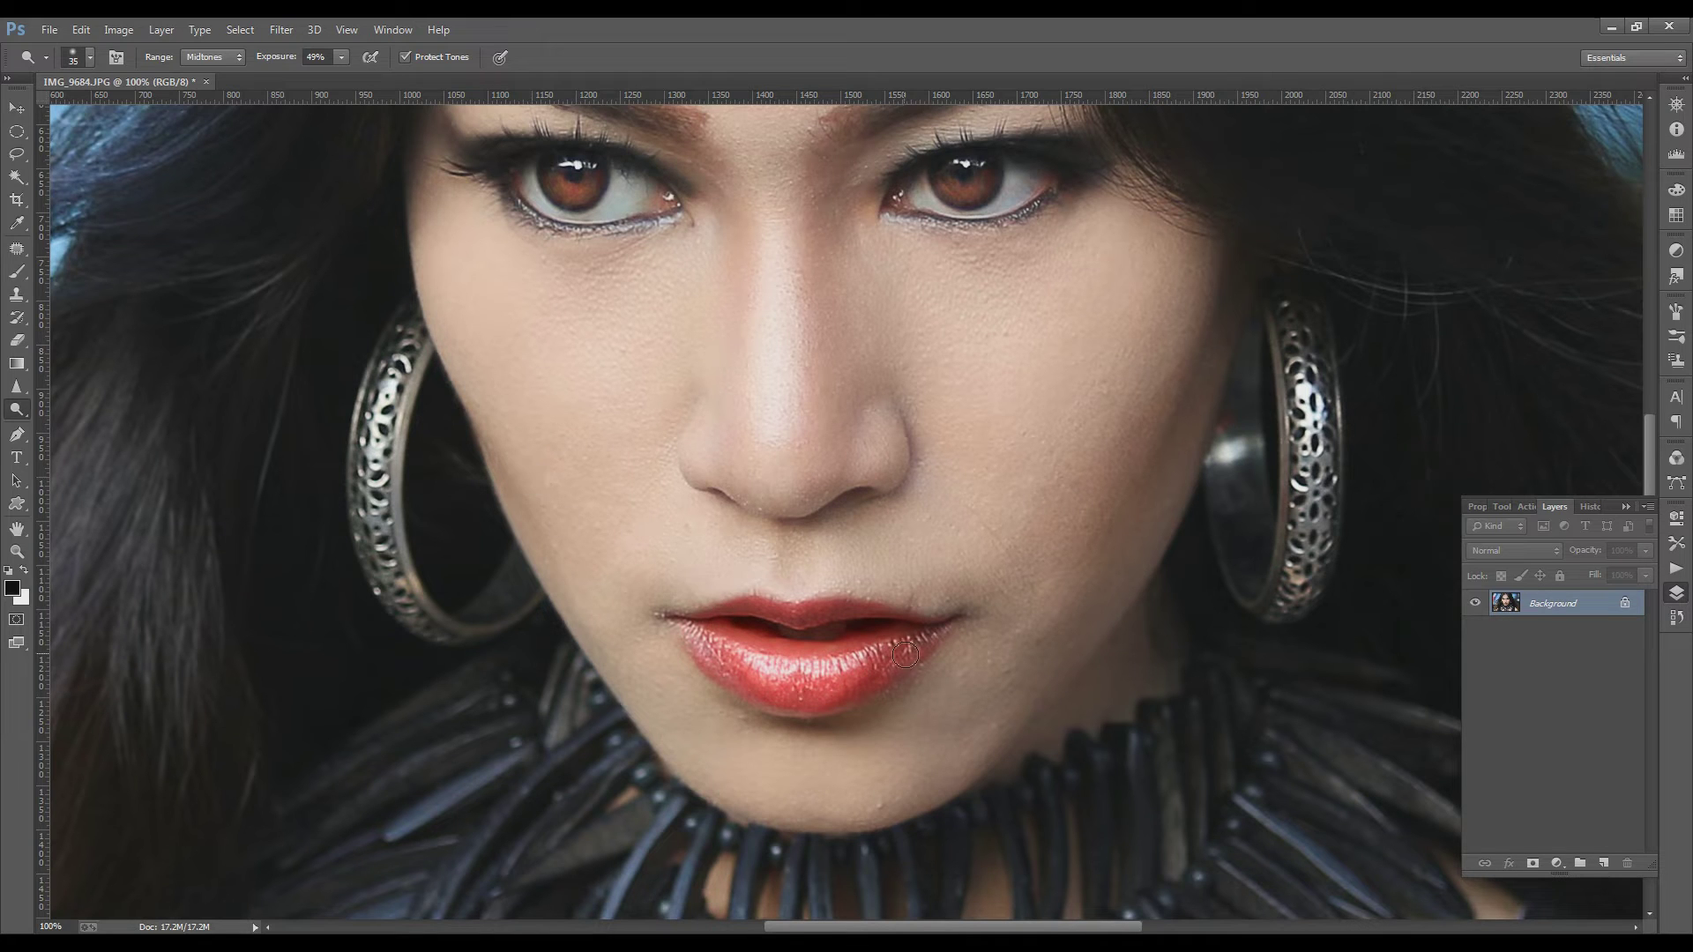
mouse_move(882, 659)
left_mouse_down()
mouse_move(837, 669)
mouse_move(695, 635)
left_mouse_up()
left_click_drag(782, 628, 836, 630)
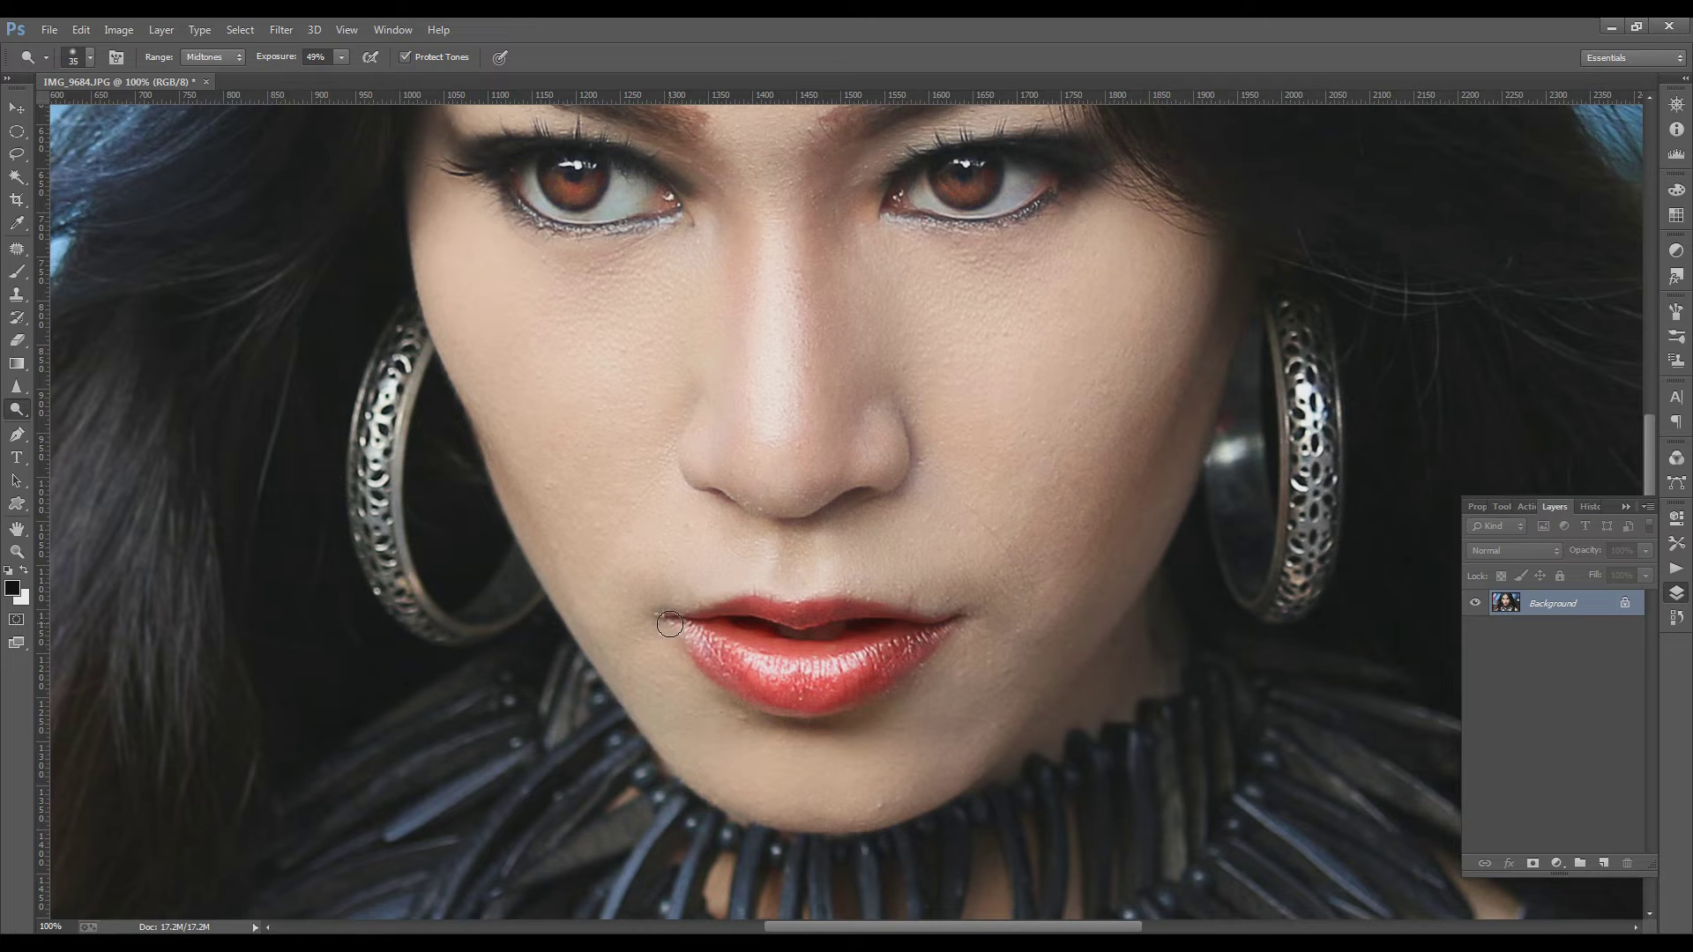
- With a size-70 dodge brush, lighten both eyelids, the brow areas and the eye corners
scroll(992, 514, "up", 2)
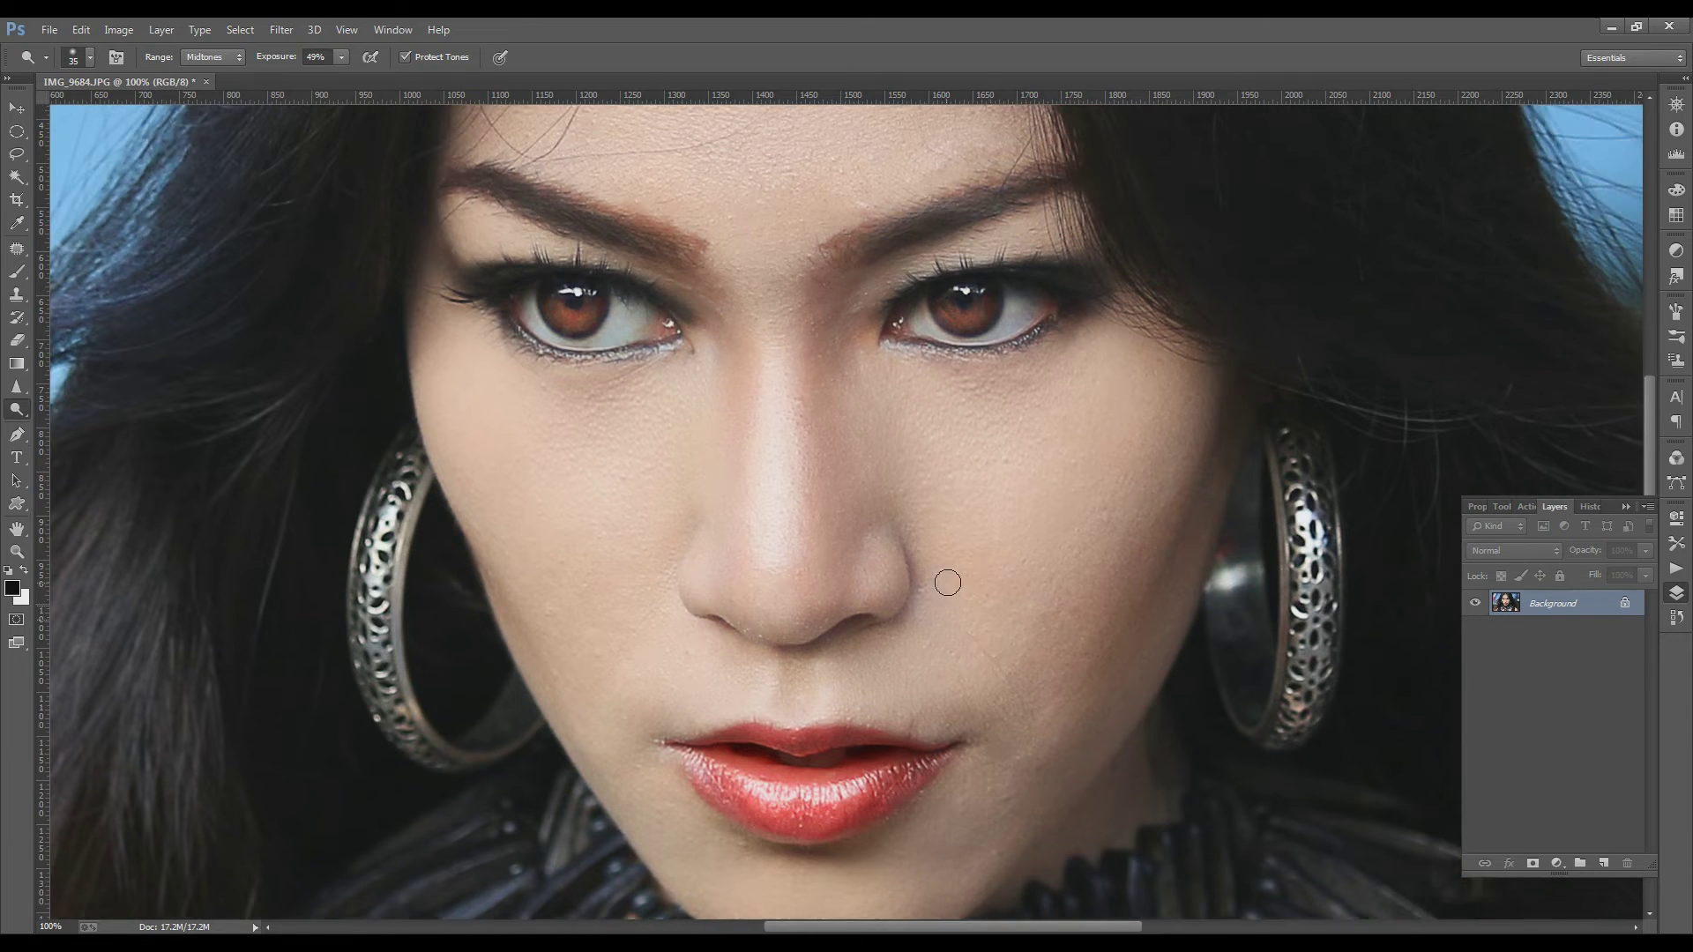
scroll(944, 593, "up", 2)
key("bracketright")
key("bracketright")
key("bracketright")
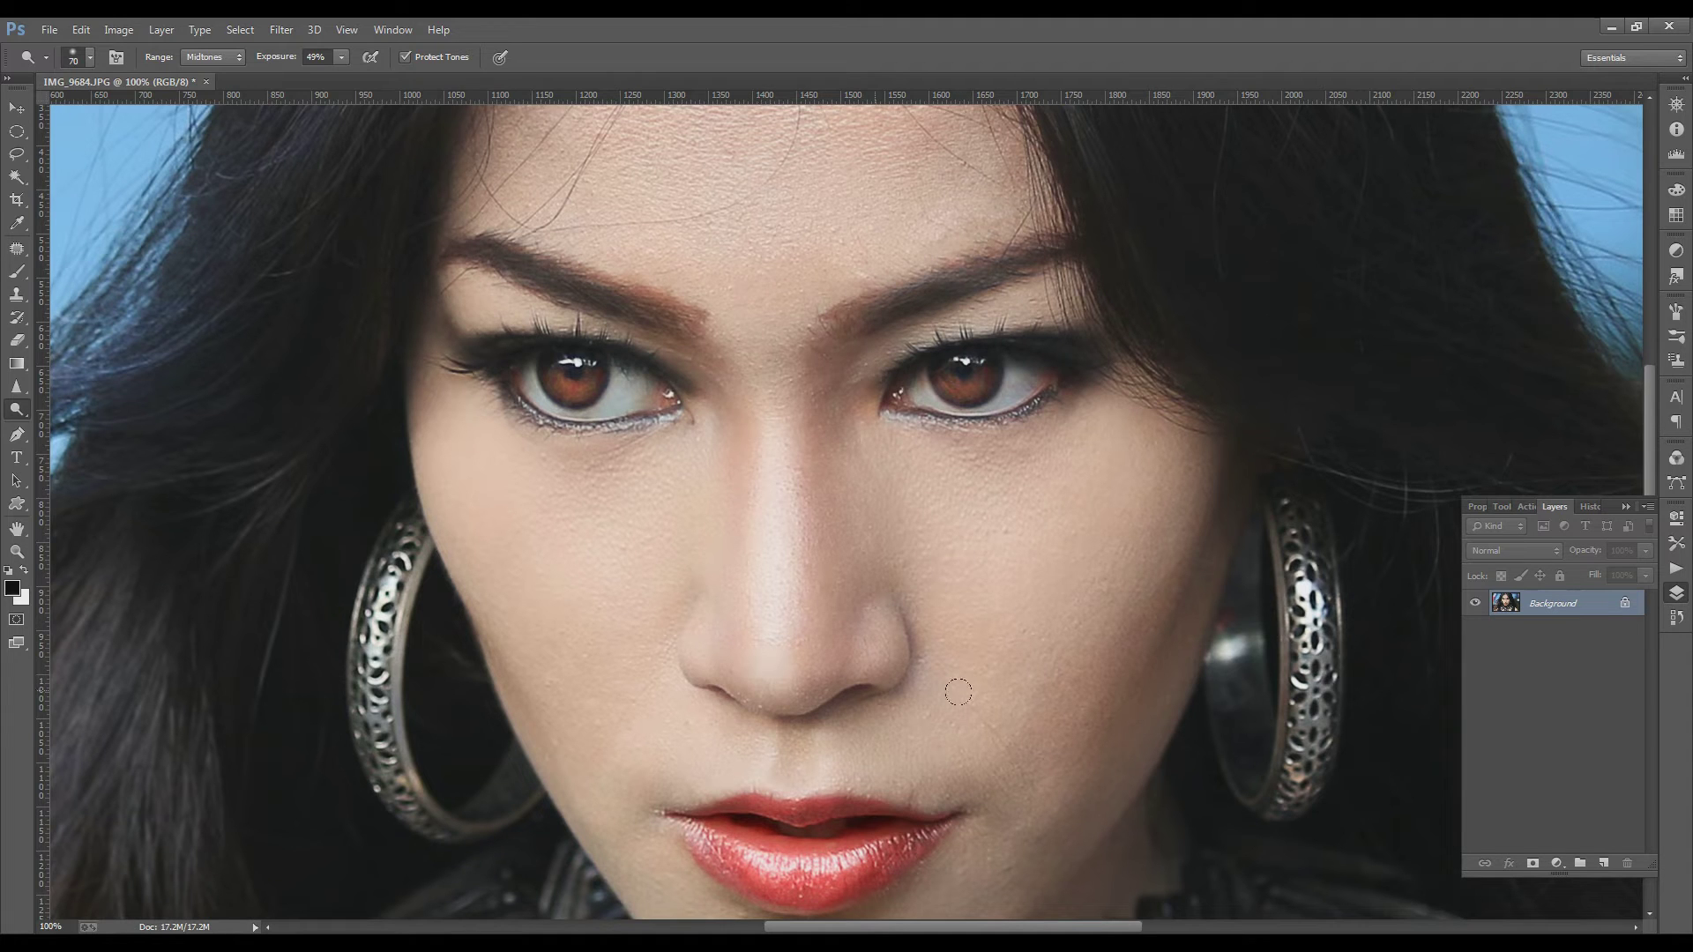
left_click_drag(1032, 328, 996, 310)
left_click_drag(558, 312, 502, 288)
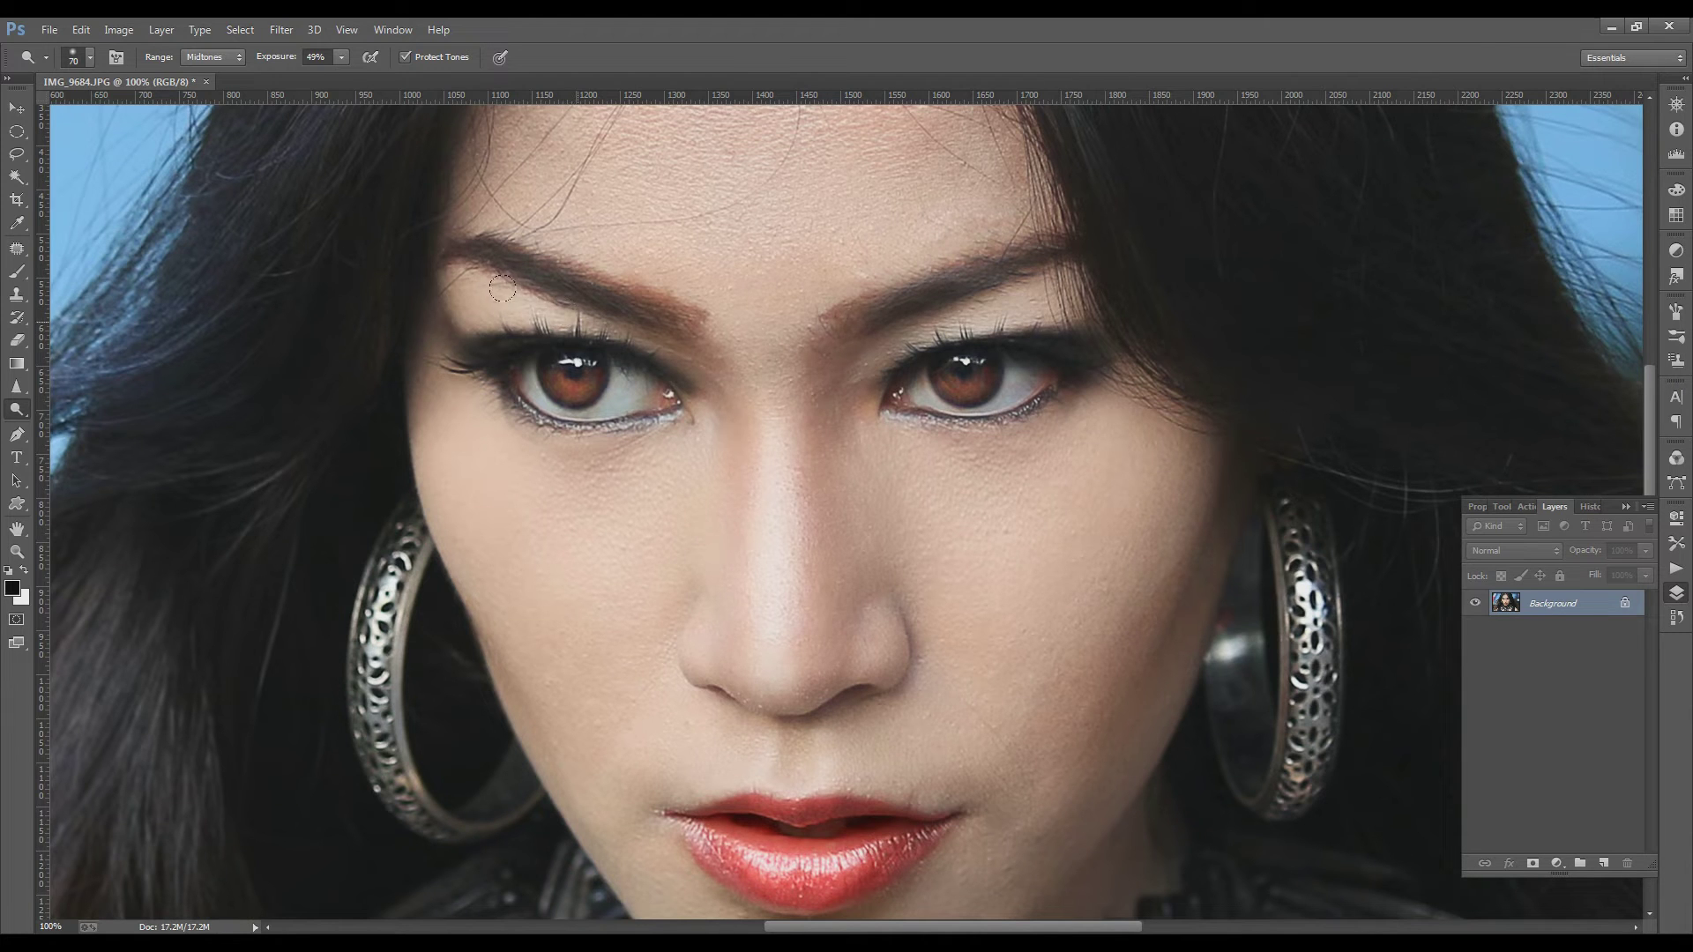
left_click_drag(1024, 303, 968, 300)
left_click_drag(867, 405, 862, 388)
left_click_drag(671, 403, 677, 410)
left_click_drag(476, 385, 523, 410)
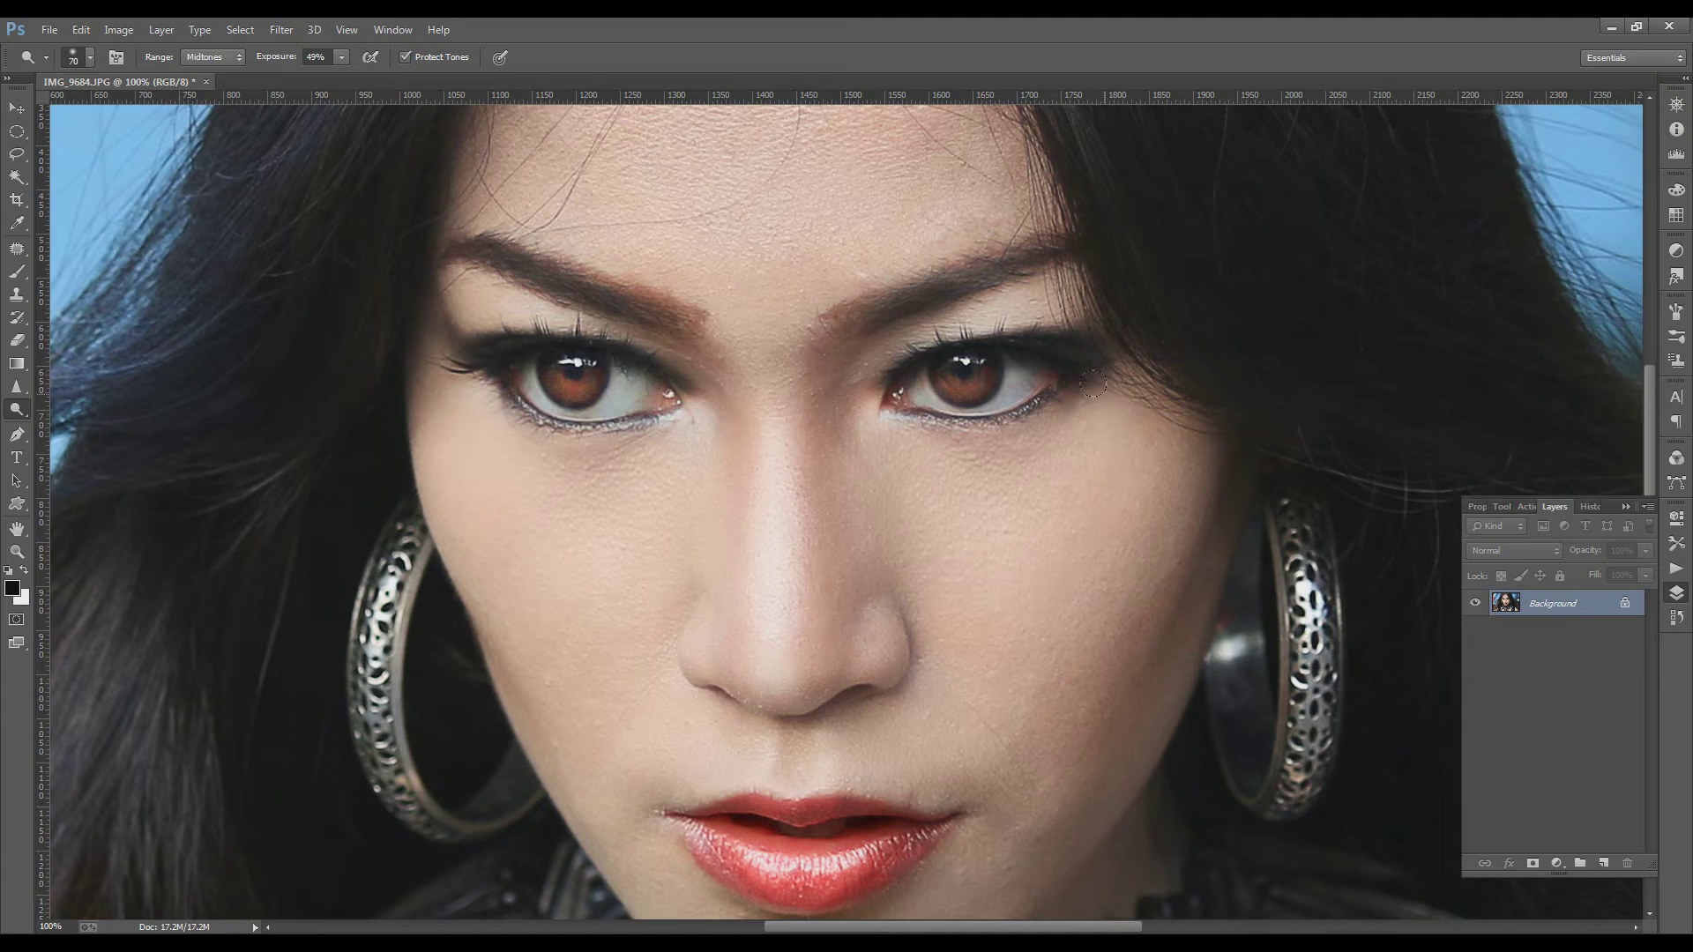
left_click_drag(1065, 376, 1021, 421)
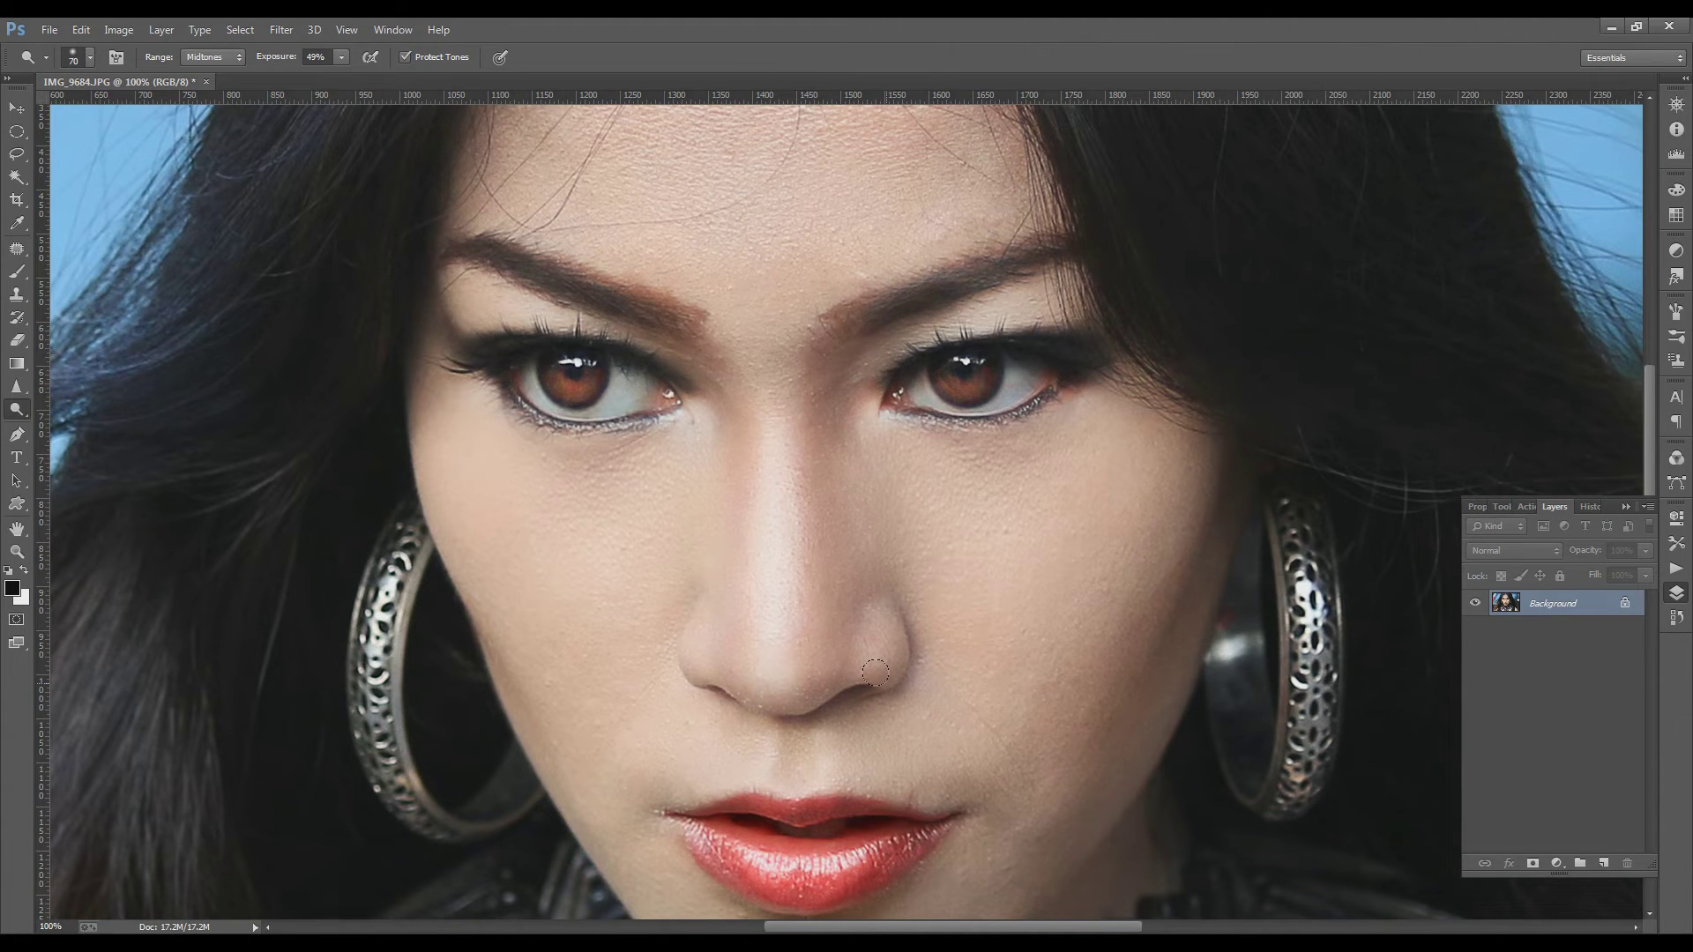
key("ctrl+minus")
key("ctrl+minus")
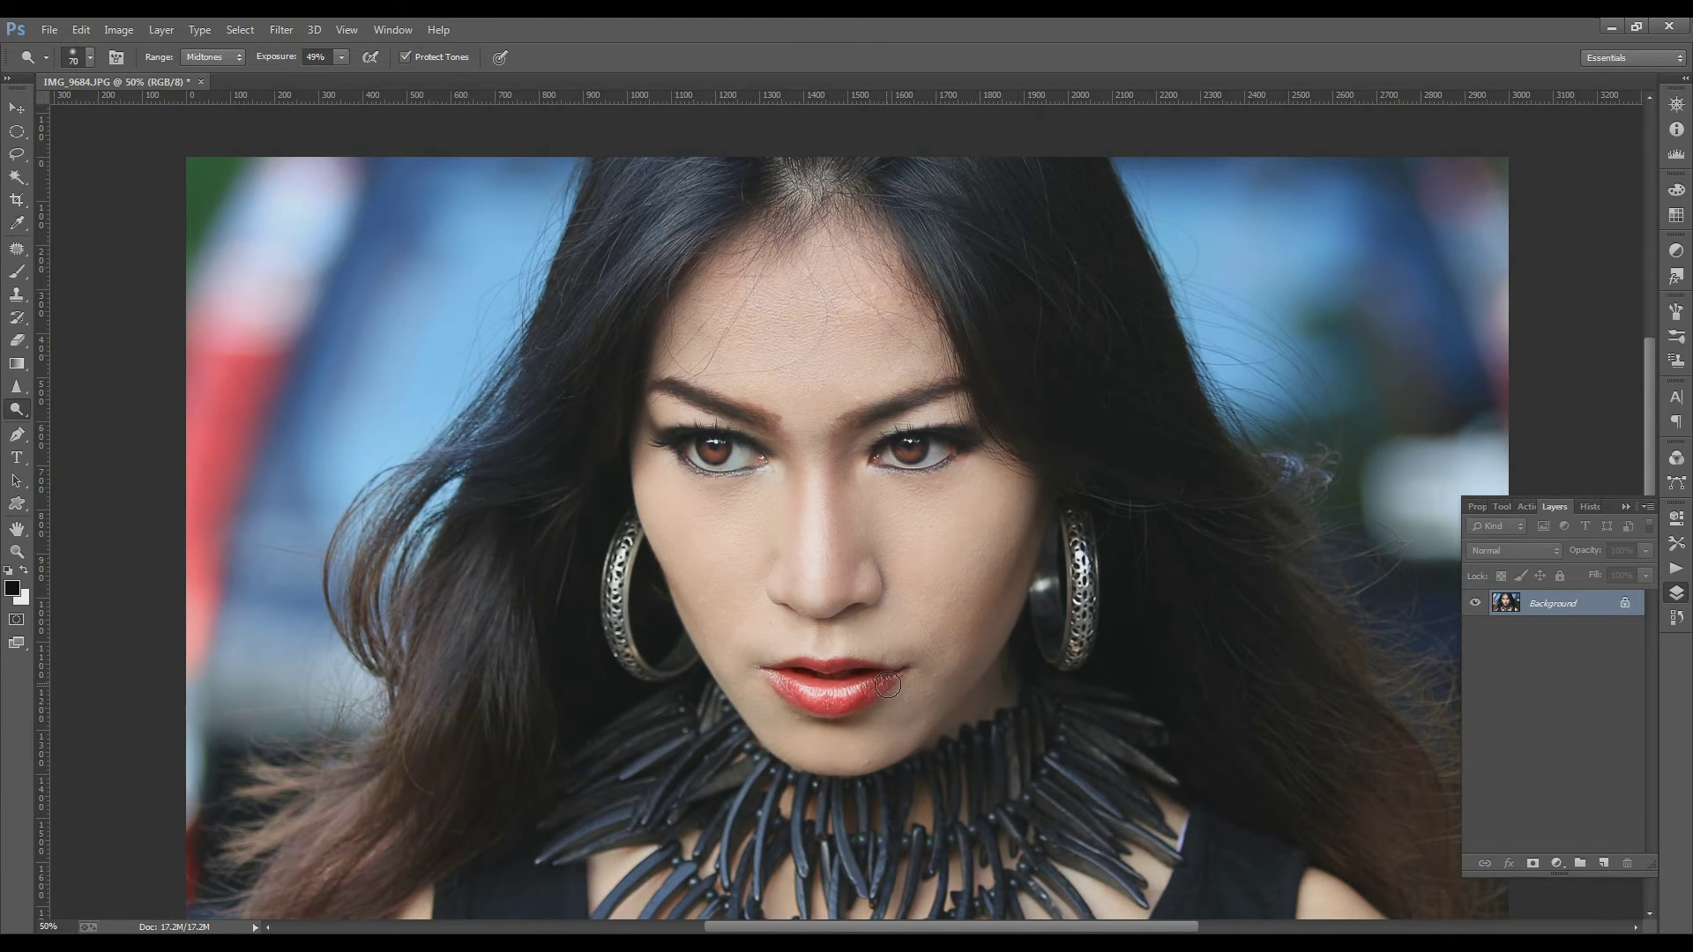
scroll(1036, 688, "down", 2)
scroll(1033, 688, "down", 1)
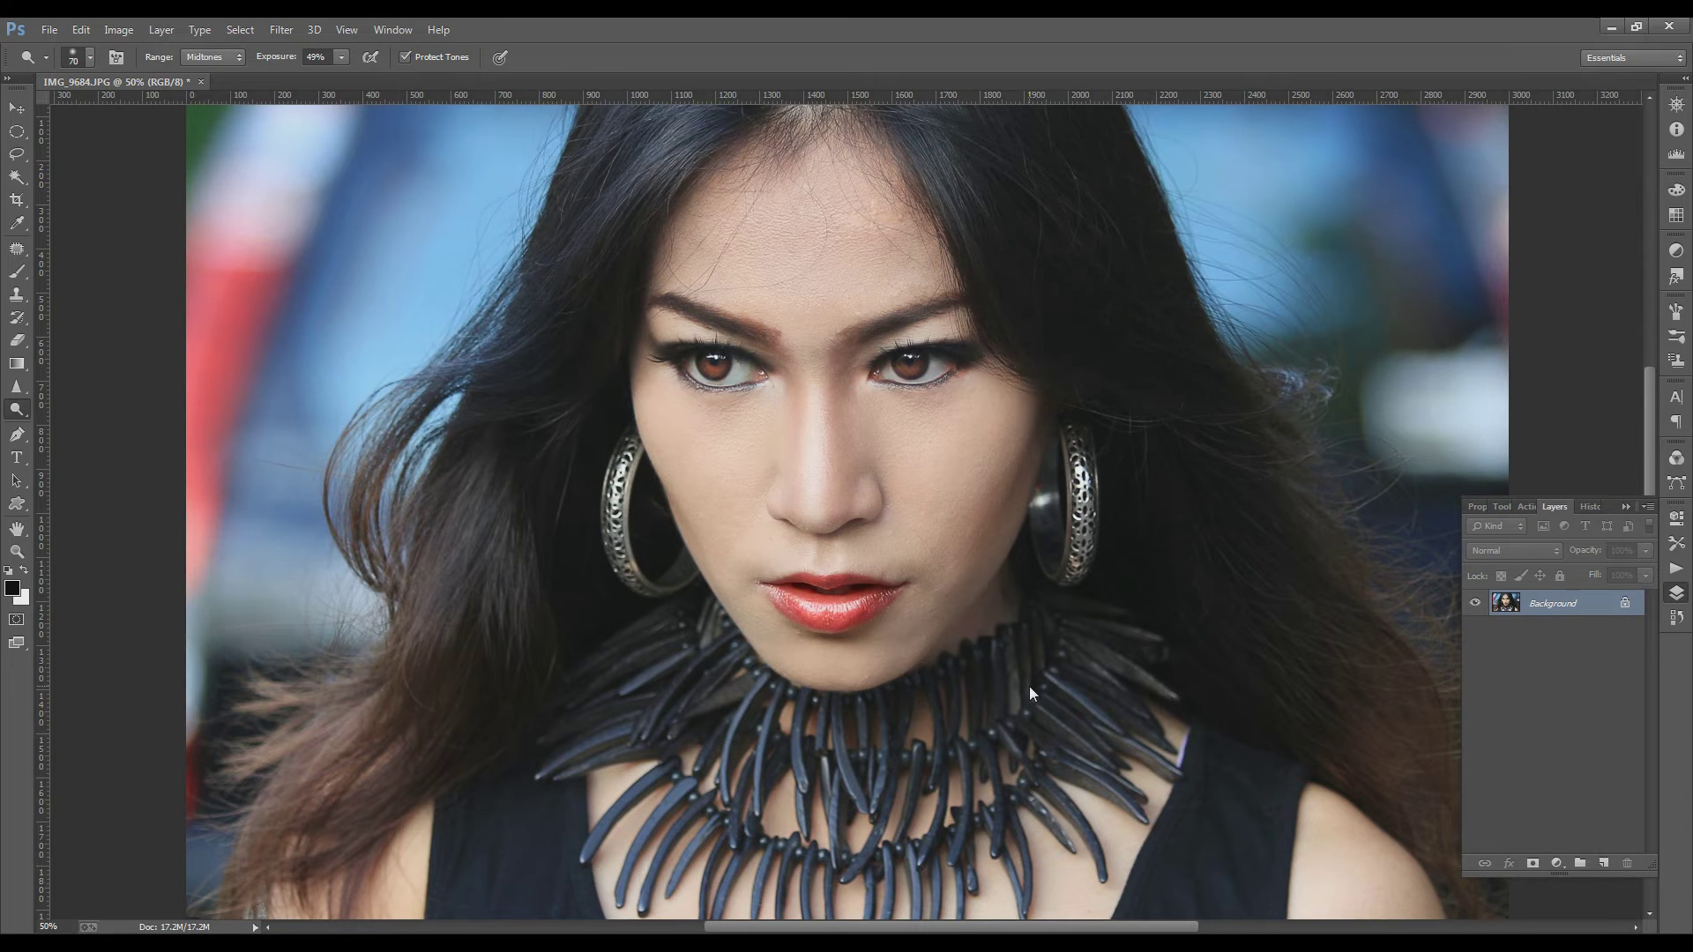
- In Liquify with a 250 brush, push both cheek edges out toward the earrings
key("ctrl+shift+x")
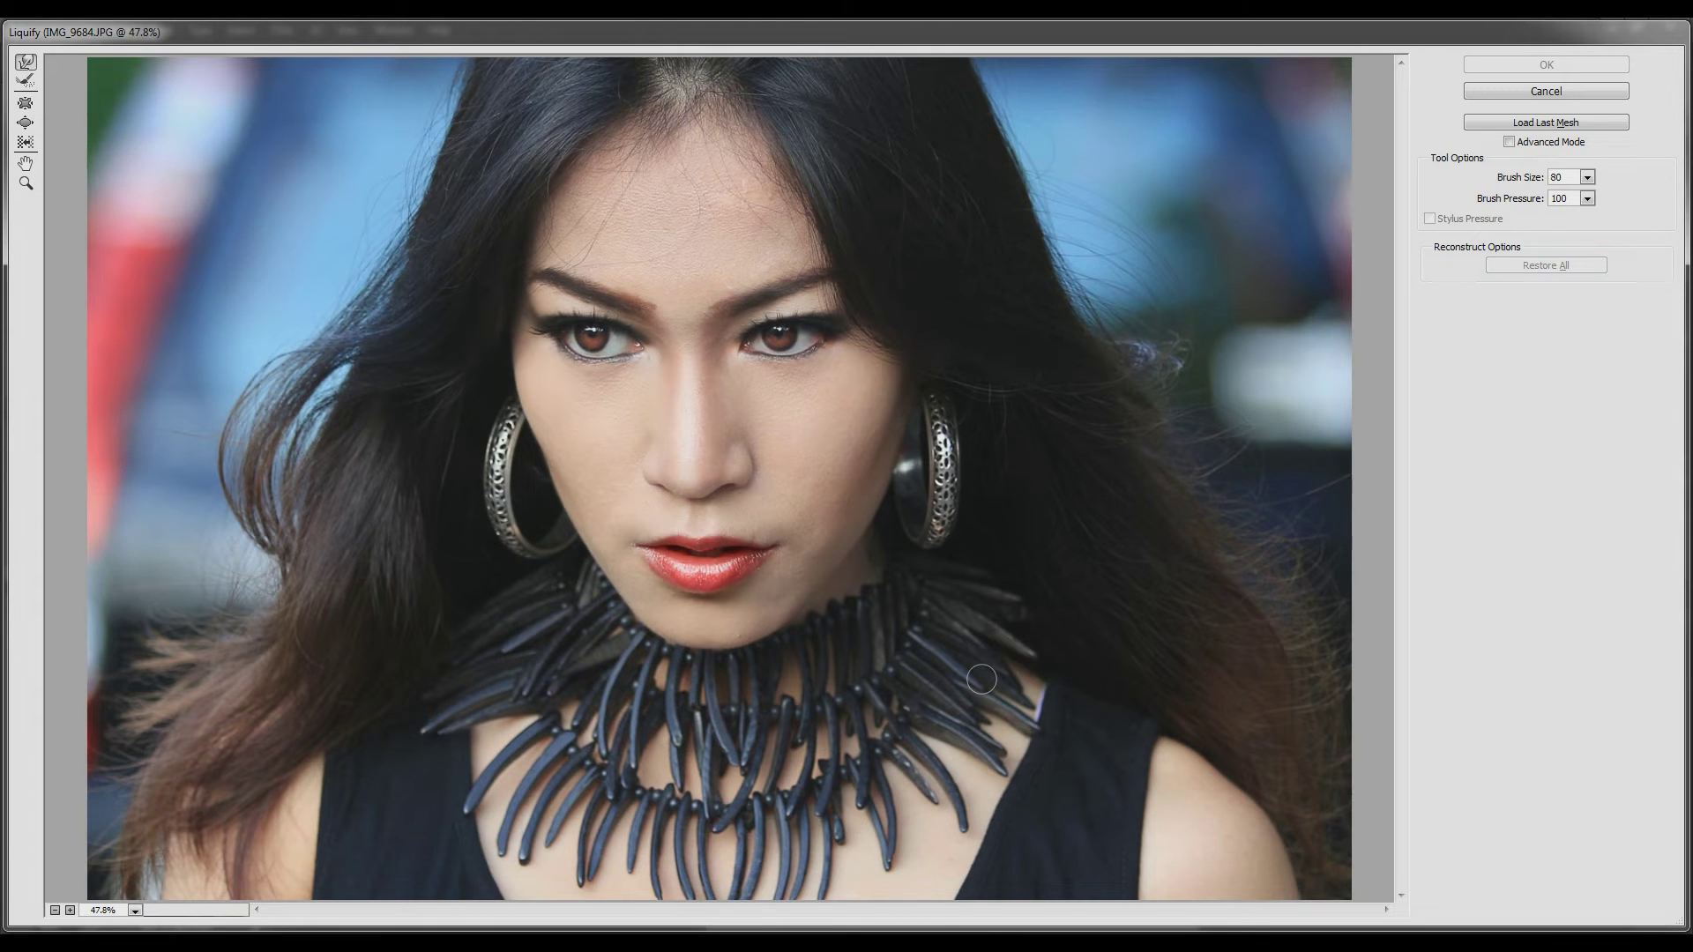
key("bracketright")
key("bracketright")
key("bracketright")
left_click_drag(568, 455, 550, 461)
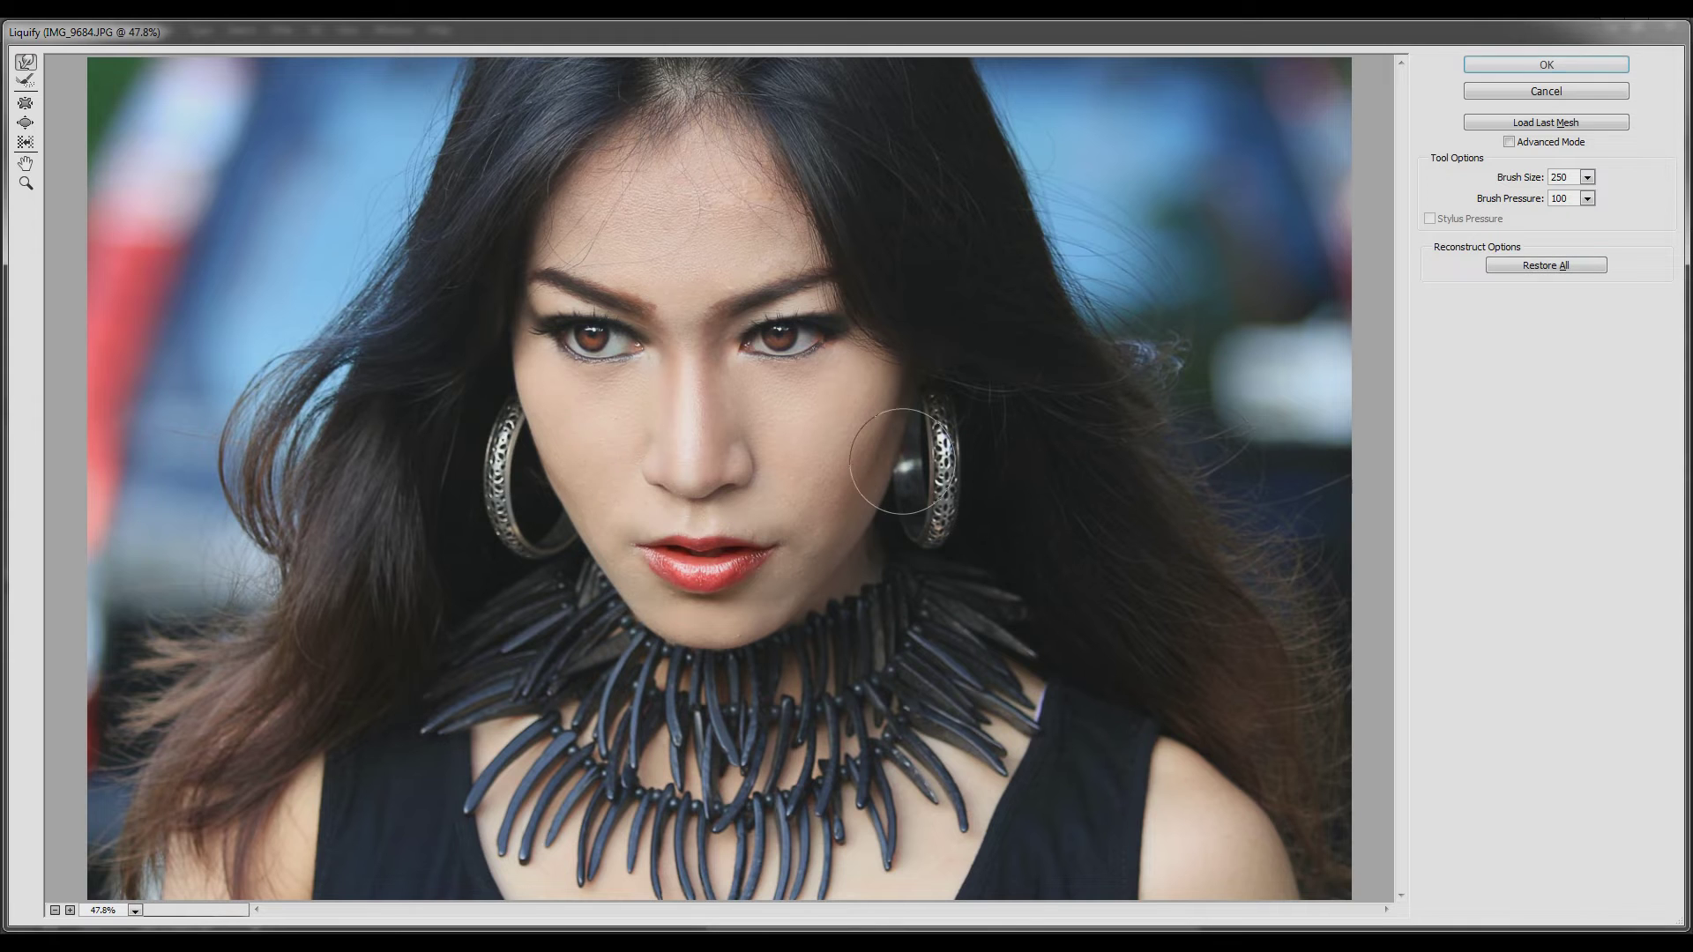
left_click_drag(885, 445, 903, 443)
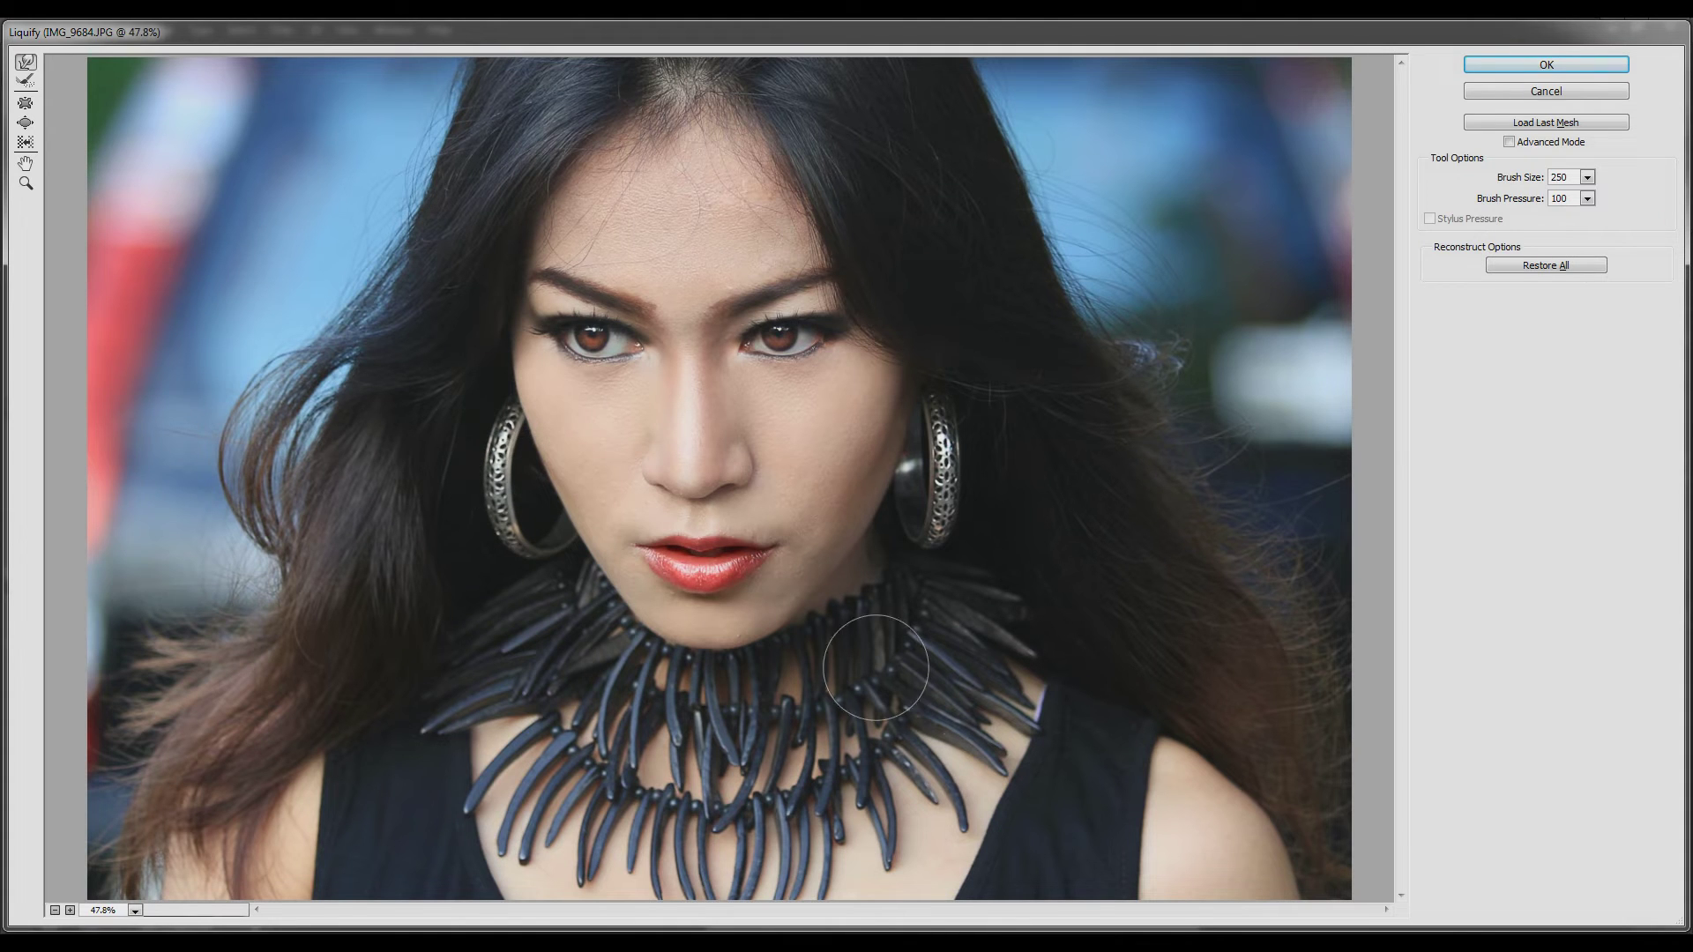
left_click_drag(473, 377, 492, 384)
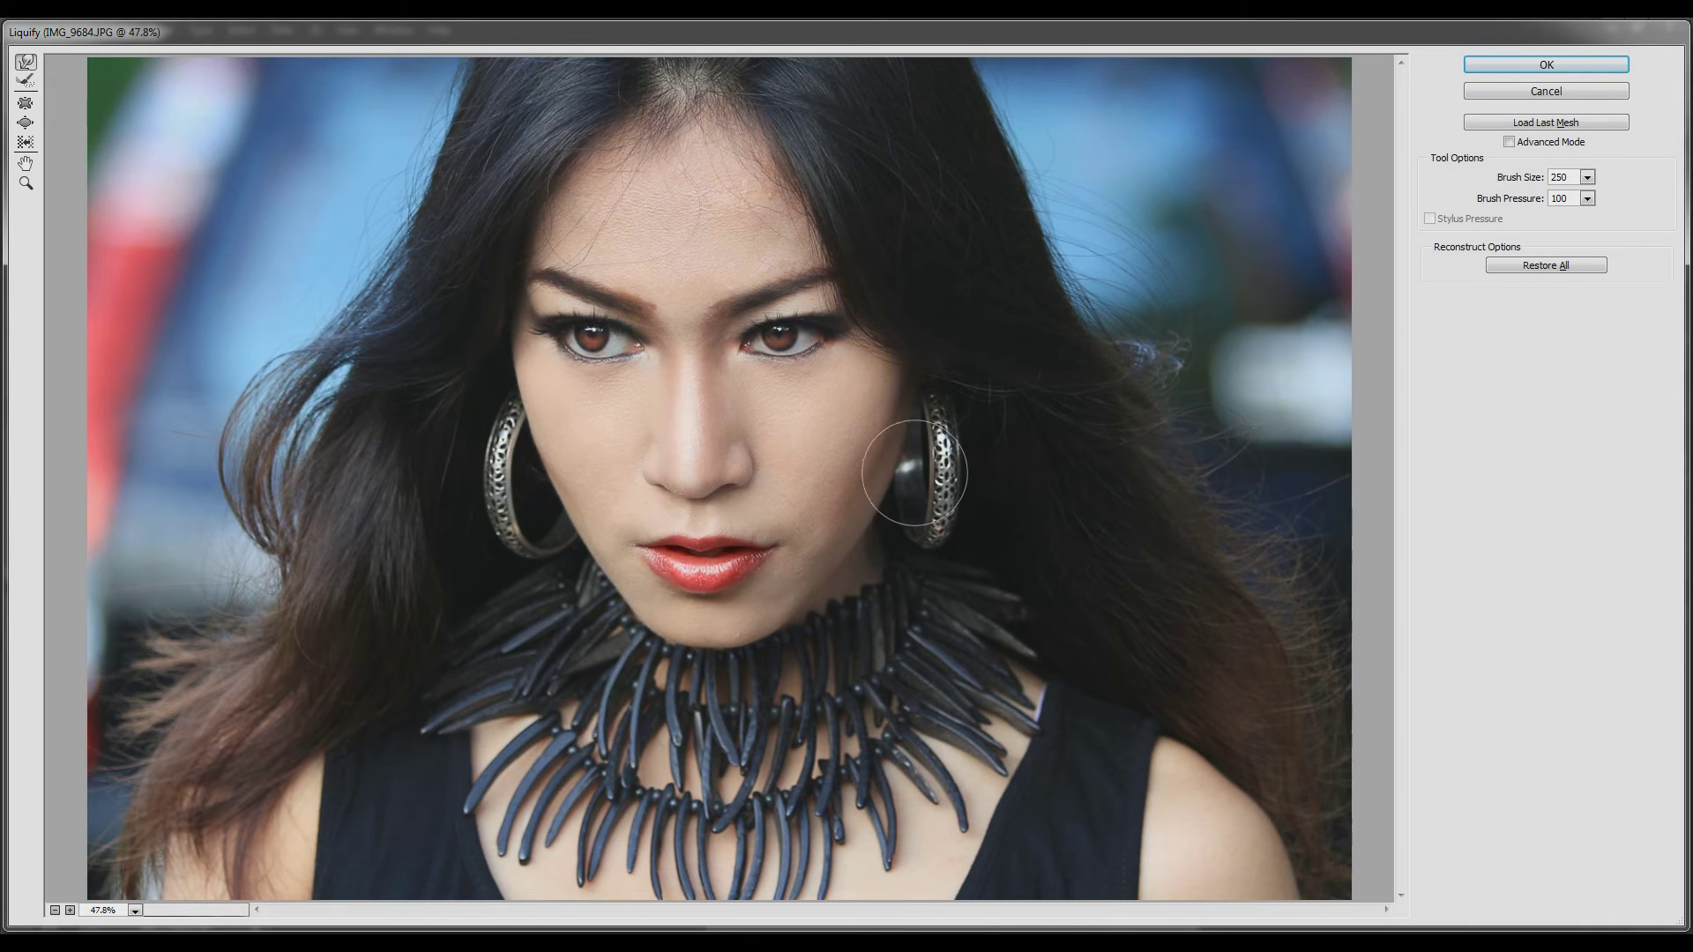
- Lift the left eyebrow slightly with a 175 brush and apply the Liquify warp
key("bracketleft")
key("bracketleft")
key("bracketleft")
key("bracketleft")
left_click_drag(572, 291, 573, 288)
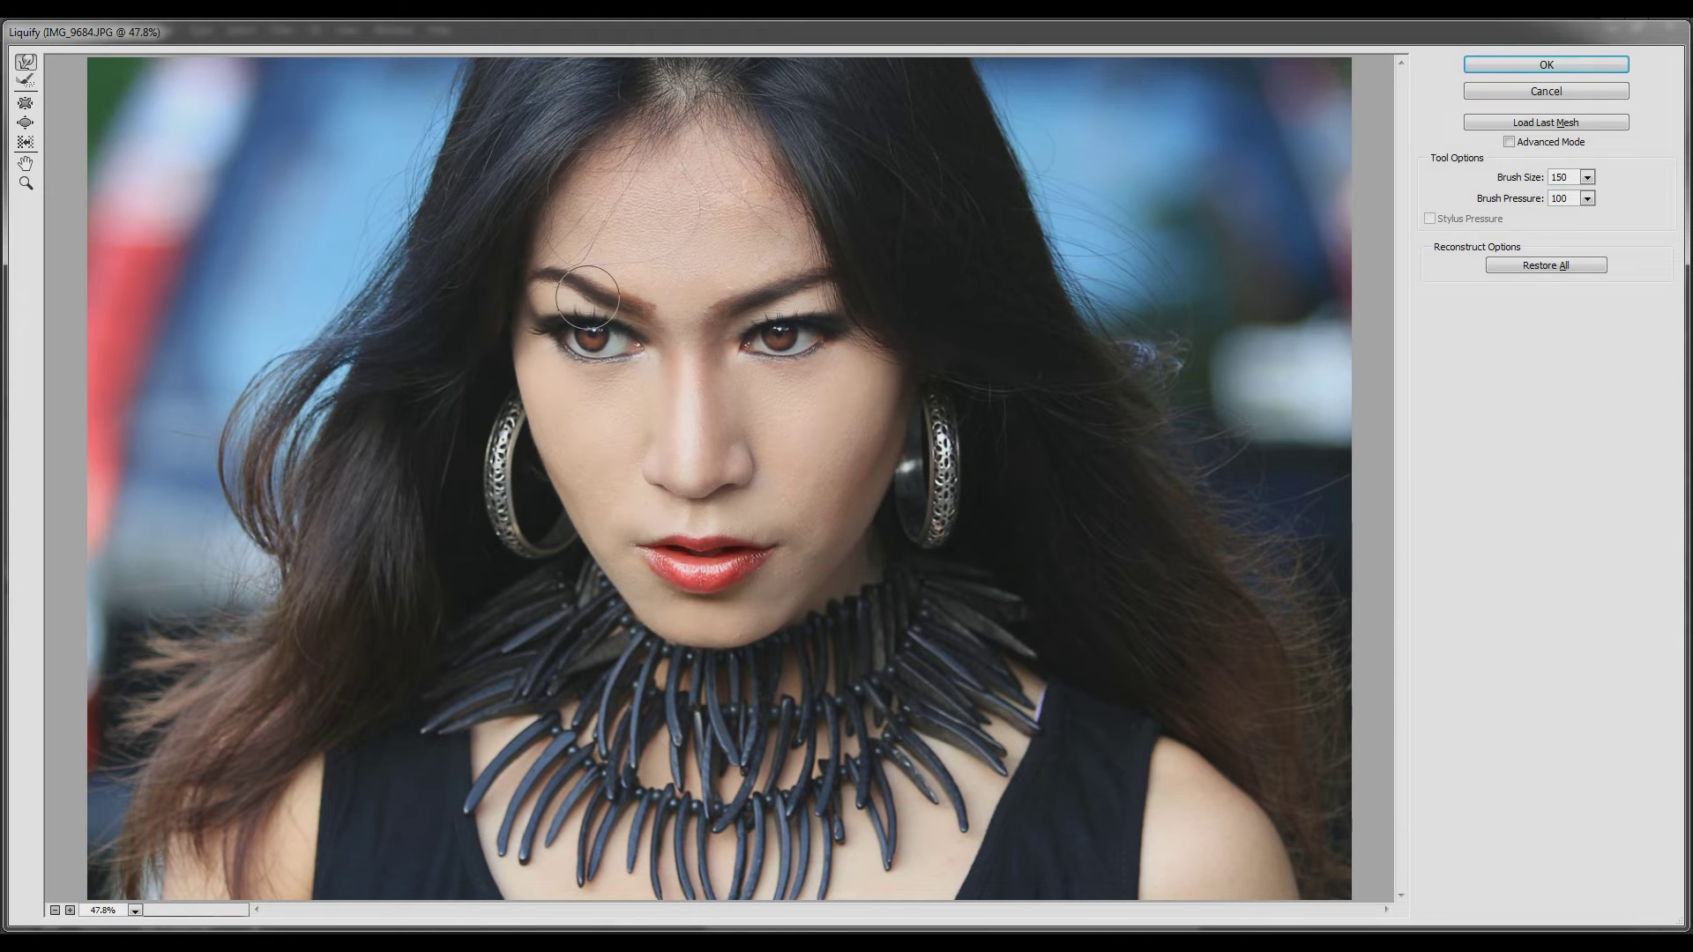
left_click_drag(593, 300, 593, 298)
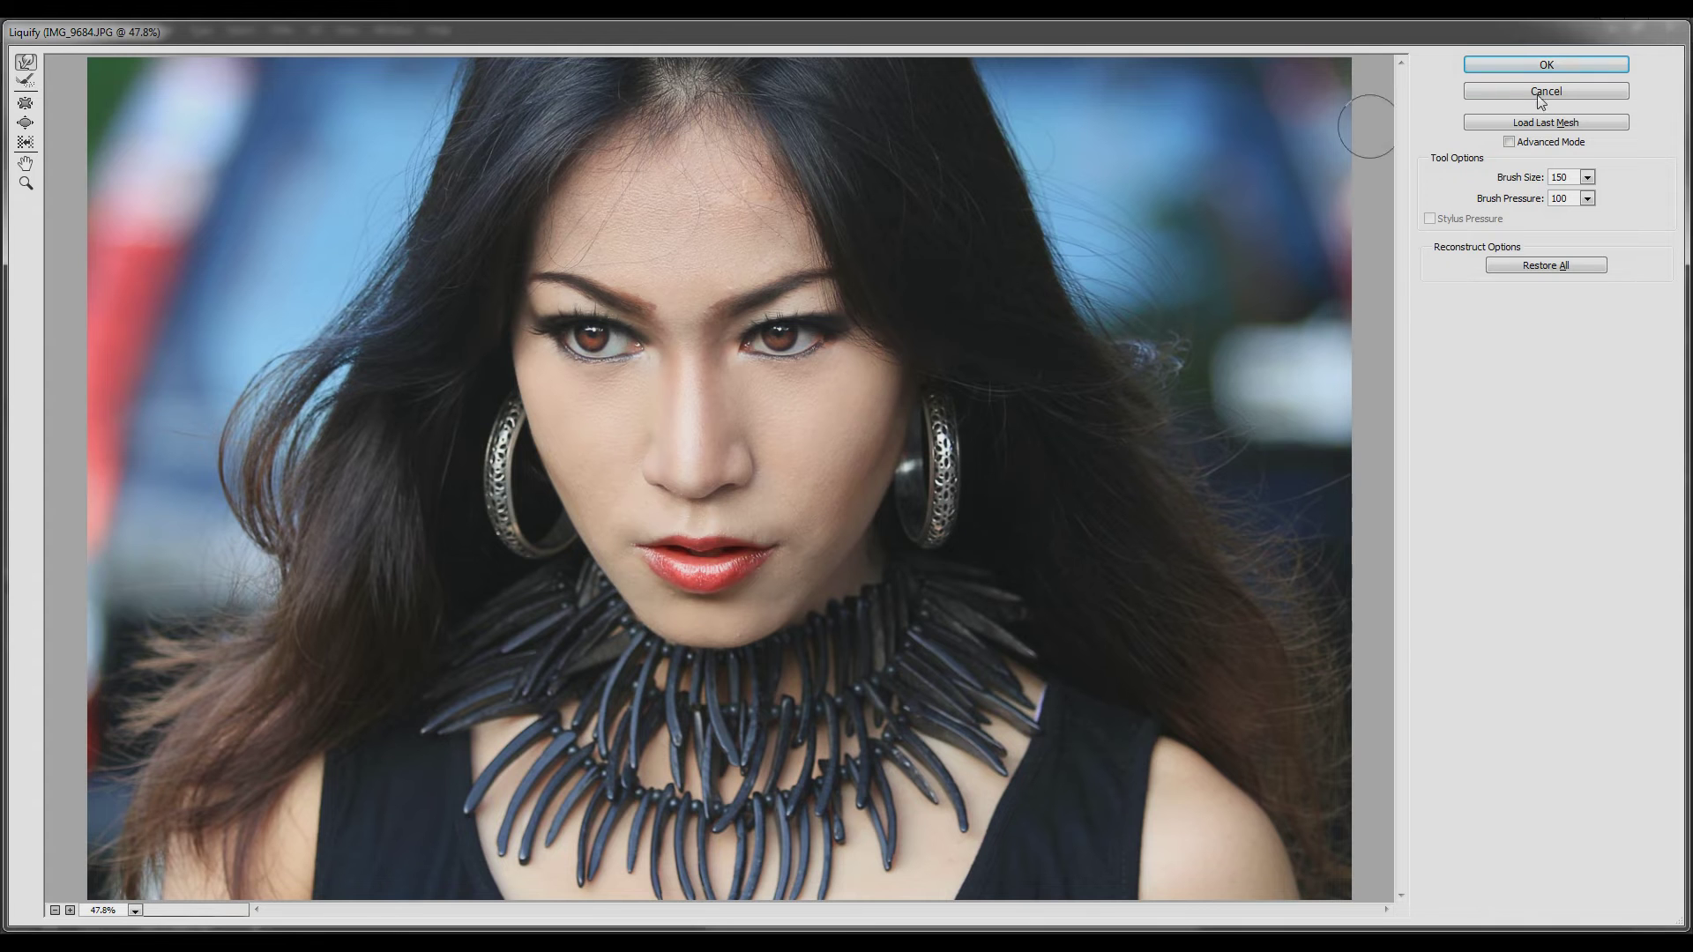
left_click(1547, 65)
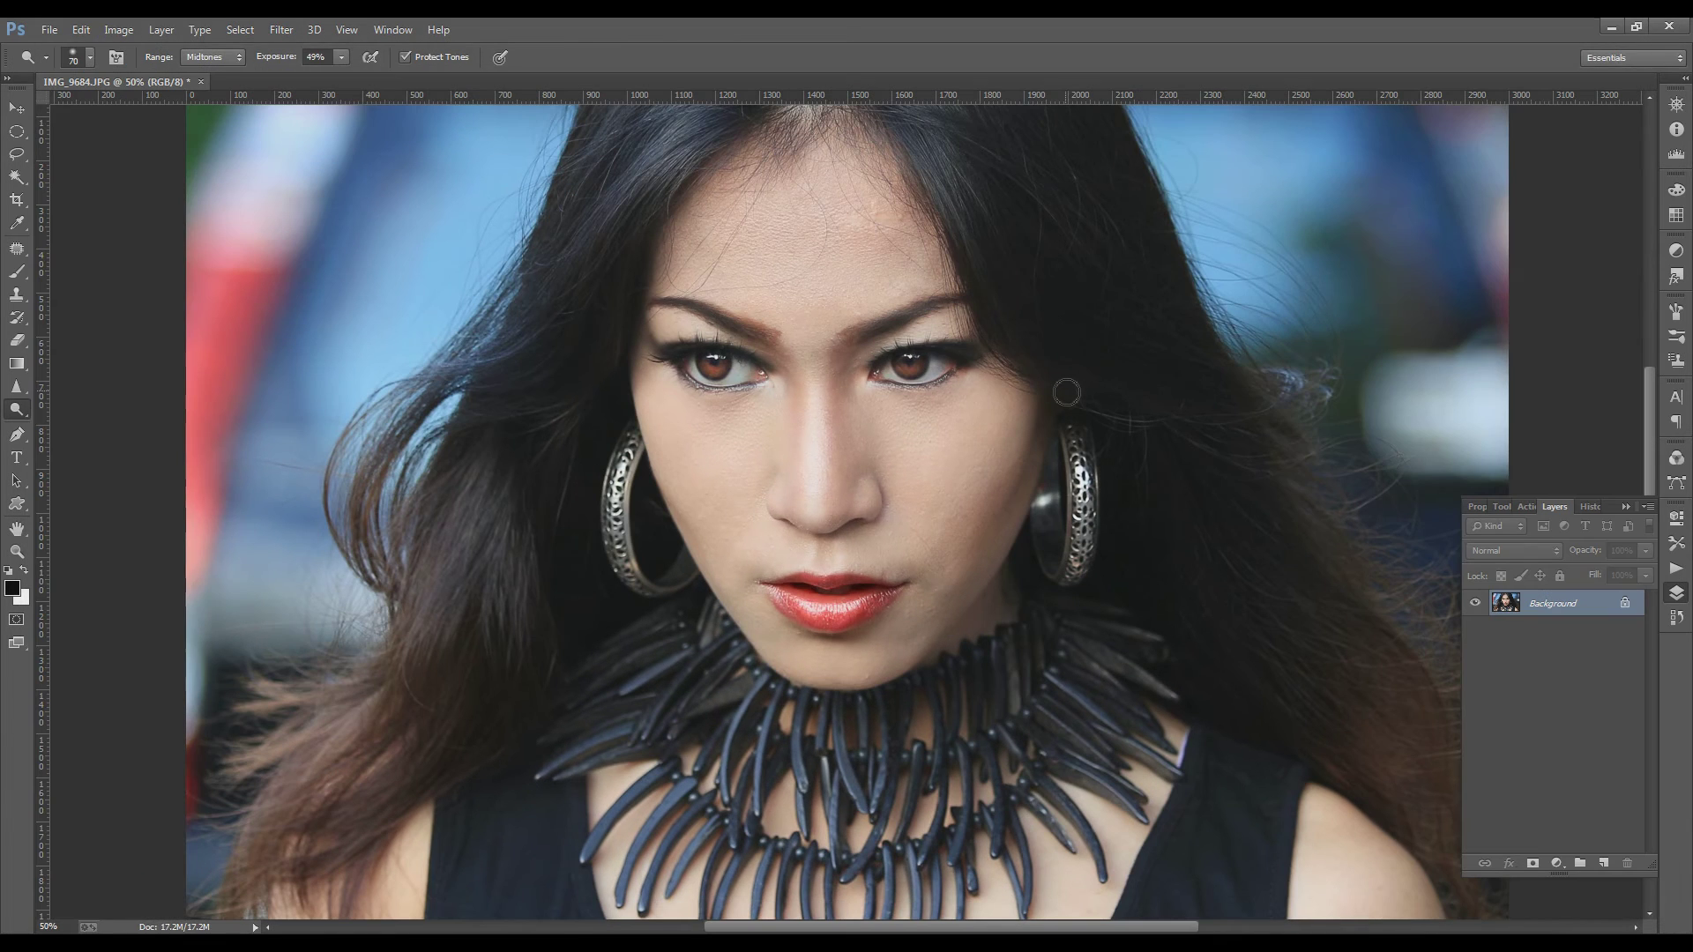
- Compare the Liquify result via undo/redo and zoom in to 100% on the face
key("ctrl+z")
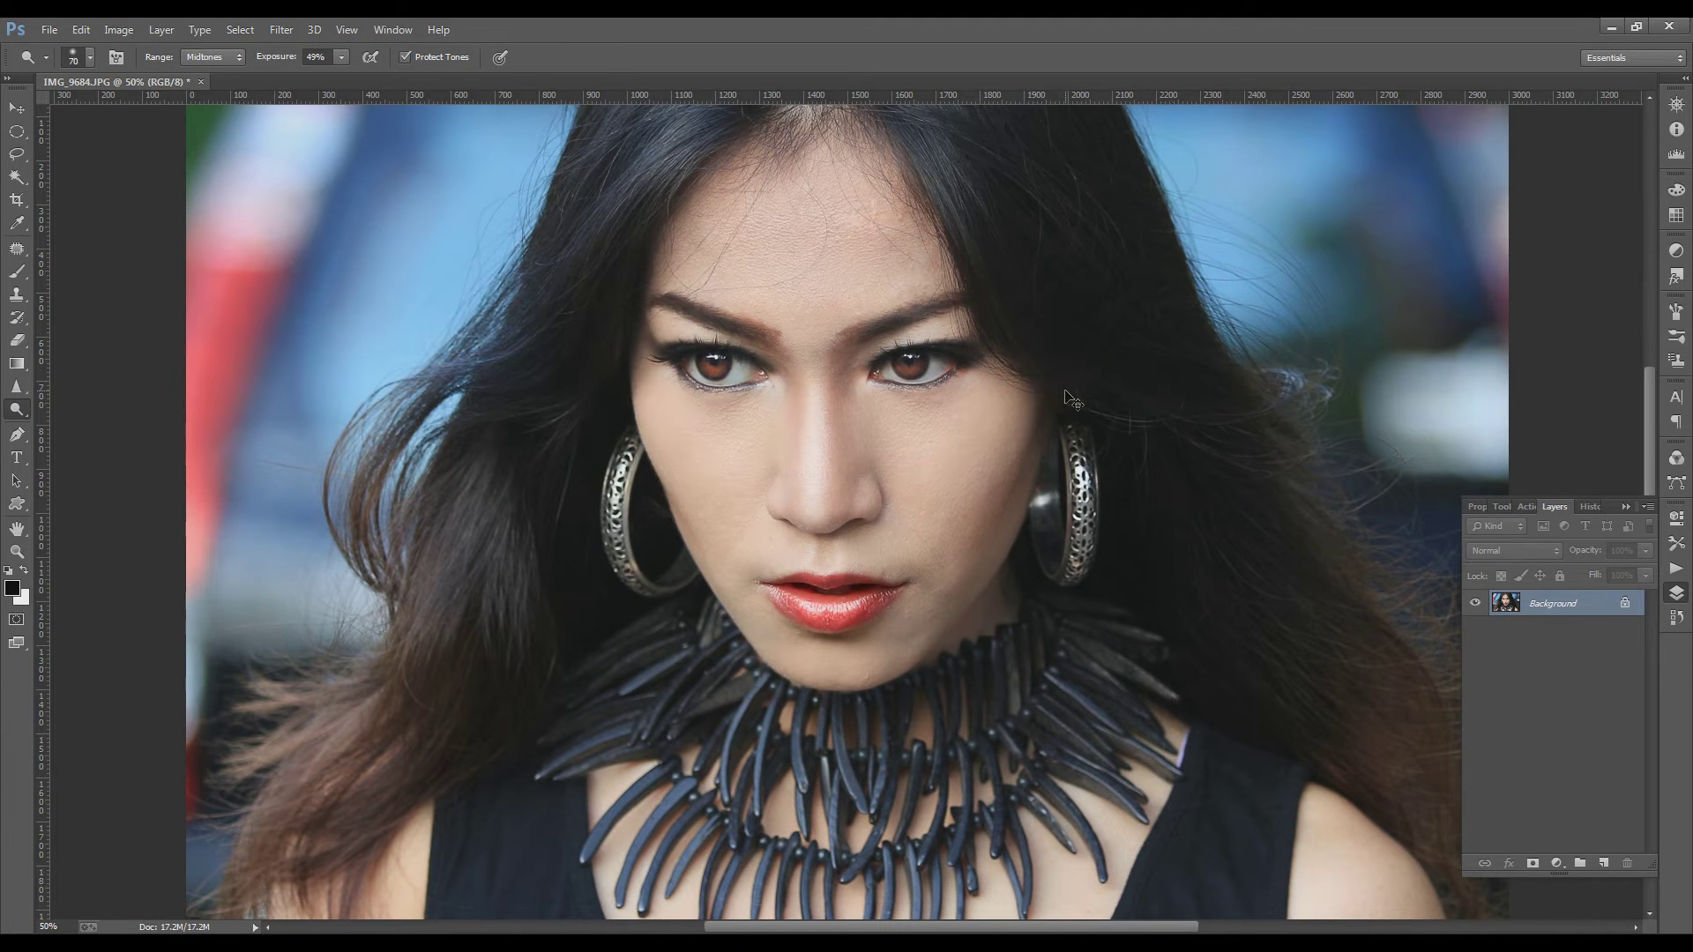
key("ctrl+z")
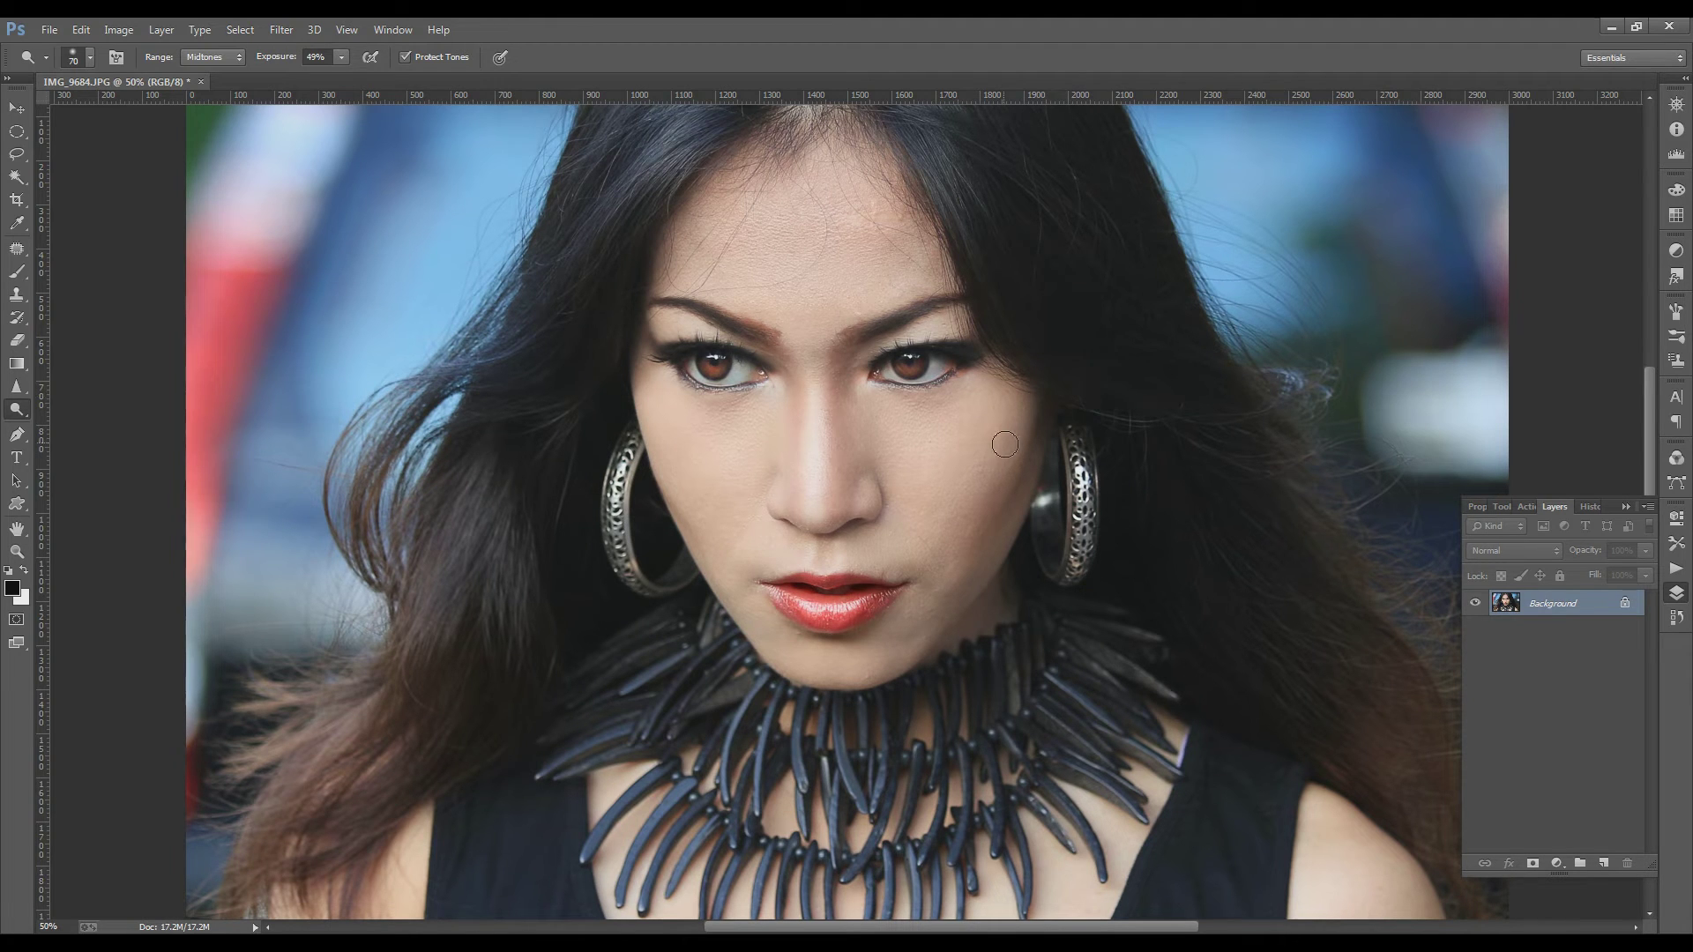
left_click(17, 552)
left_click(837, 520)
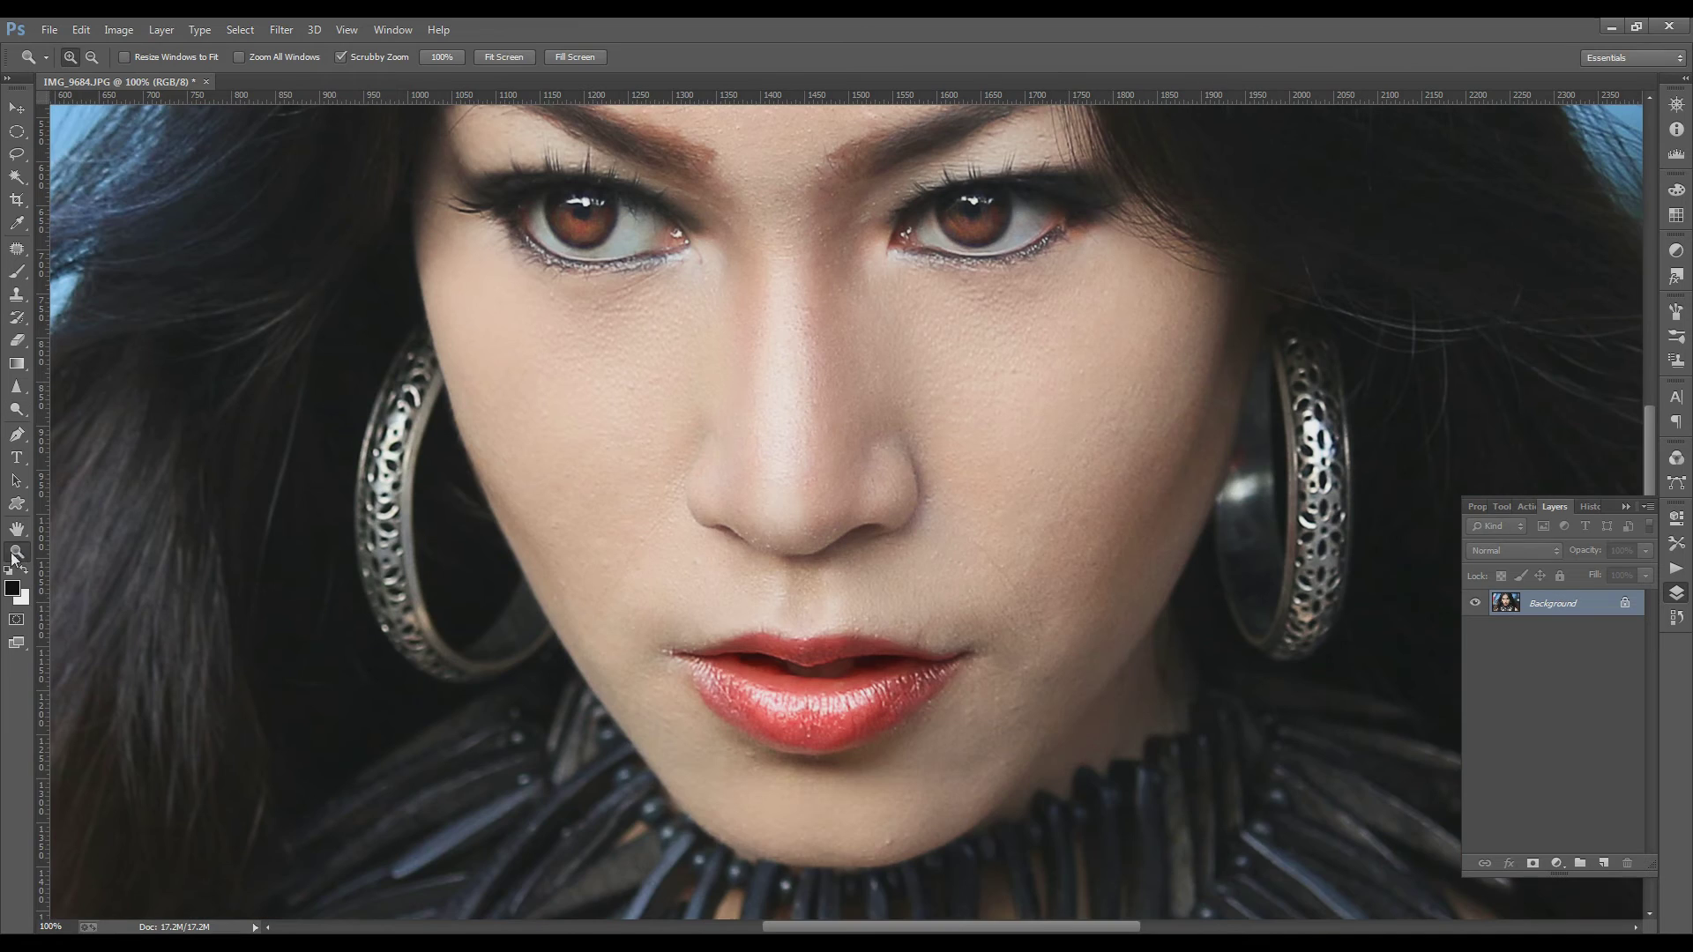
scroll(770, 353, "up", 2)
scroll(771, 354, "up", 3)
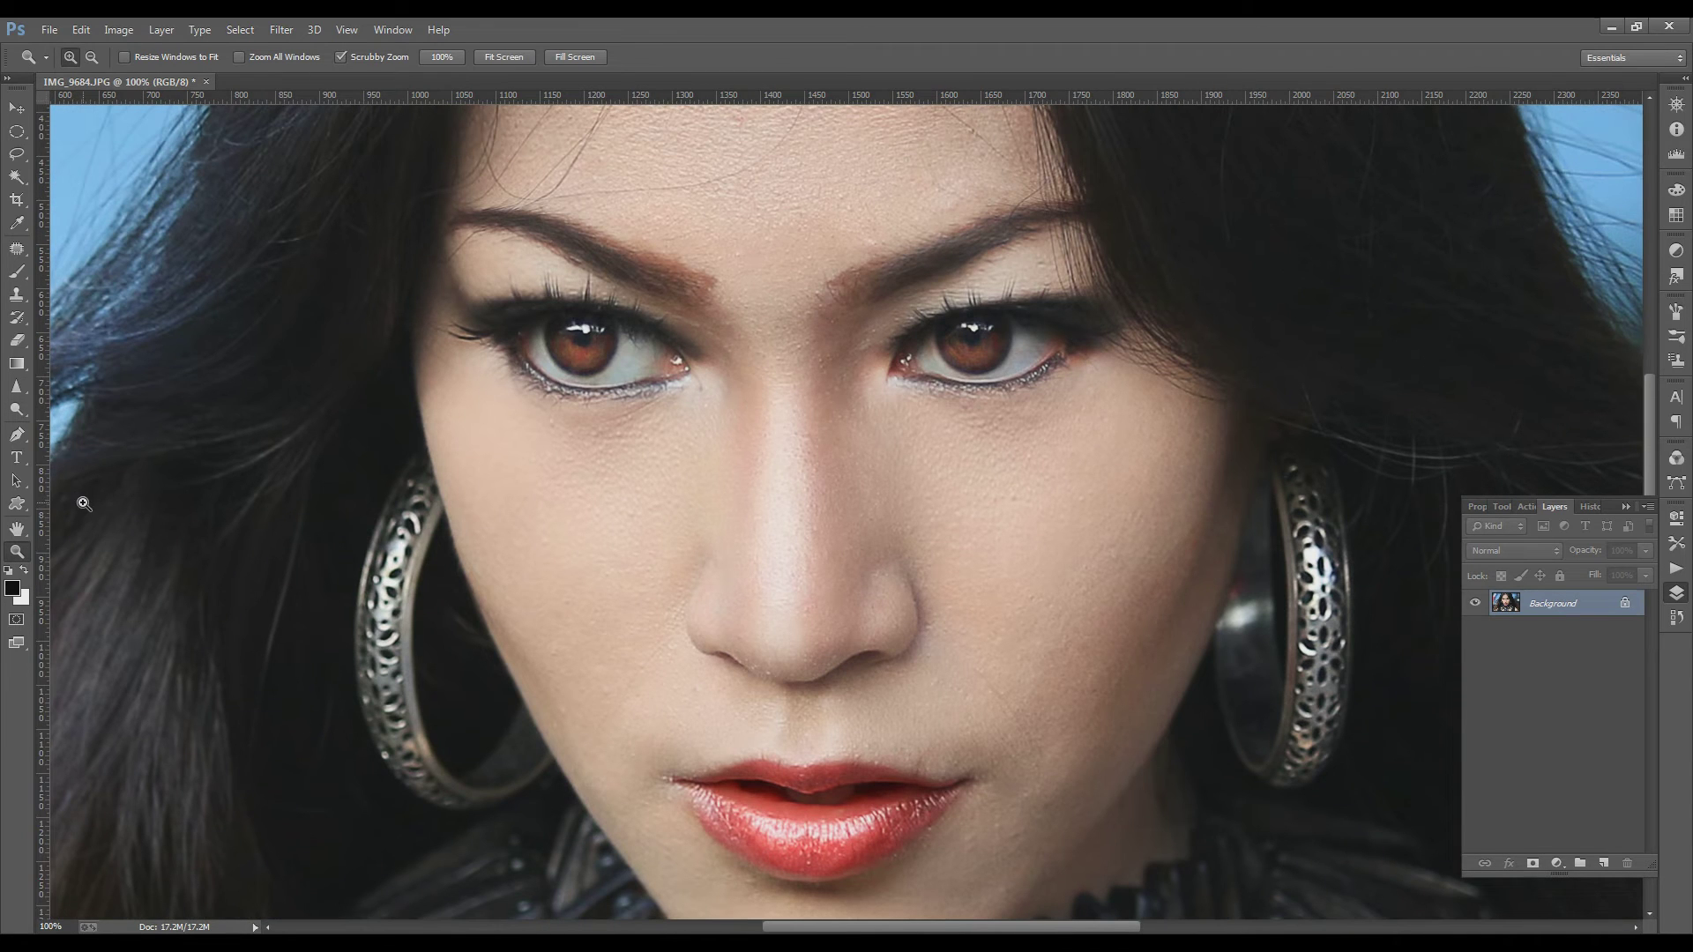
- Dodge the left and right irises with a small brush, then zoom back out
left_click_drag(17, 410, 80, 407)
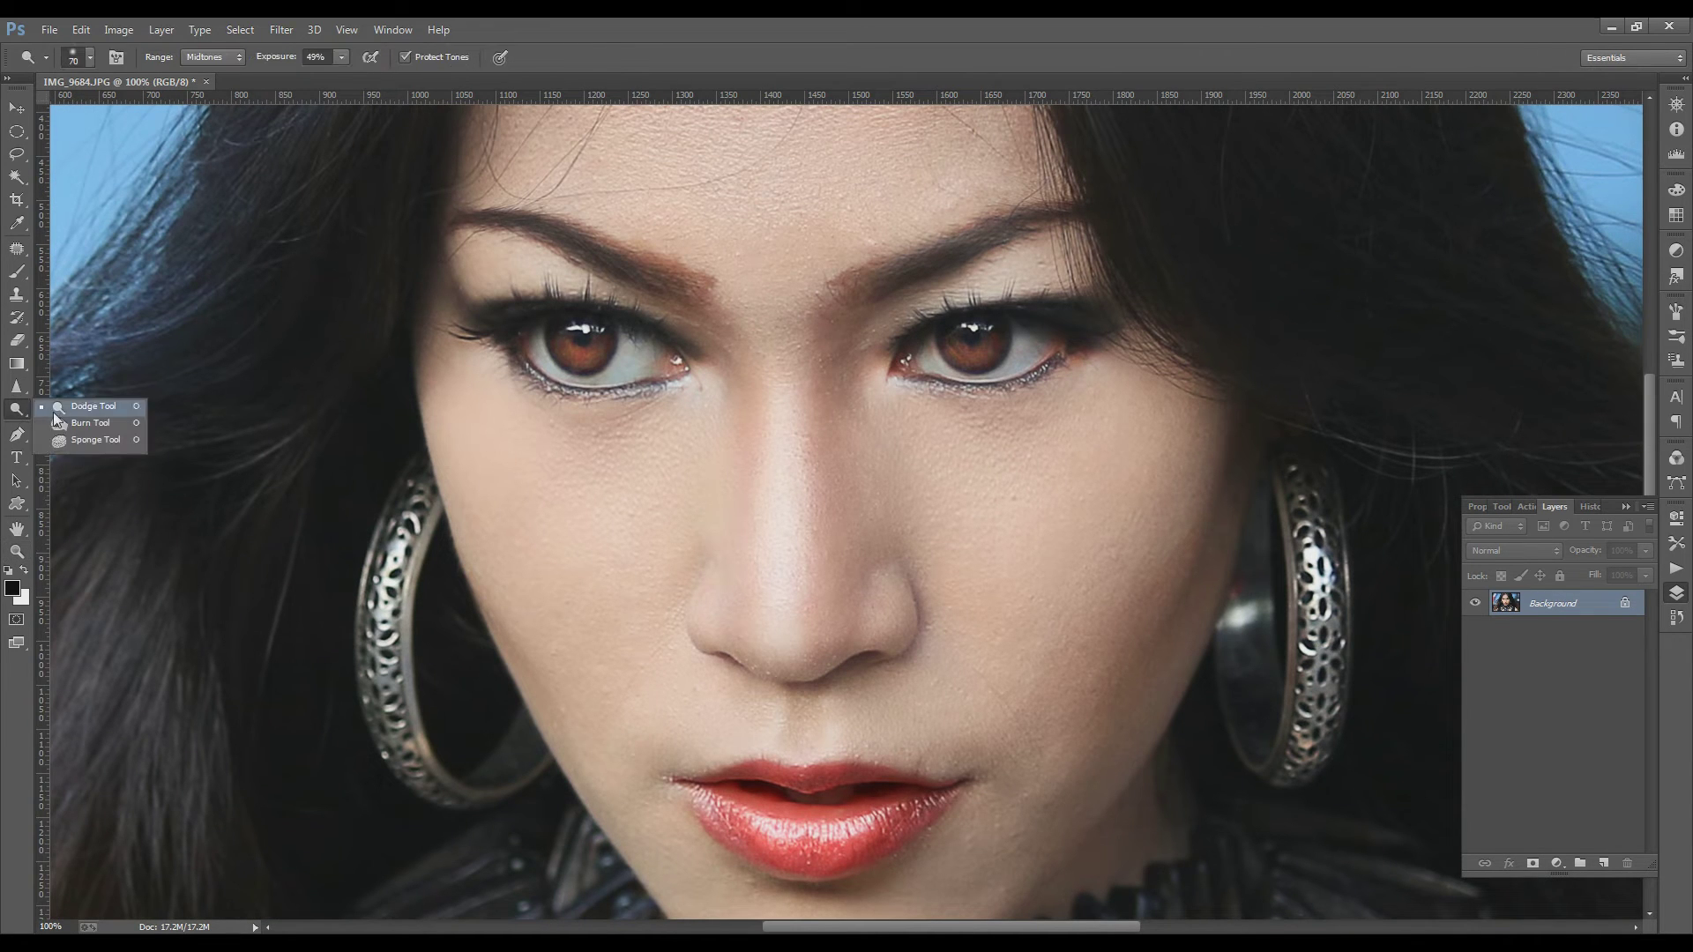
key("bracketleft")
key("bracketleft")
key("bracketleft")
key("bracketleft")
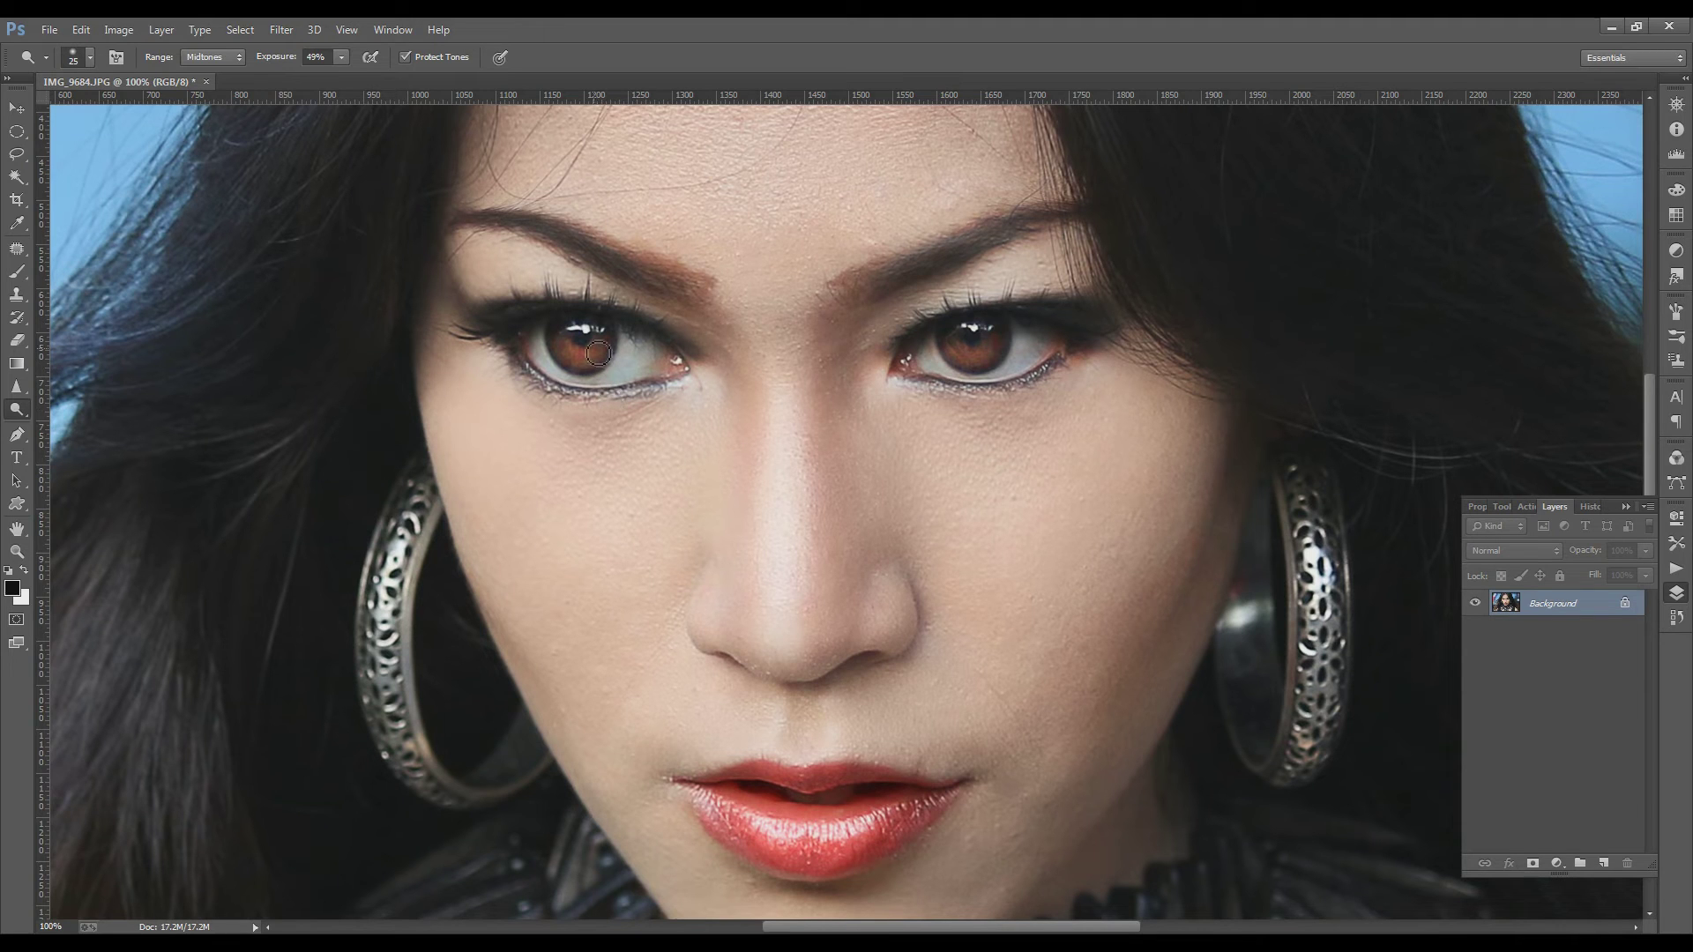
key("bracketleft")
left_click_drag(601, 356, 605, 356)
left_click_drag(605, 356, 587, 365)
left_click_drag(992, 362, 980, 357)
key("ctrl+minus")
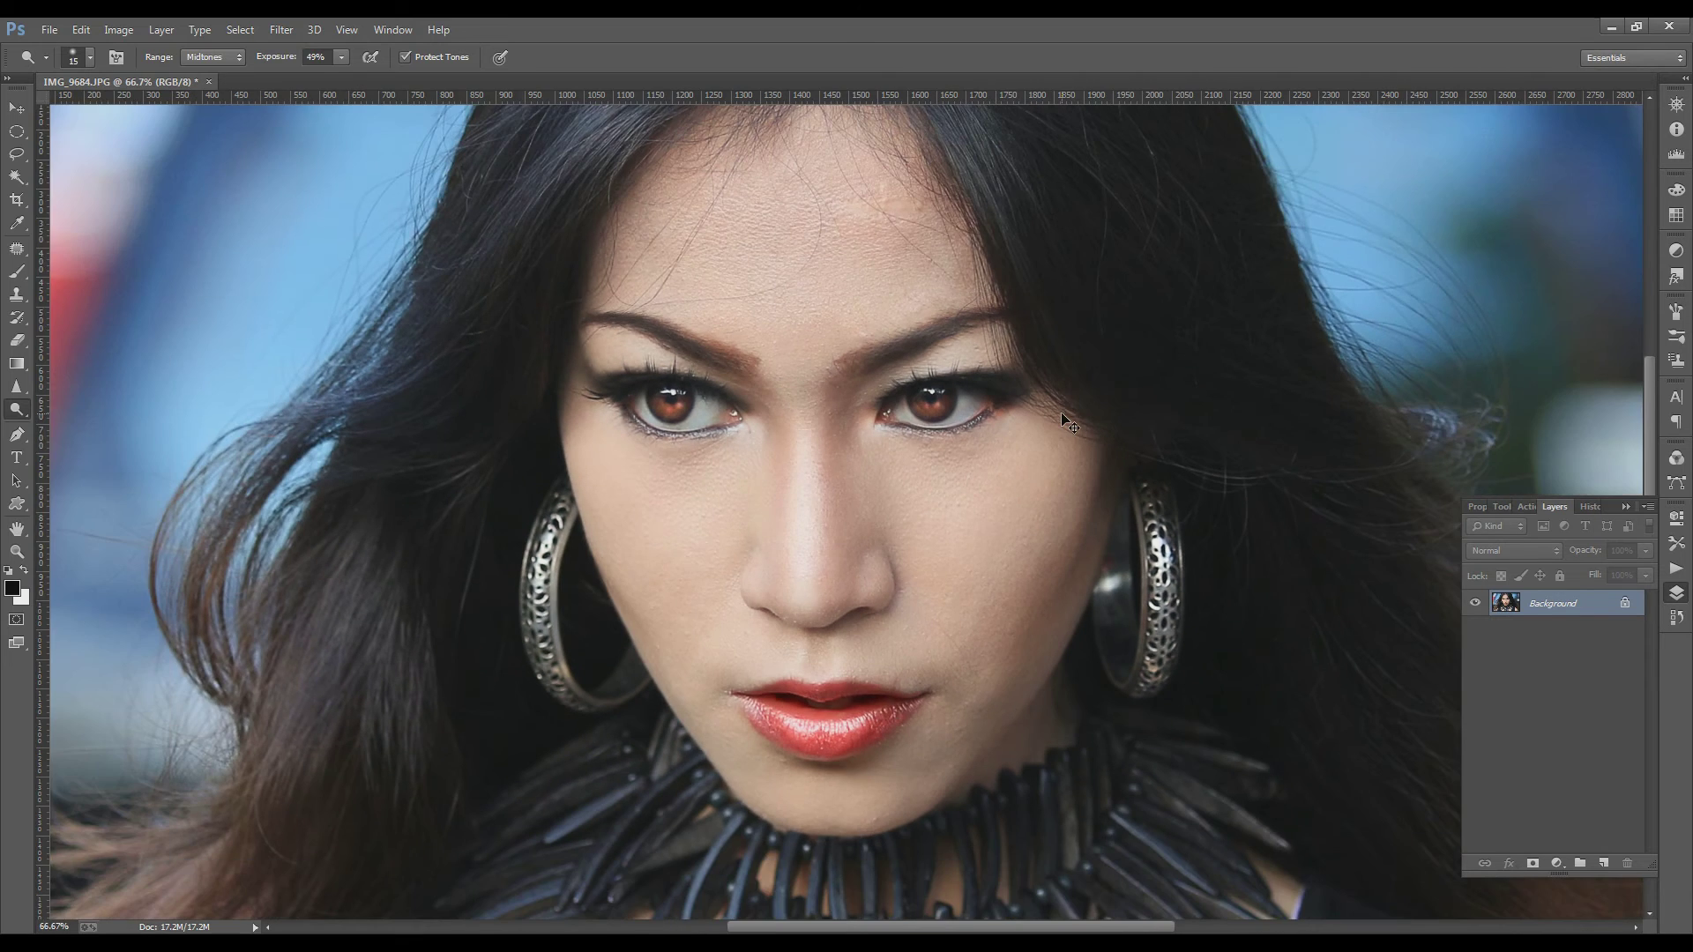
key("ctrl+minus")
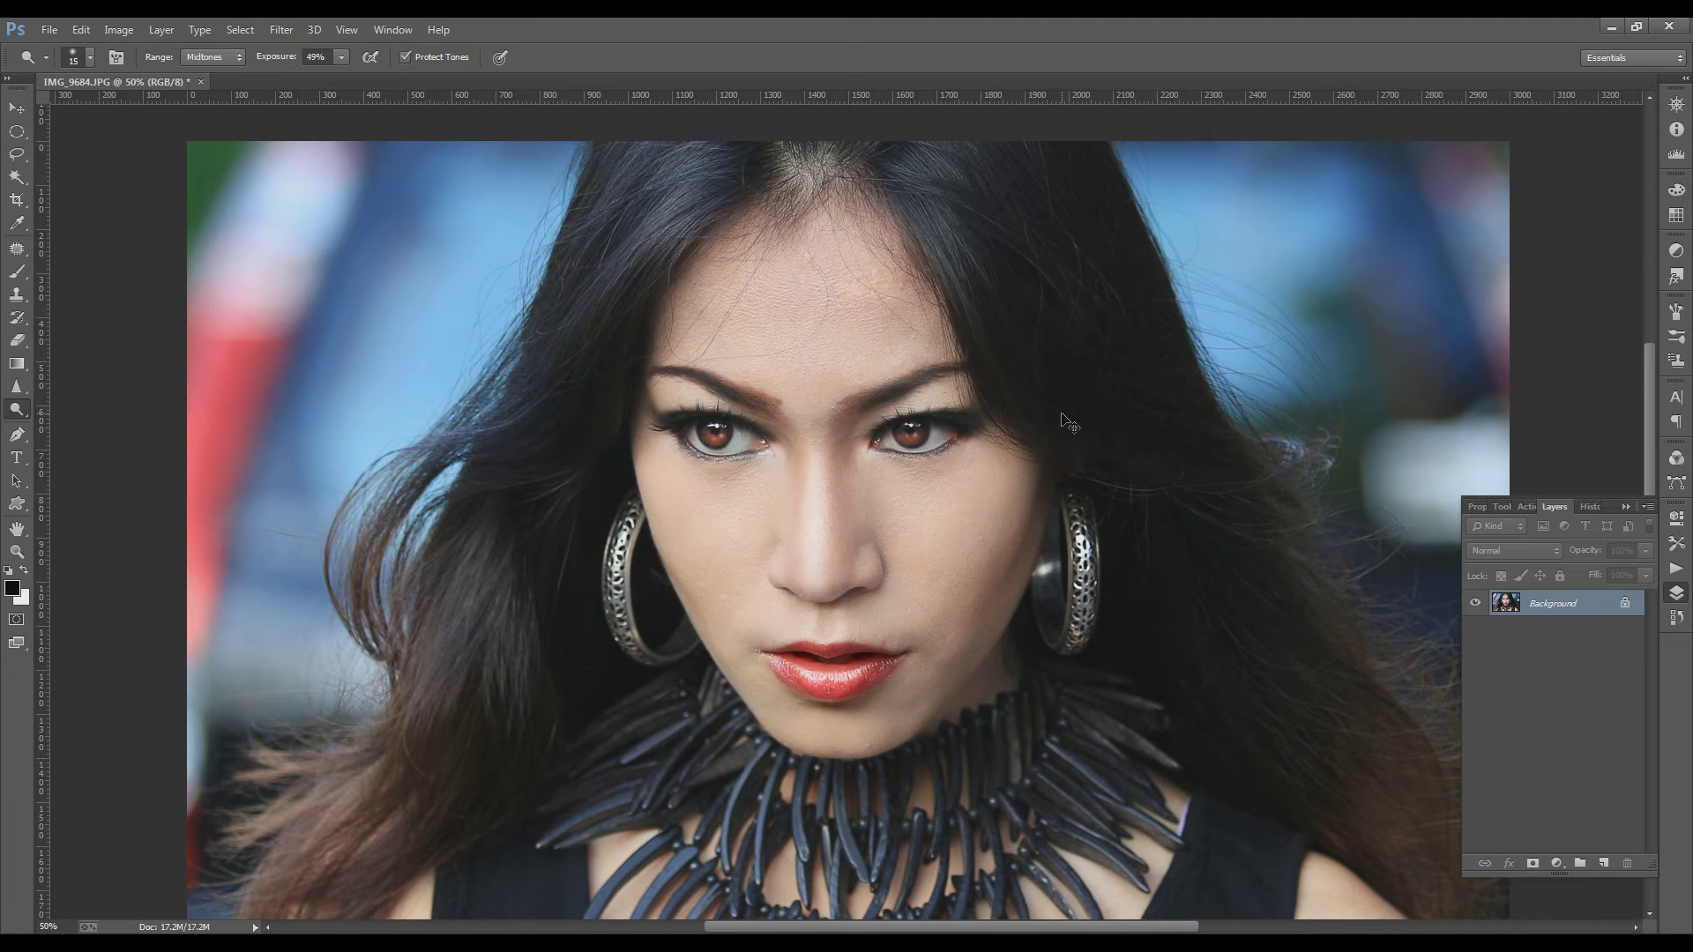
- Duplicate the photo to Layer 1 and apply Gaussian Blur to the Background beneath it
key("ctrl+j")
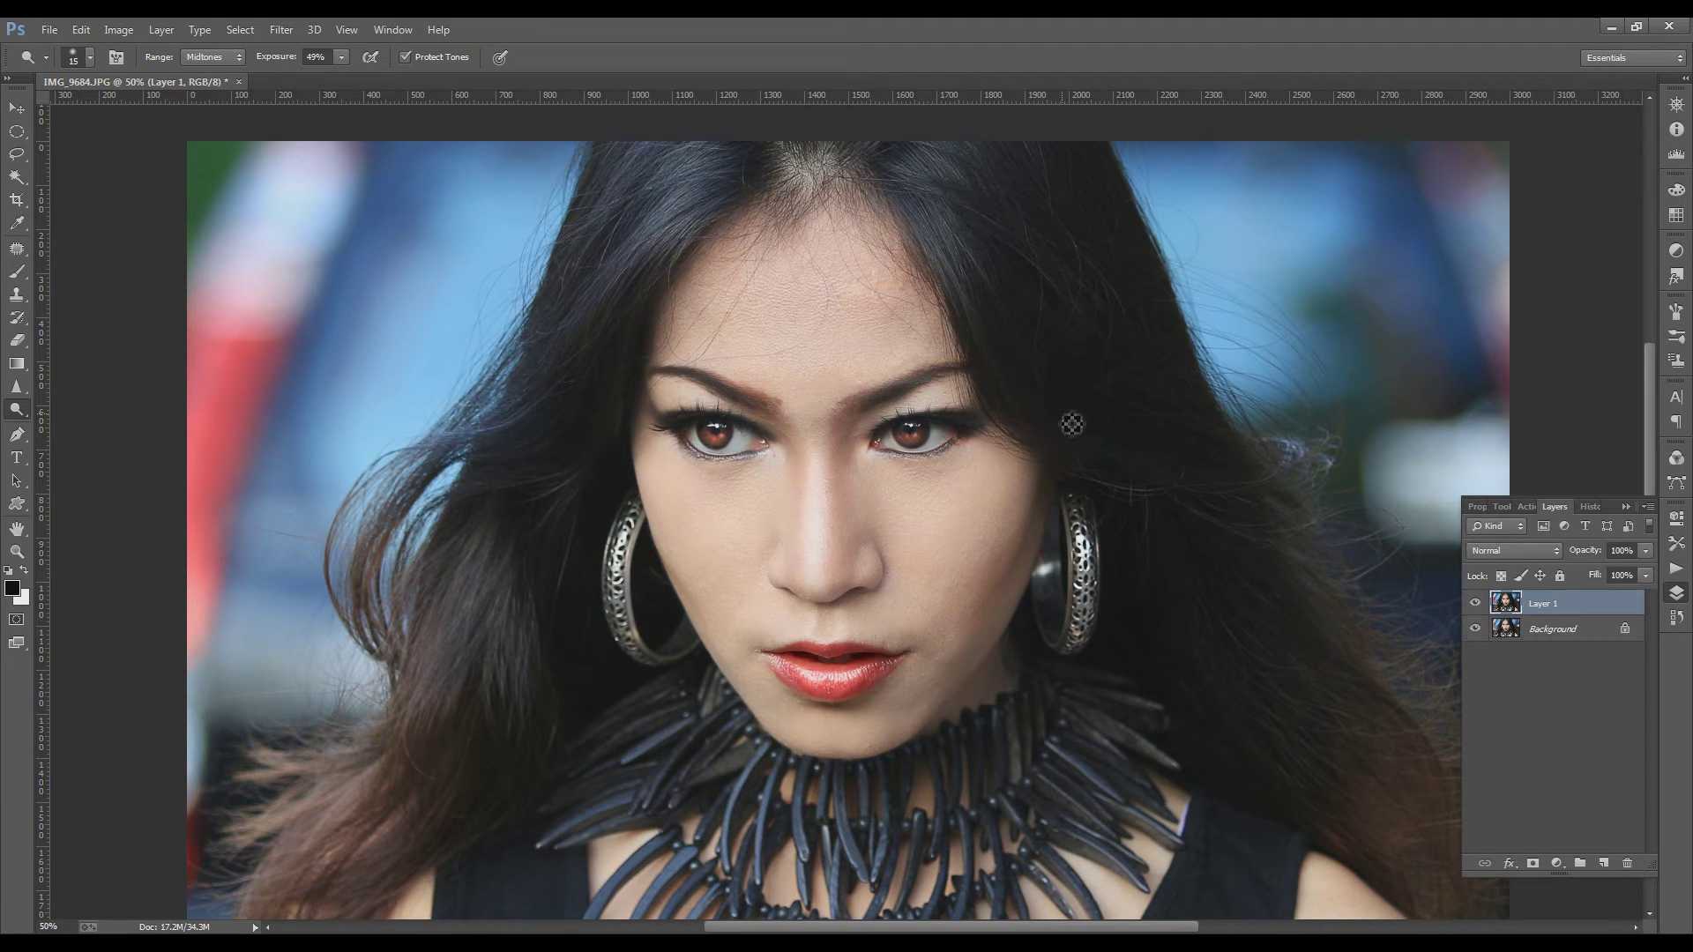
left_click(1549, 629)
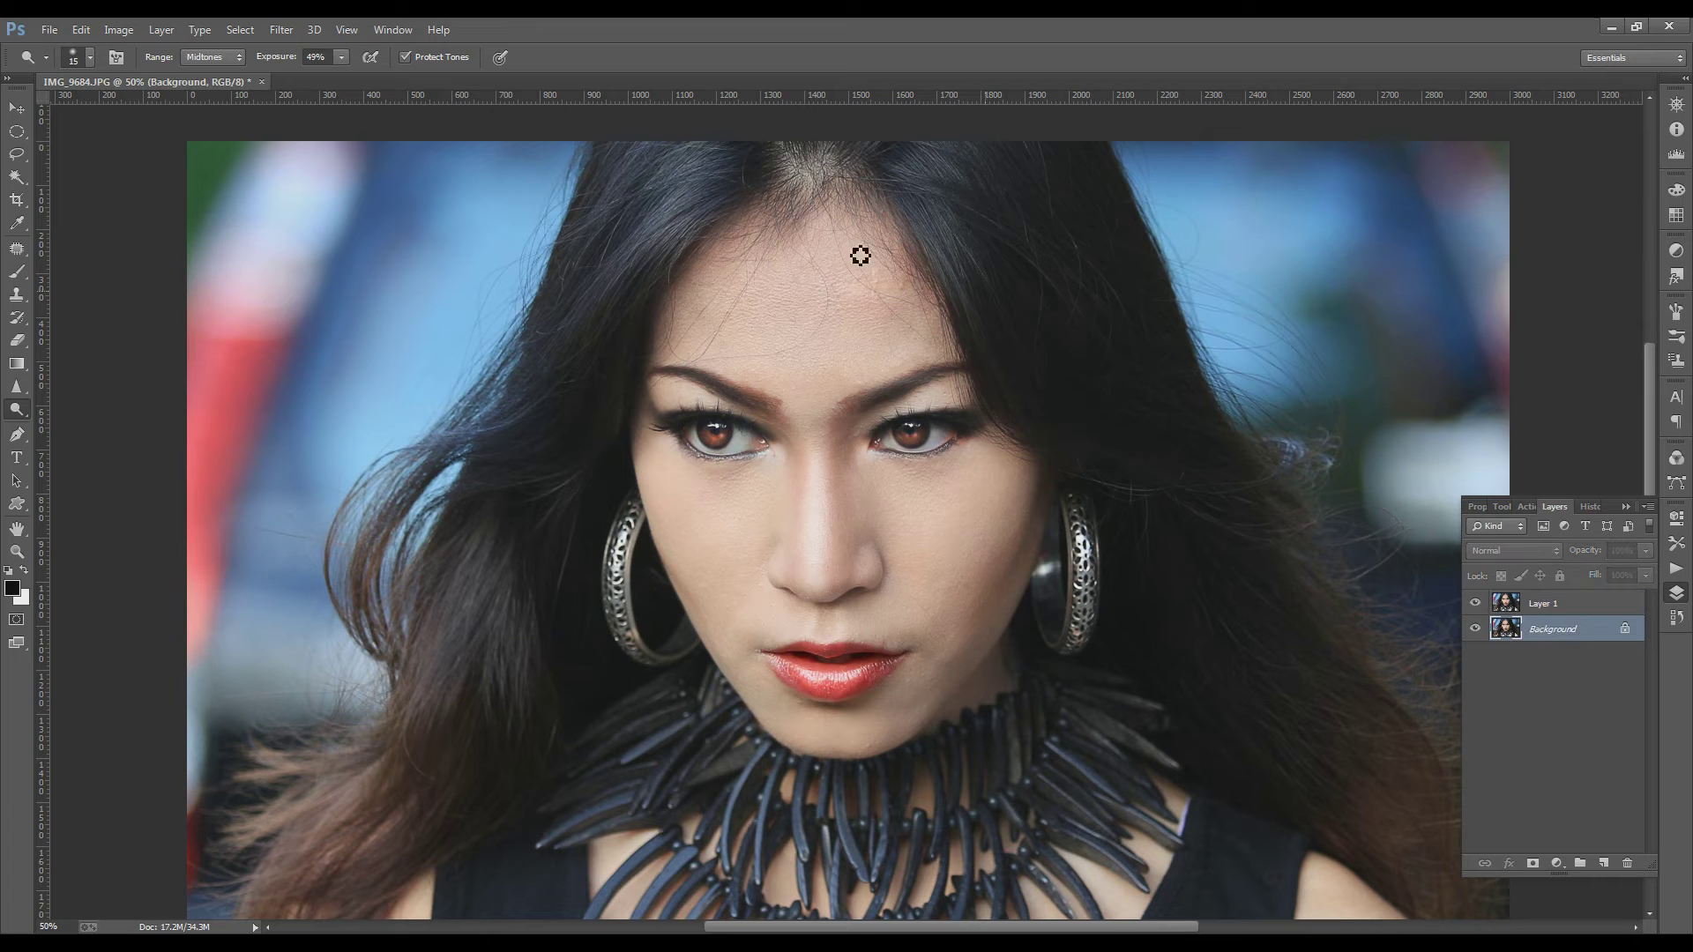
left_click(1475, 603)
left_click(279, 32)
mouse_move(386, 224)
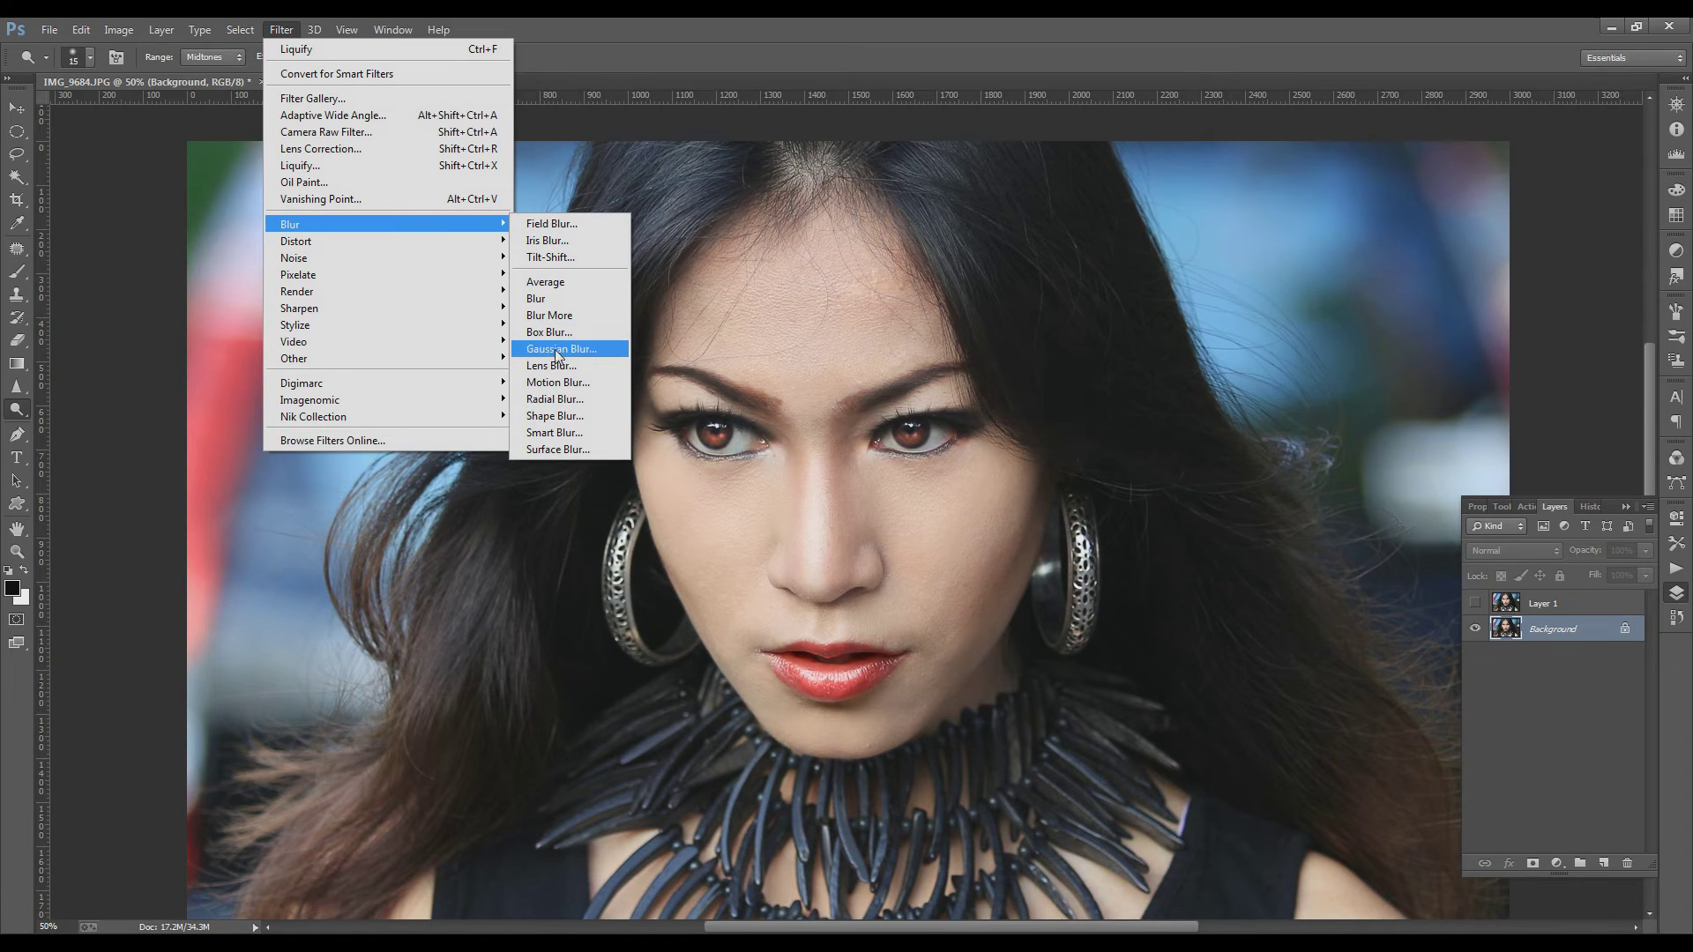
left_click(558, 348)
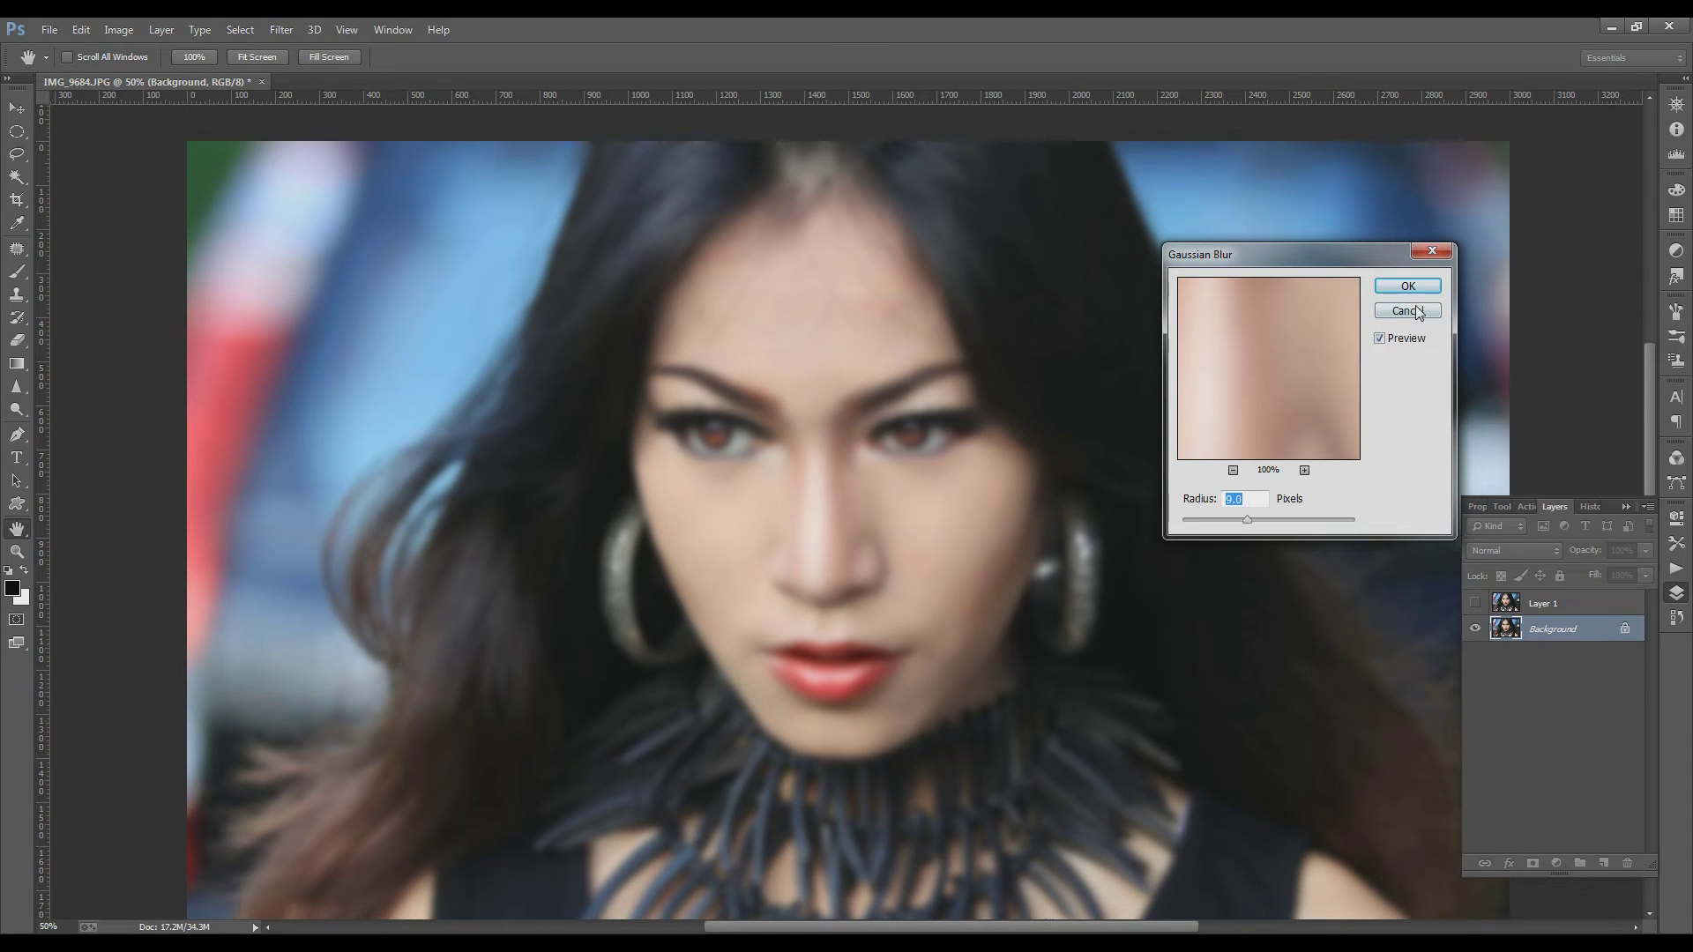
left_click(1267, 521)
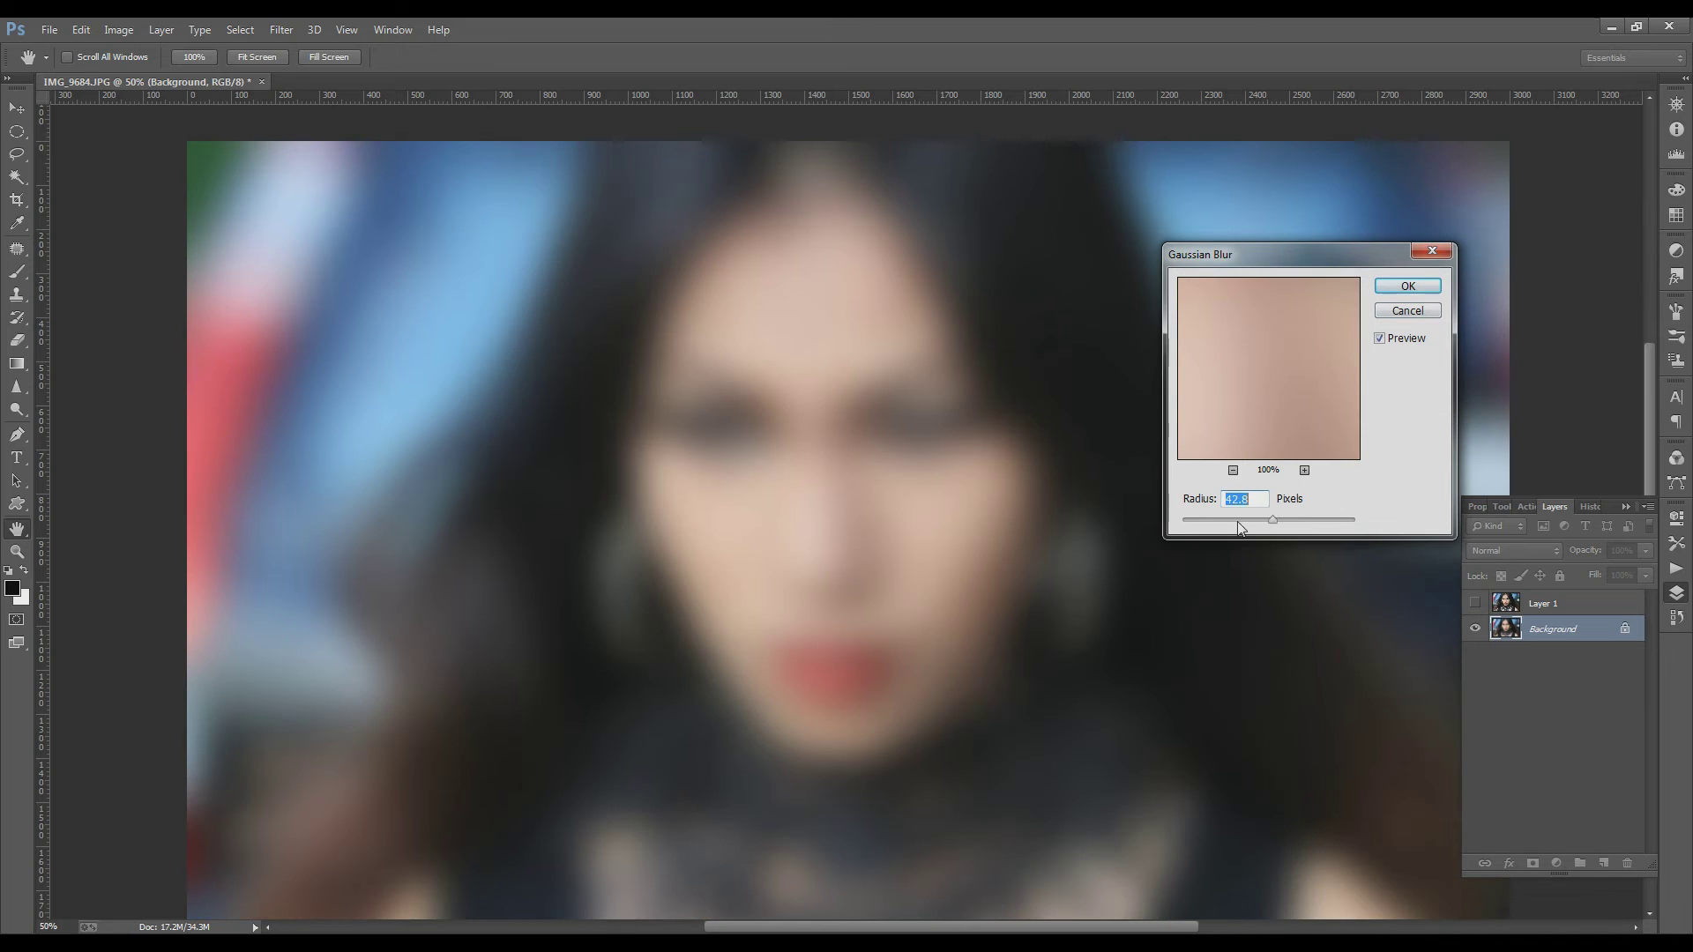
key("Up")
key("Up")
key("Up")
key("Up")
key("Up")
key("Up")
key("Up")
key("Up")
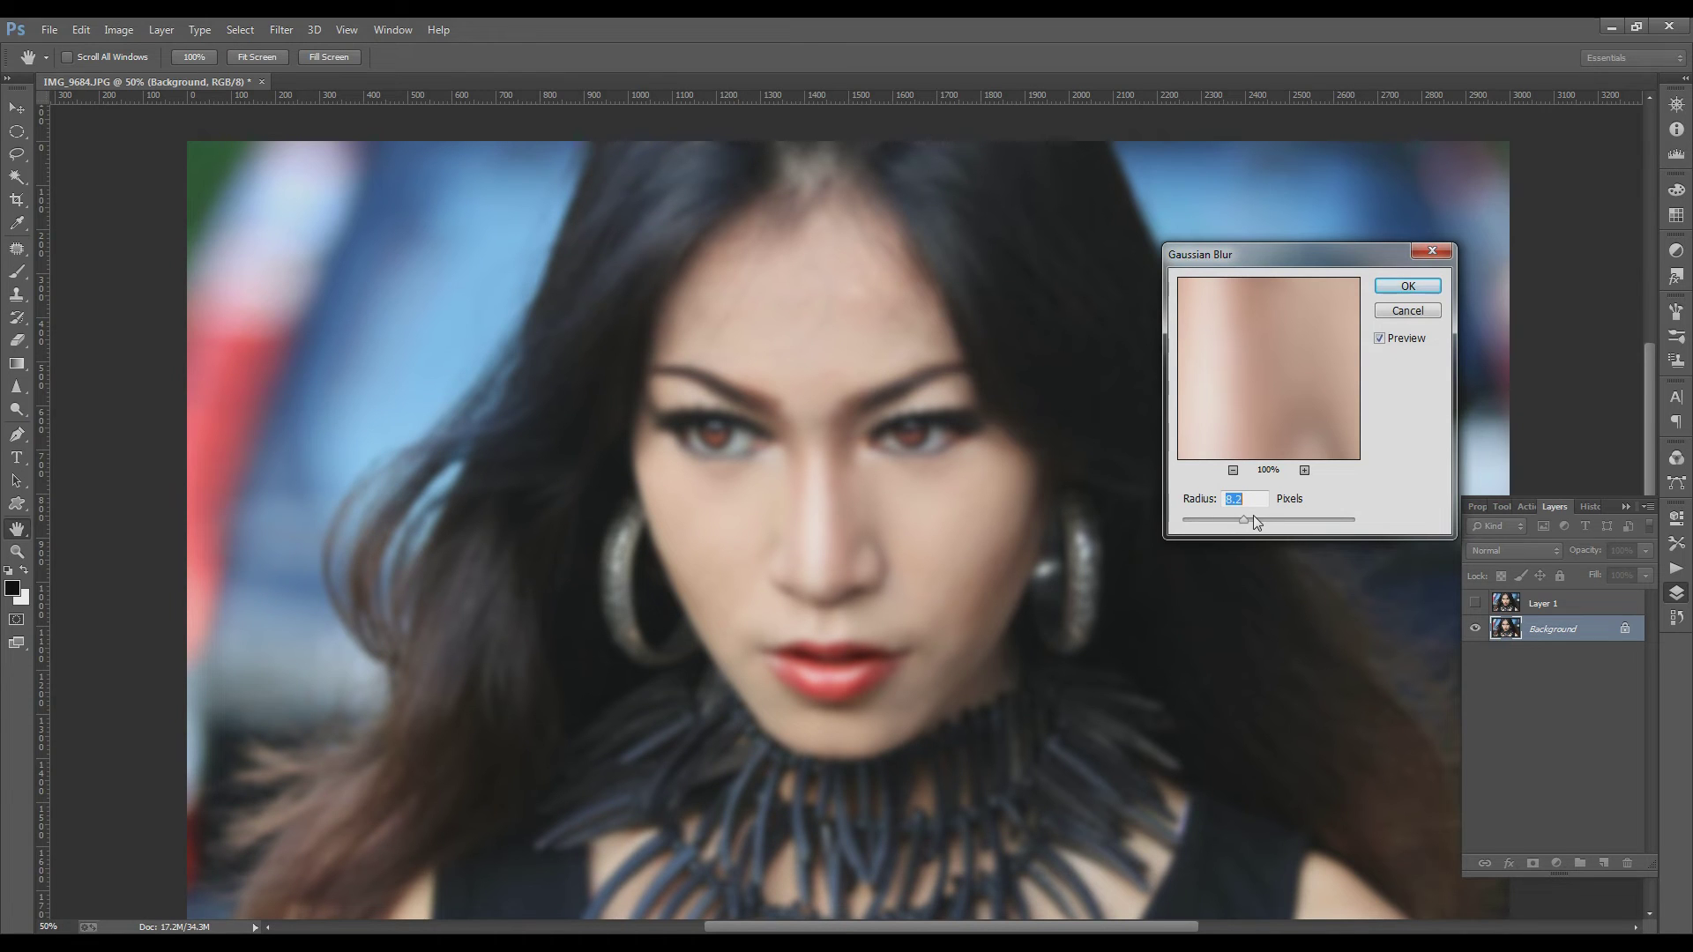
left_click(1407, 286)
key("o")
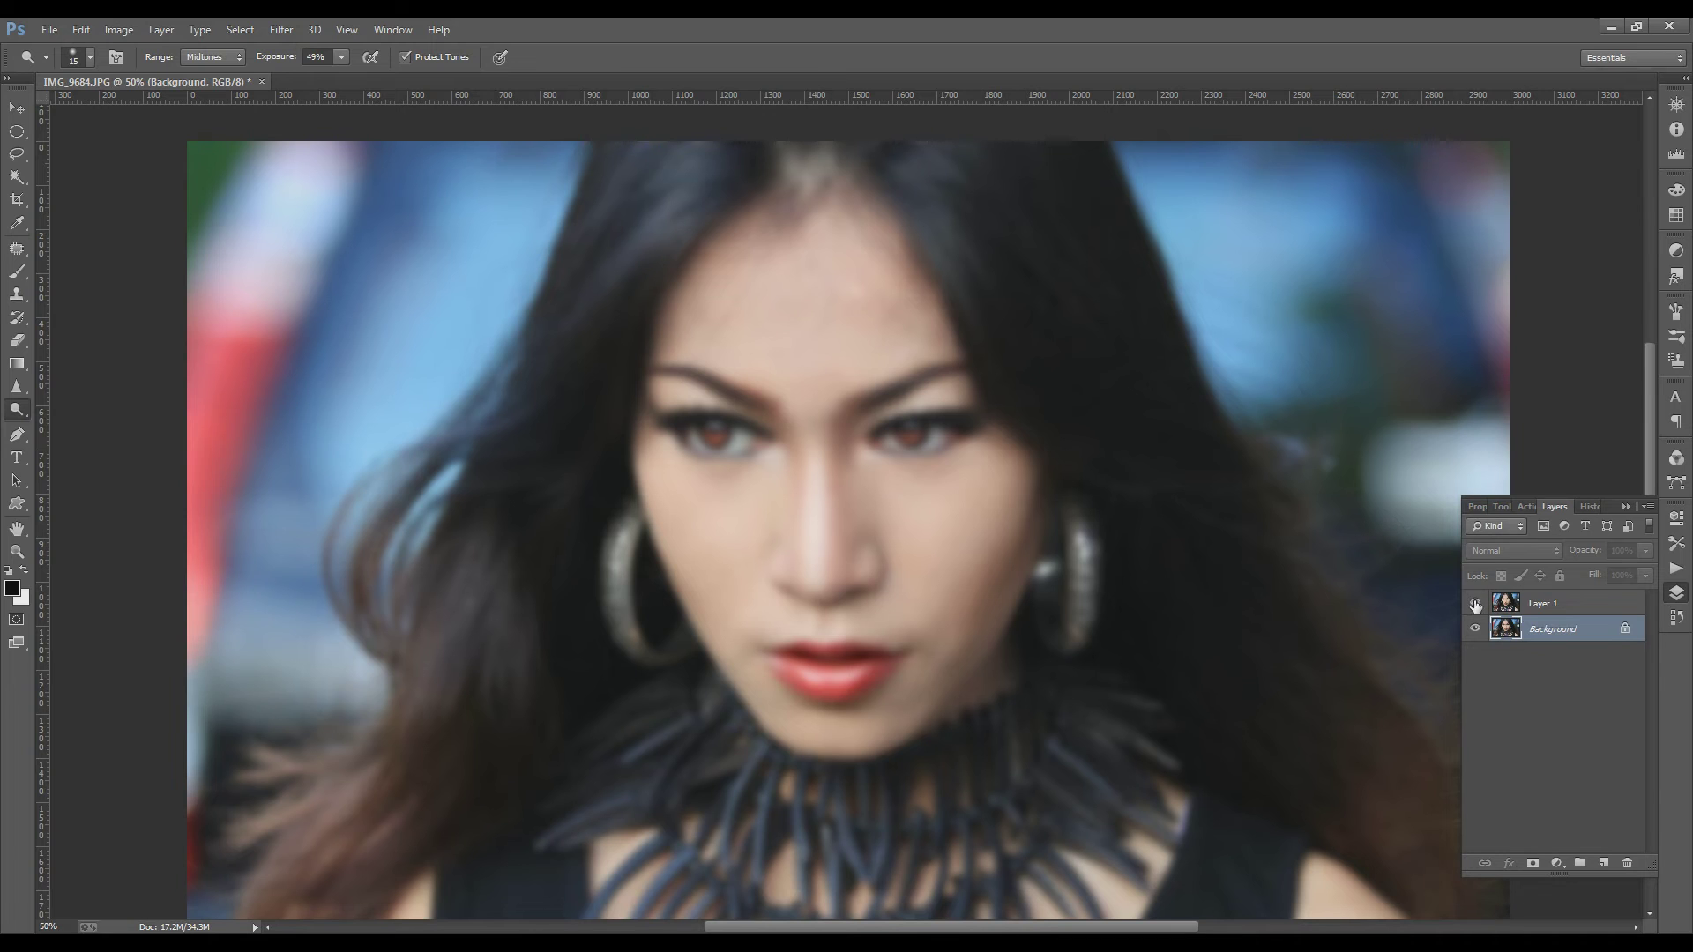
left_click(1475, 604)
left_click(1535, 604)
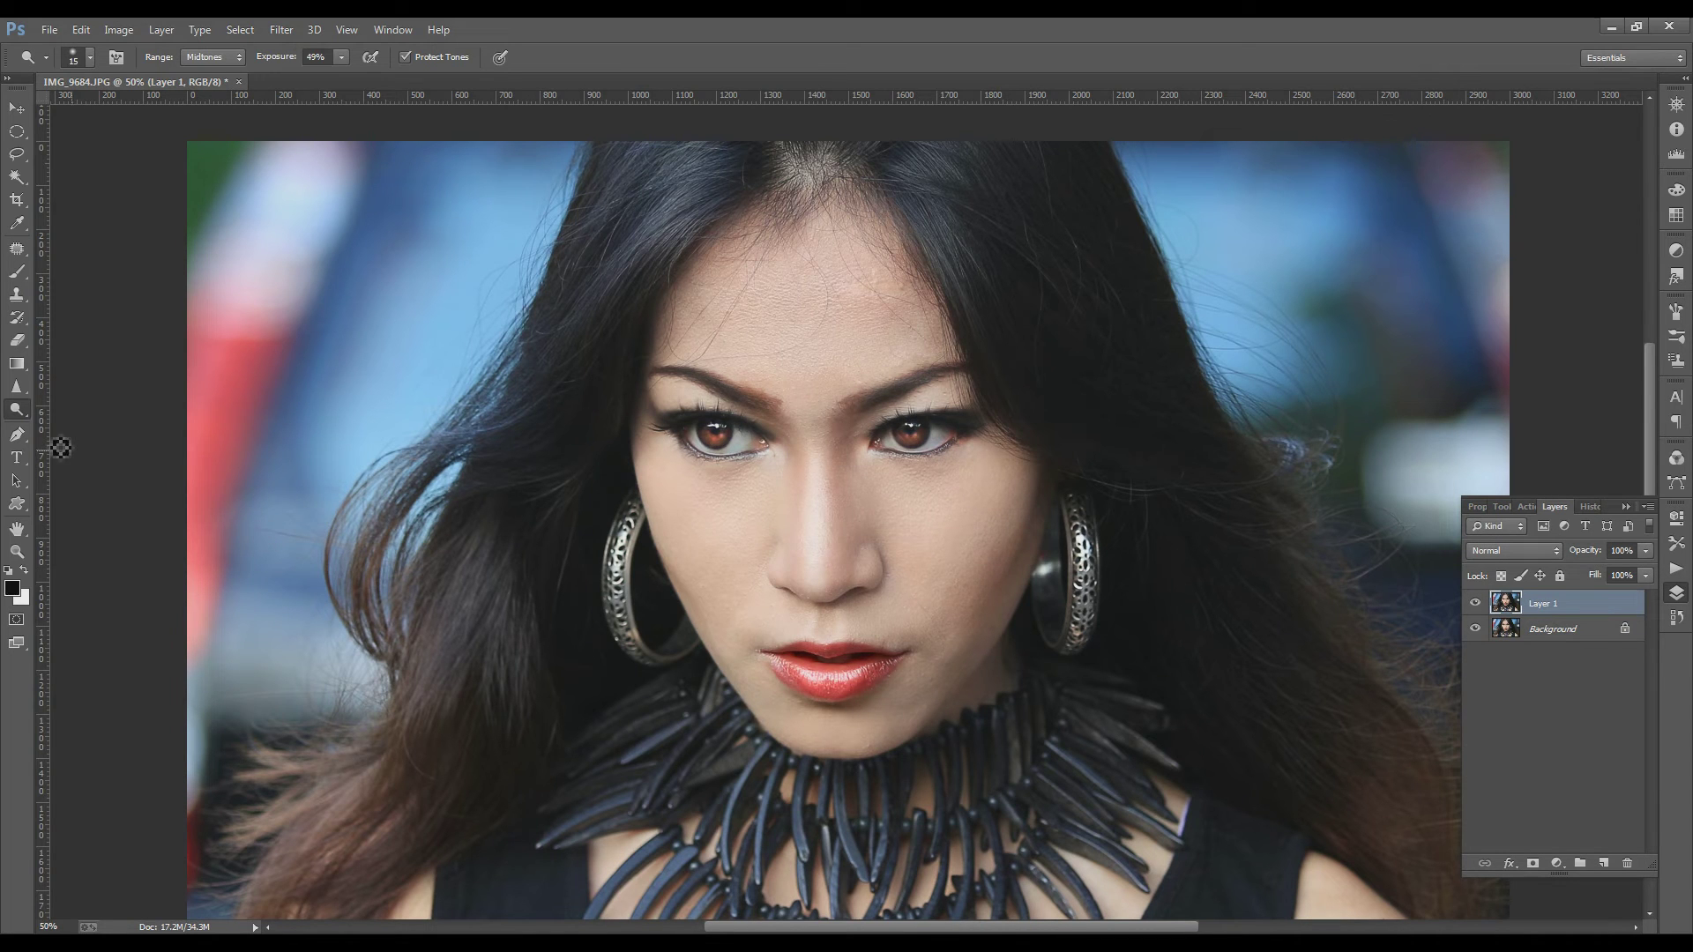
- Erase Layer 1 with a size-250, 51%-opacity eraser to reveal the blurred backdrop, then merge down
left_click(18, 342)
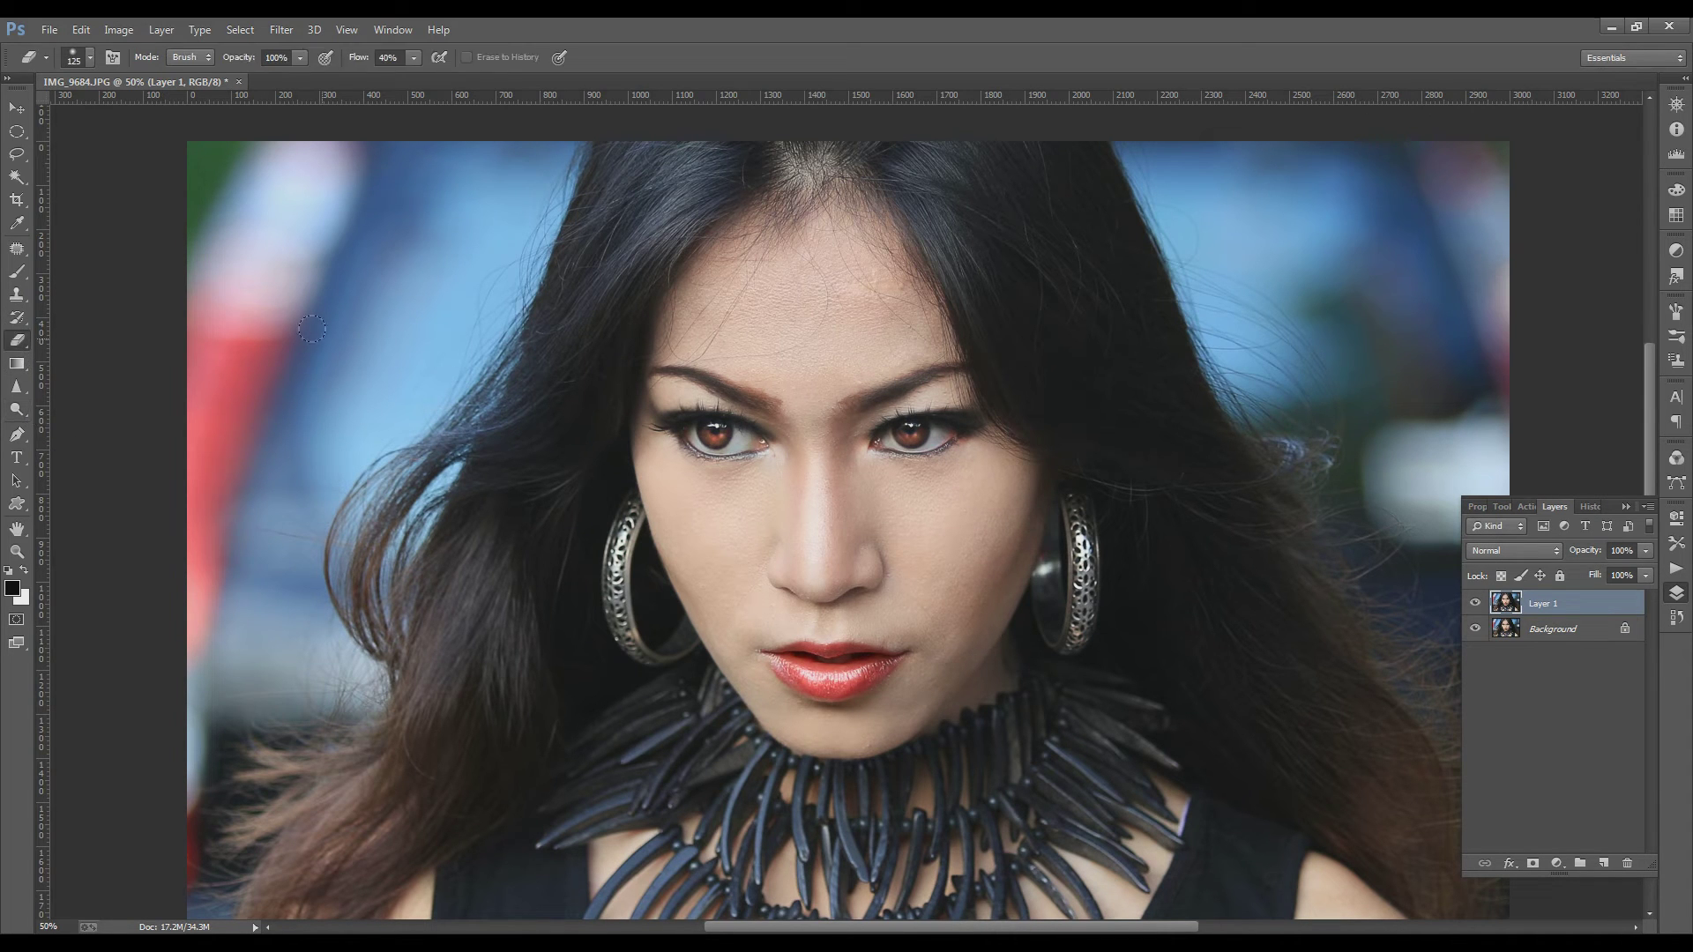
key("bracketright")
key("bracketright")
left_click(299, 59)
key("ctrl+plus")
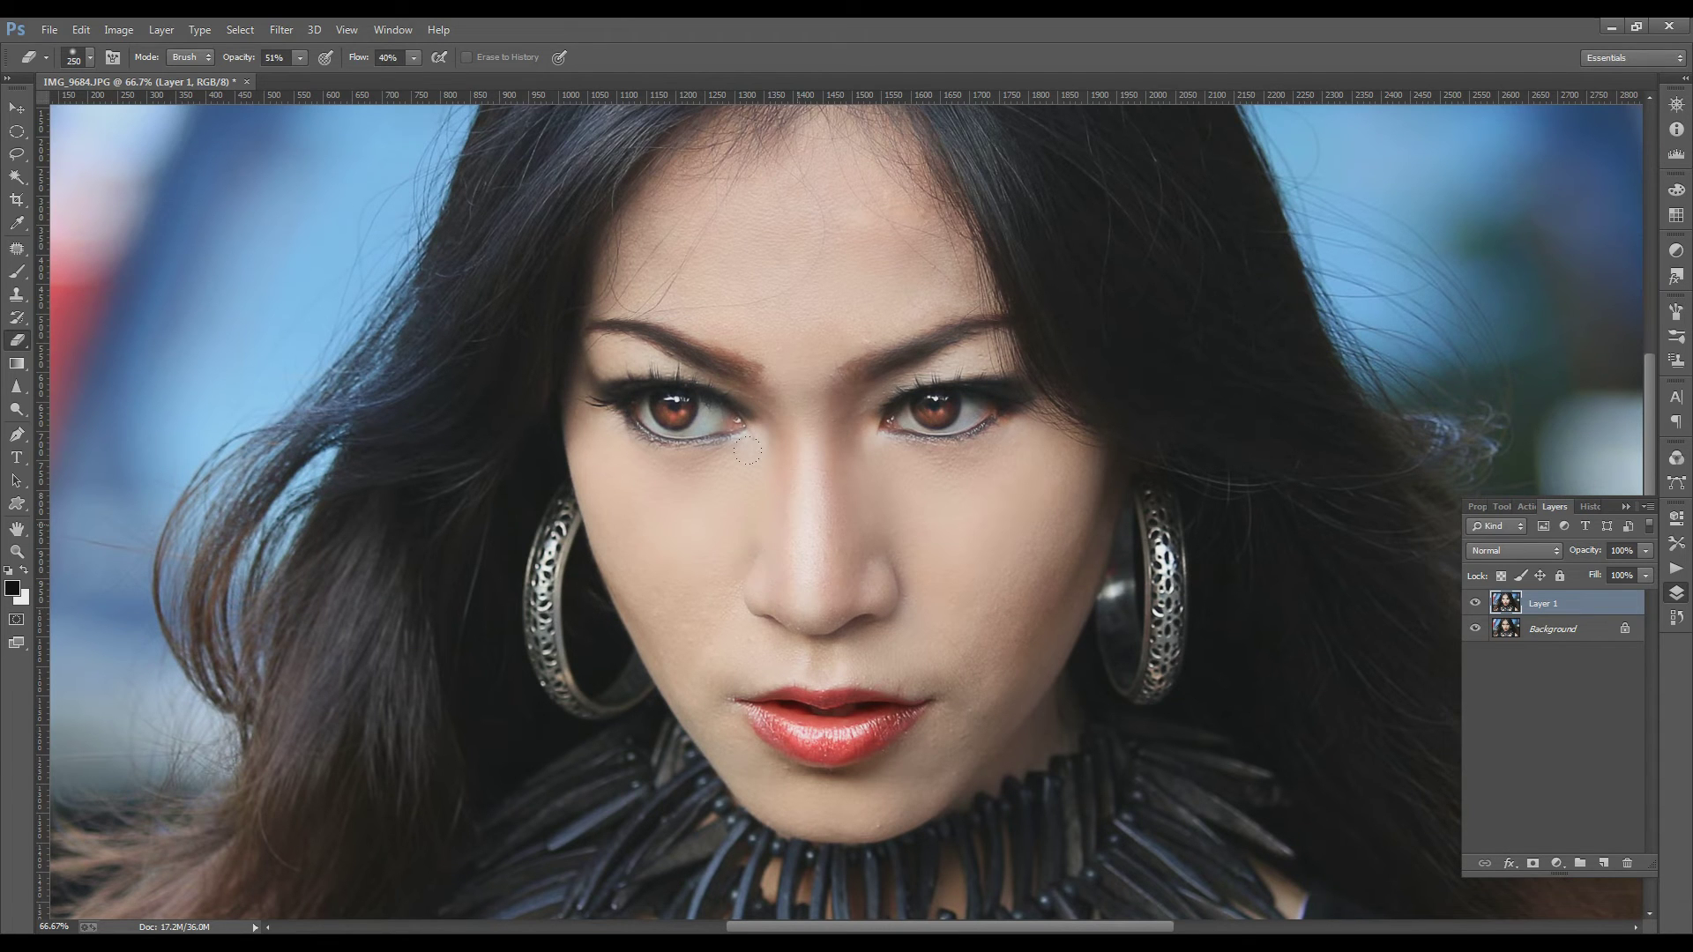
left_click_drag(643, 586, 797, 754)
key("ctrl+minus")
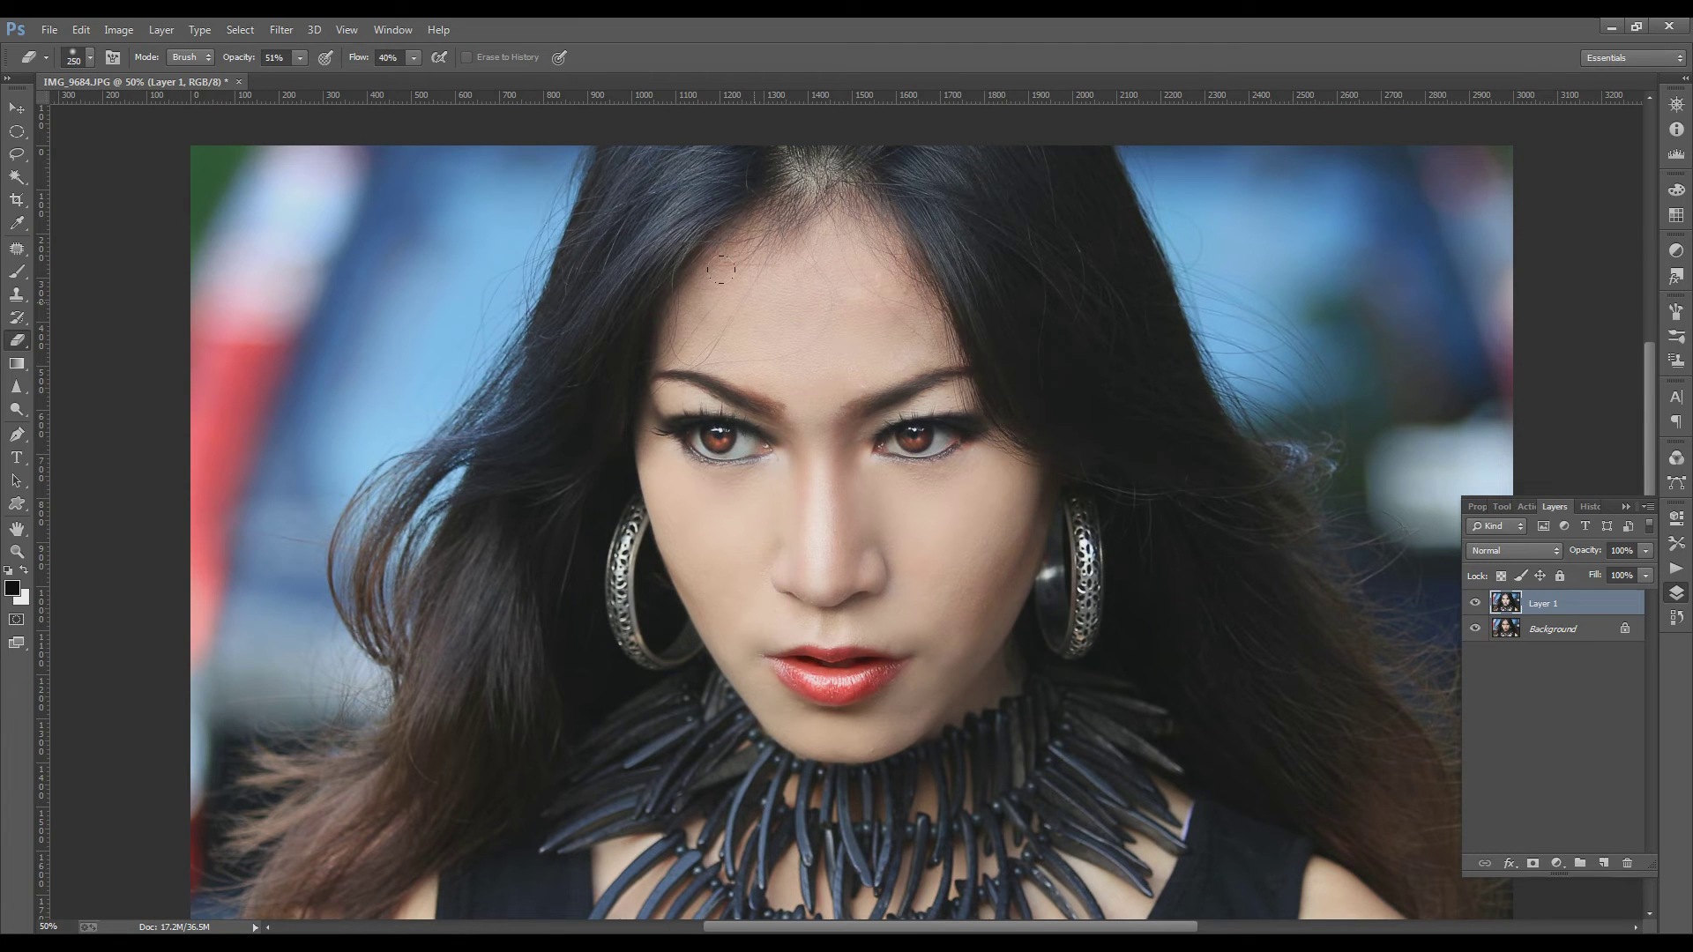
key("ctrl+e")
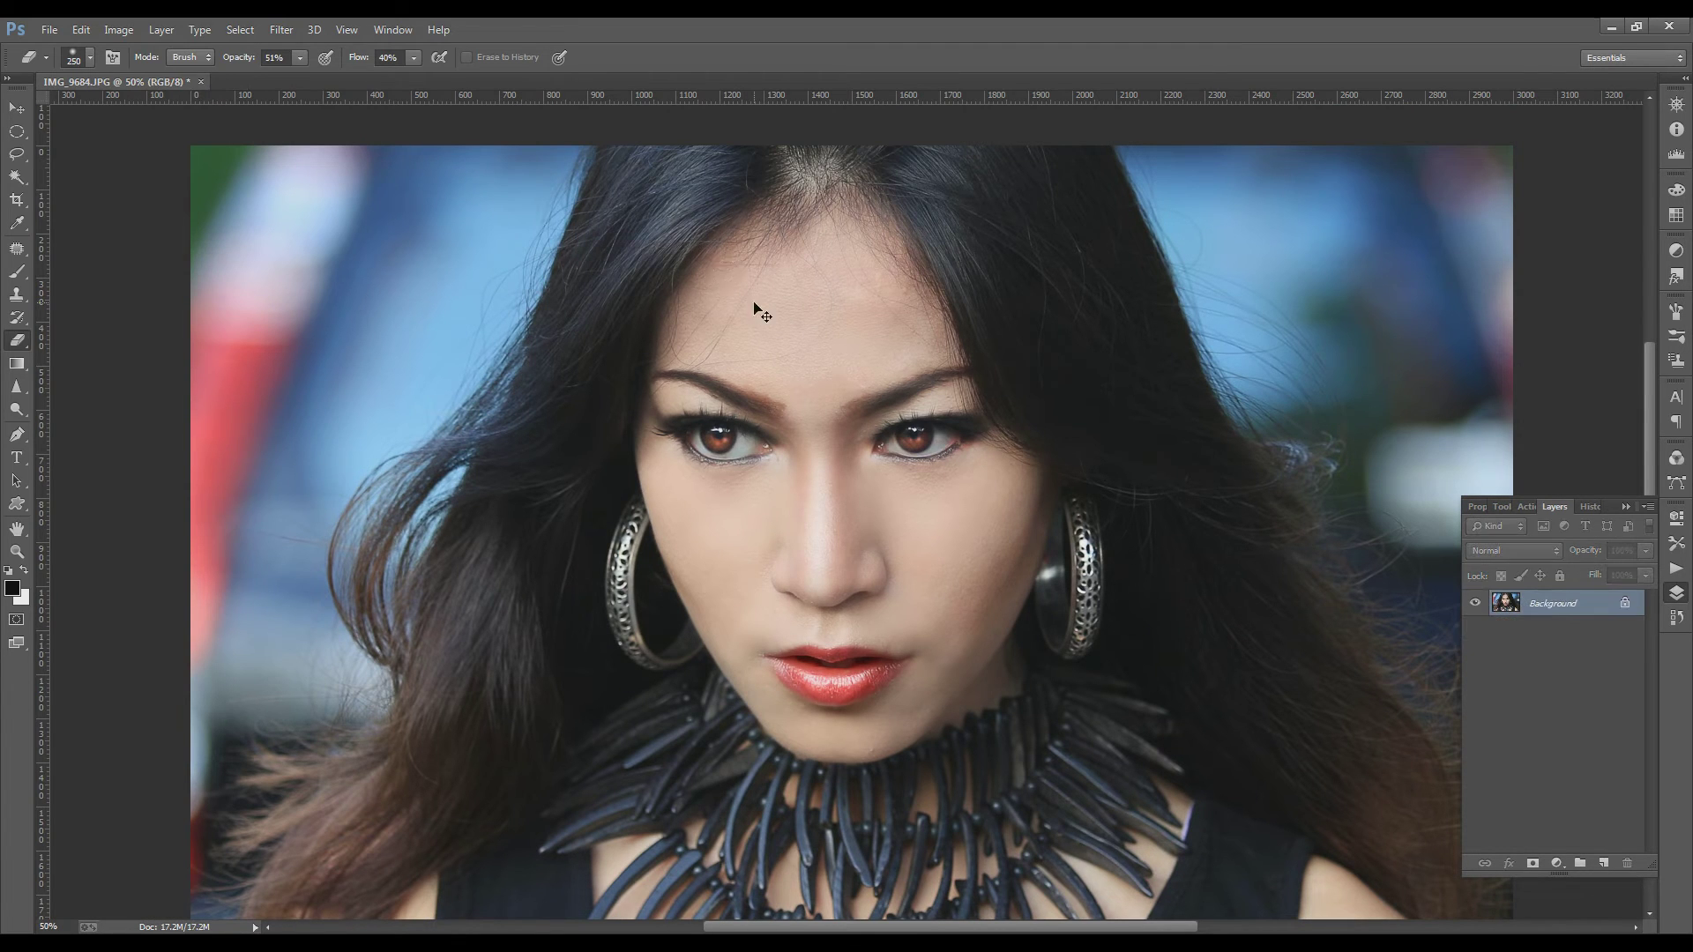
- Apply an S-curve: raise the black point, pull the shadows down, push the highlights up
key("ctrl+m")
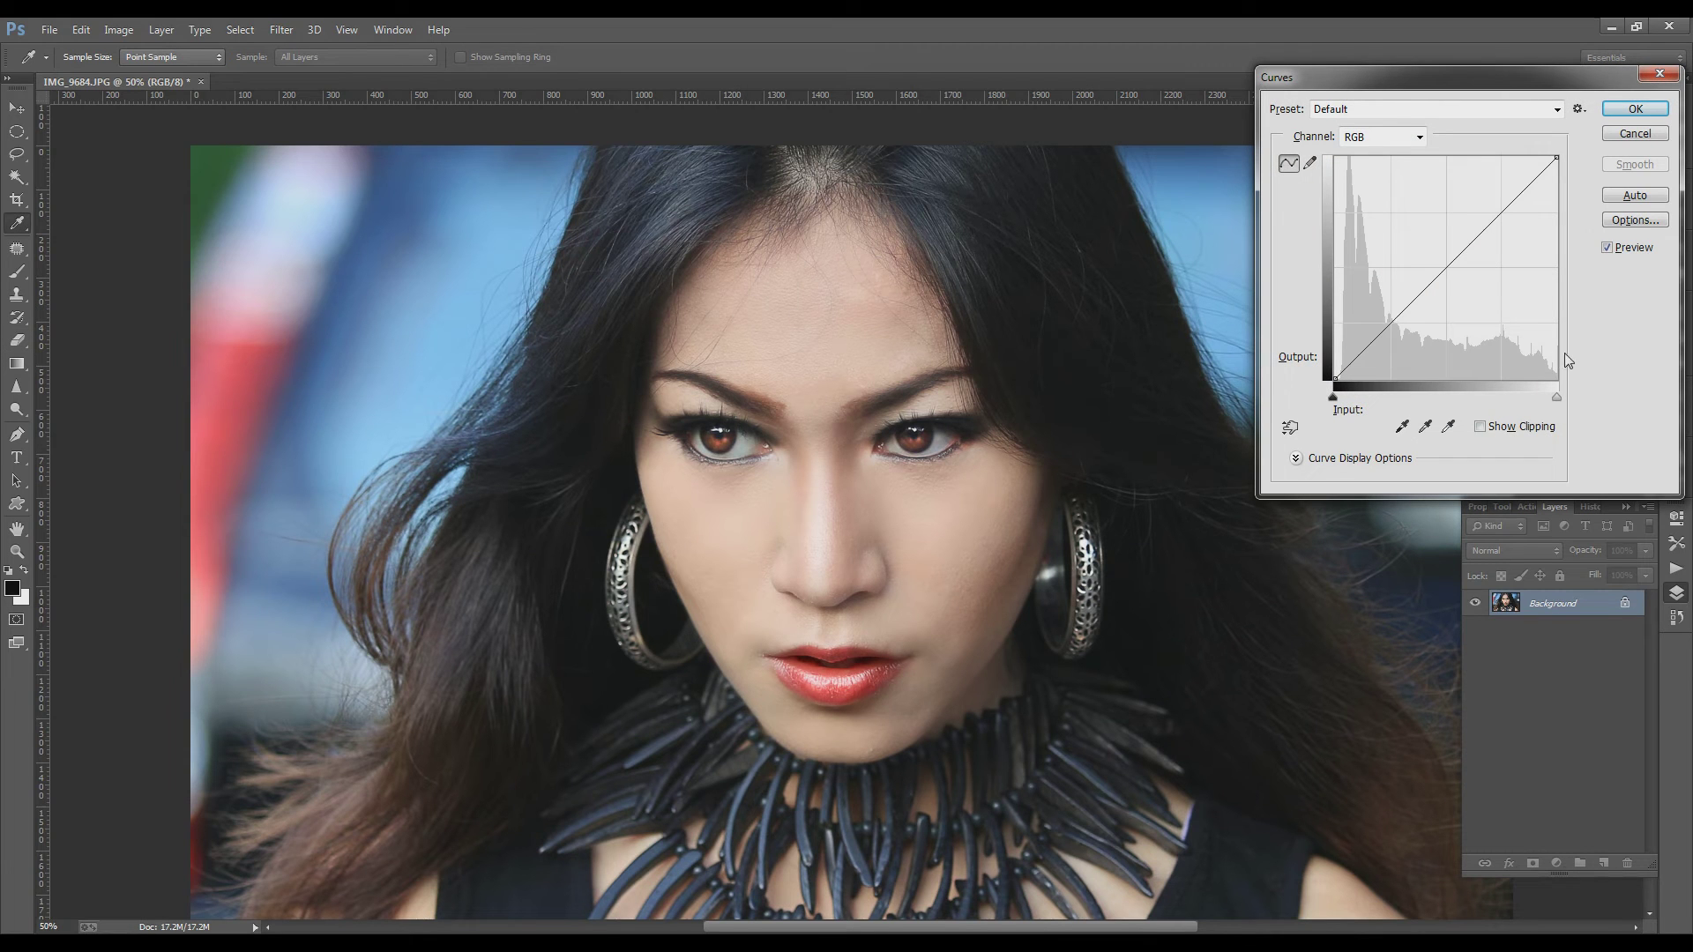
left_click_drag(1334, 379, 1333, 369)
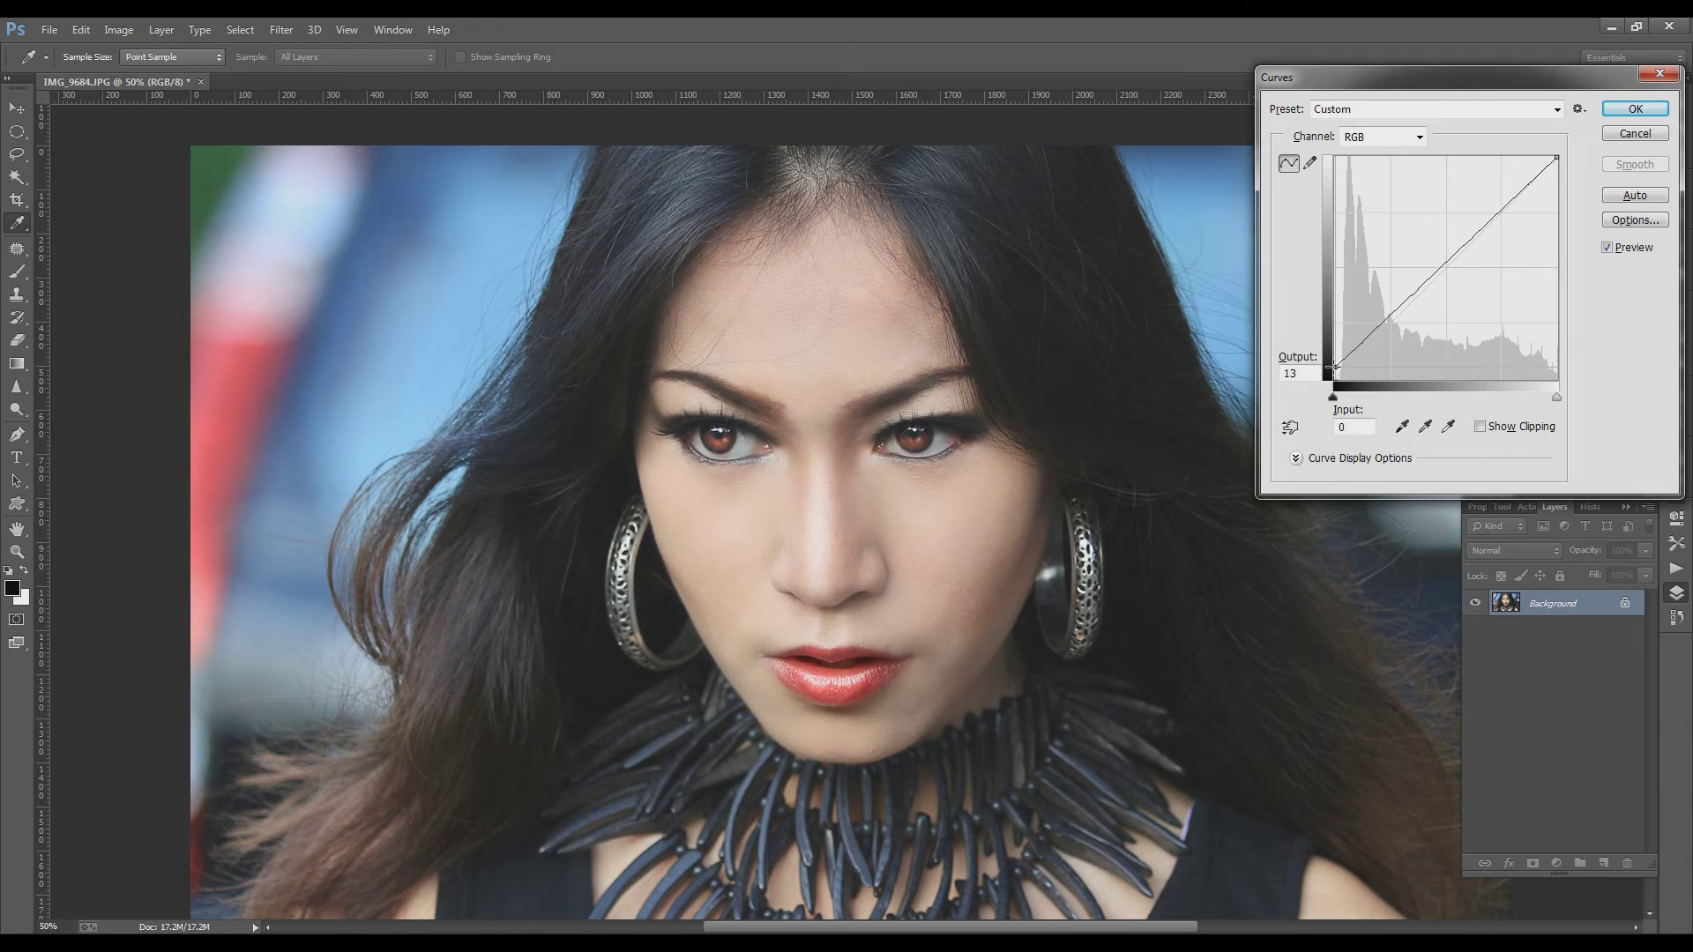
left_click_drag(1334, 369, 1334, 367)
left_click_drag(1381, 324, 1383, 334)
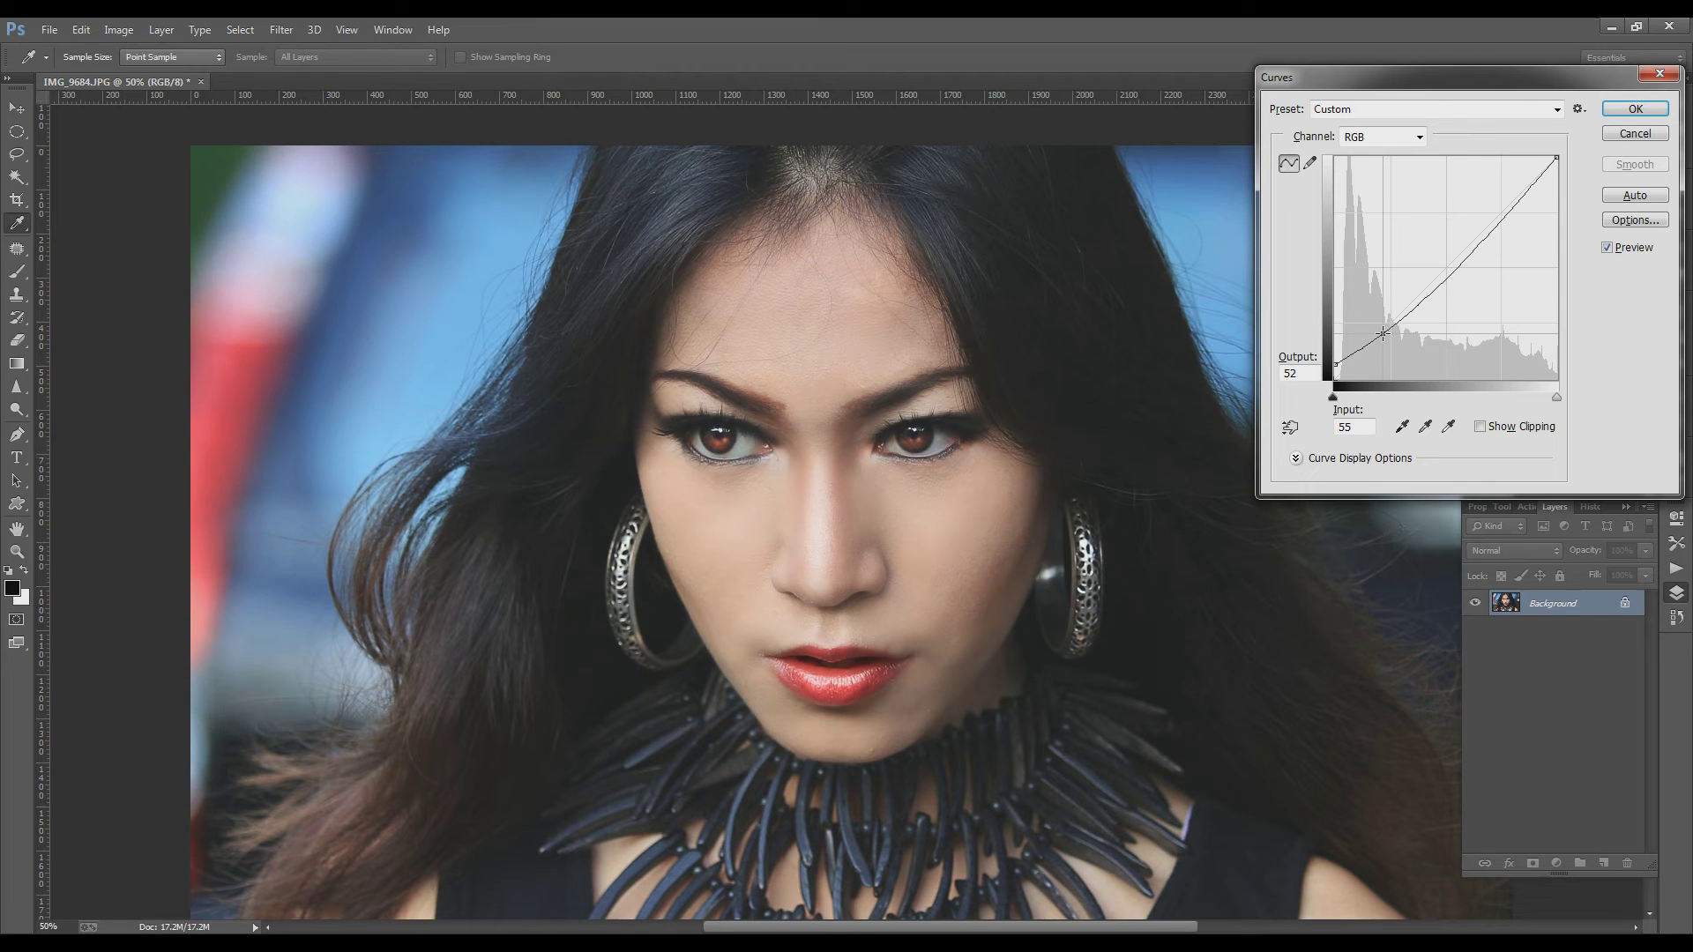
left_click_drag(1383, 335, 1384, 335)
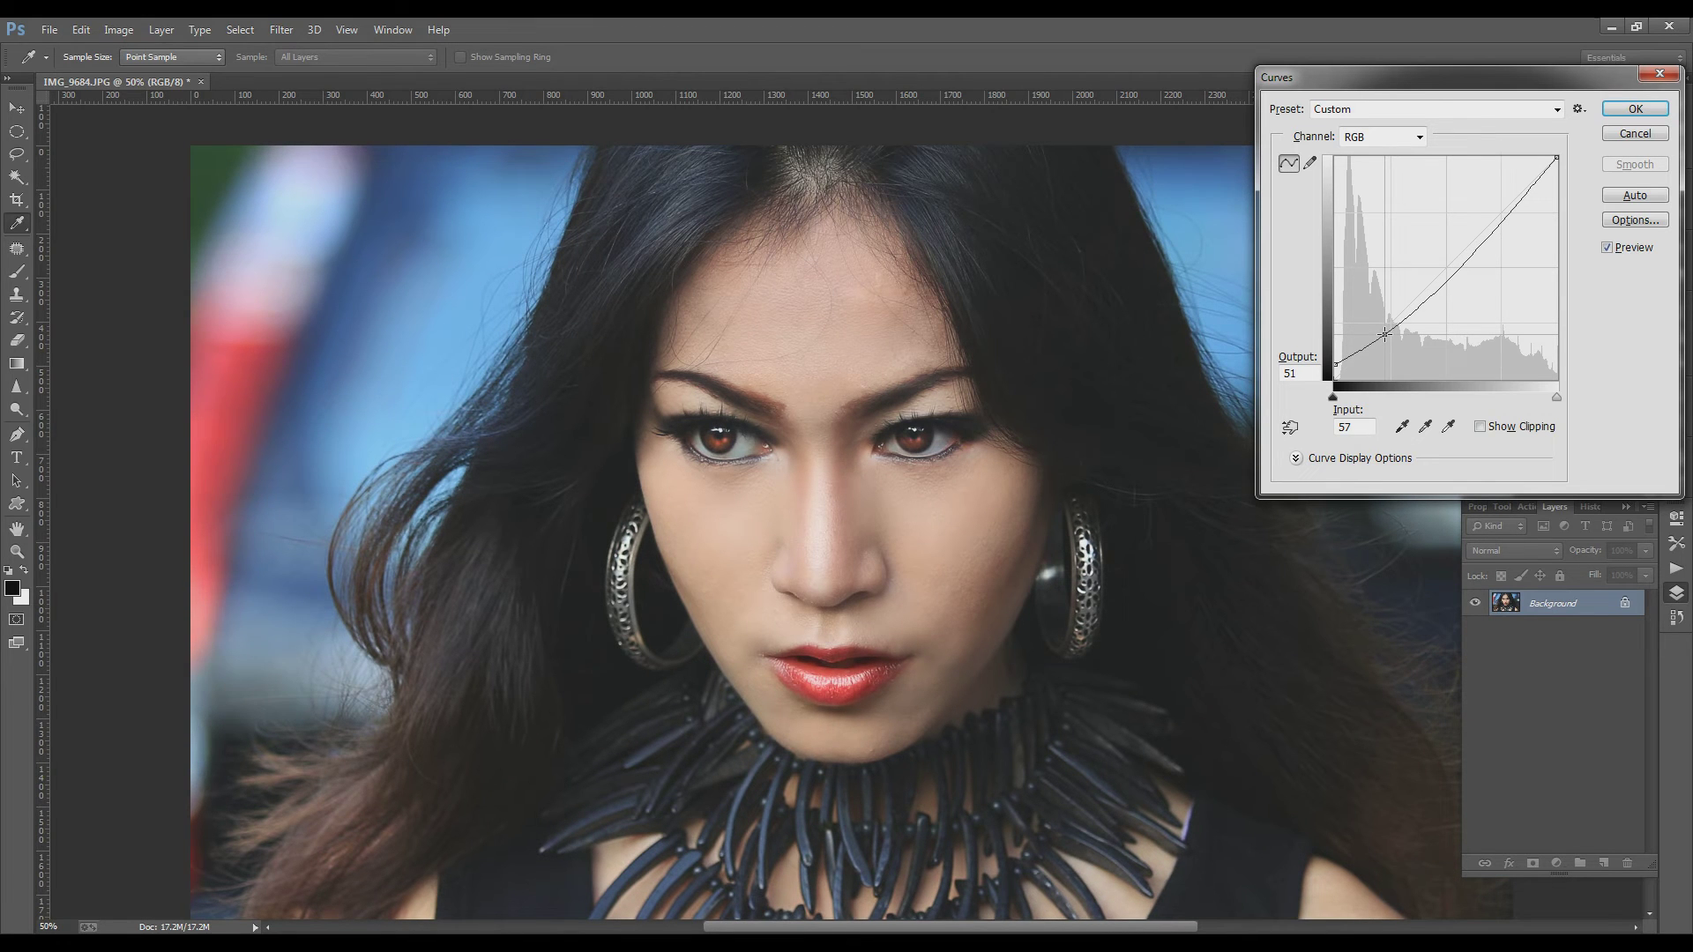
left_click_drag(1481, 244, 1486, 228)
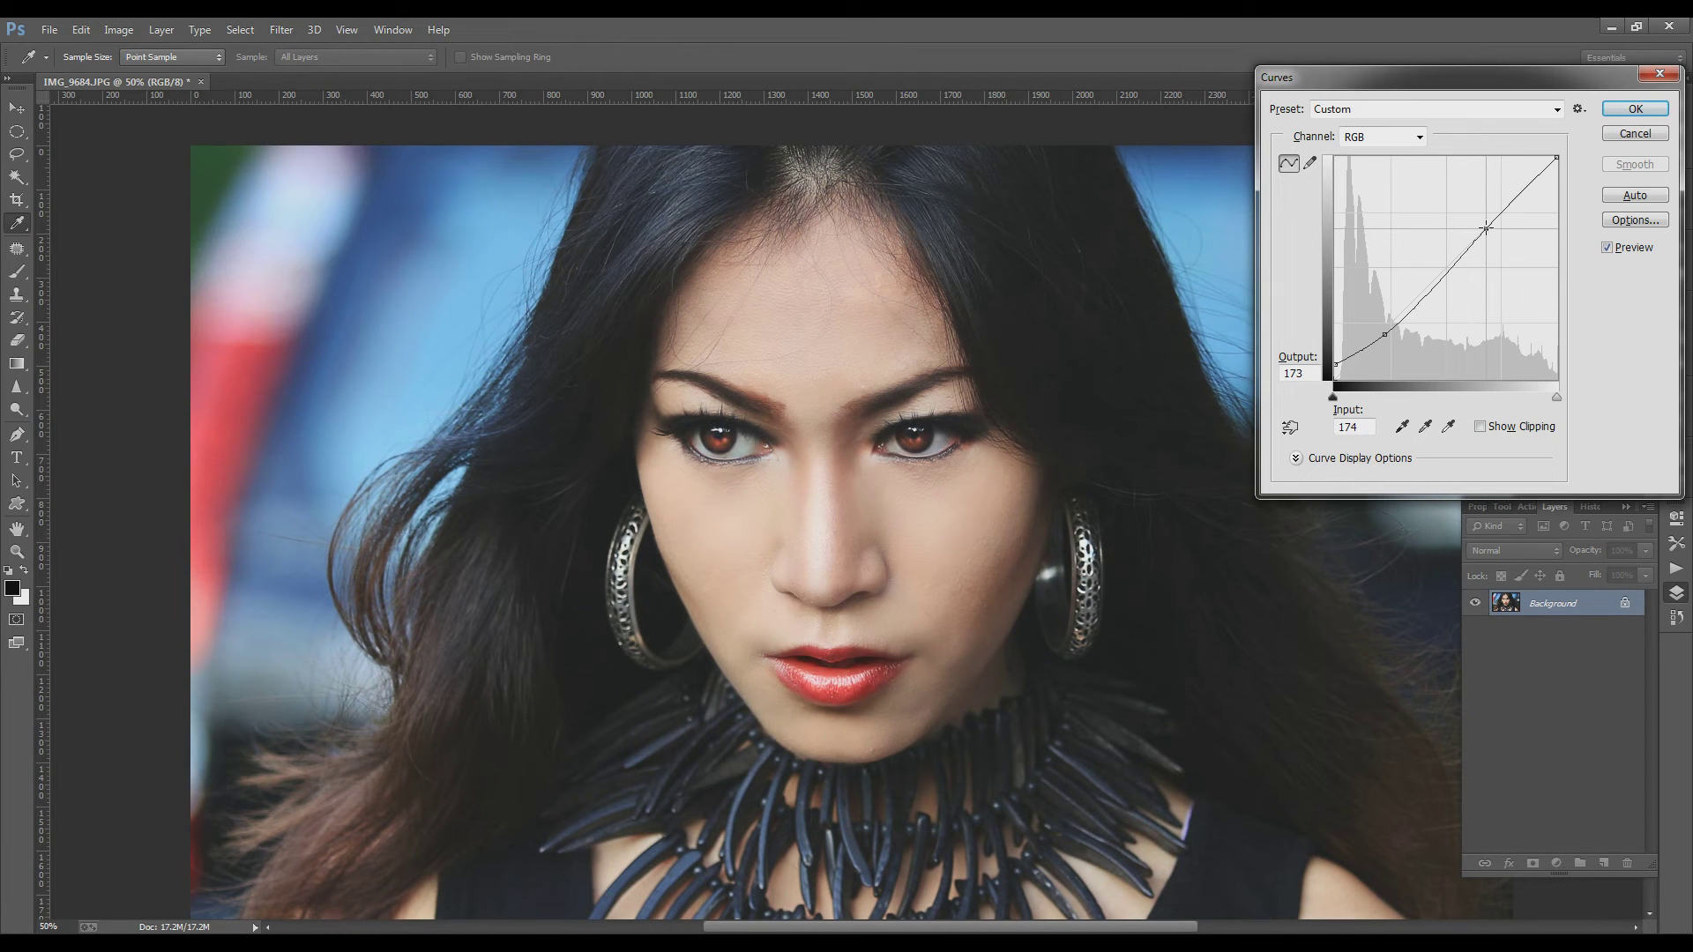
left_click_drag(1485, 228, 1494, 218)
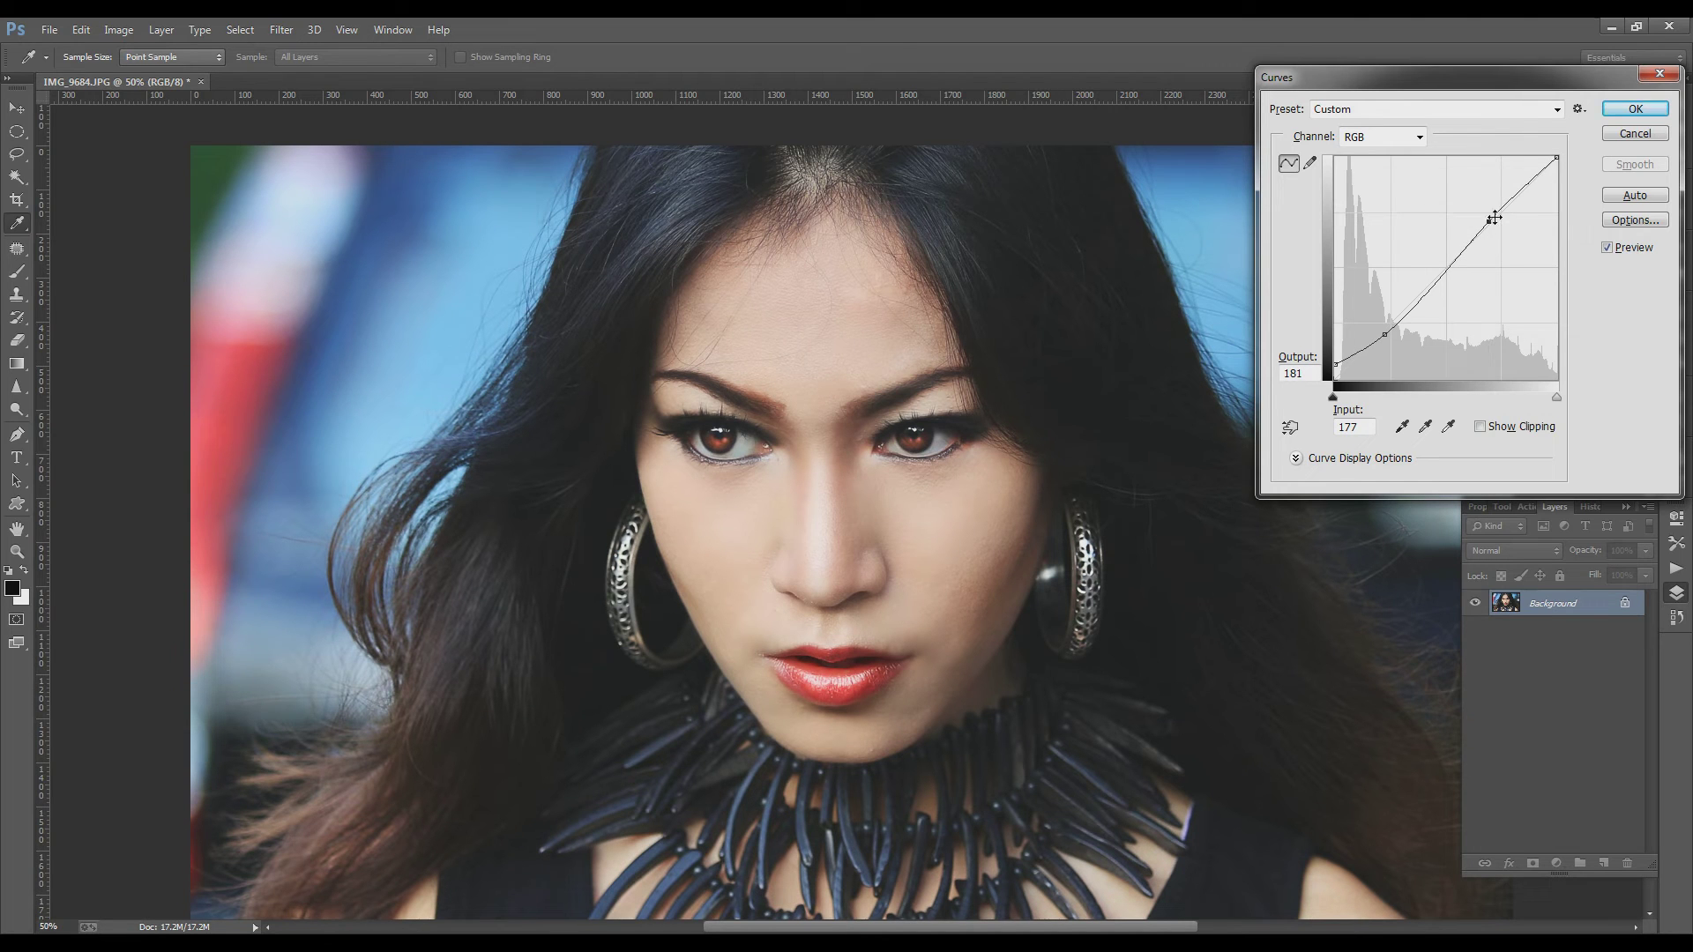
left_click(1631, 108)
- Dodge the right earring, the necklace and its lower spikes with an enlarged brush
key("e")
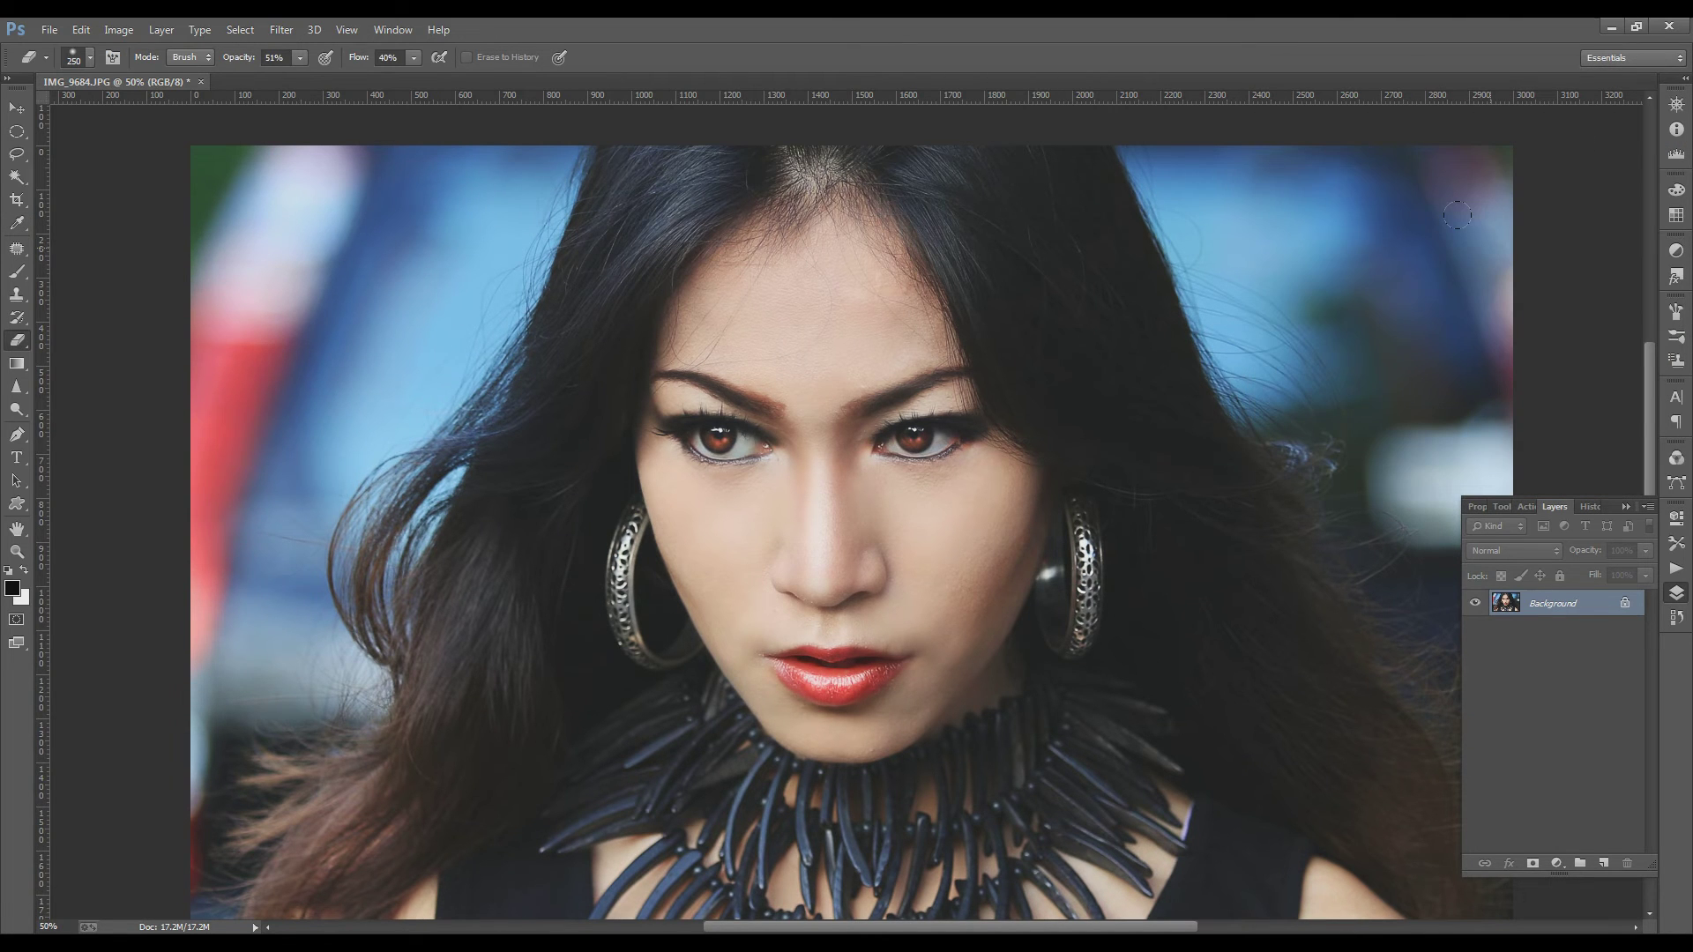
key("ctrl+minus")
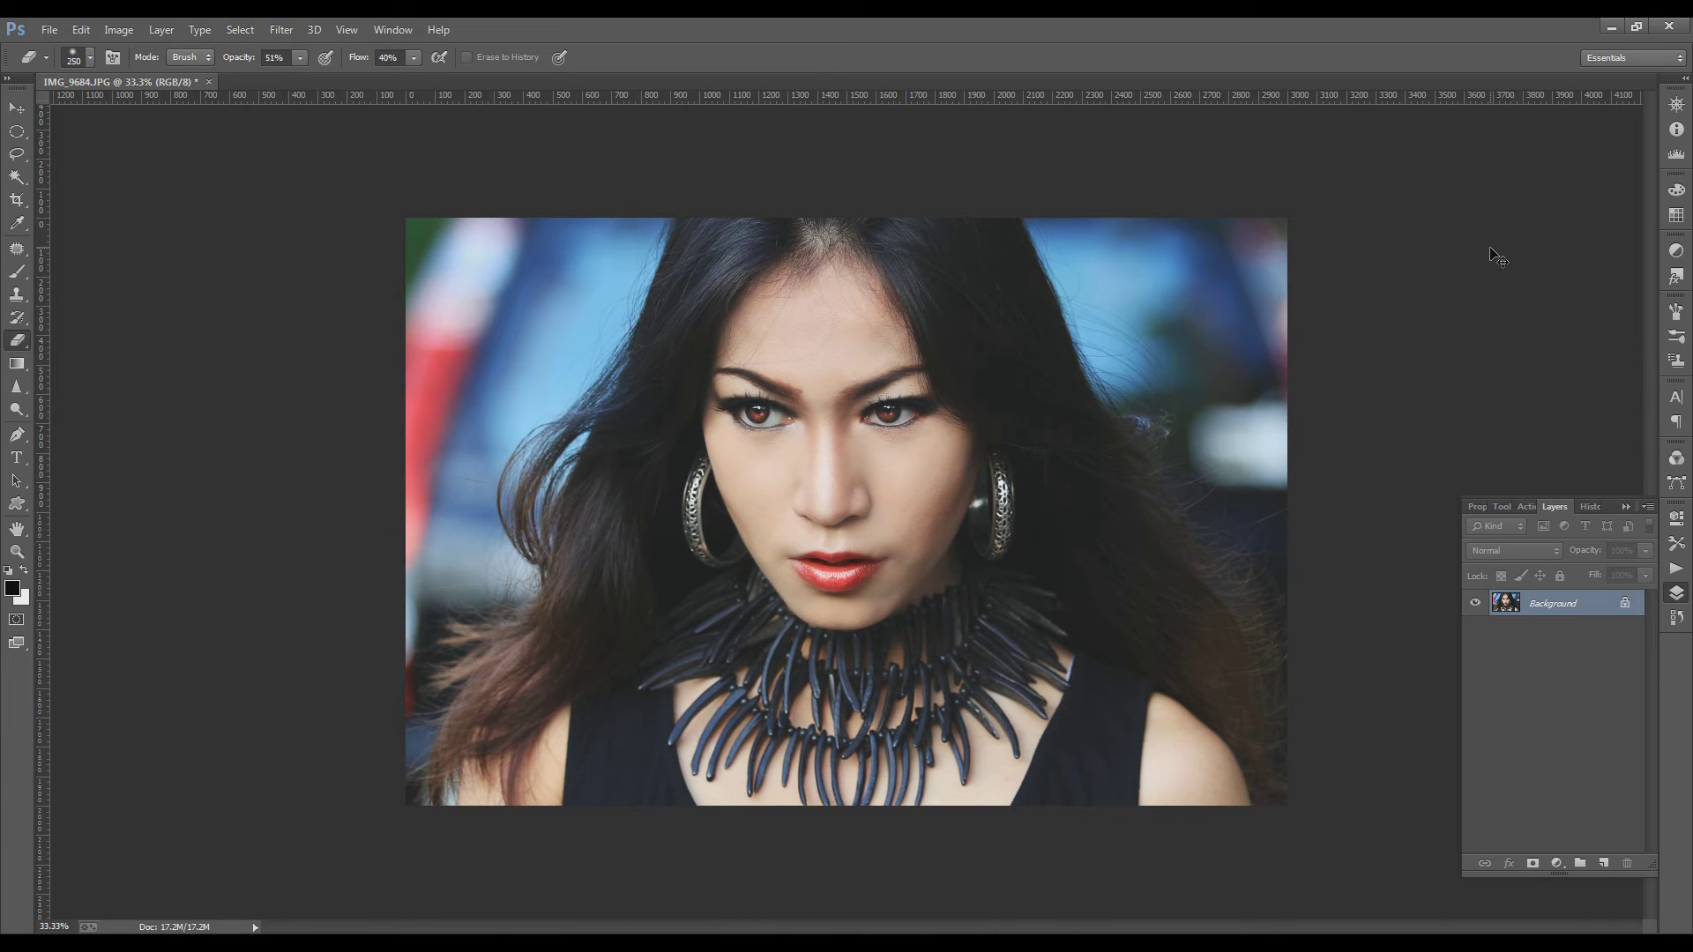
key("ctrl+plus")
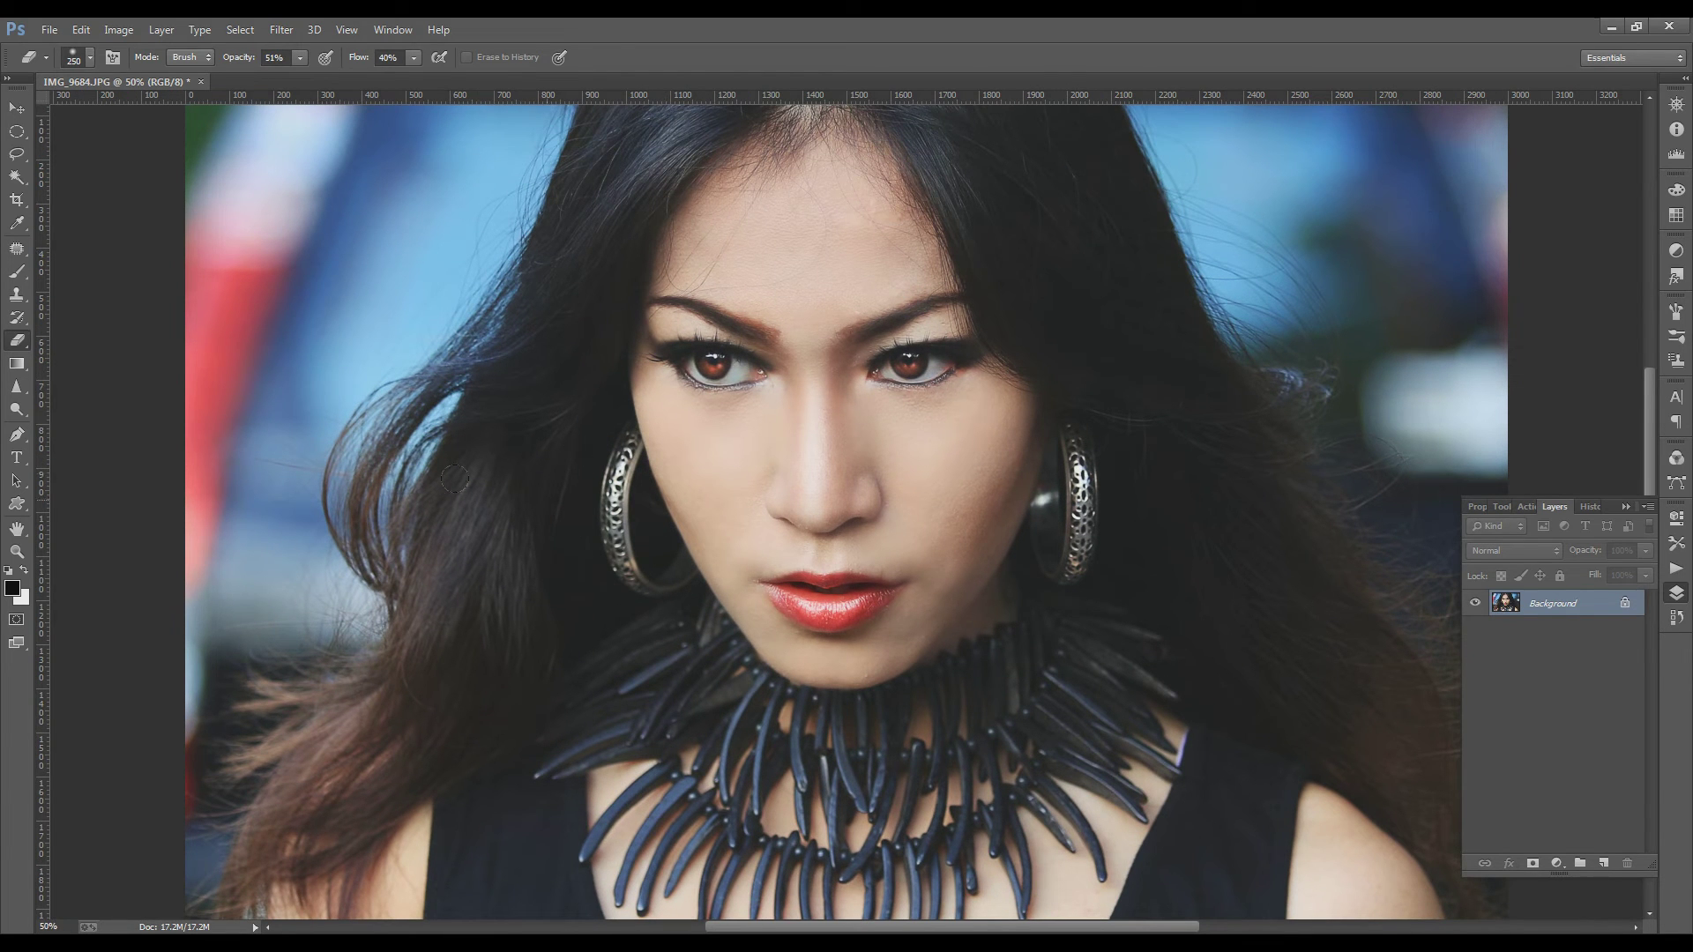
left_click(17, 409)
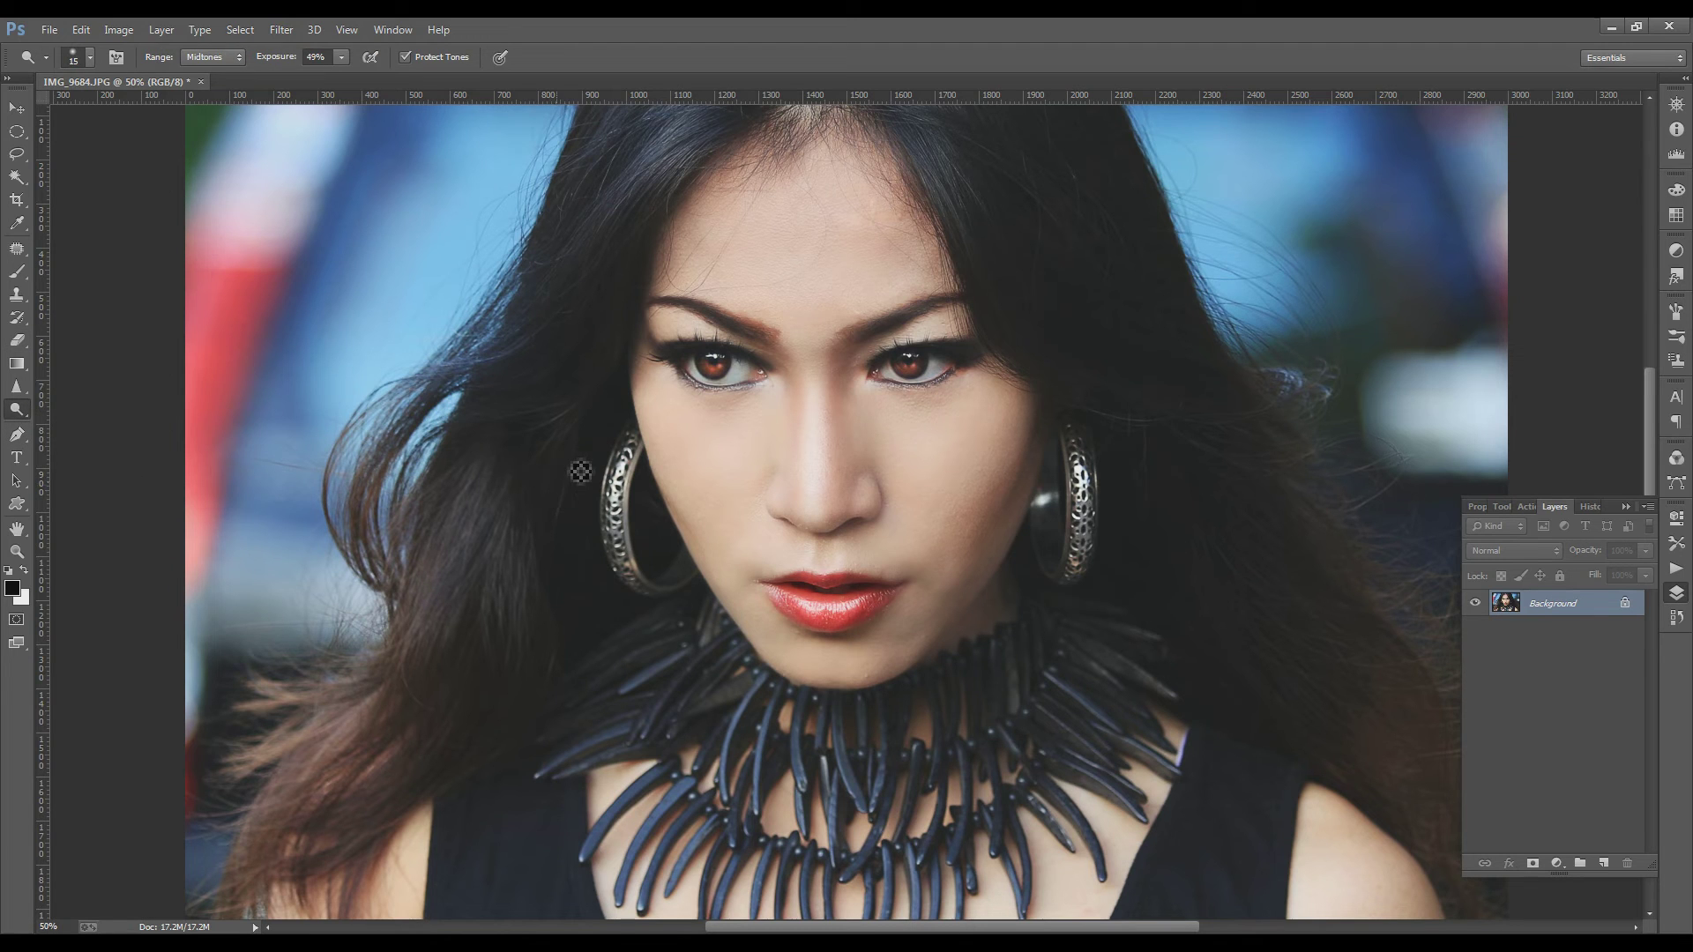
key("bracketright")
key("bracketright")
key("bracketright")
key("bracketright")
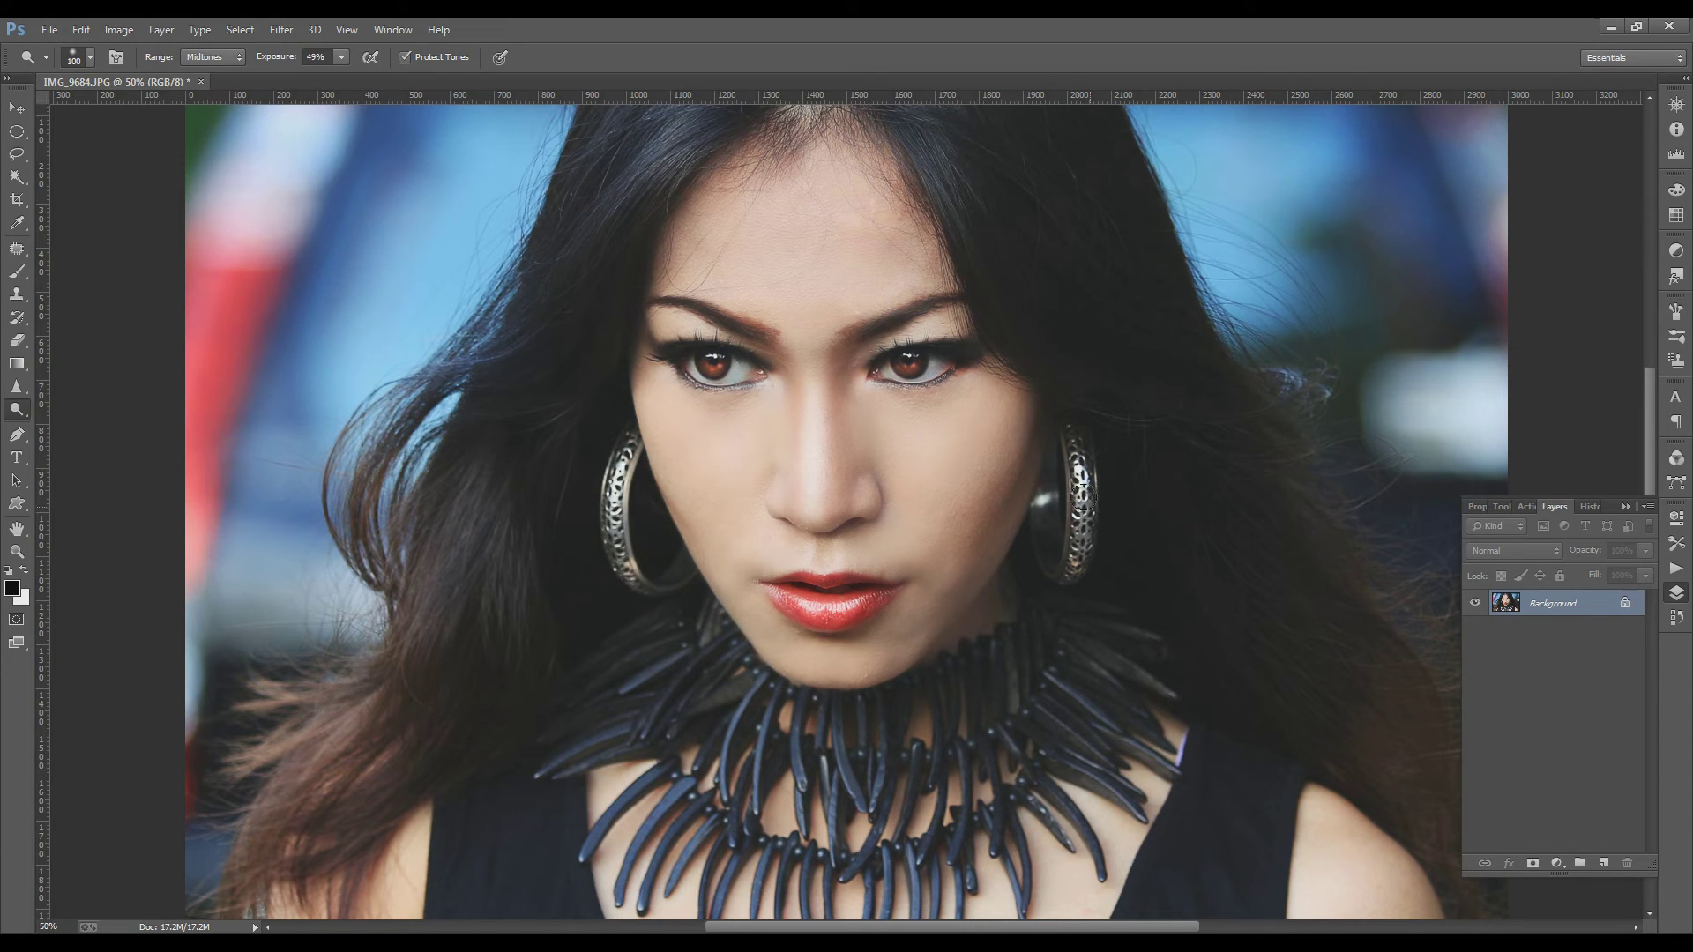
left_click_drag(1080, 488, 1066, 564)
left_click_drag(748, 725, 1076, 703)
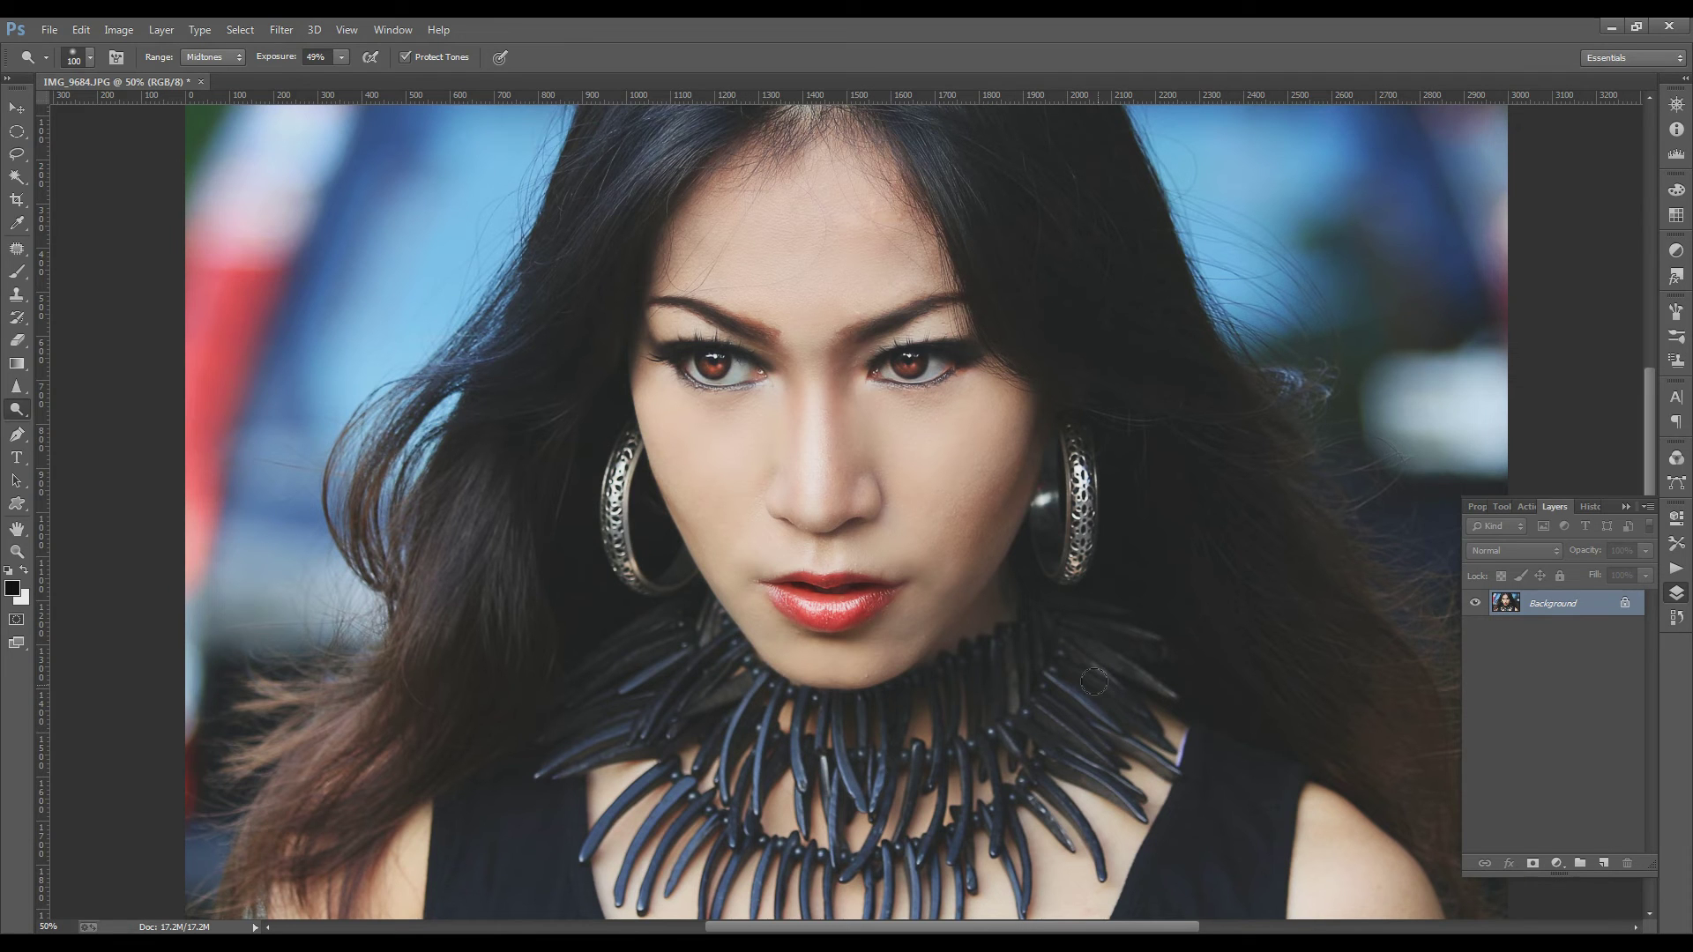
left_click_drag(1093, 681, 684, 795)
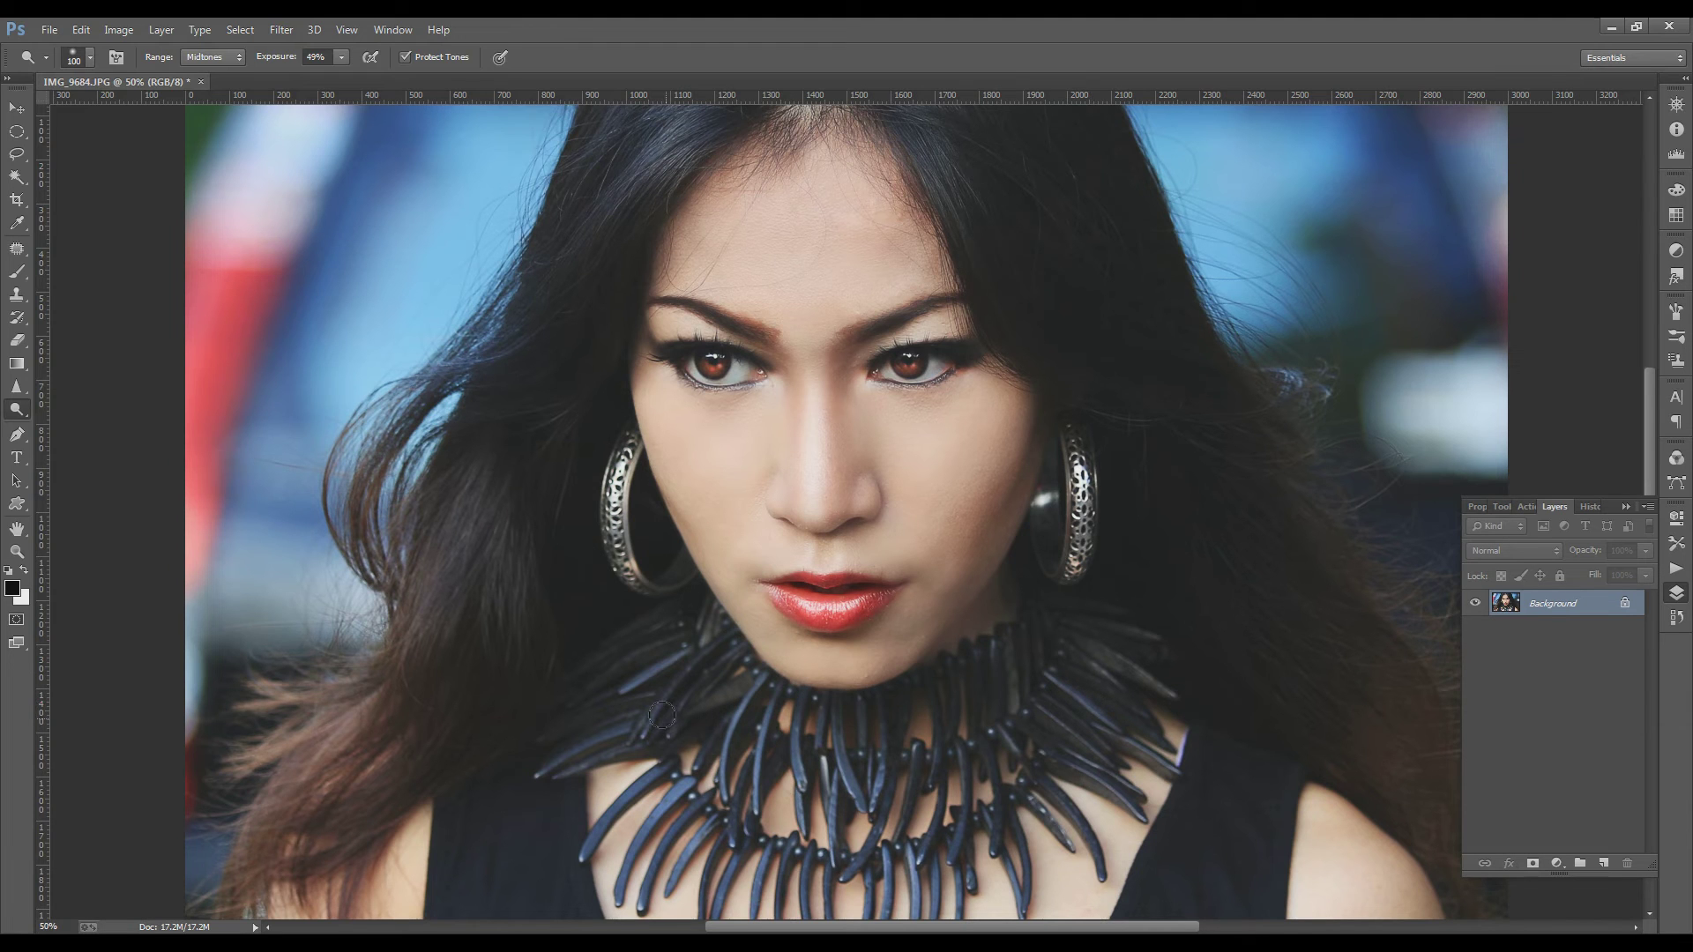
key("ctrl+minus")
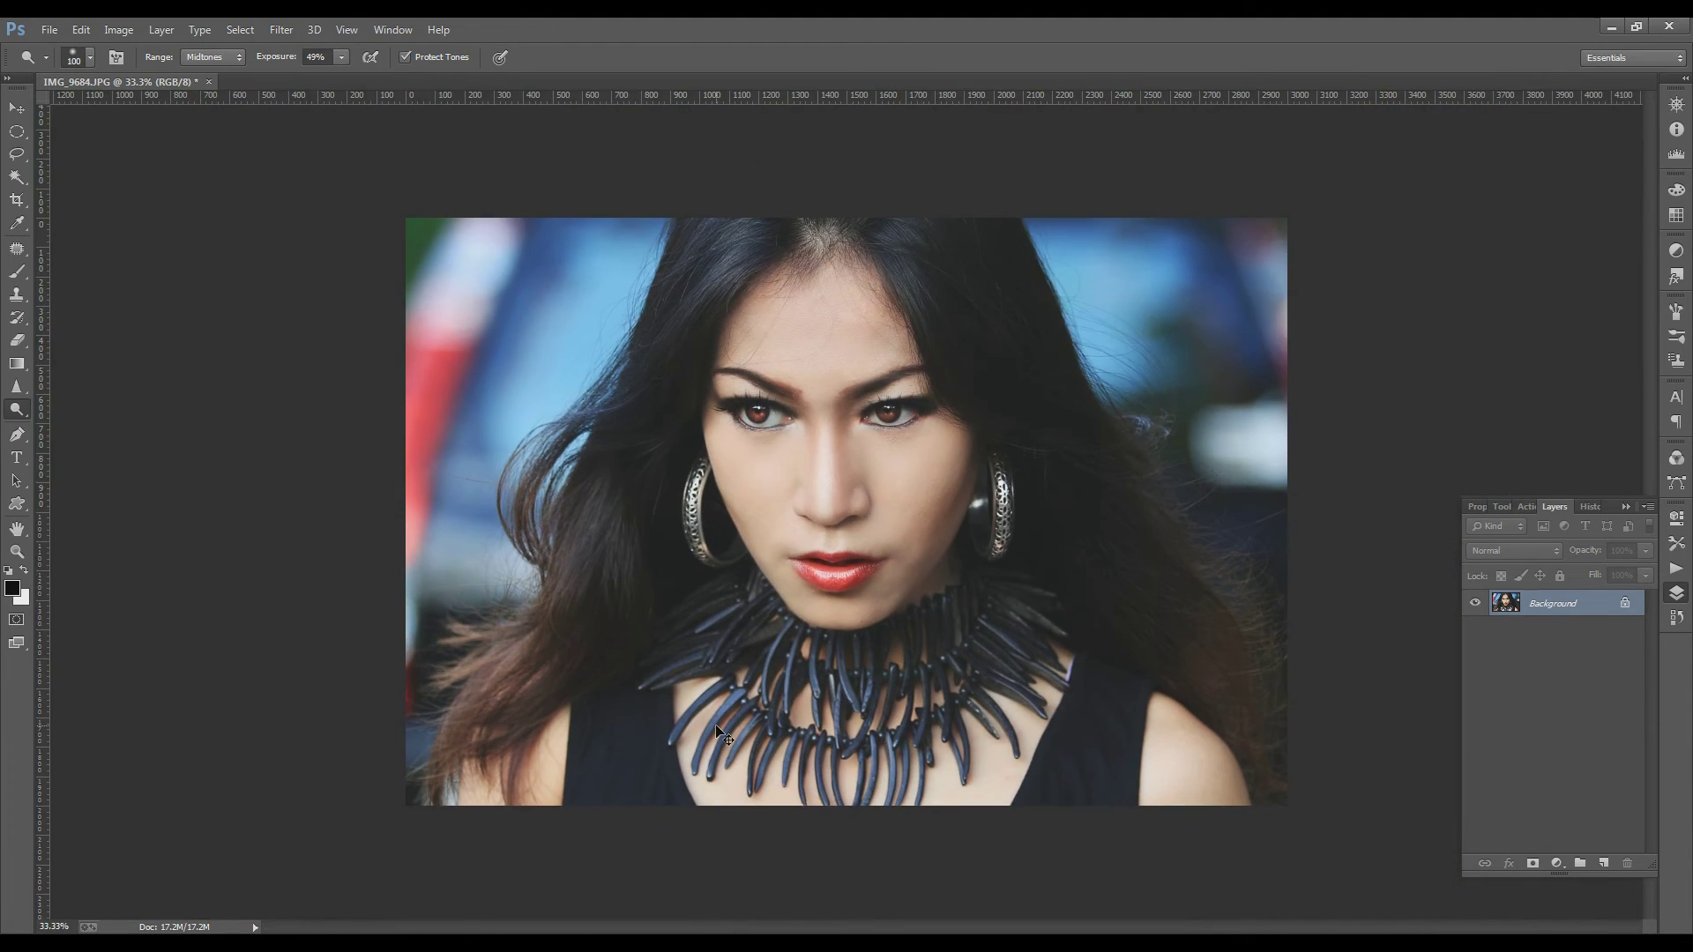
- Duplicate the photo and darken the copy by pulling the Curves midpoint down
key("ctrl+j")
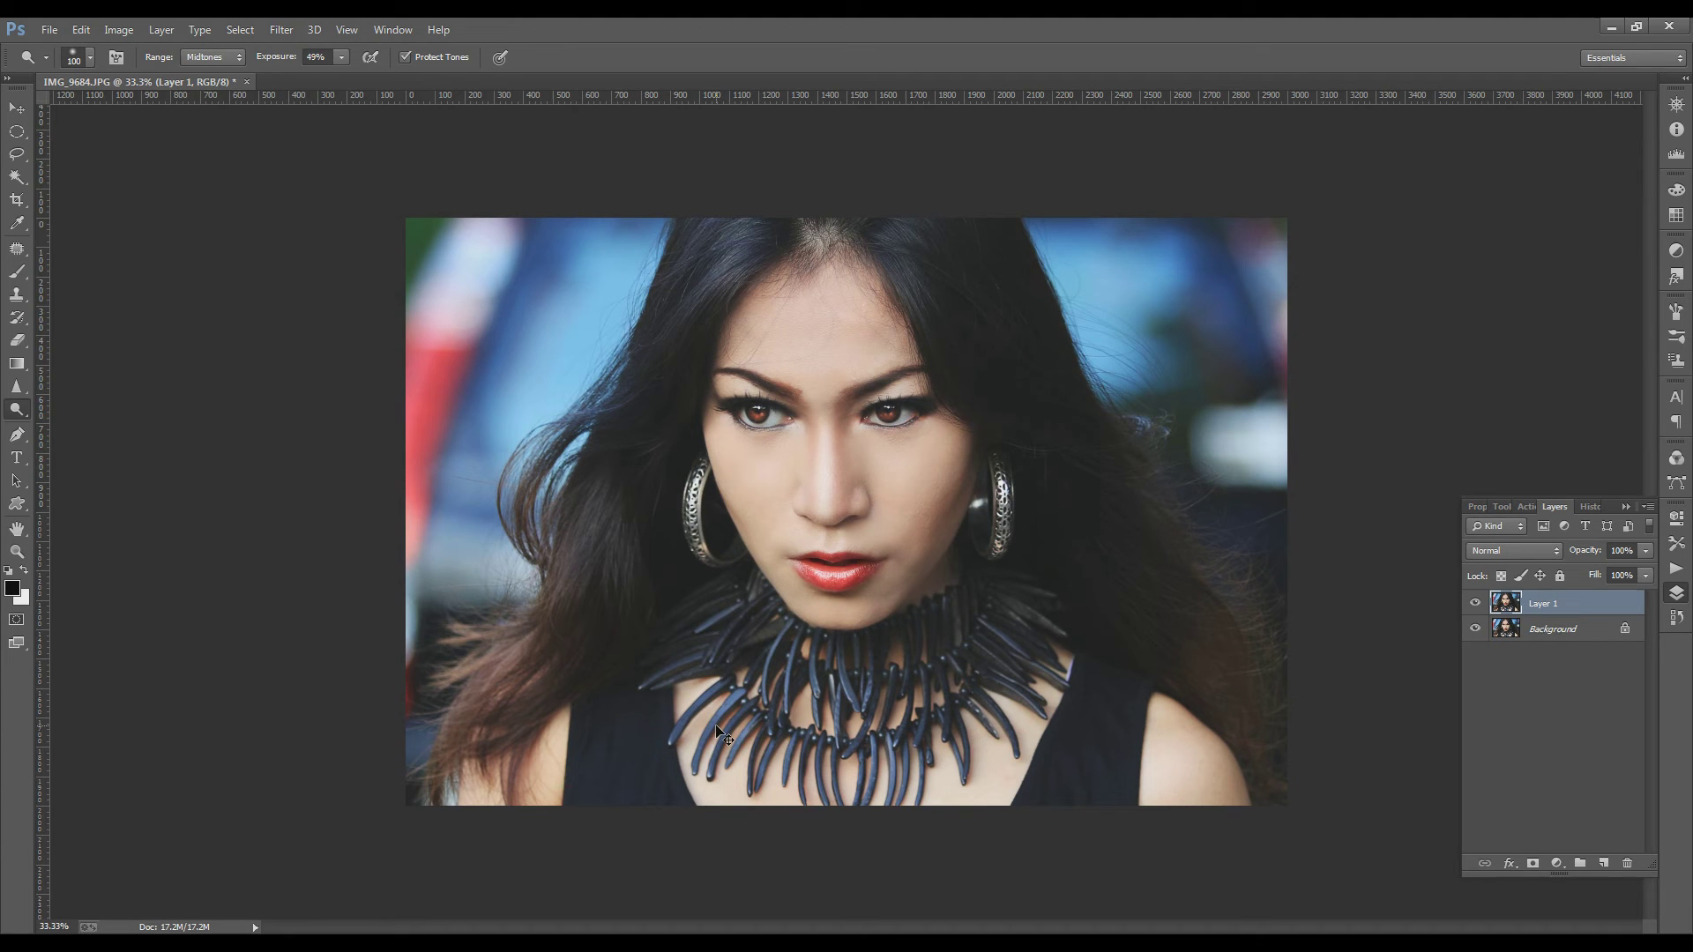
key("ctrl+m")
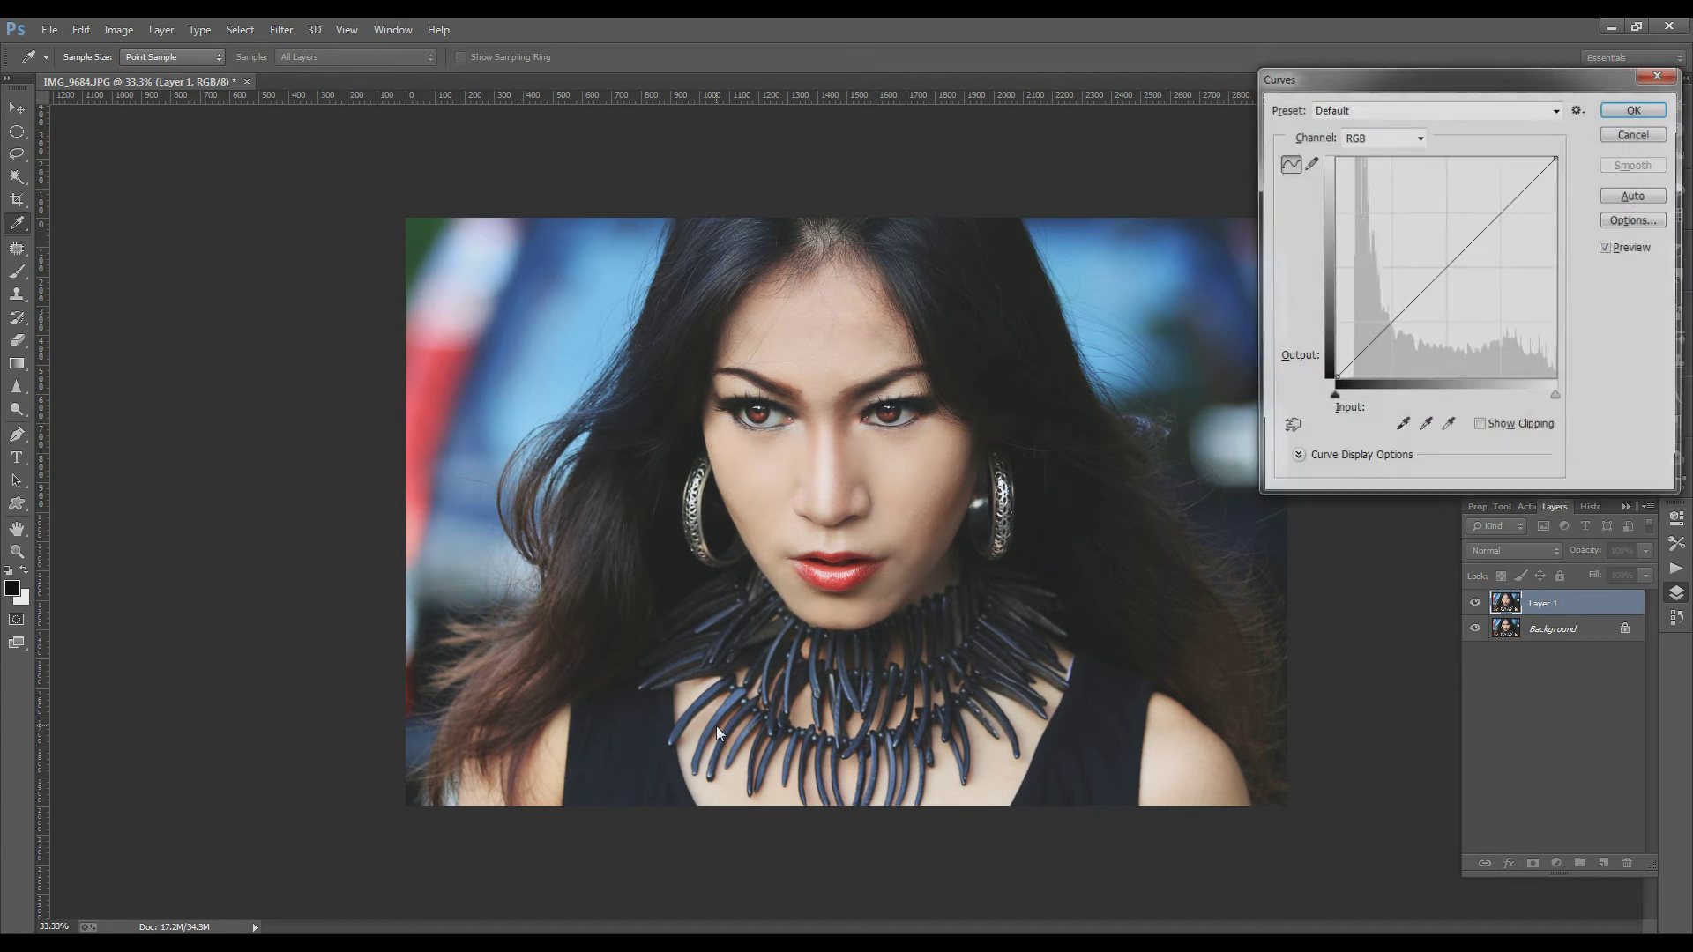
left_click_drag(1485, 229, 1487, 283)
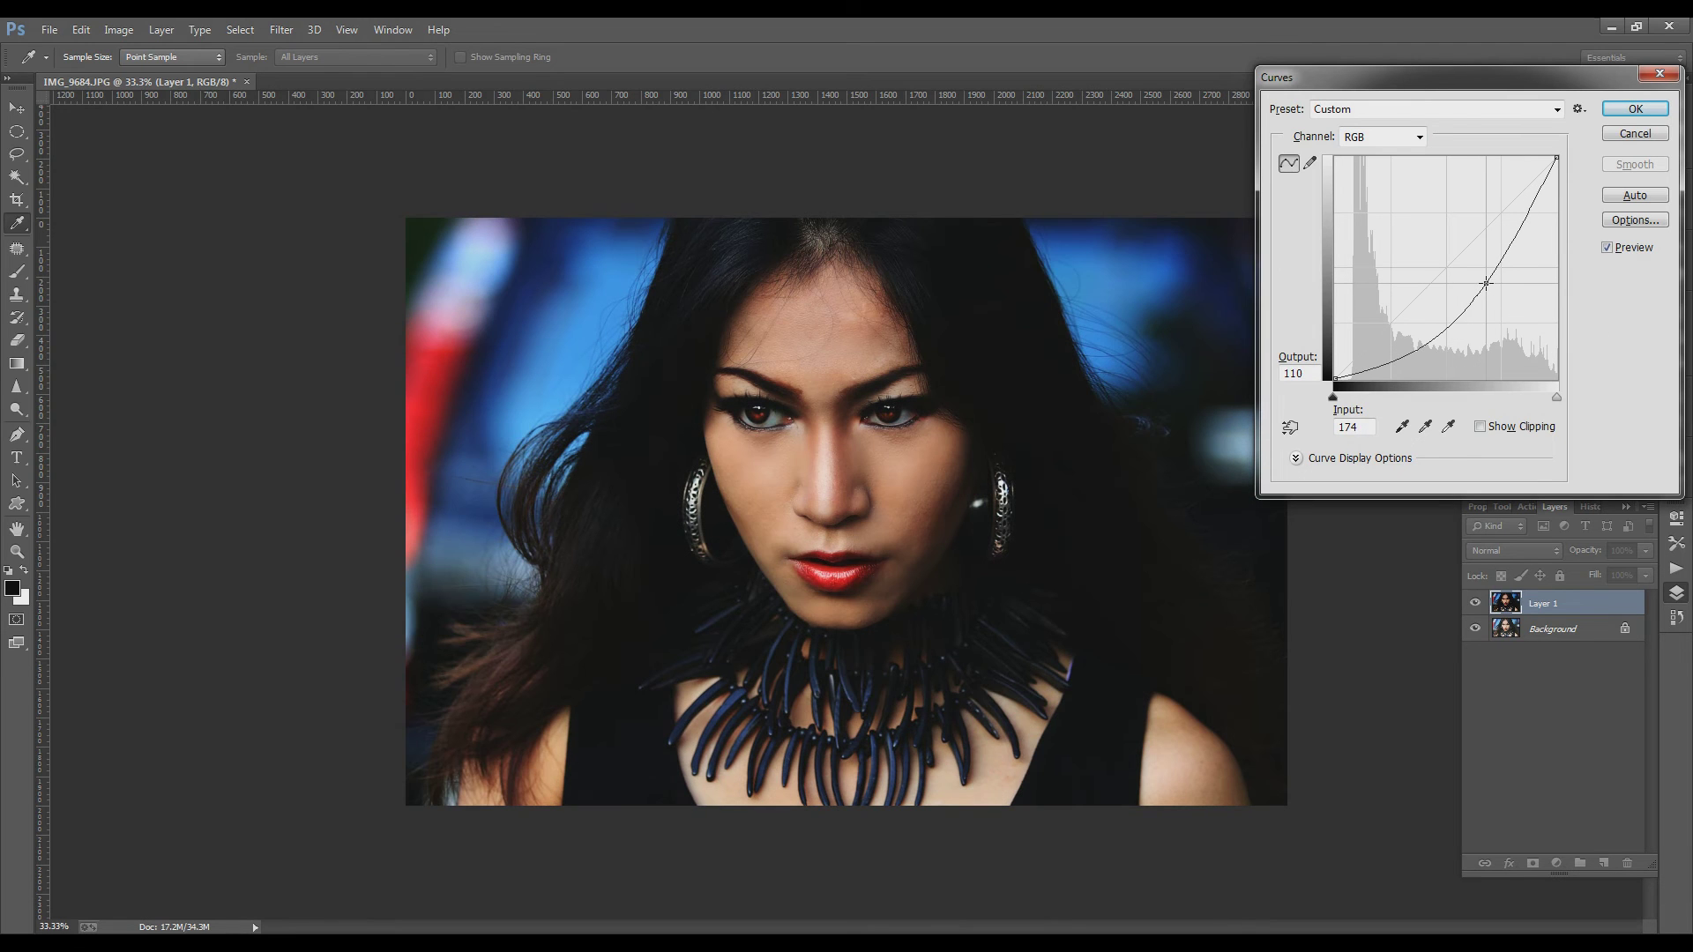
left_click(1635, 108)
- Delete a 250 px feathered oval over the face and necklace from the dark copy, comparing the vignette
left_click(17, 132)
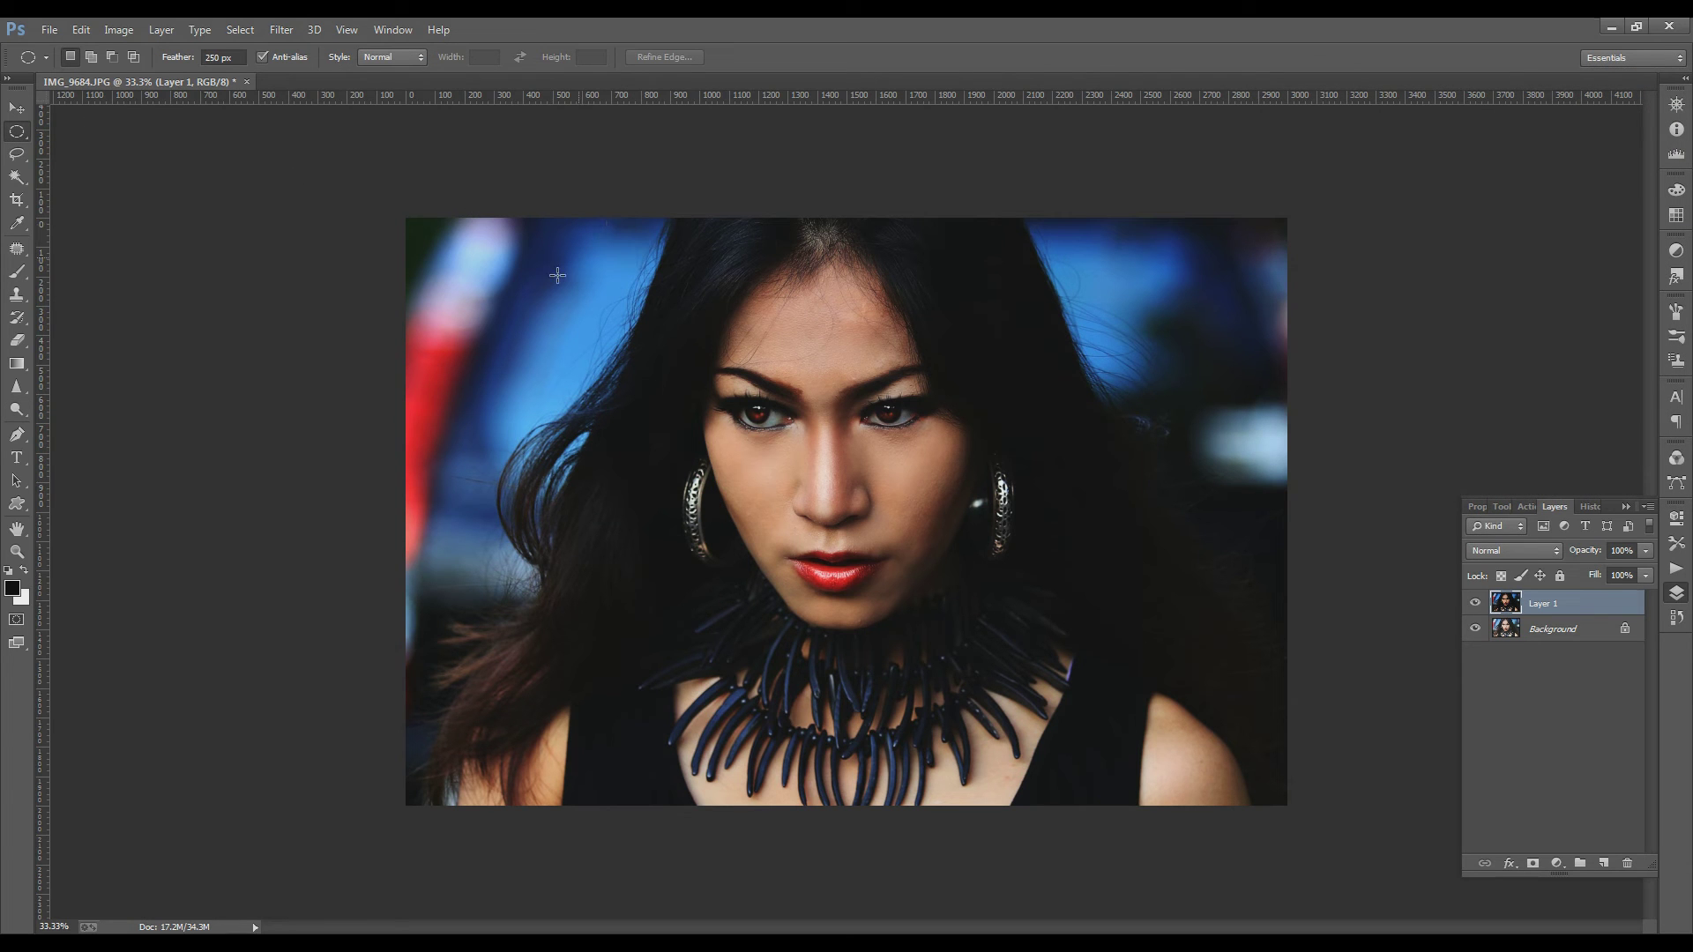
mouse_move(544, 199)
left_mouse_down()
mouse_move(1143, 765)
mouse_move(1169, 754)
mouse_move(1155, 833)
left_mouse_up()
key("Delete")
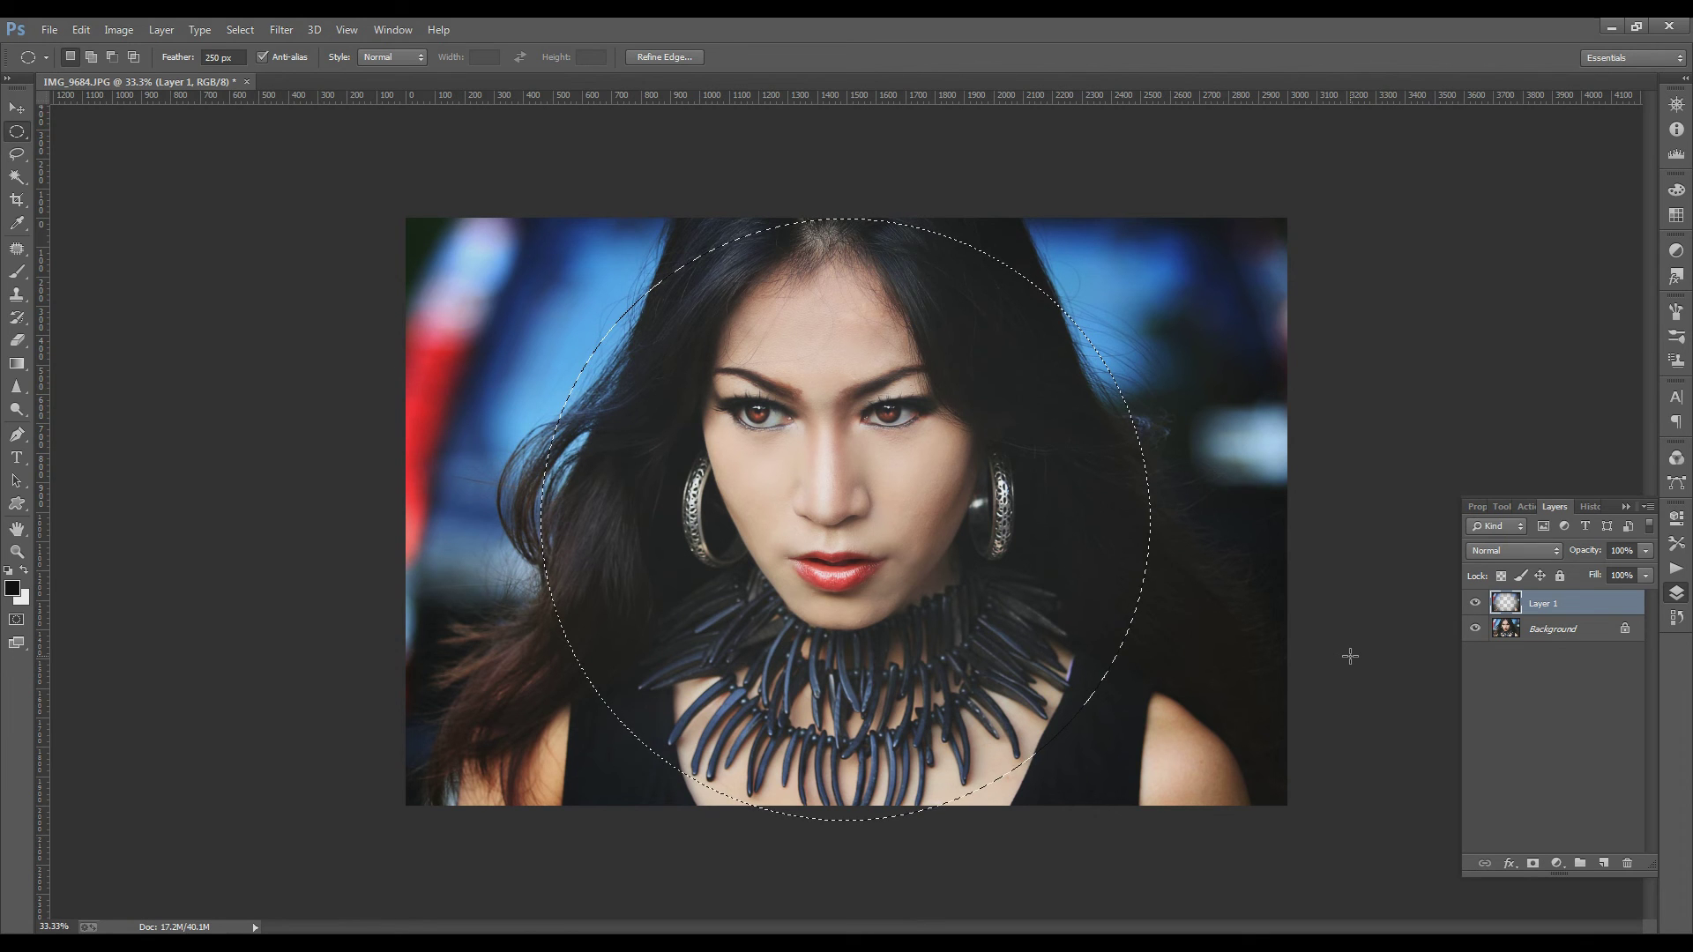
key("ctrl+d")
left_click(1475, 605)
left_click(1475, 605)
left_click(1475, 605)
left_click(1475, 605)
key("ctrl+plus")
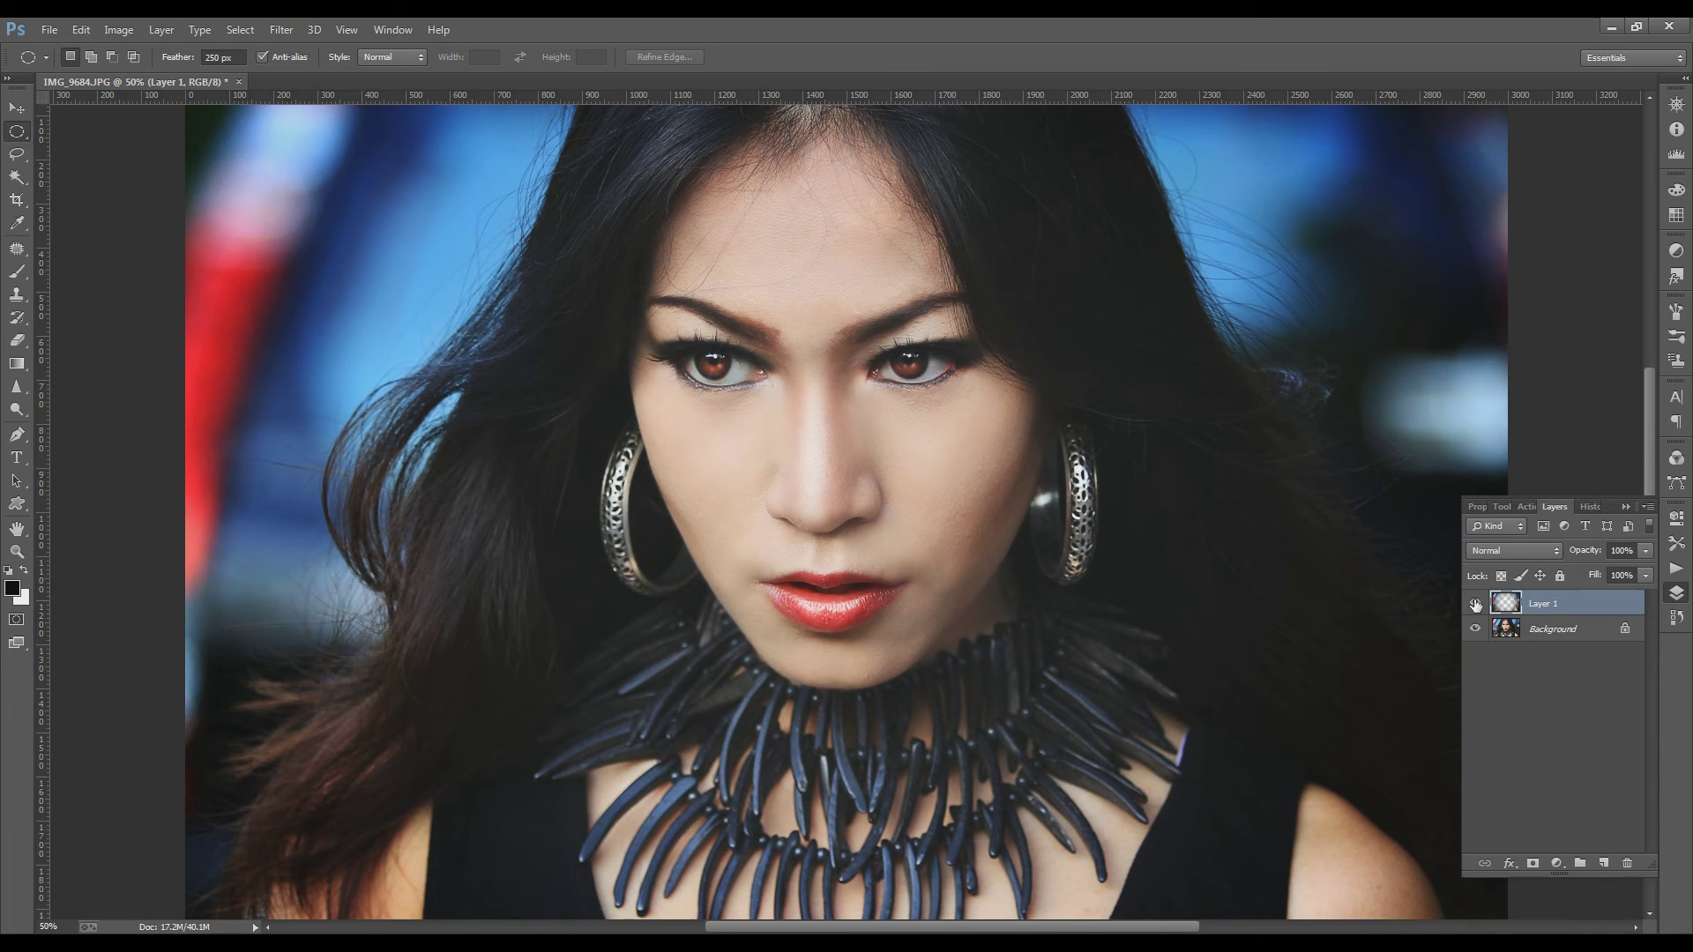
key("Delete")
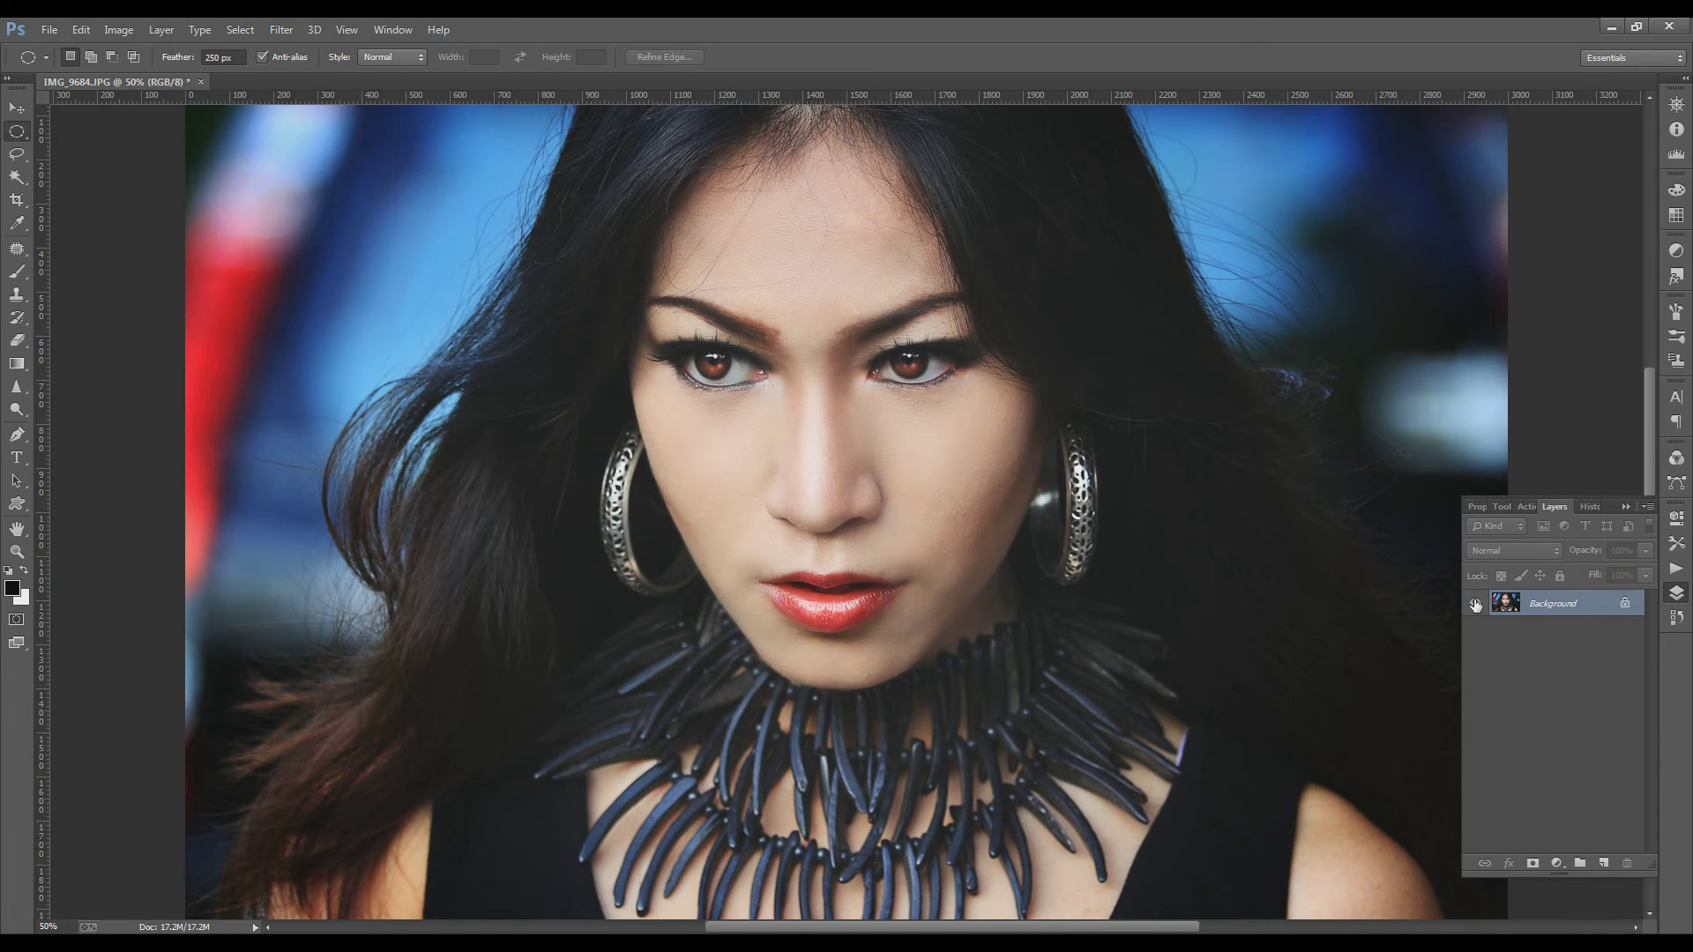
- Save a copy of the portrait as the JPEG 84.jpg, accepting the default JPEG Options
left_click(1626, 507)
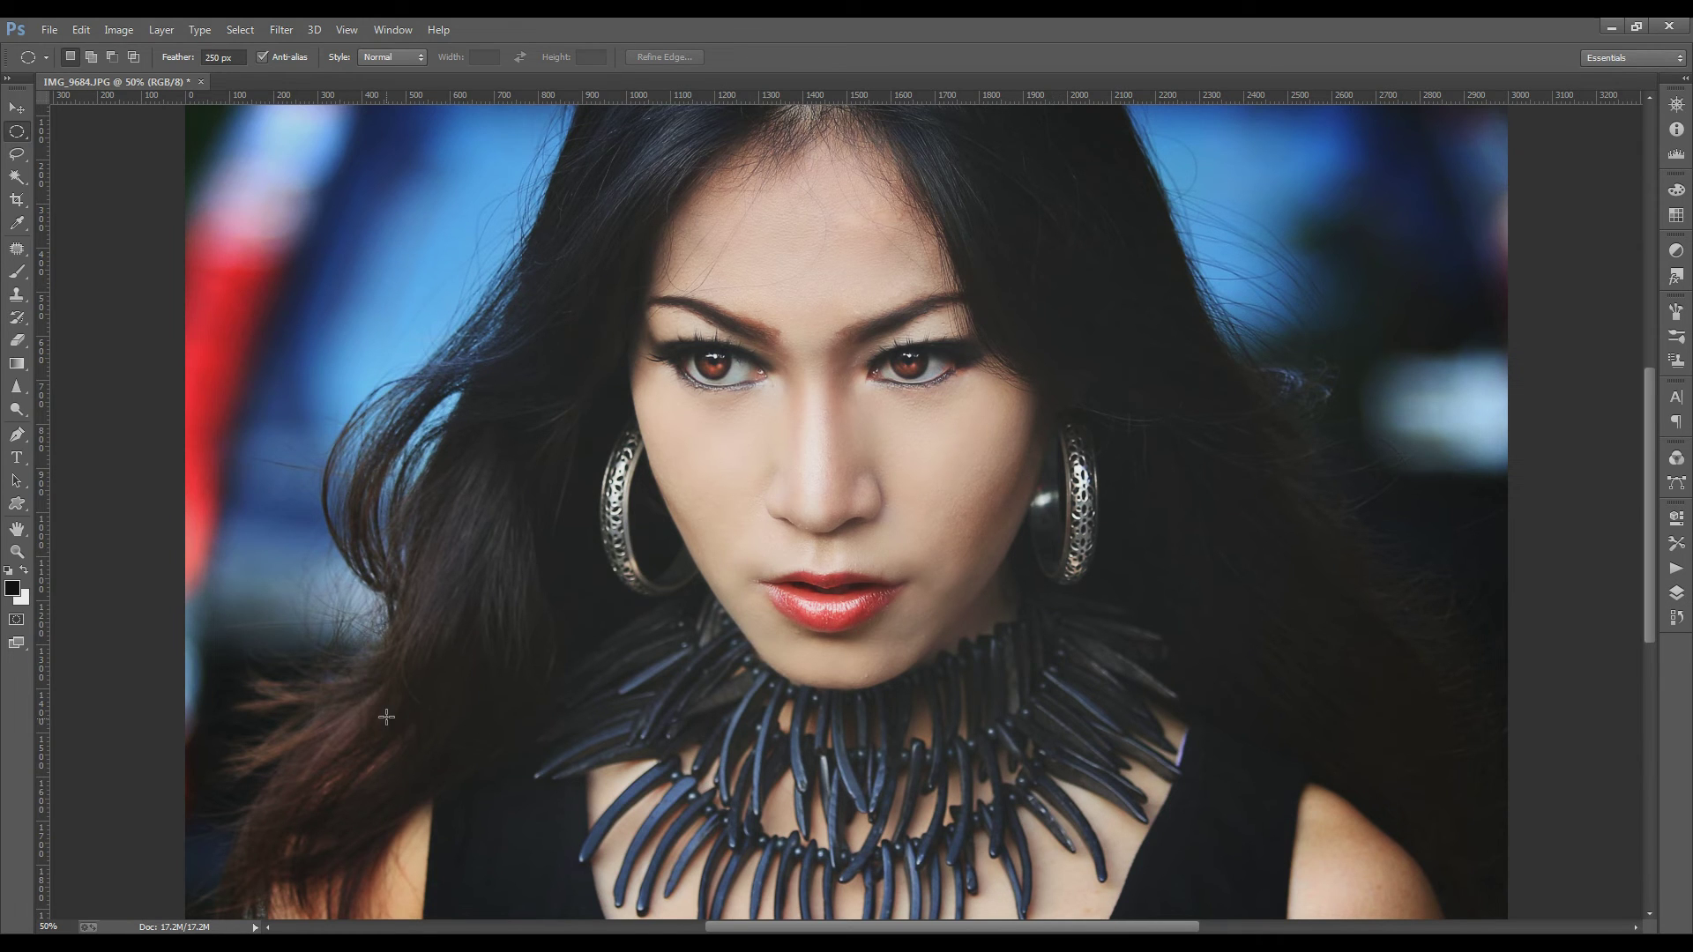
left_click(50, 30)
left_click(110, 188)
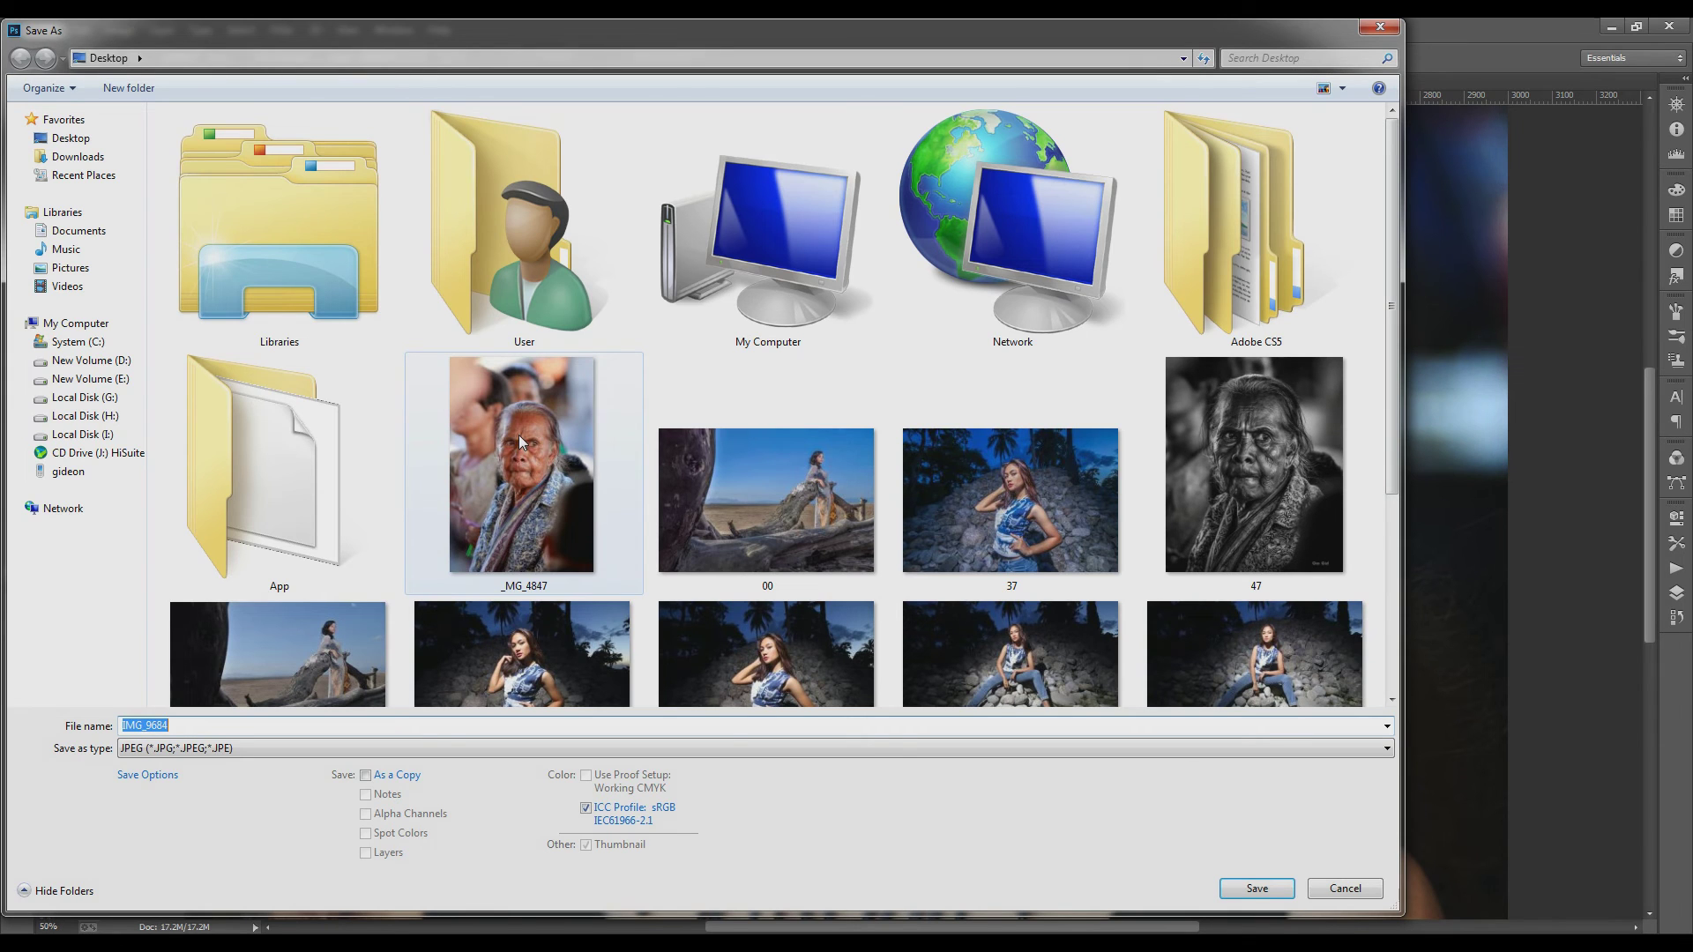
mouse_move(523, 421)
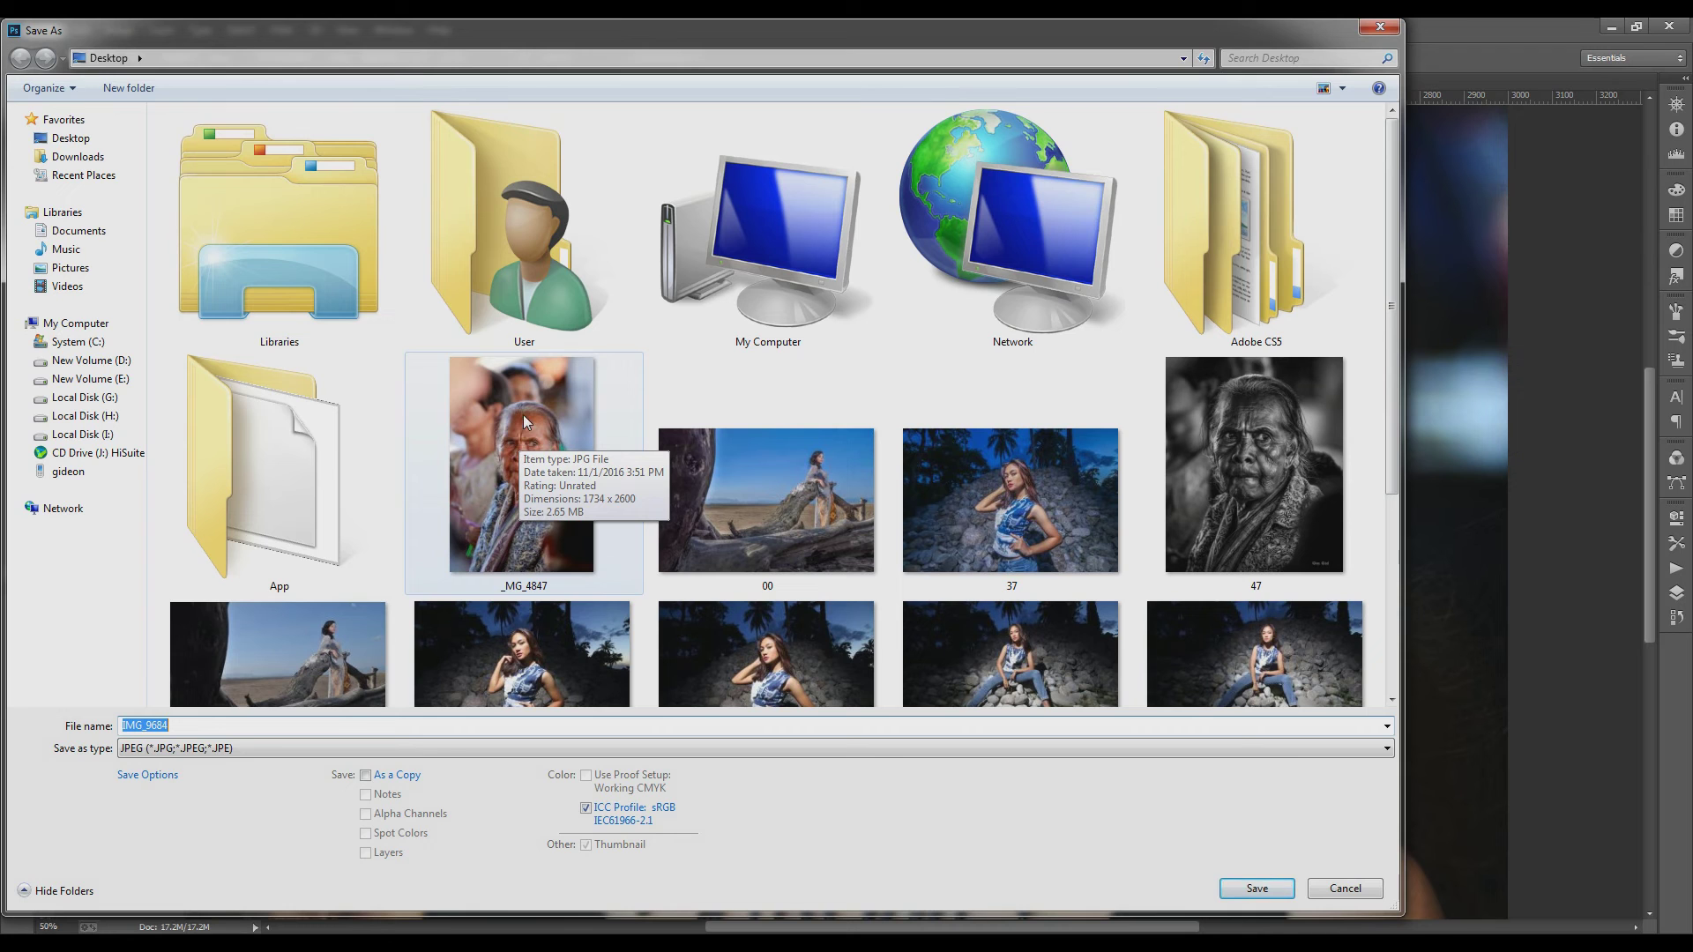
key("Return")
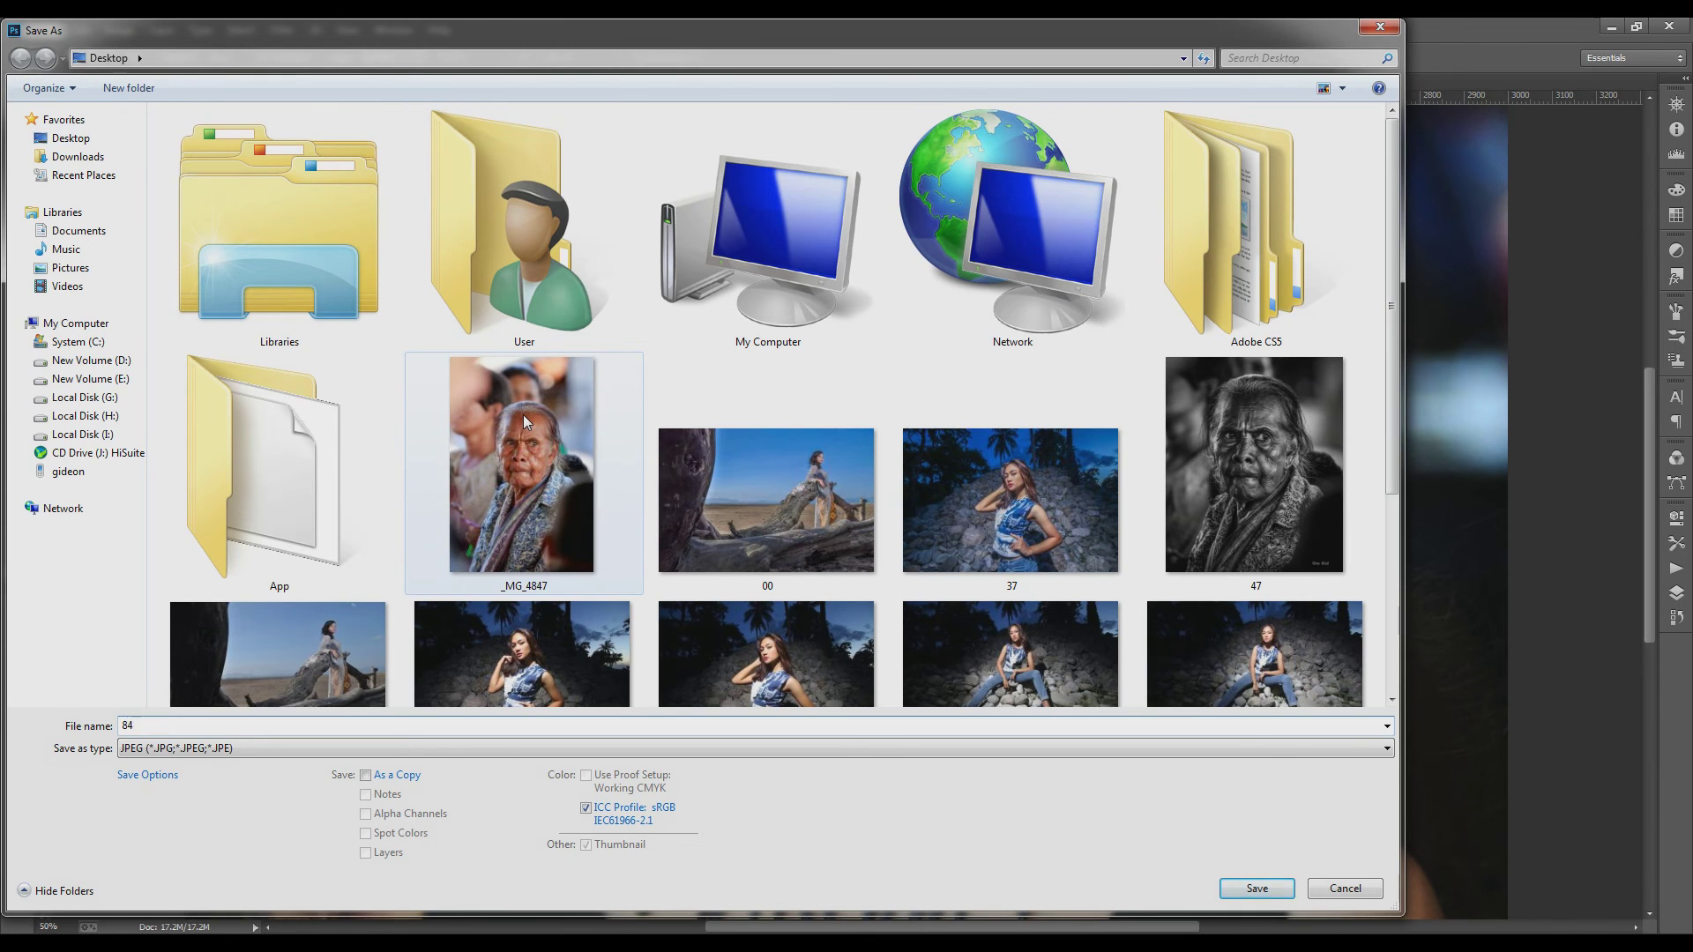
key("Return")
key("m")
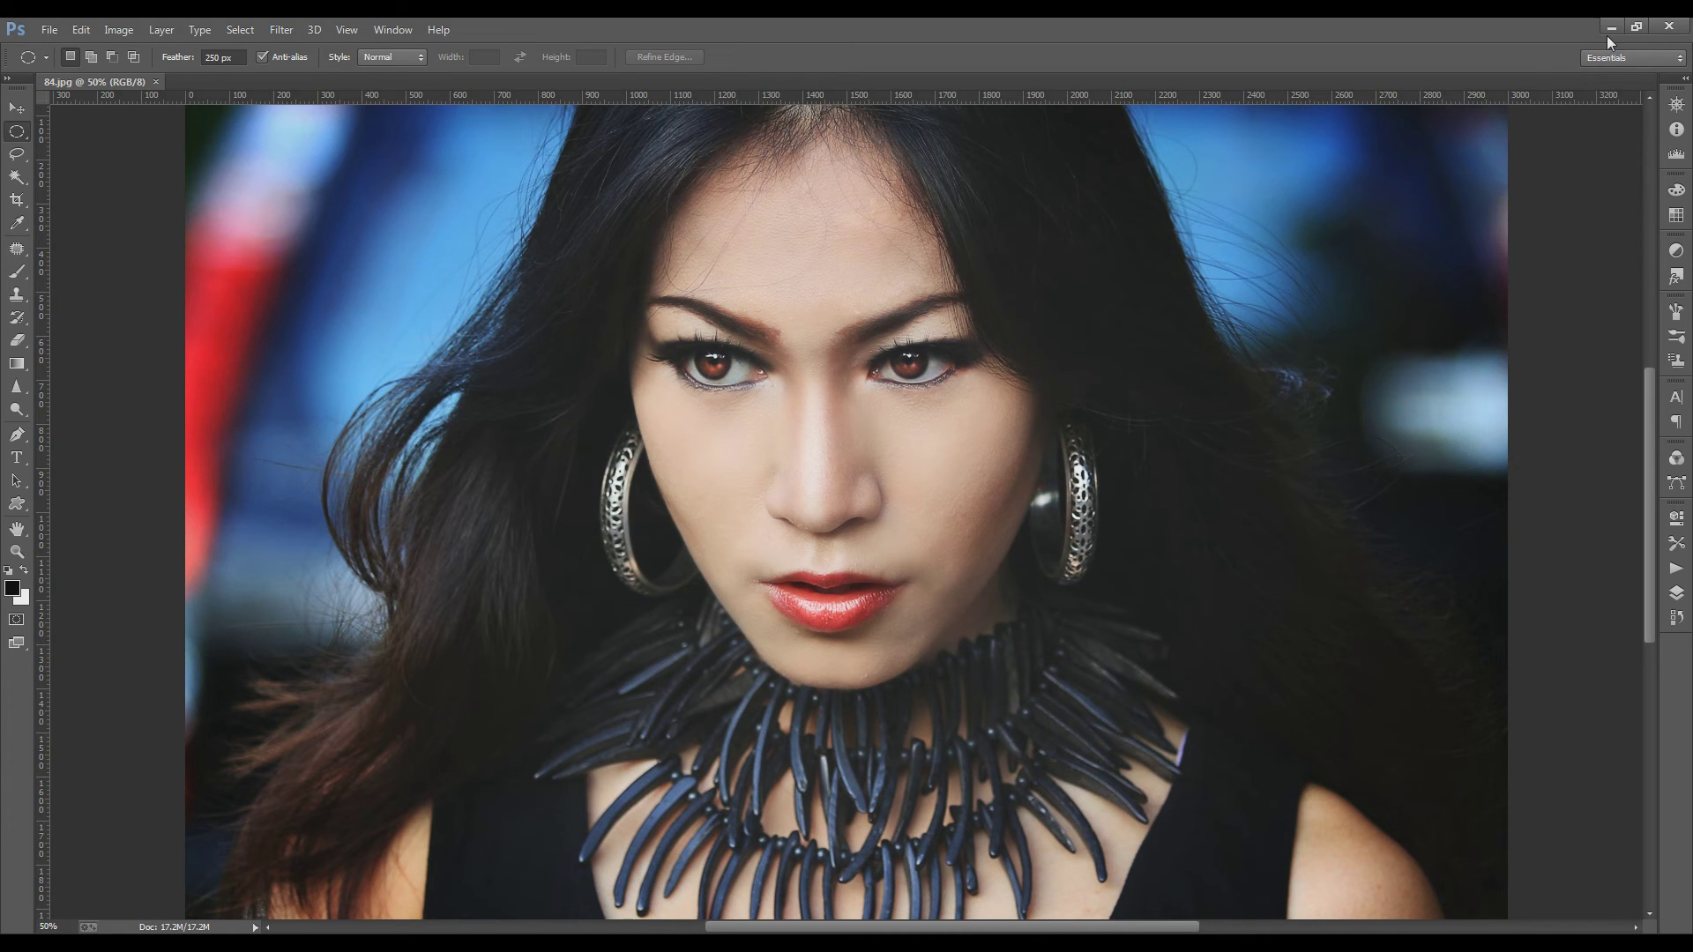
left_click(53, 30)
mouse_move(82, 117)
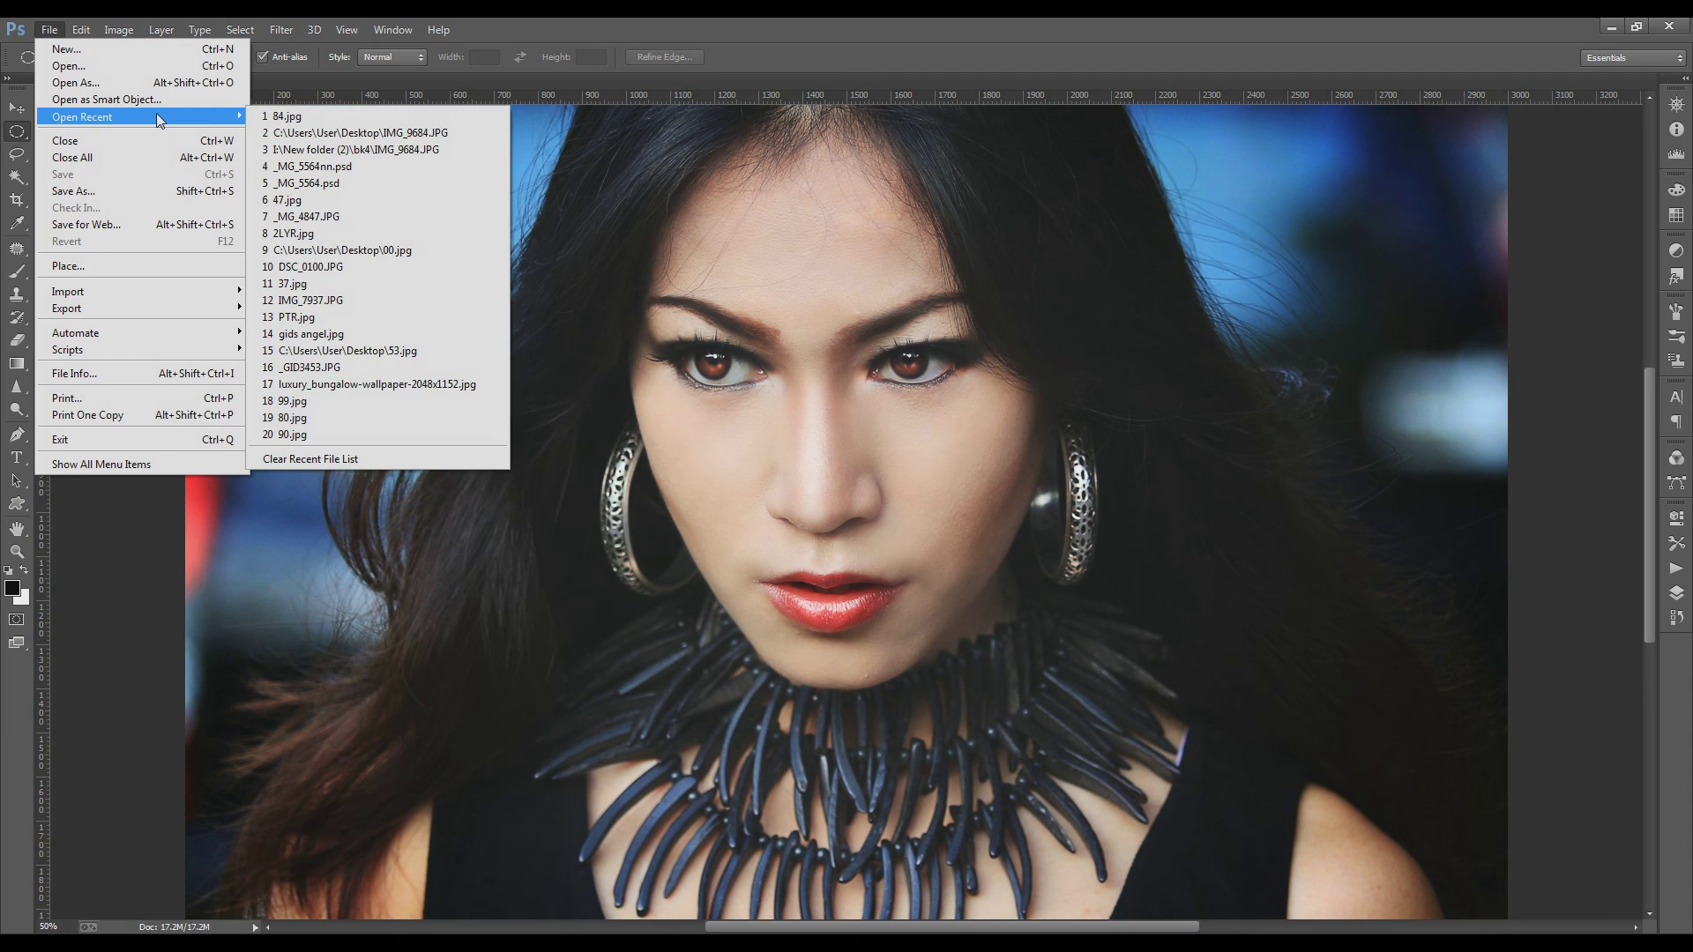
left_click(397, 132)
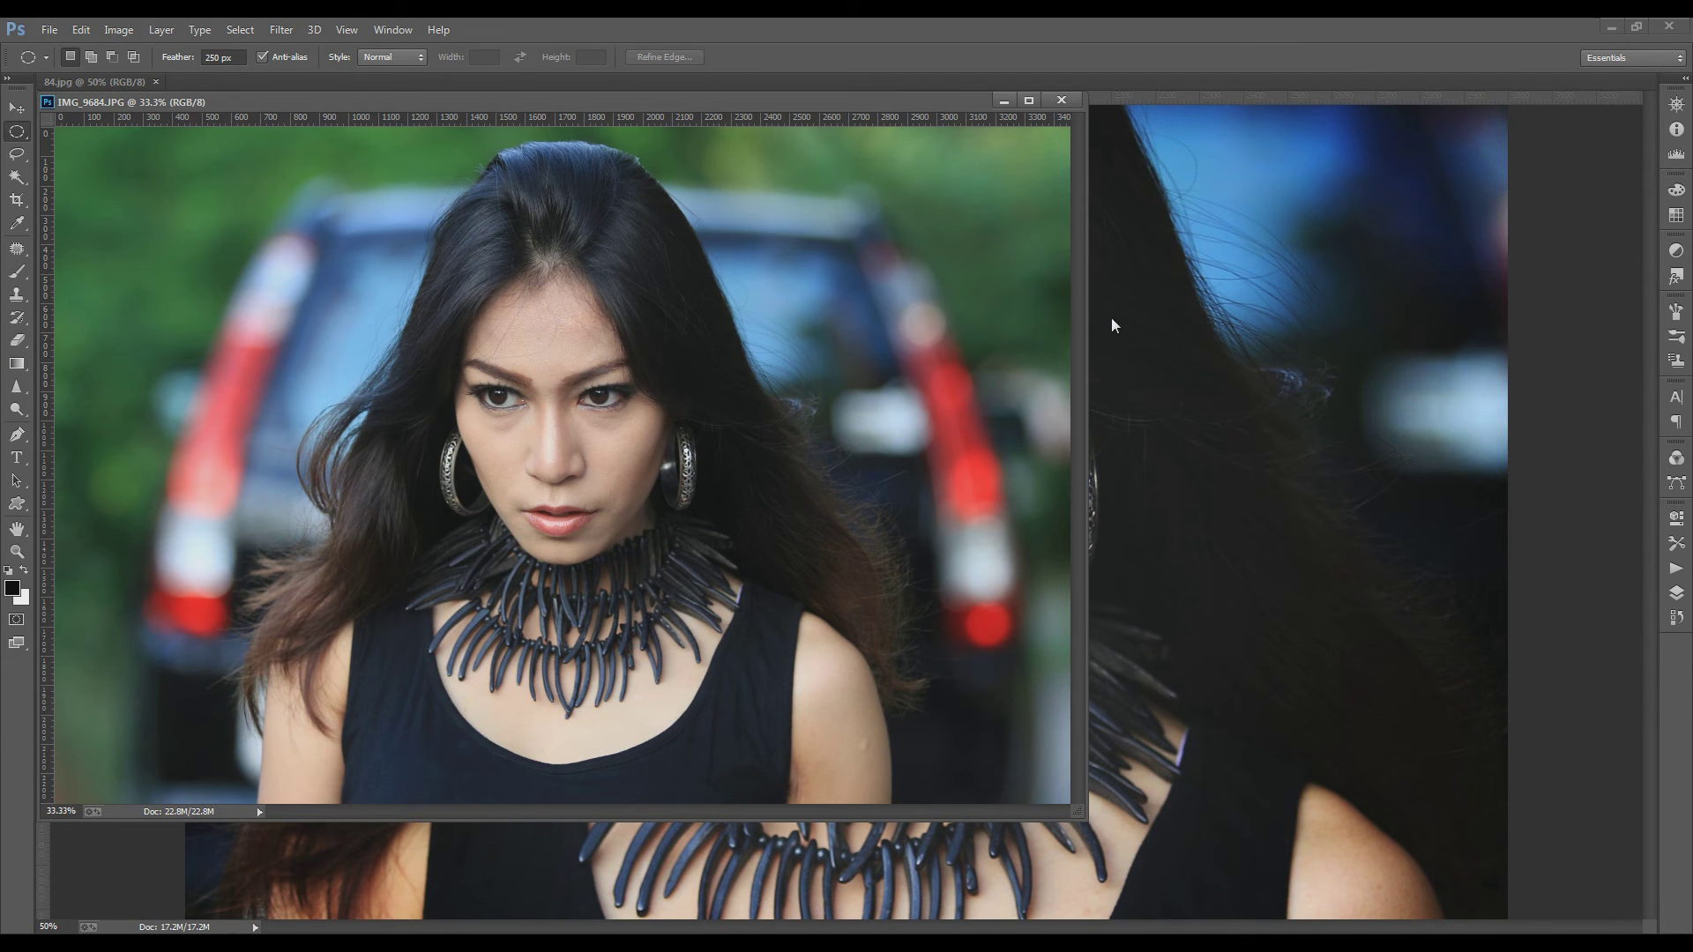
left_click(16, 107)
left_click_drag(491, 231, 1155, 323)
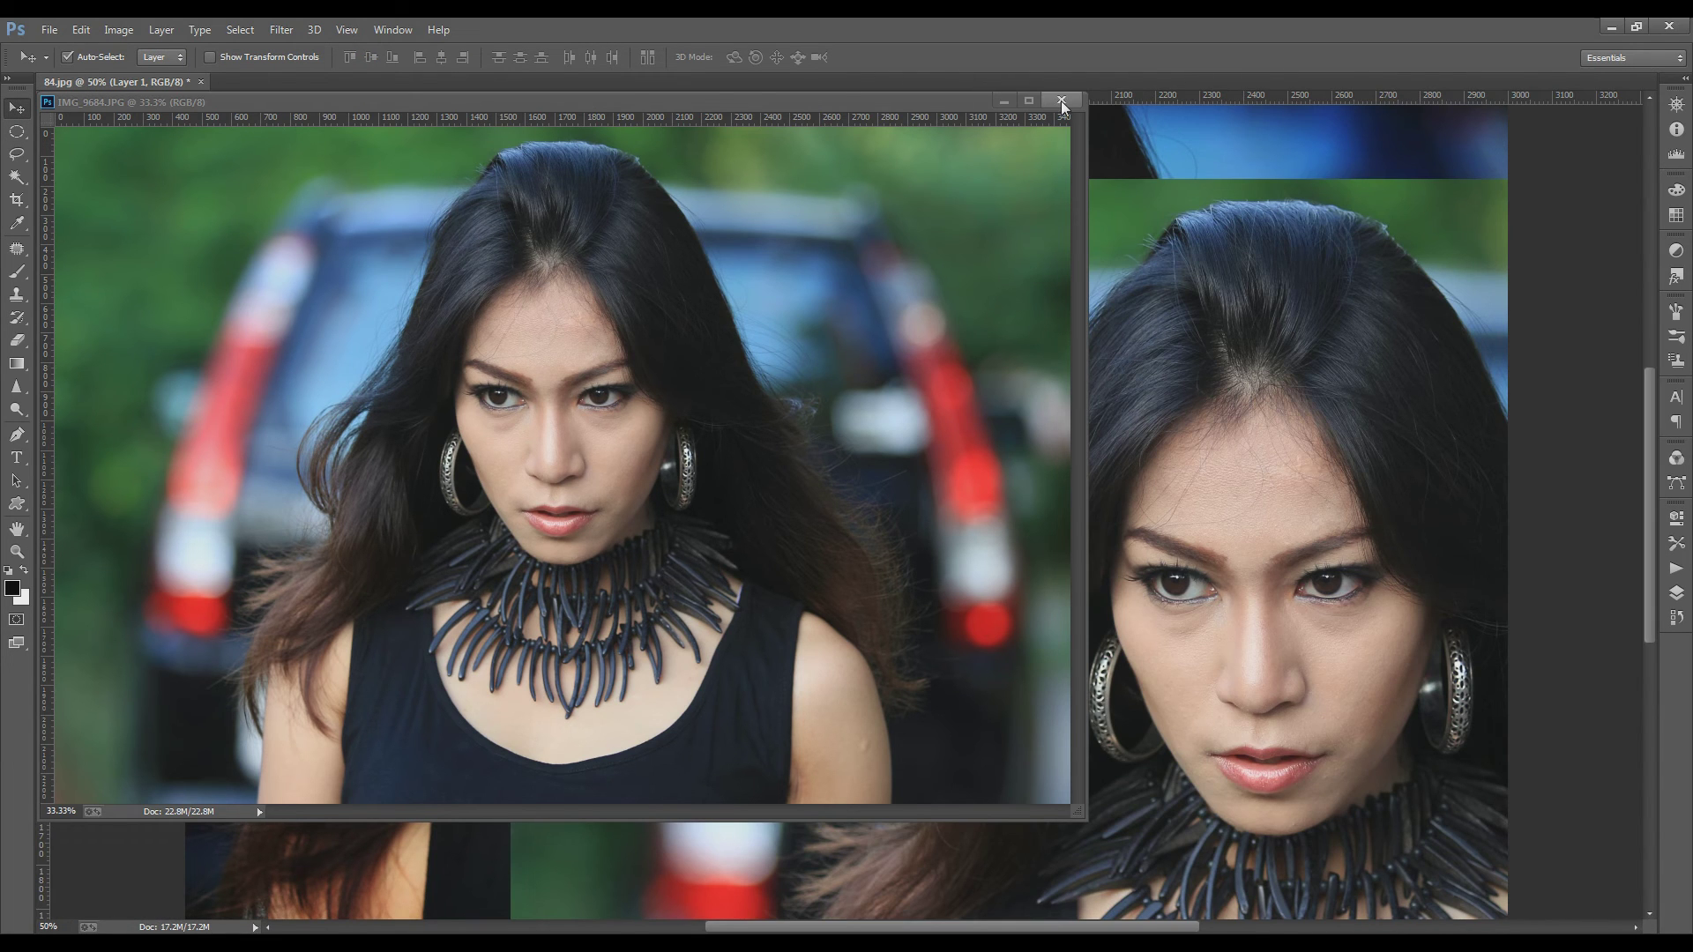
left_click(1061, 100)
left_click_drag(1135, 246, 827, 187)
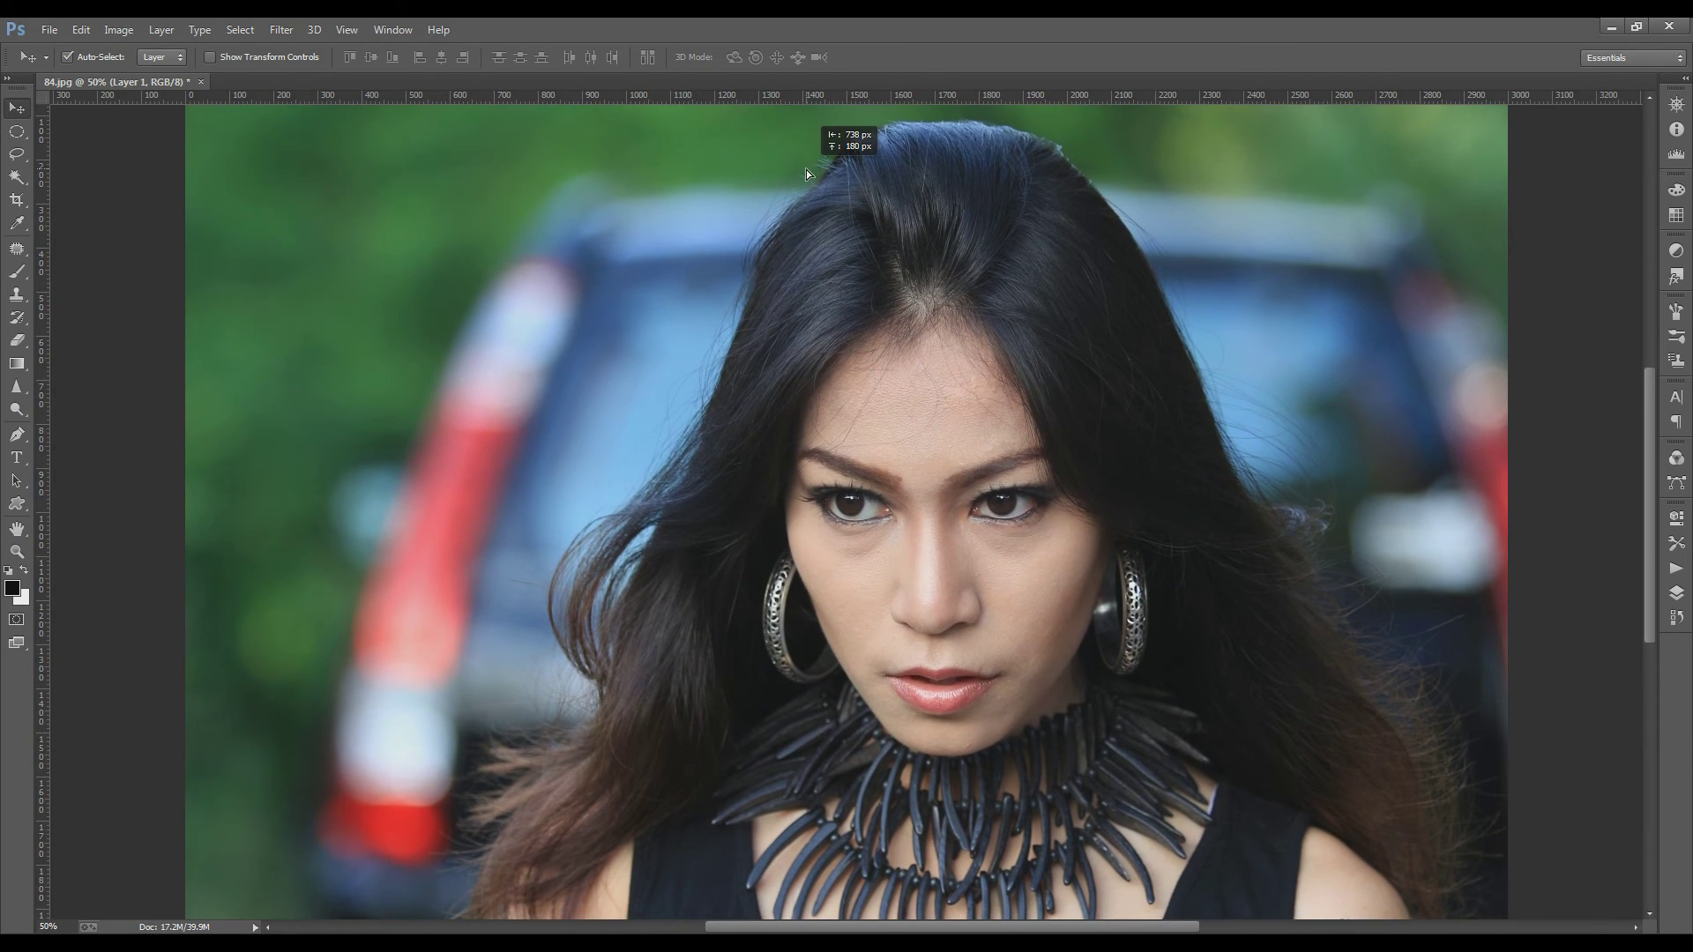
mouse_move(827, 187)
left_mouse_down()
mouse_move(695, 157)
mouse_move(820, 366)
mouse_move(867, 365)
left_mouse_up()
left_click(1676, 592)
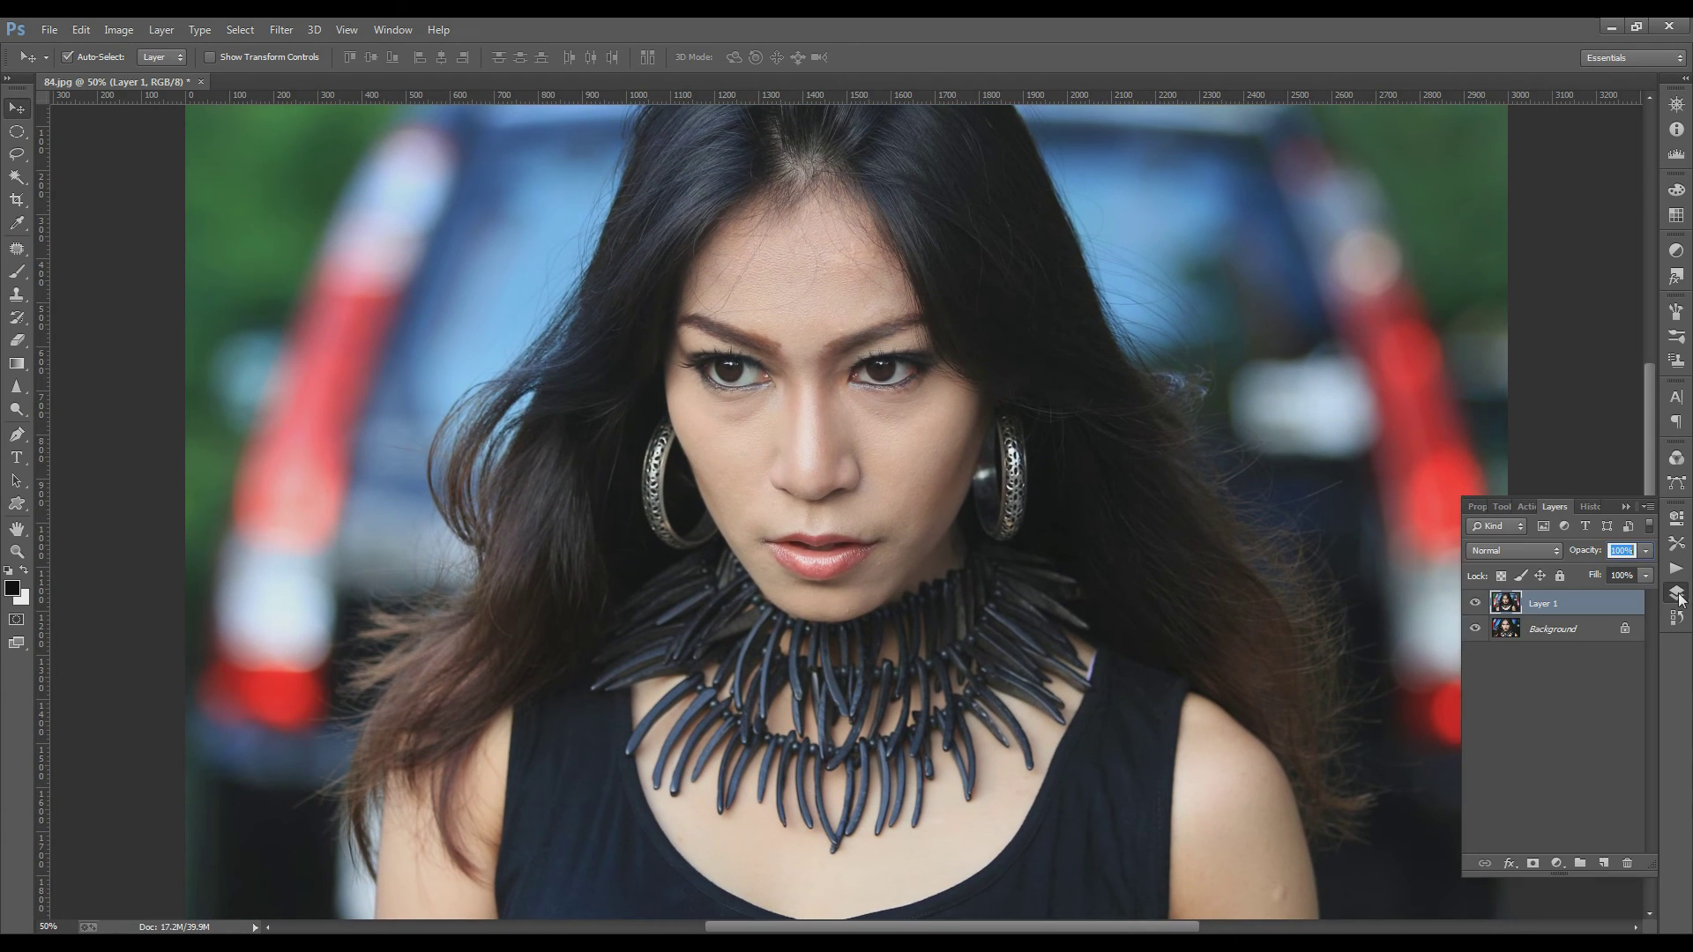
left_click(1476, 604)
left_click(1476, 604)
left_click(1476, 604)
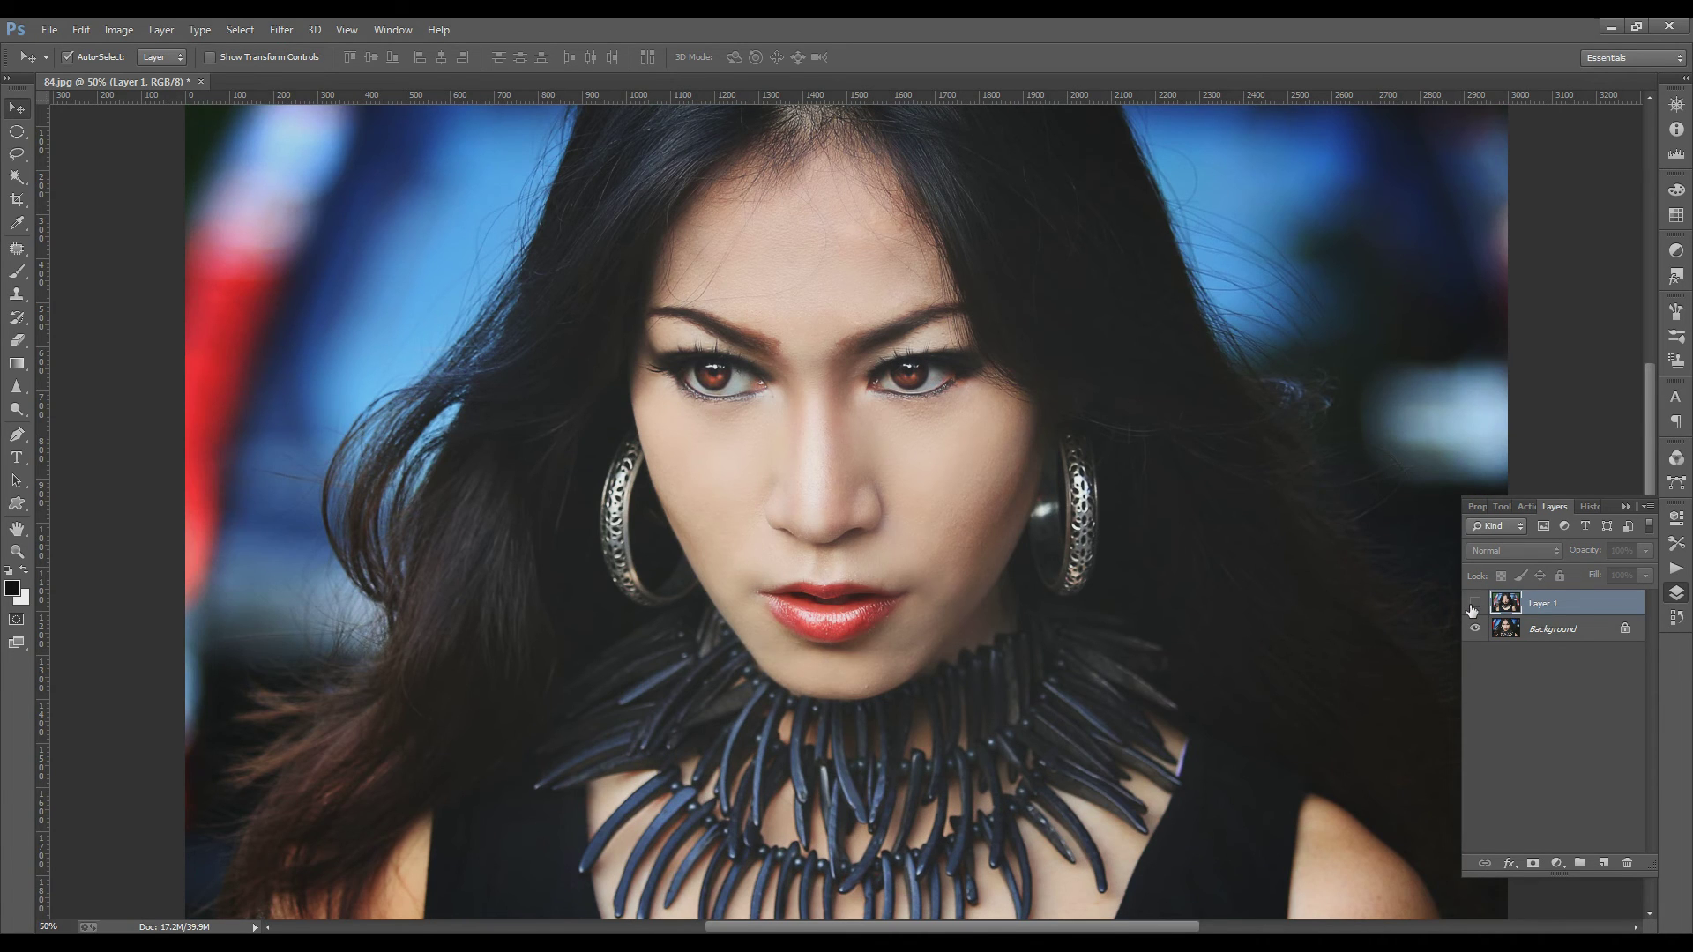
left_click(1473, 605)
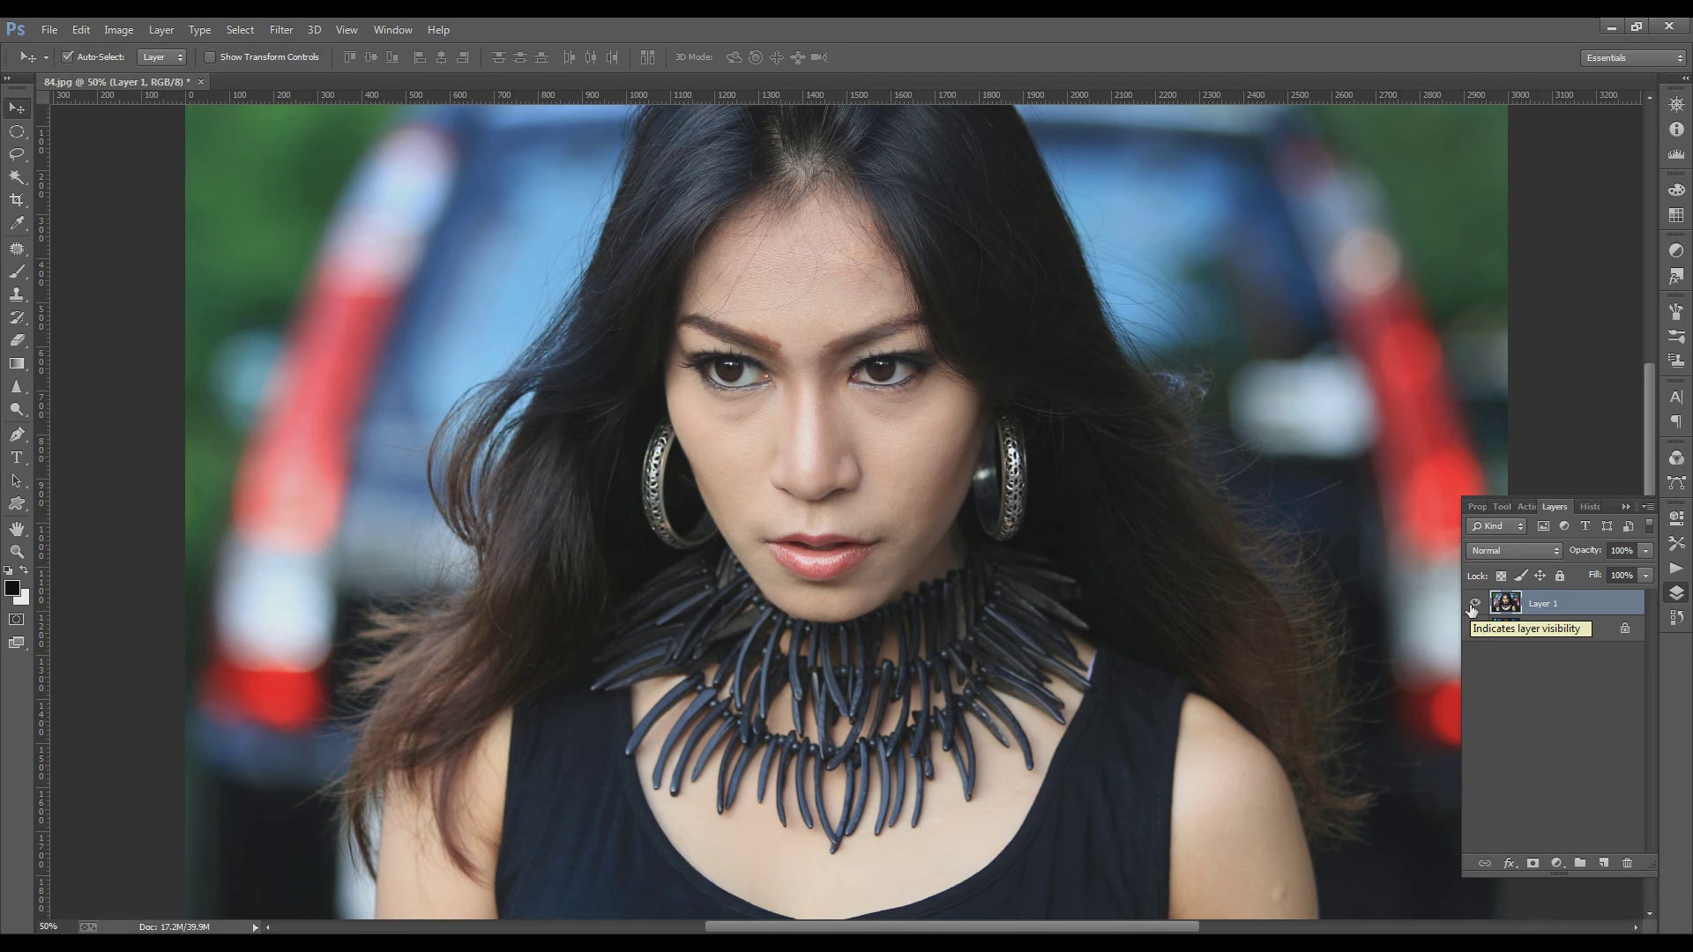
left_click(1474, 605)
left_click(1474, 605)
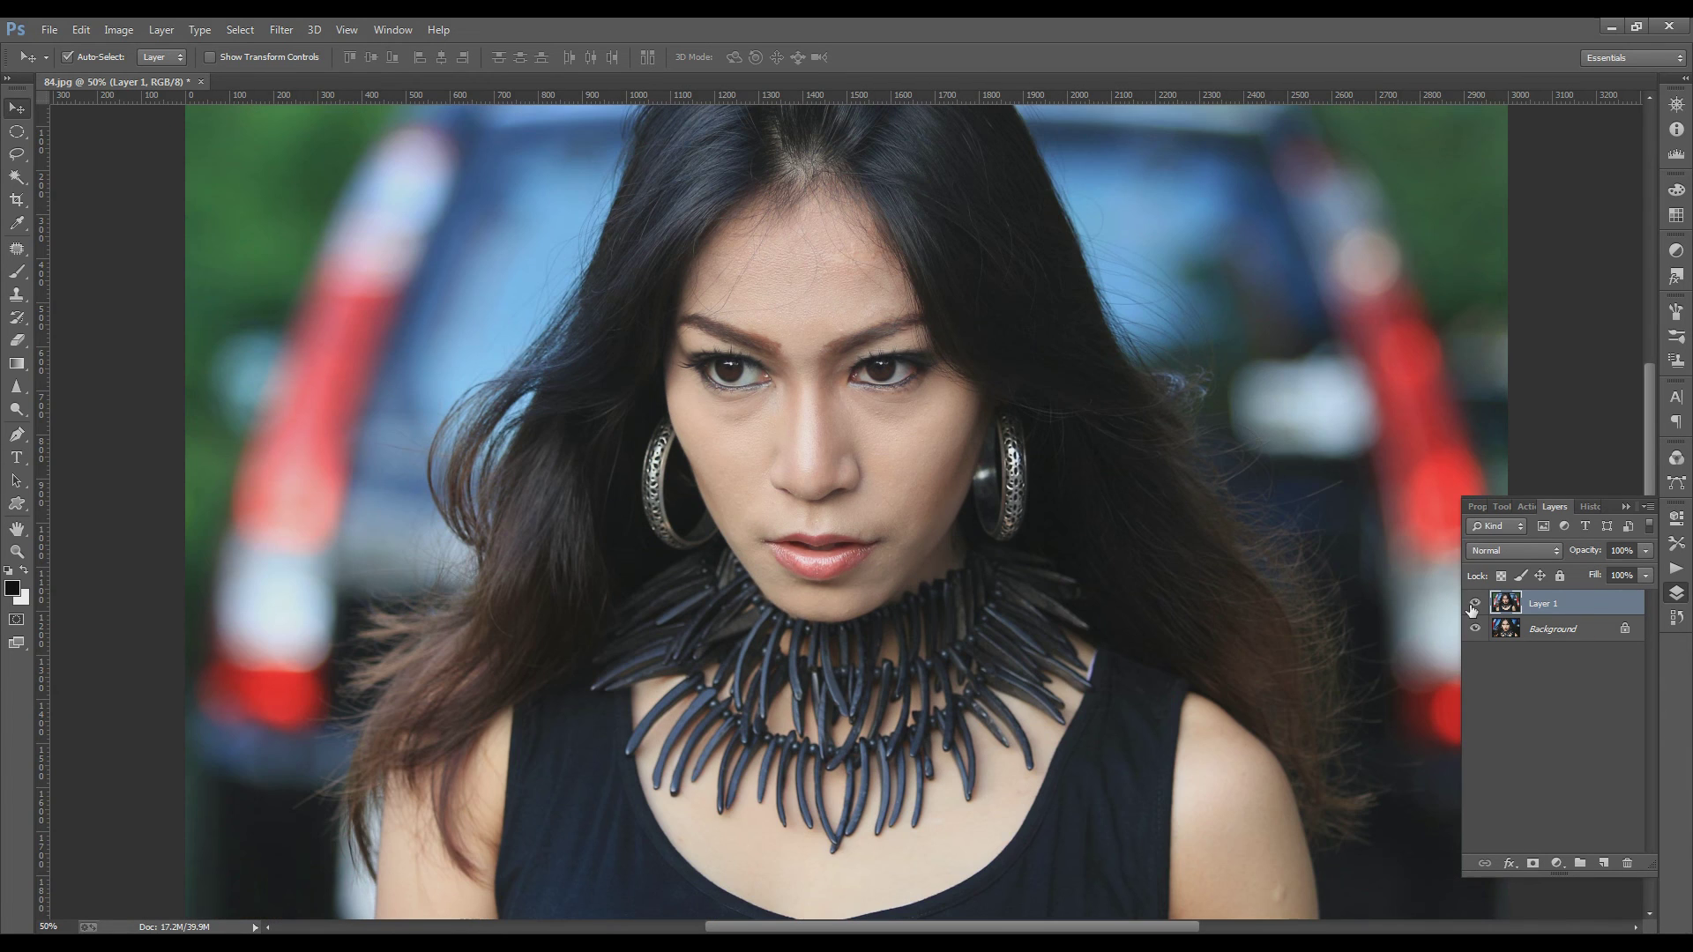
left_click(1473, 605)
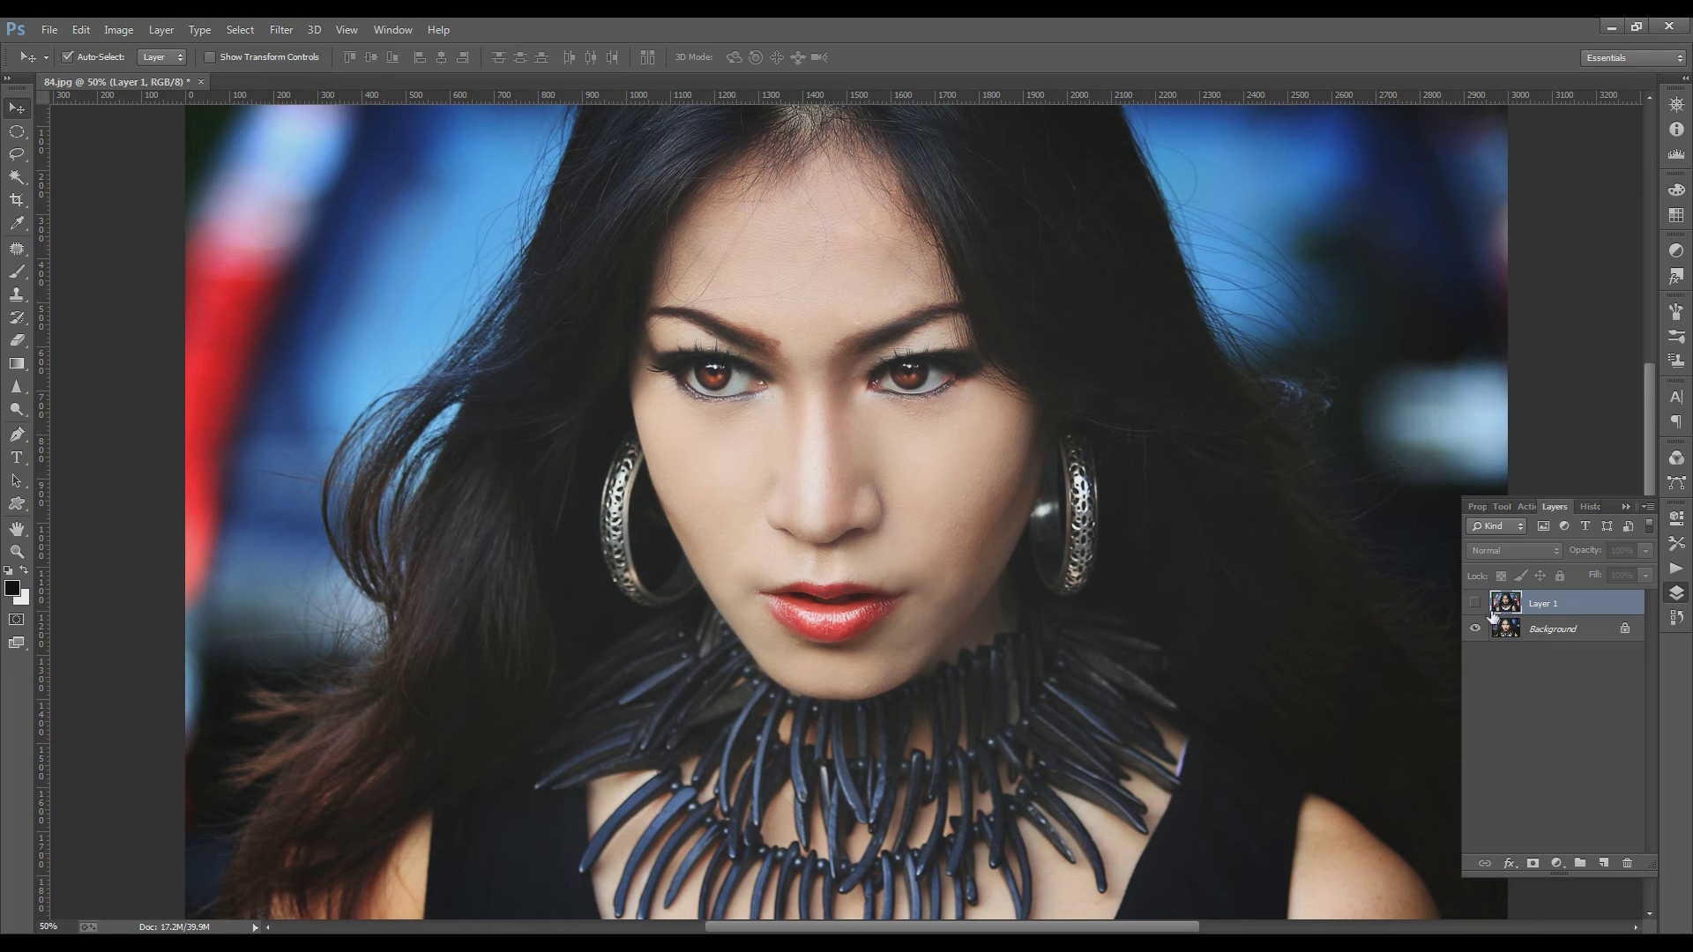
left_click_drag(1542, 613, 1629, 858)
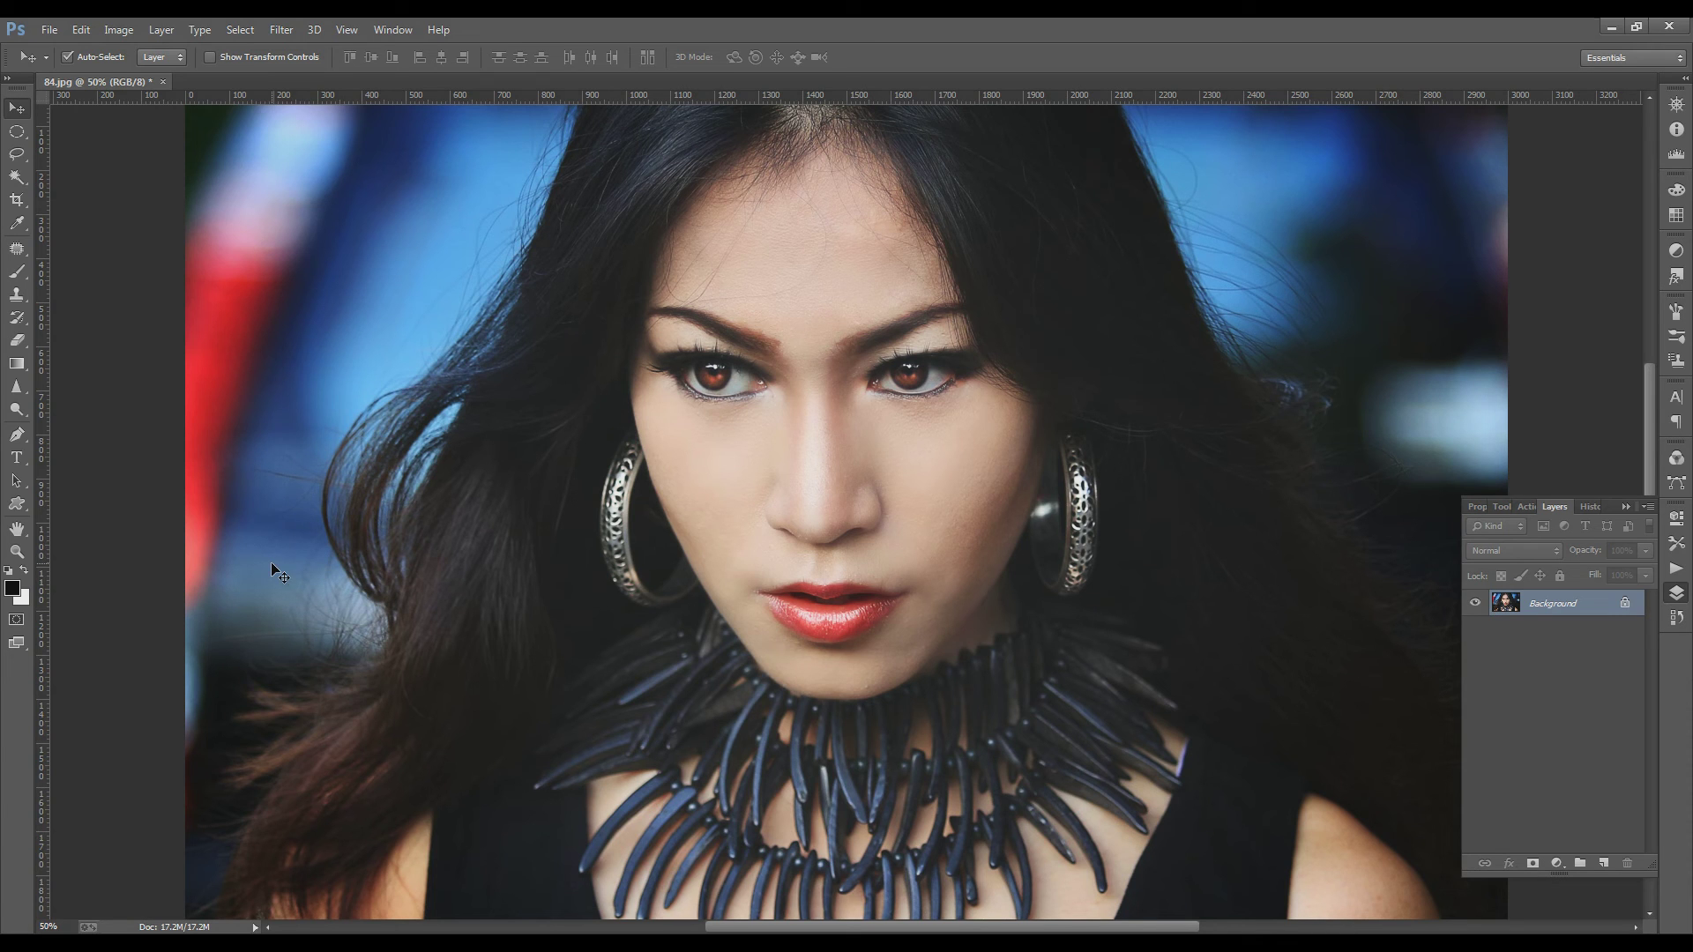
key("ctrl+j")
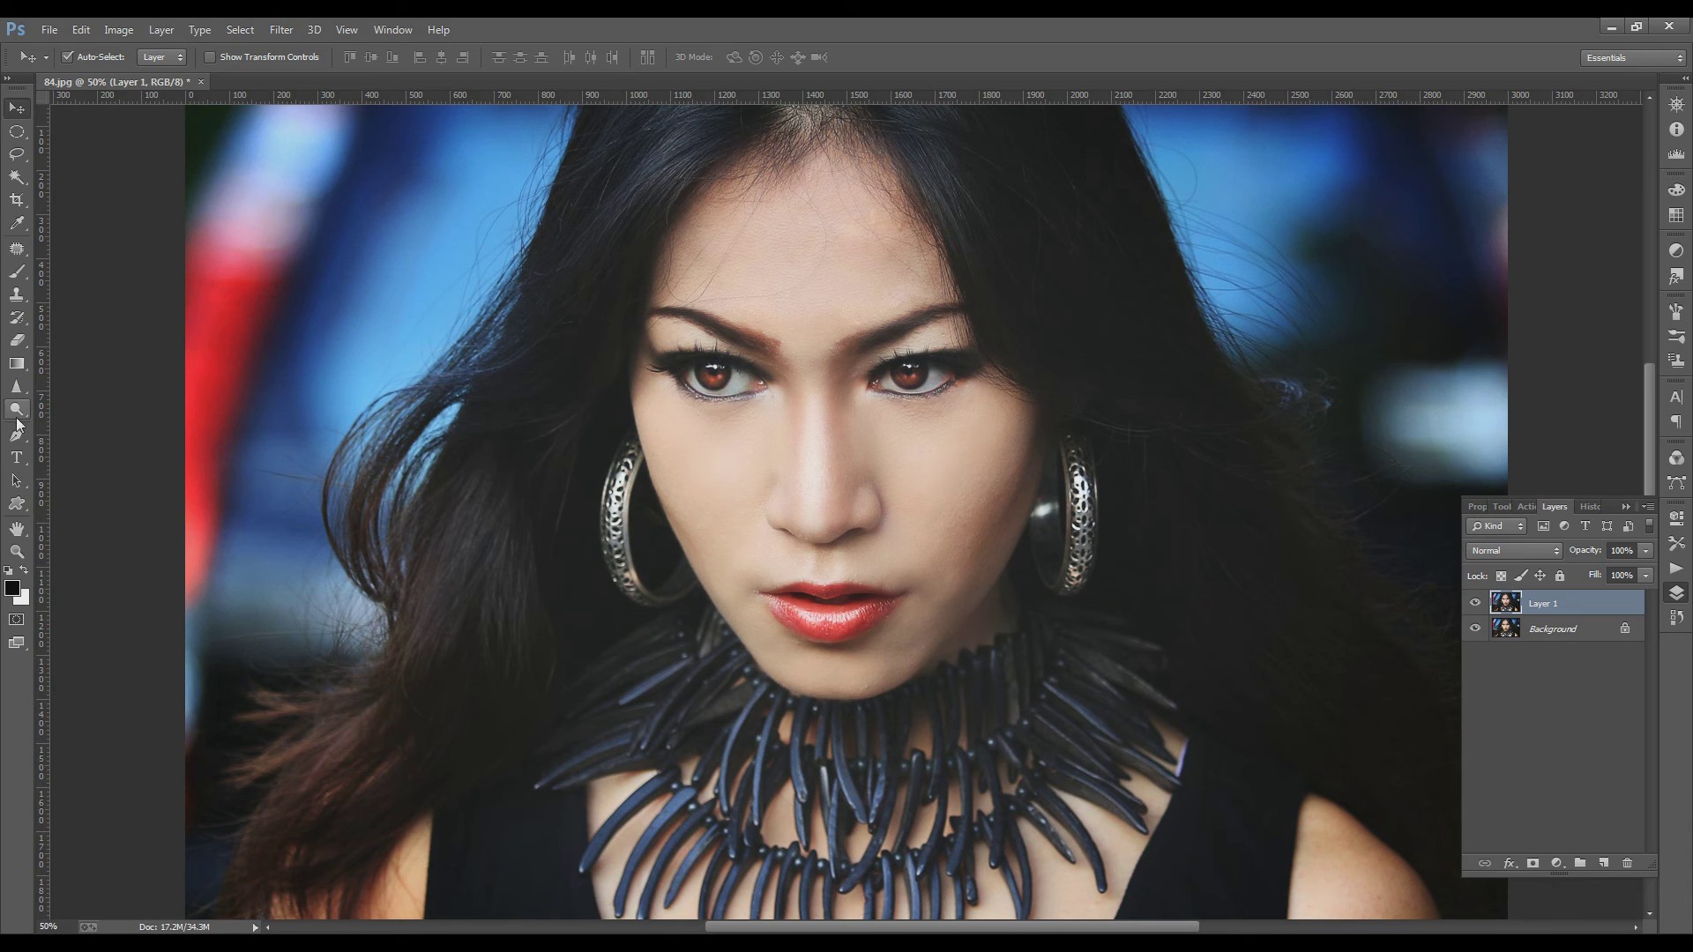
- Set the foreground colour to a soft, light pink
left_click(12, 588)
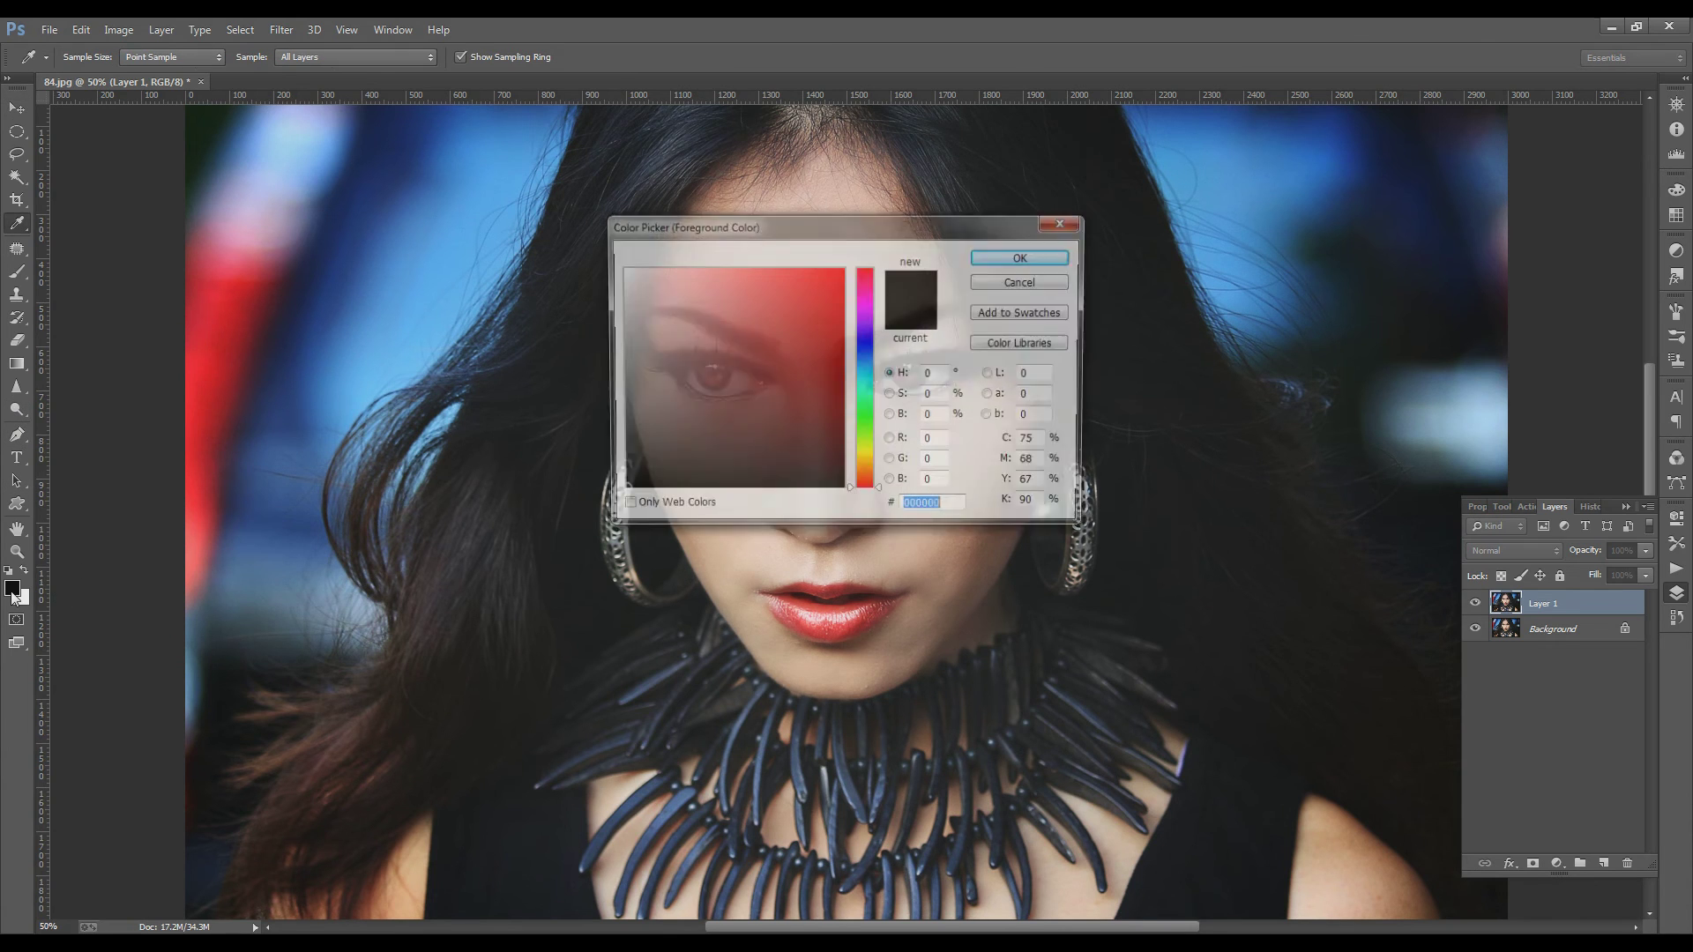
left_click(720, 307)
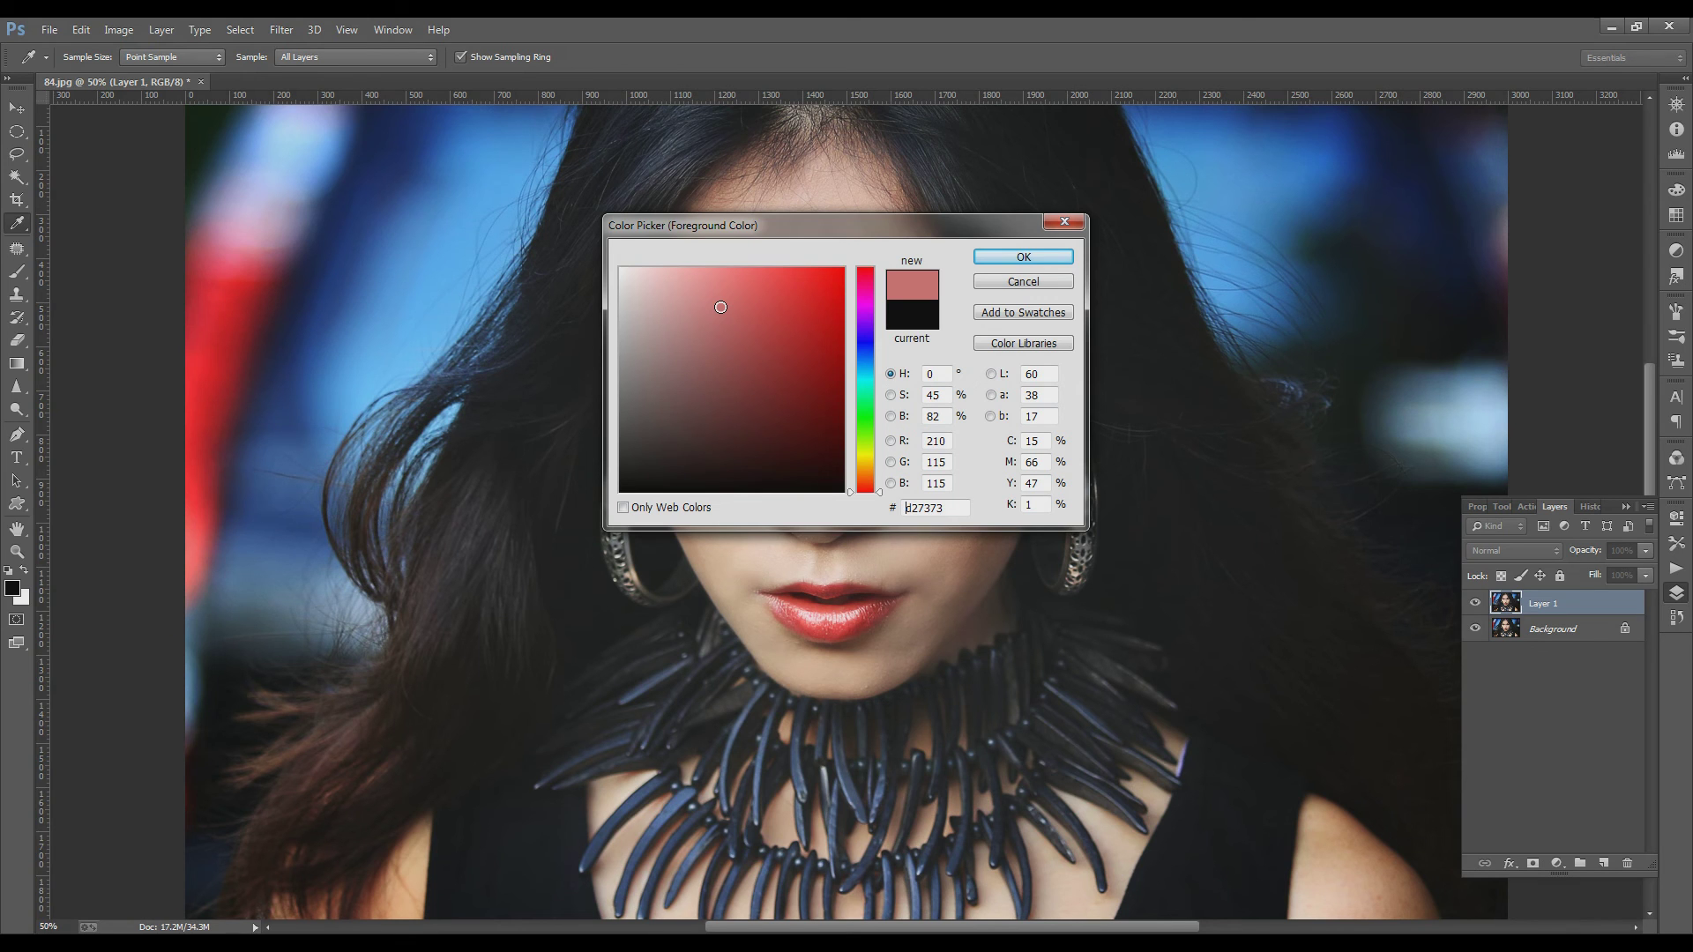
left_click_drag(720, 307, 729, 307)
left_click(859, 295)
left_click_drag(859, 294, 858, 284)
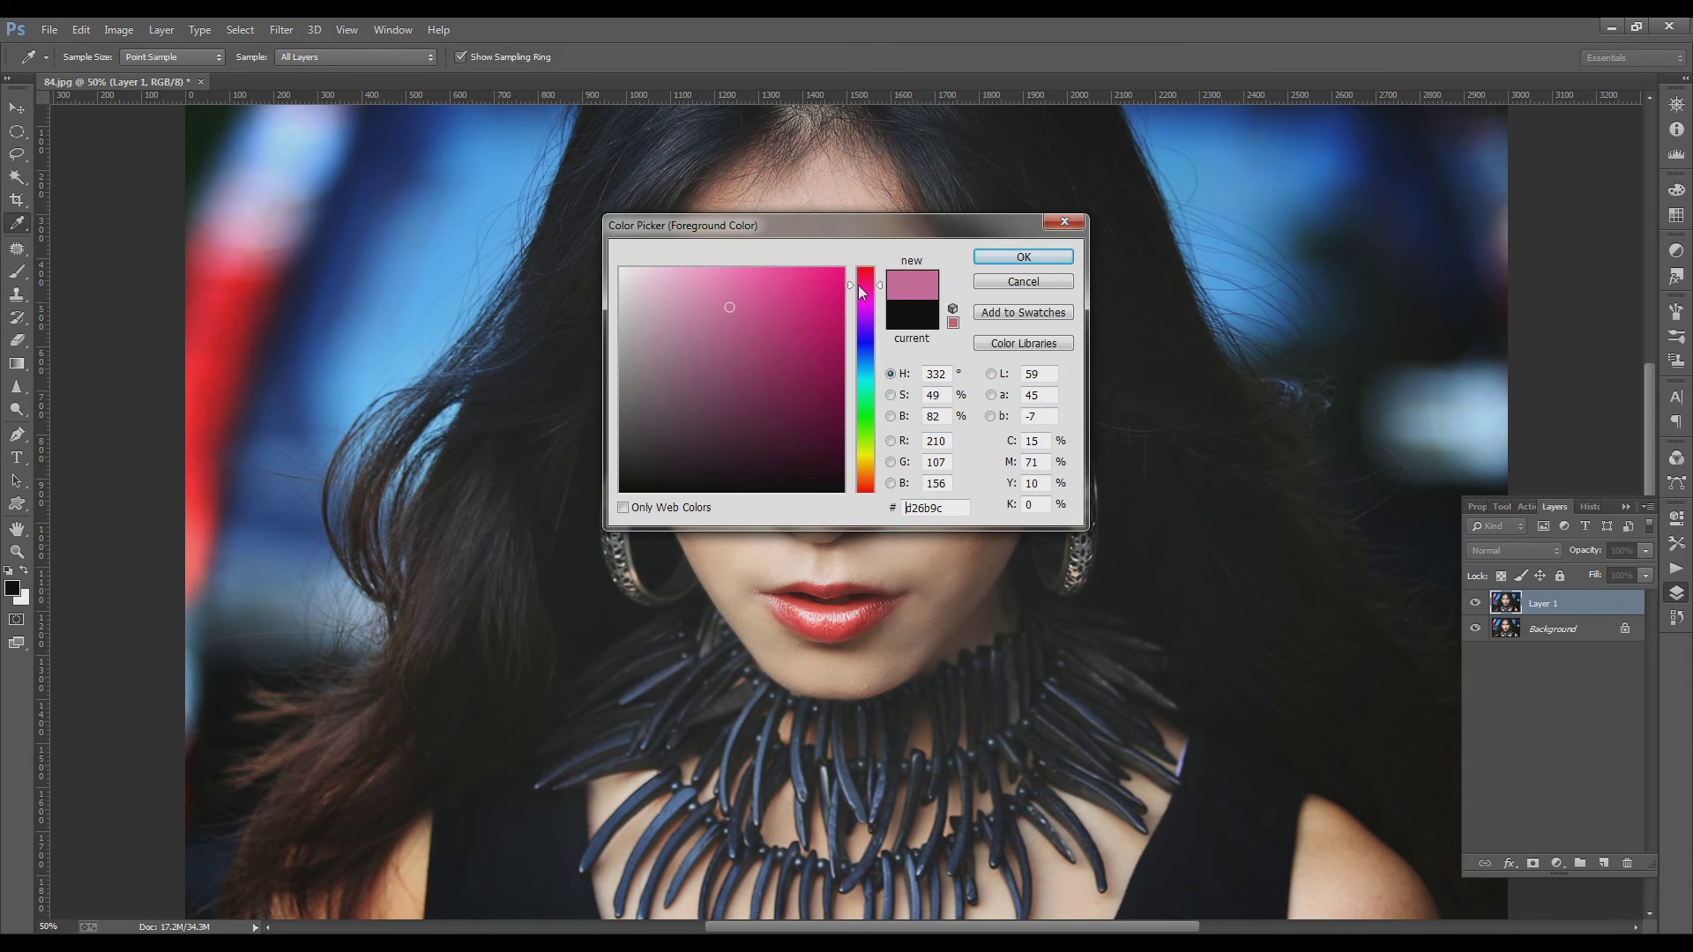
left_click_drag(748, 287, 688, 296)
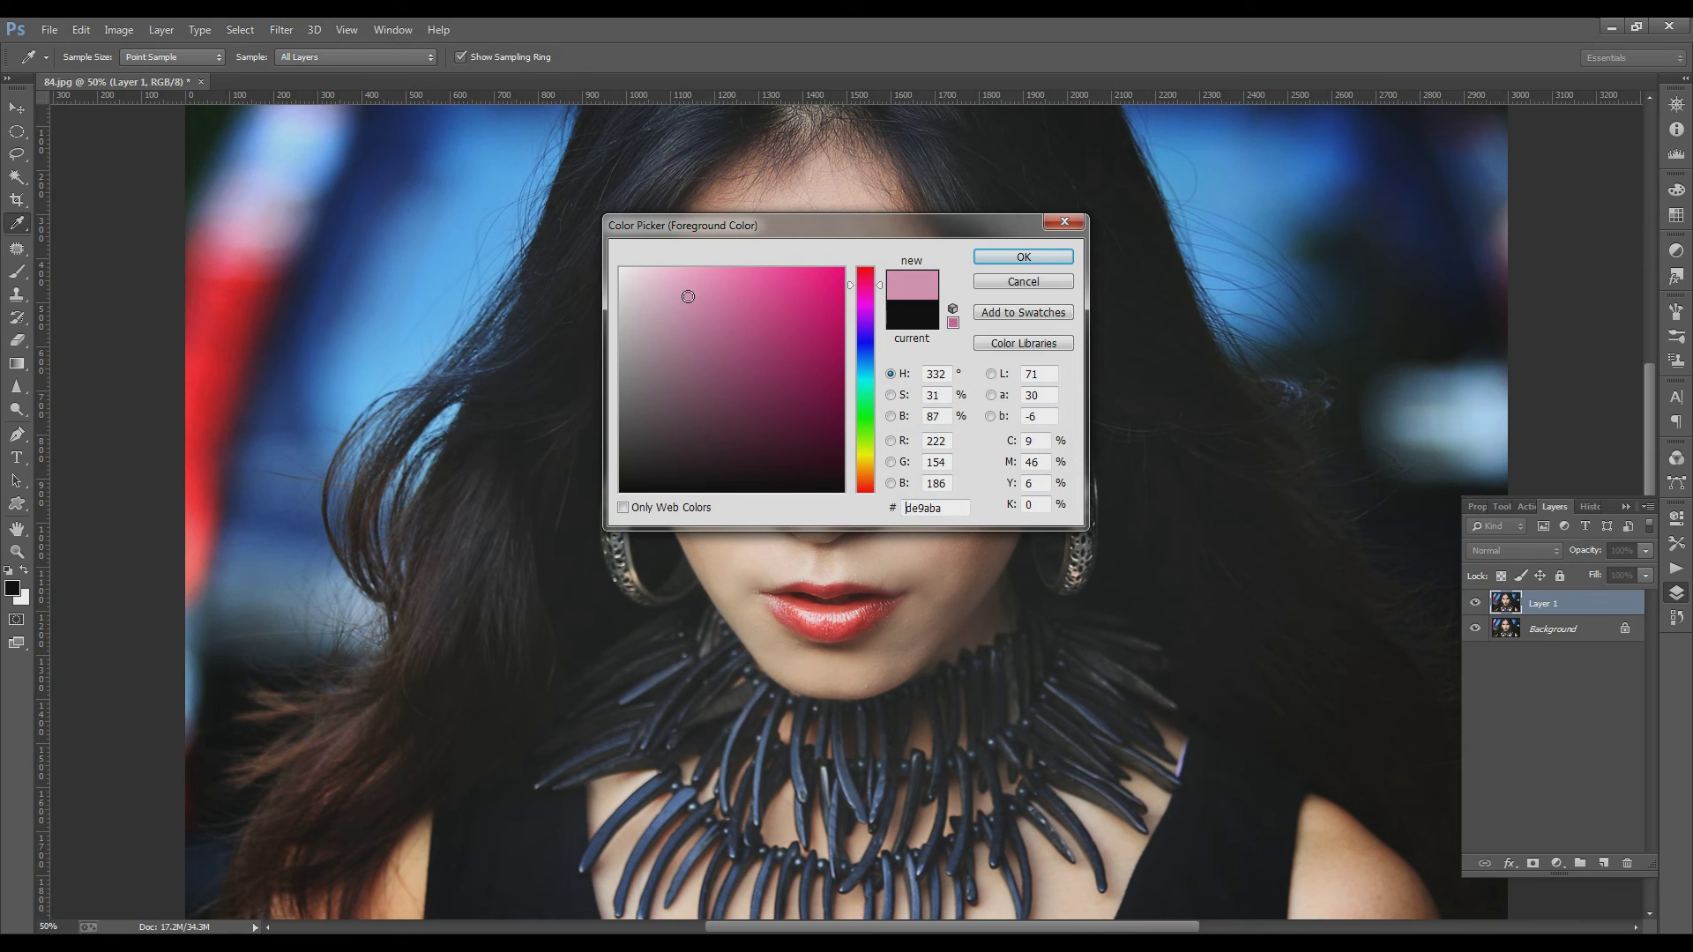
left_click(1023, 257)
key("v")
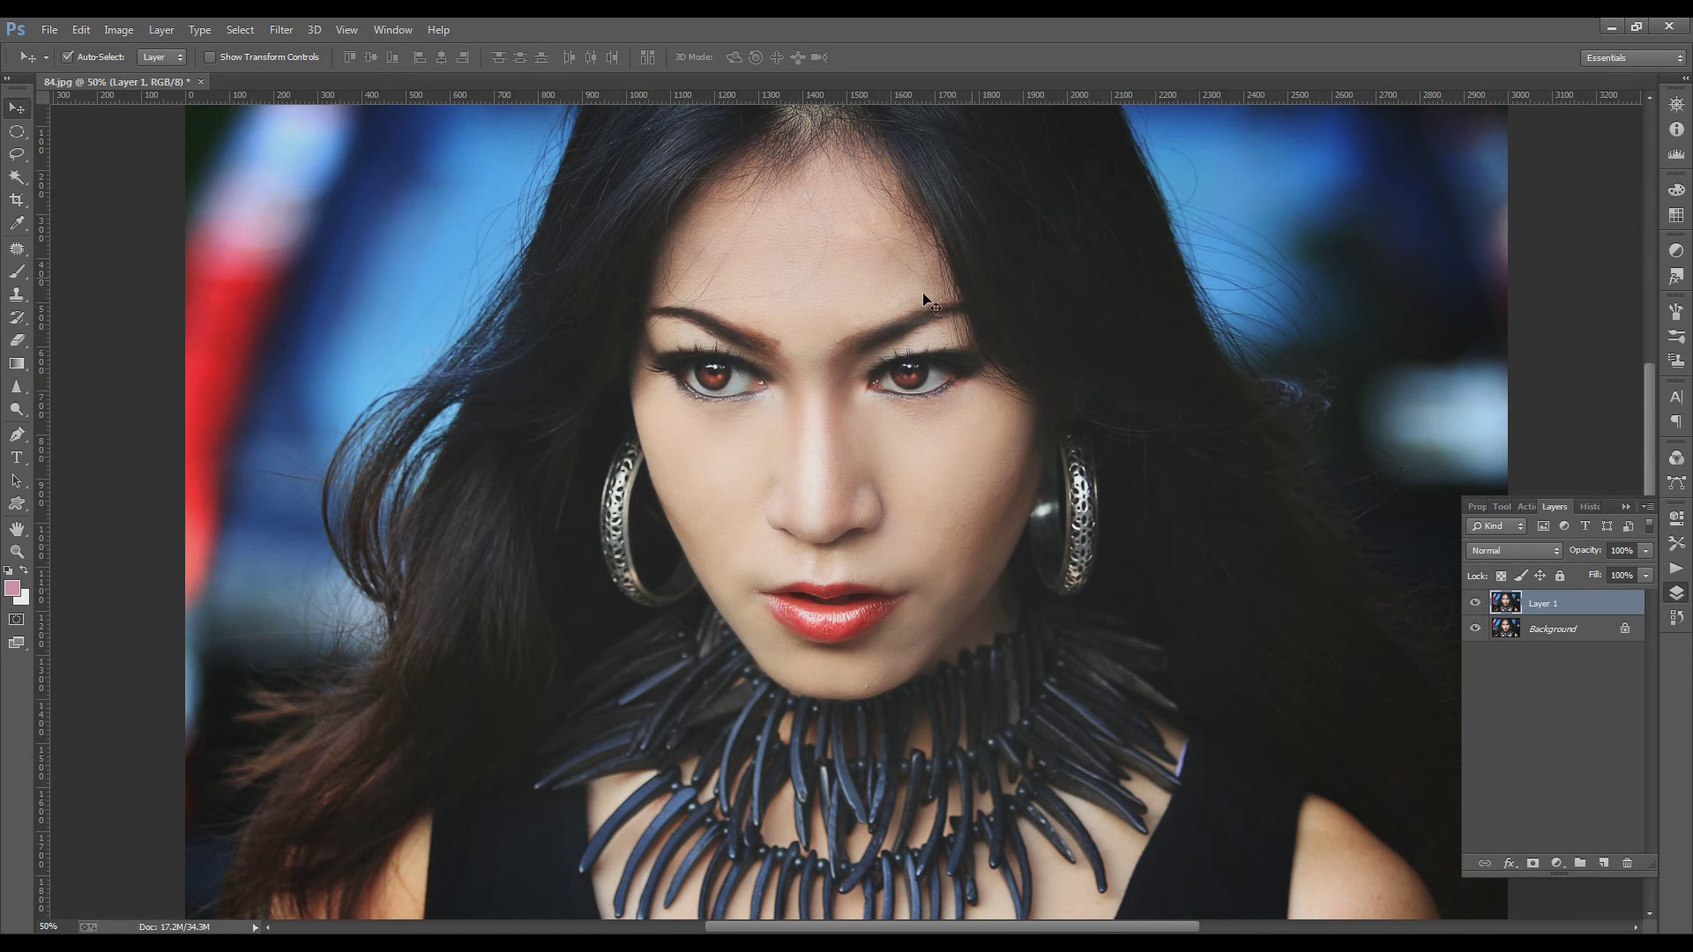
- Brush pink blush over both cheeks, beside the nose and under the right eye
left_click(17, 271)
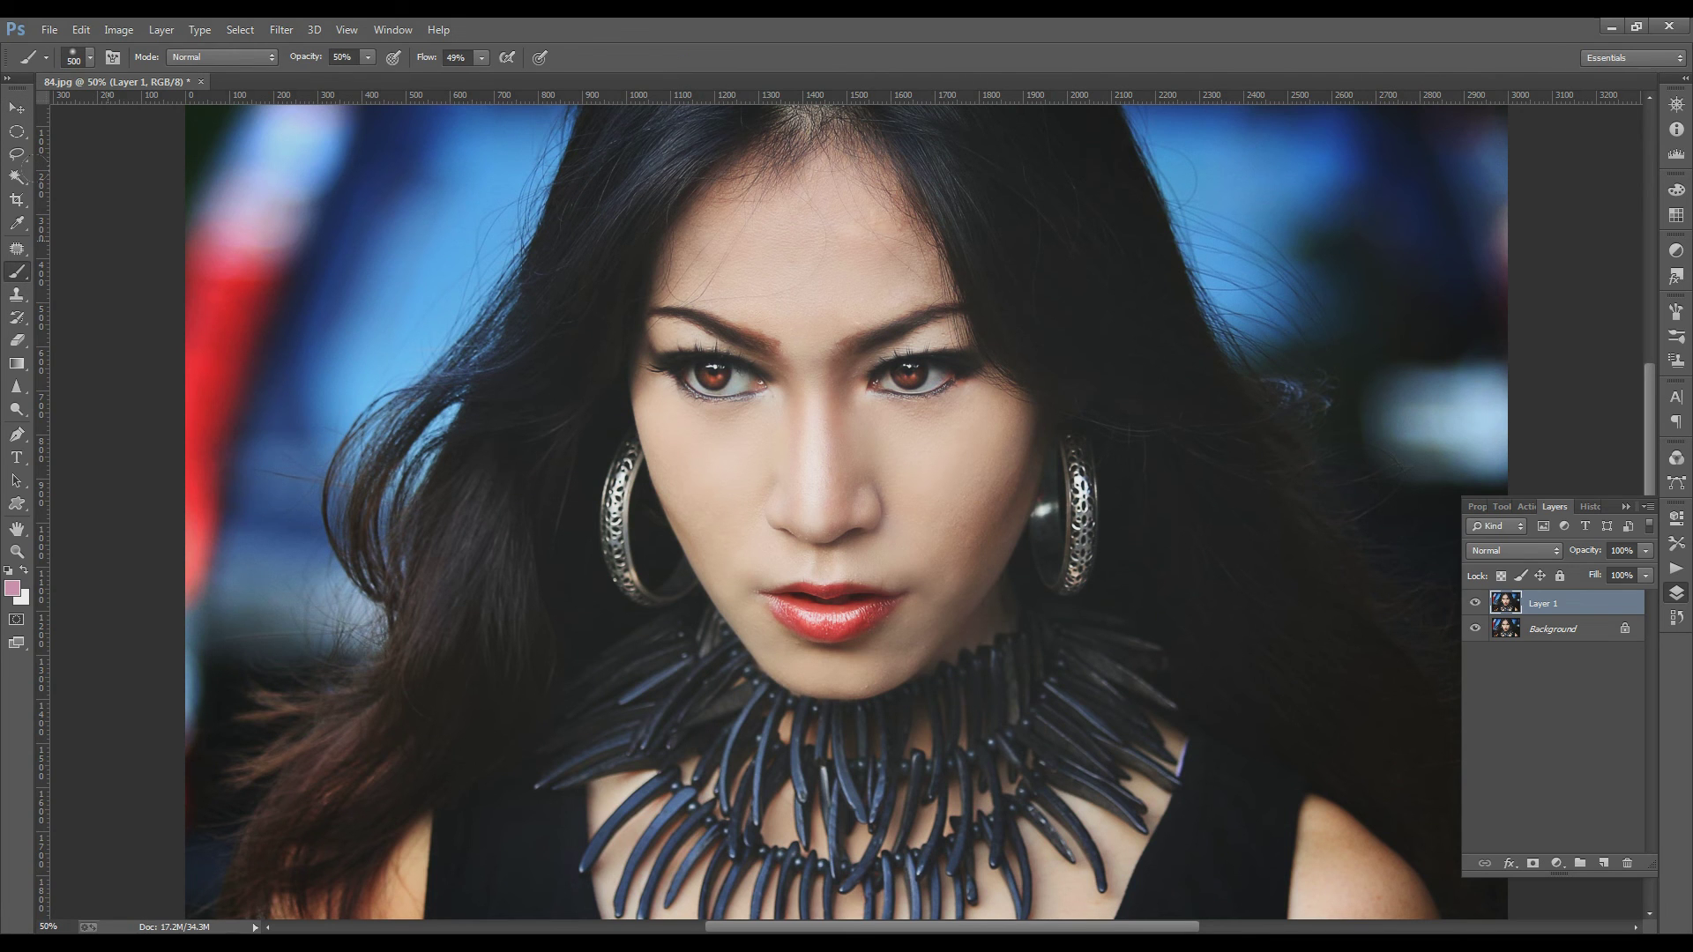
left_click_drag(589, 362, 589, 362)
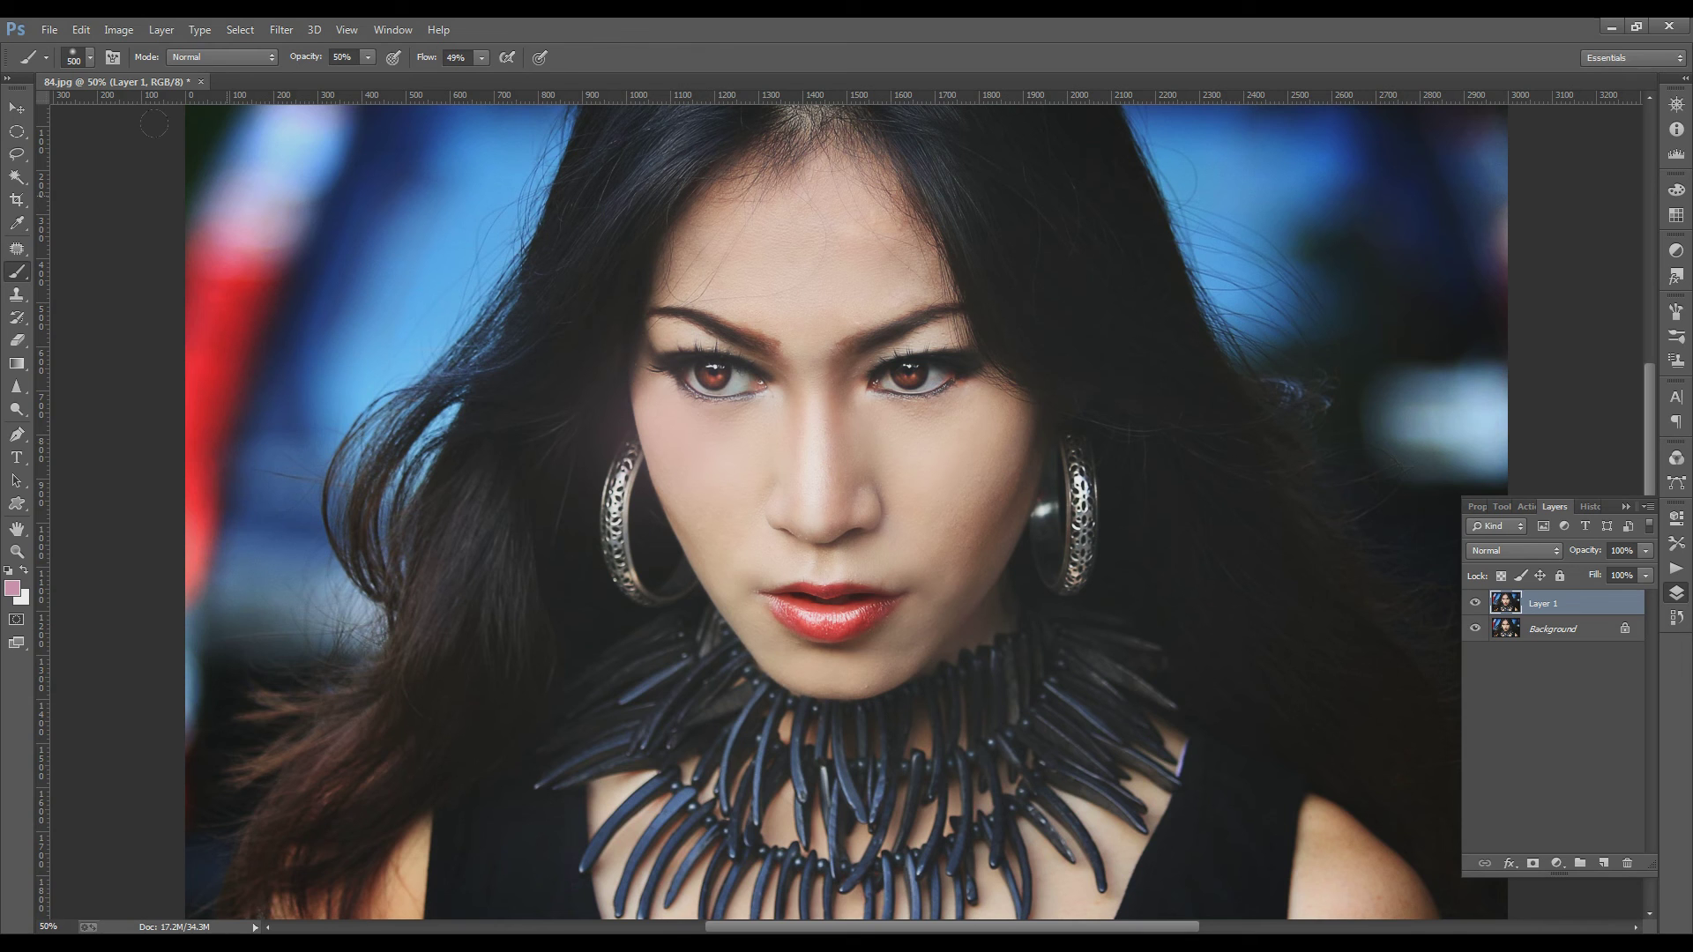
left_click(653, 389)
left_click(730, 379)
left_click_drag(877, 374, 970, 375)
left_click(1014, 429)
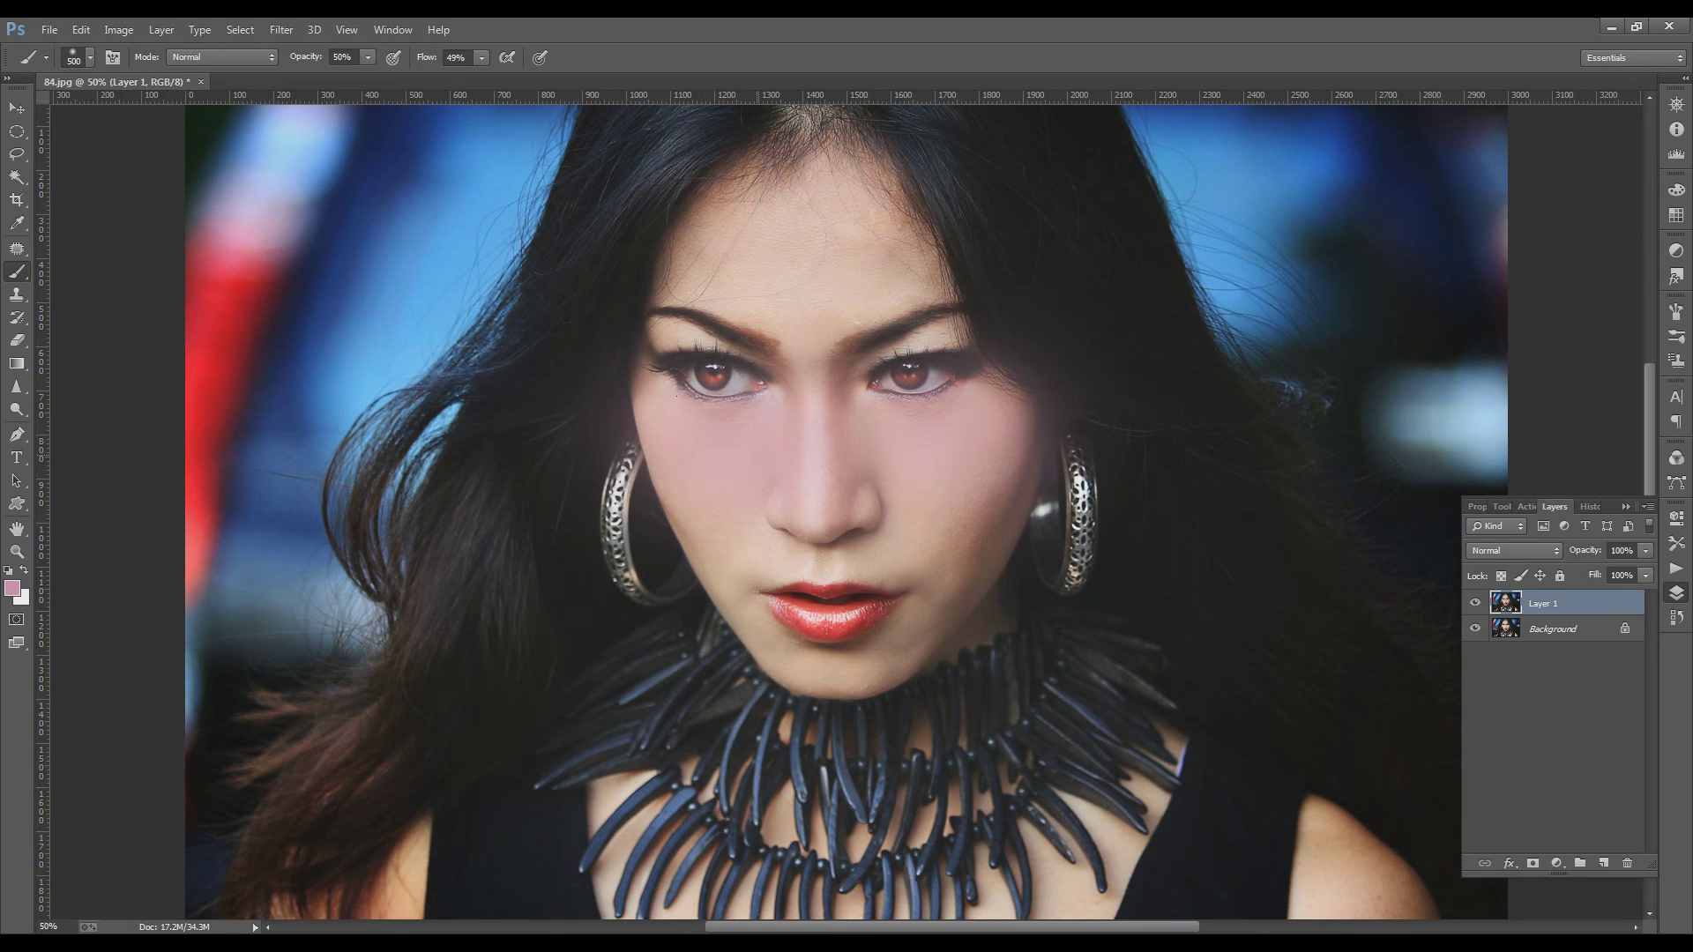
left_click_drag(614, 384, 635, 494)
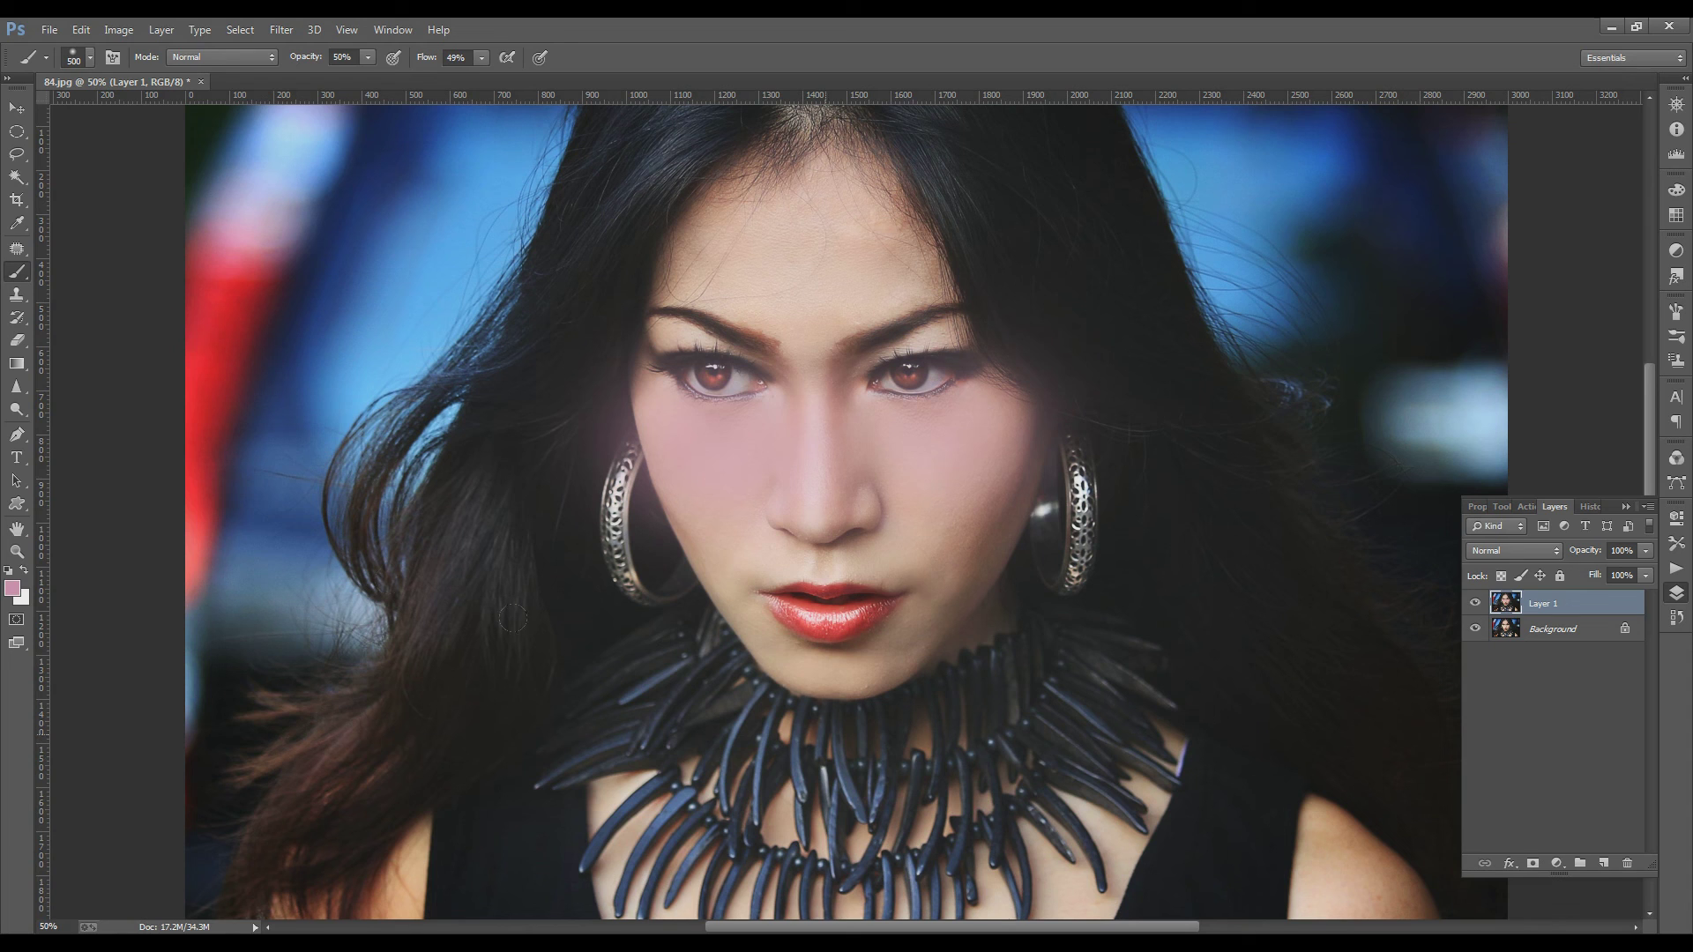
- Lower the blush layer to 58% opacity and merge it into the photo
left_click(1645, 575)
left_click(1608, 572)
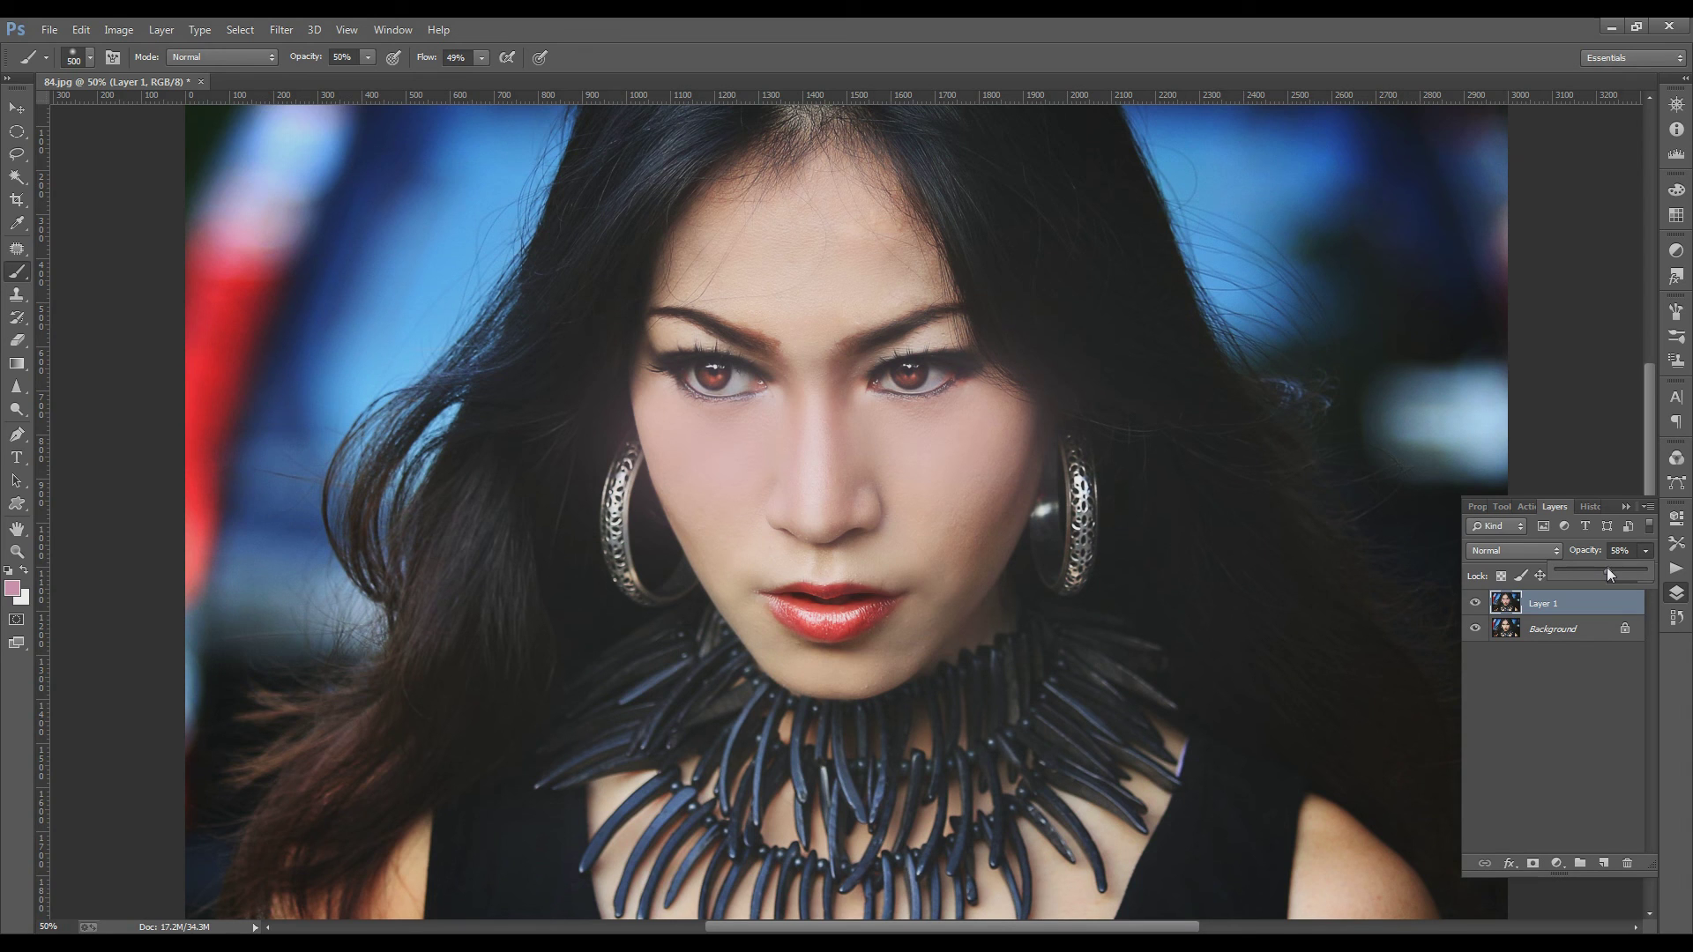
left_click_drag(1585, 604, 1631, 865)
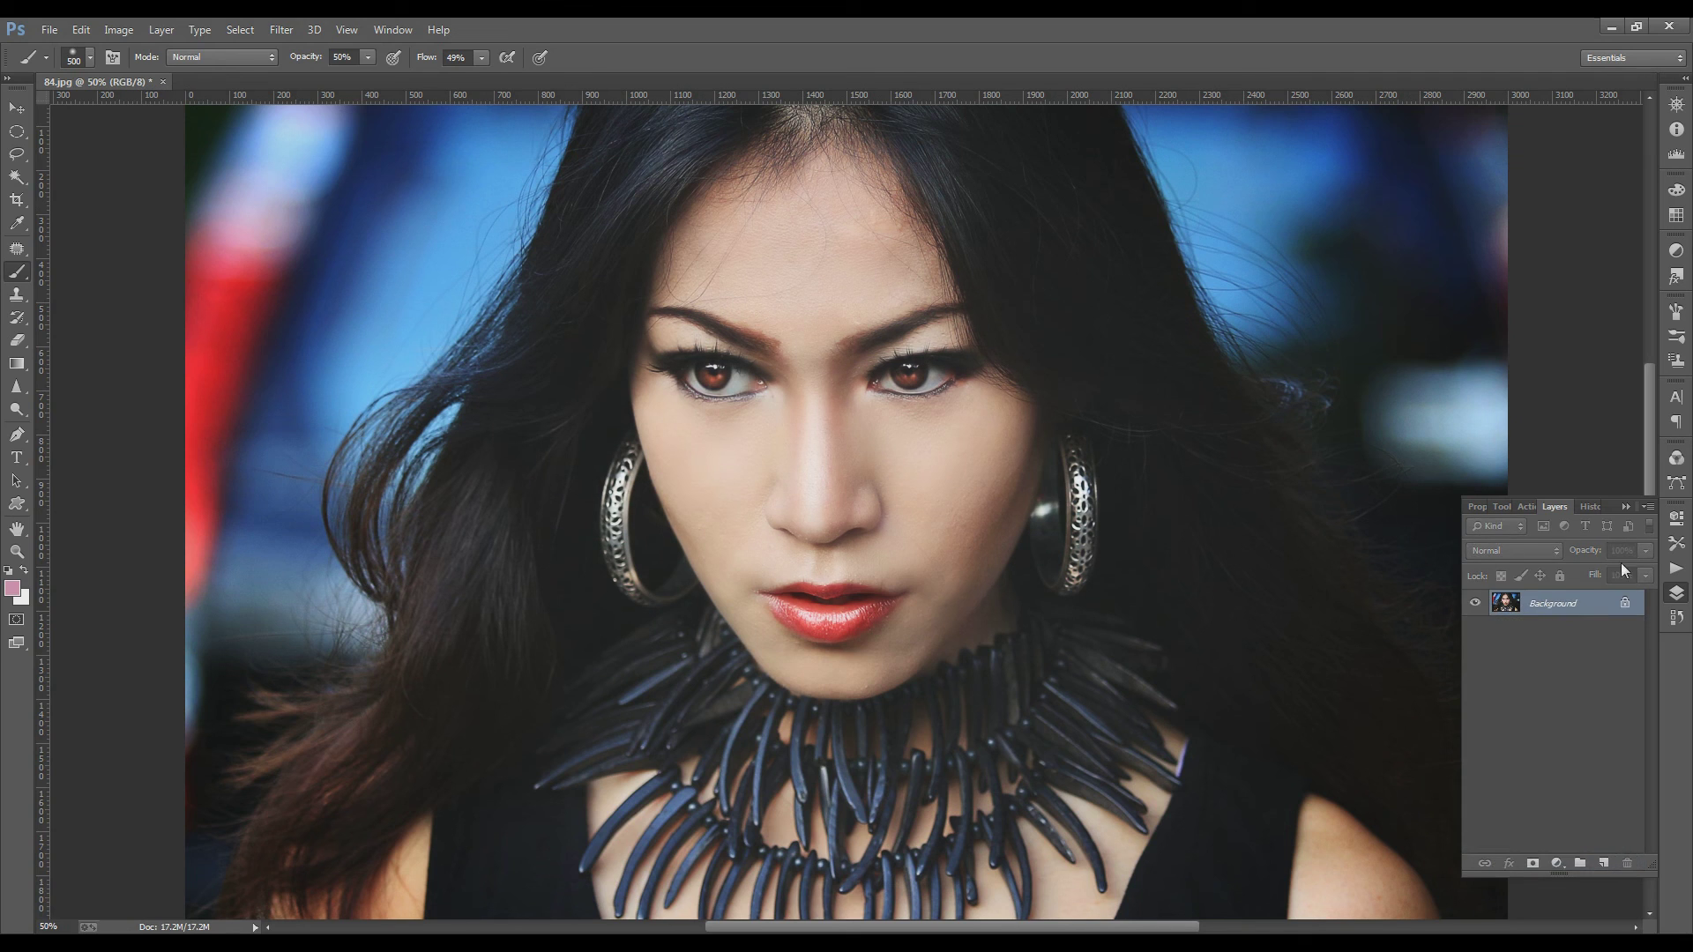
left_click(1625, 507)
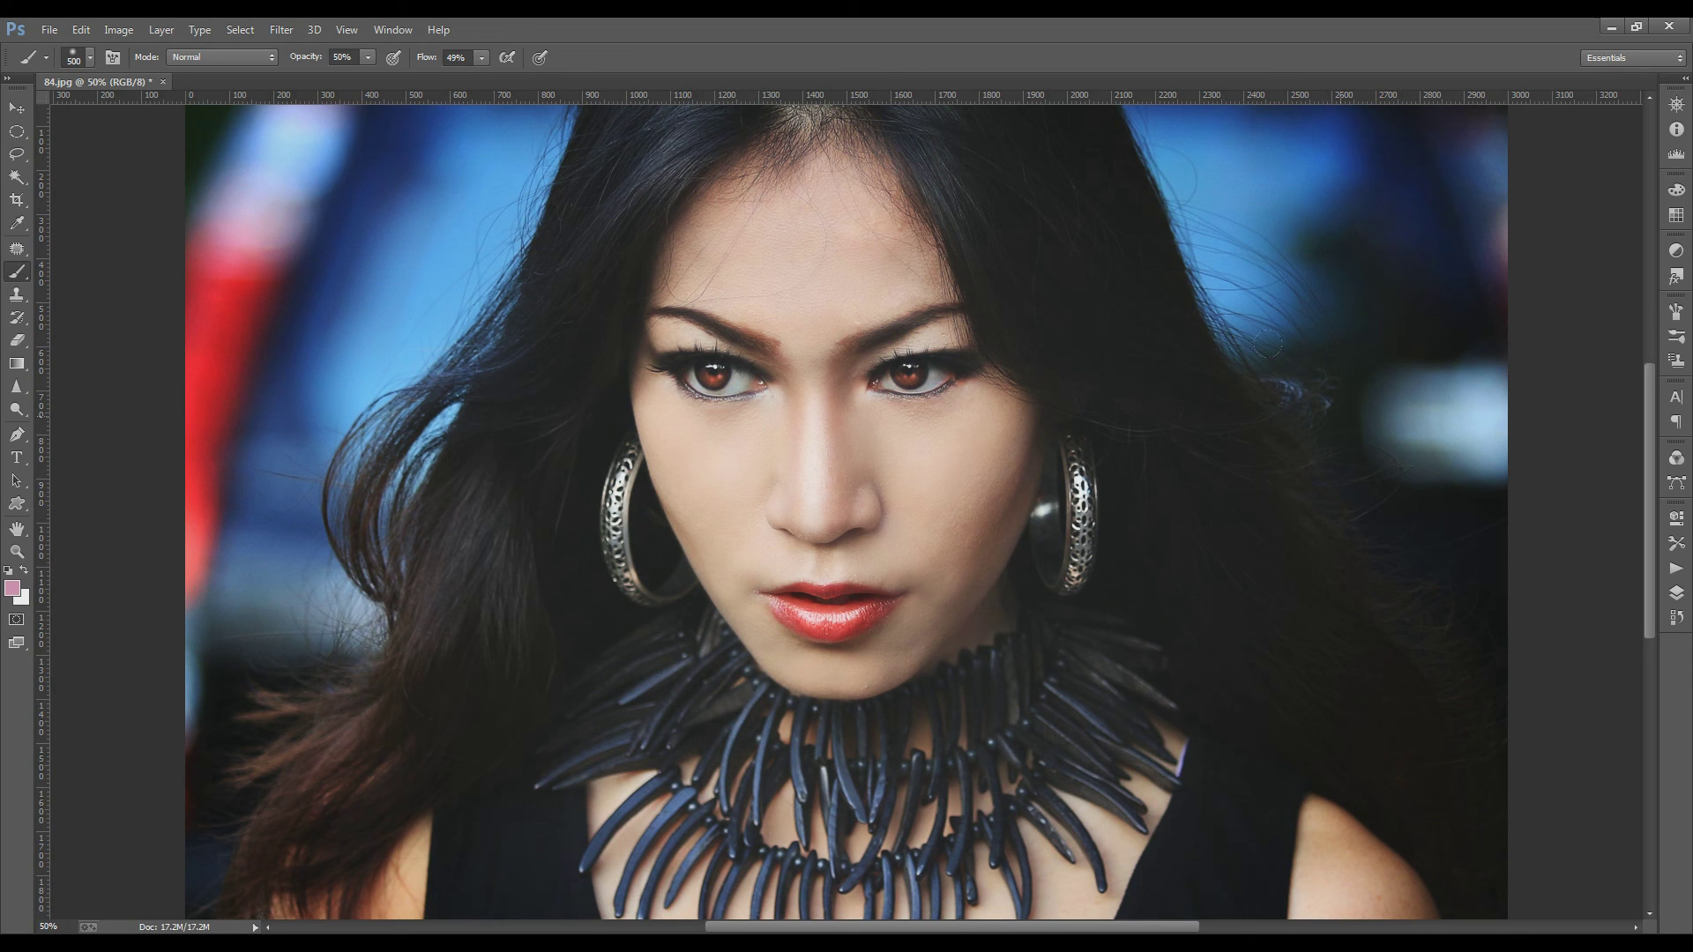
- Duplicate the image layer and apply a 1.1 px High Pass filter to the copy
key("ctrl+minus")
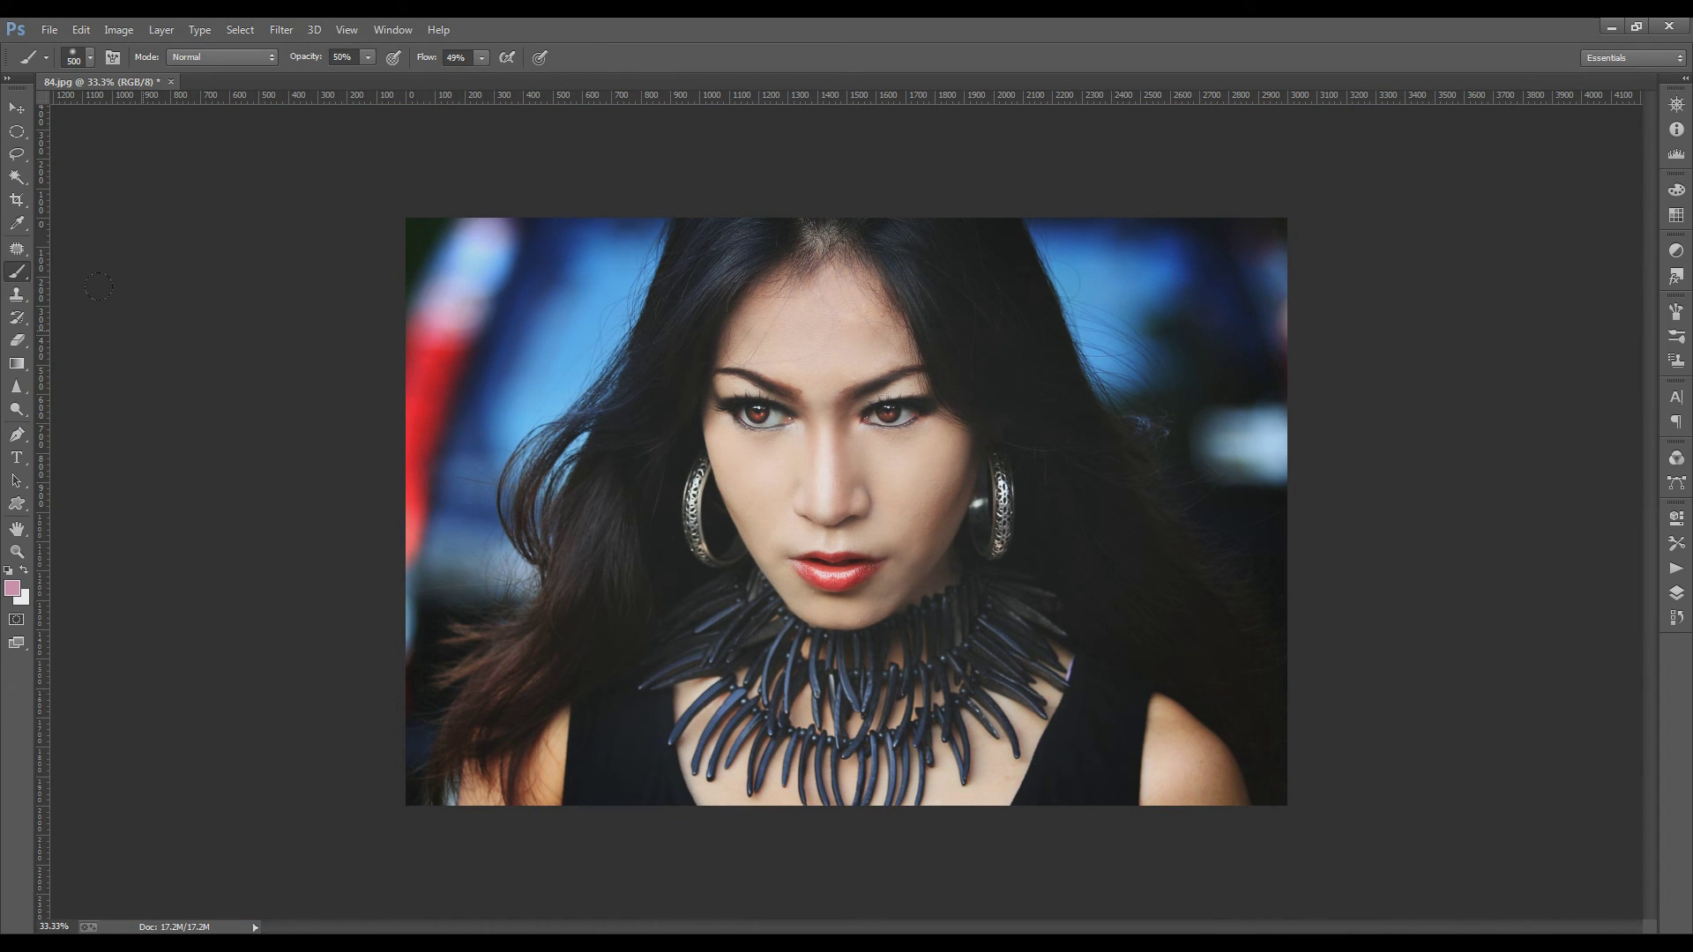
key("ctrl+plus")
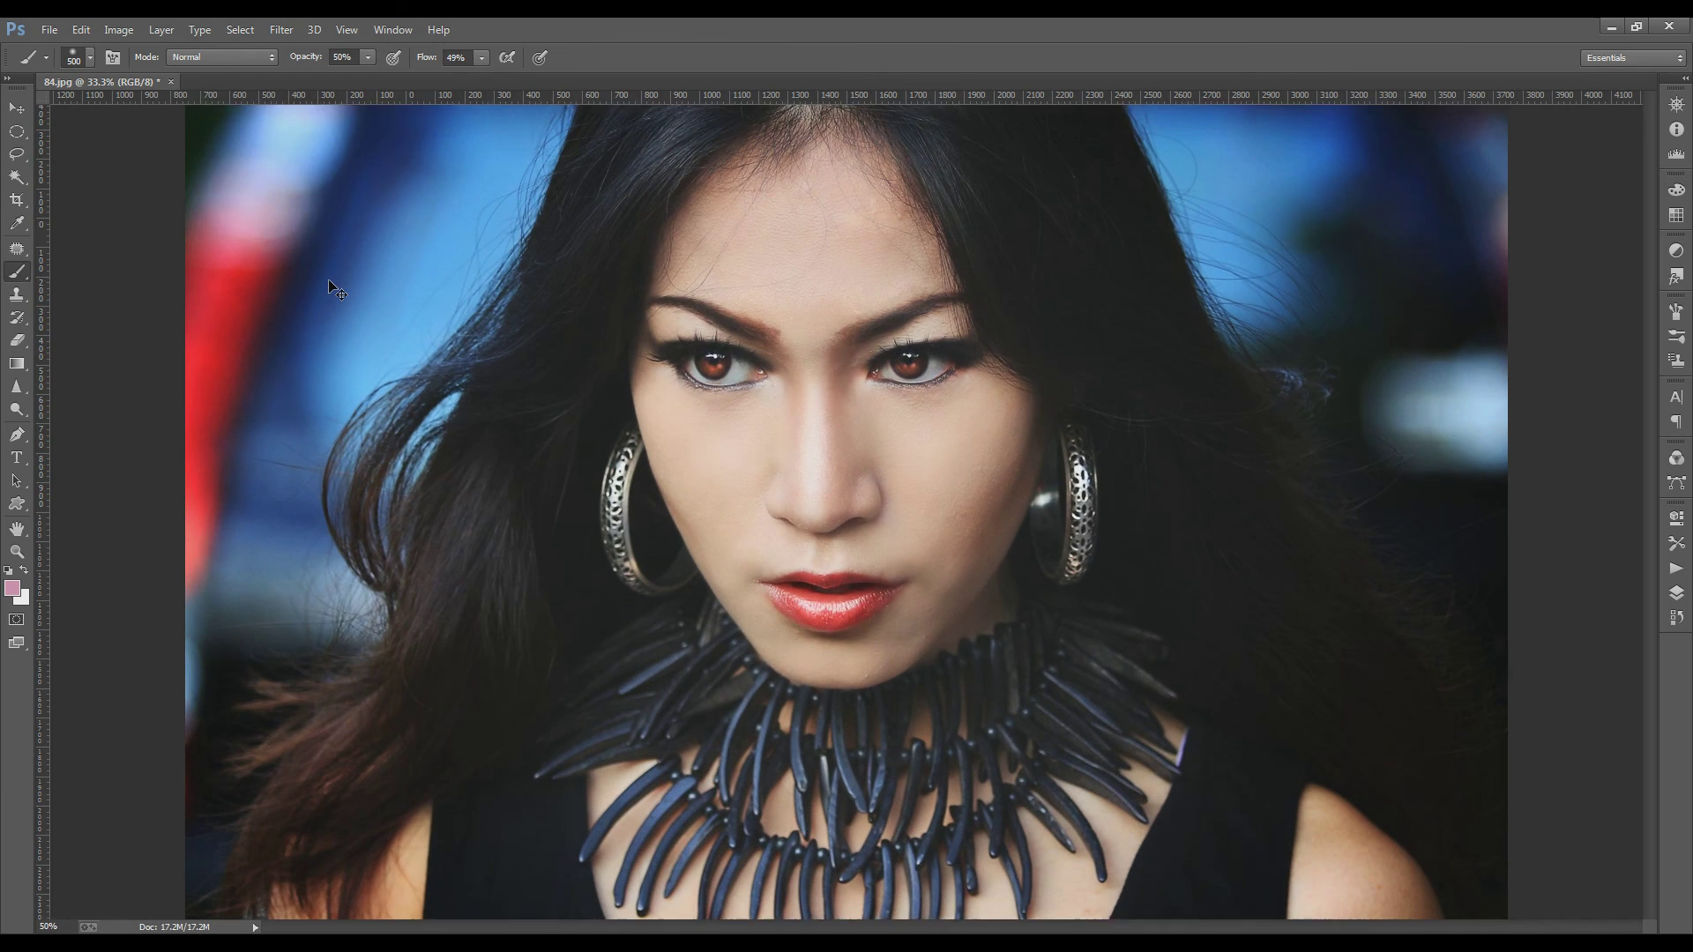
key("ctrl+plus")
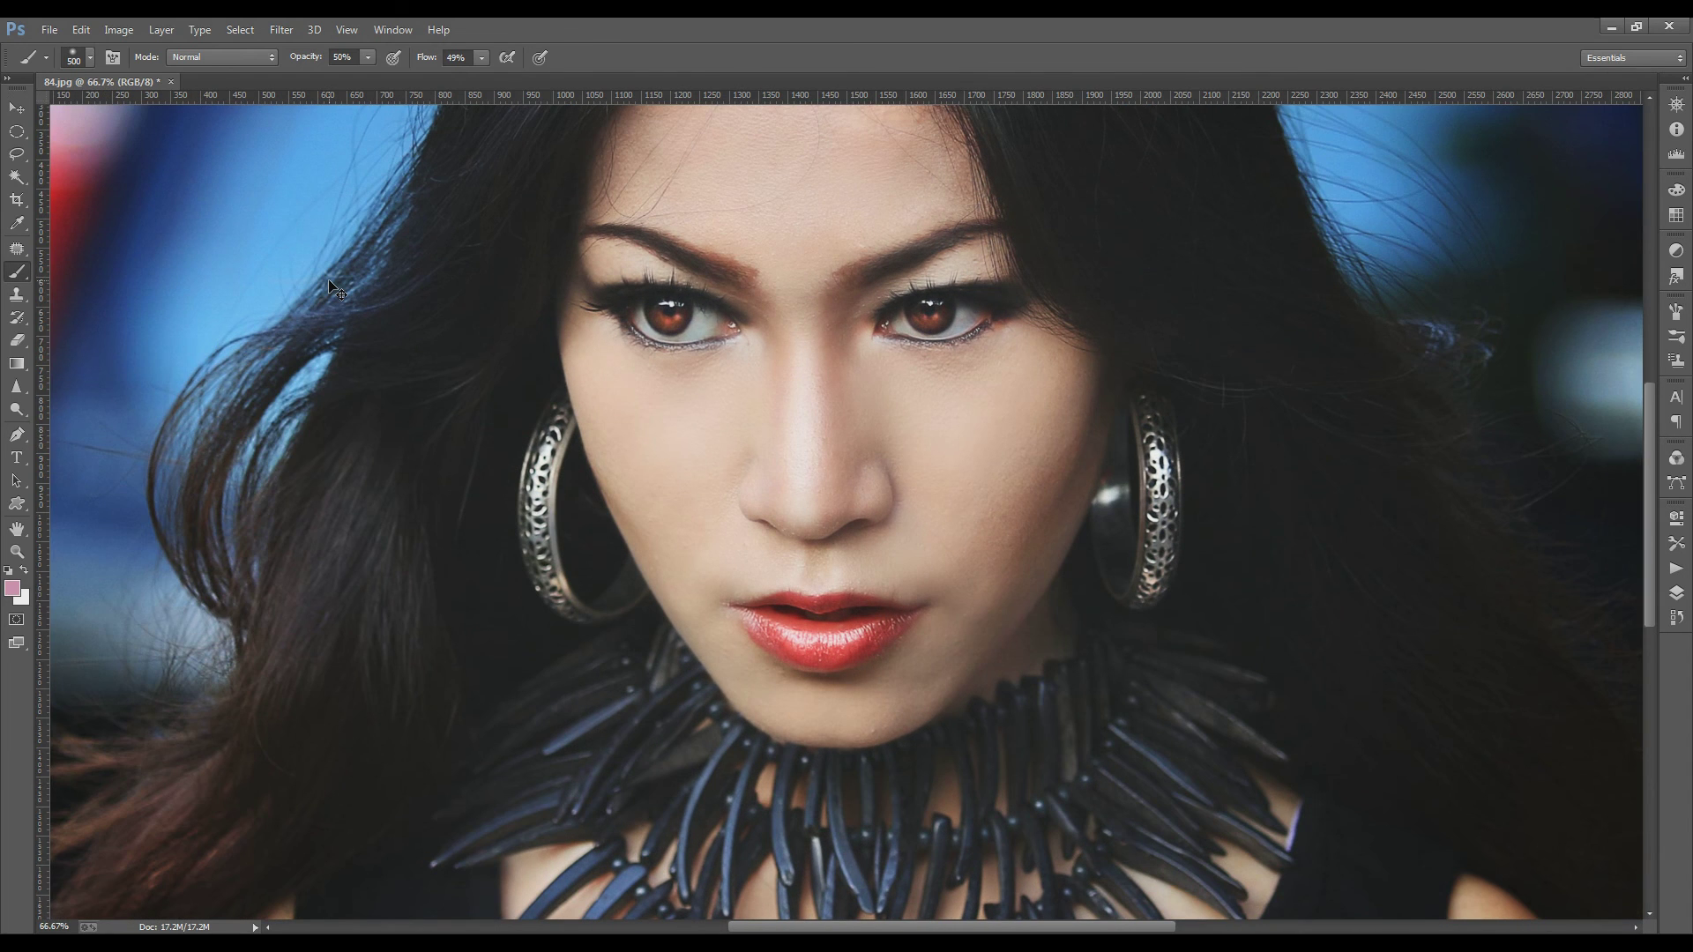
key("ctrl+j")
left_click(161, 29)
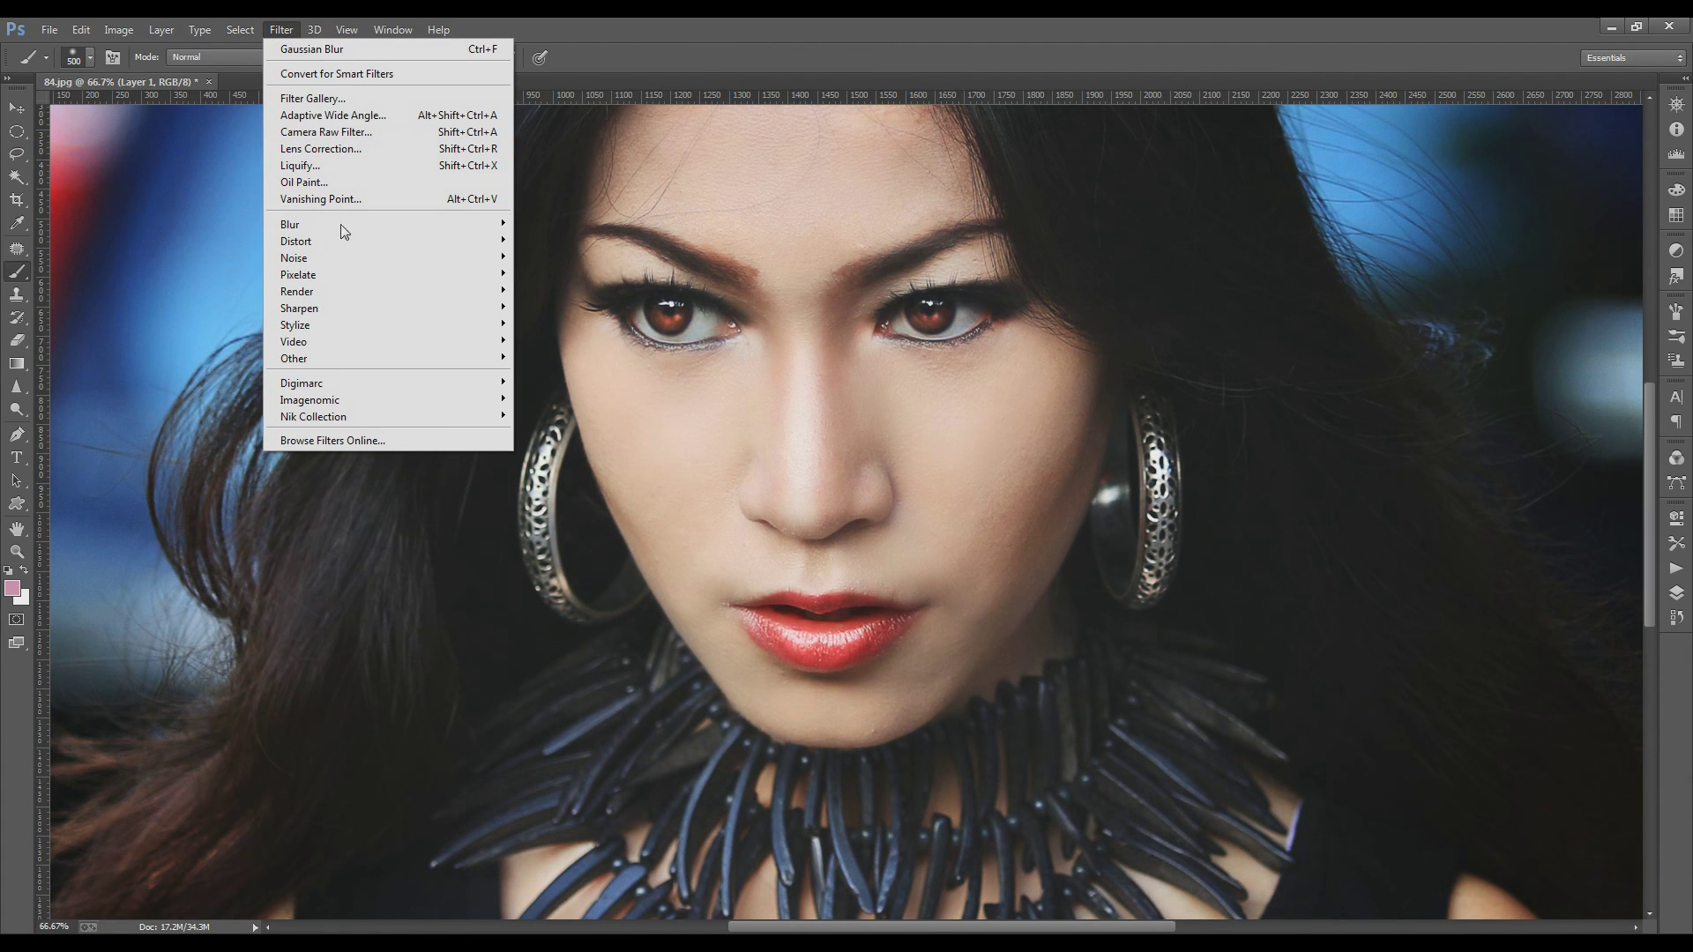
mouse_move(293, 357)
left_click(553, 374)
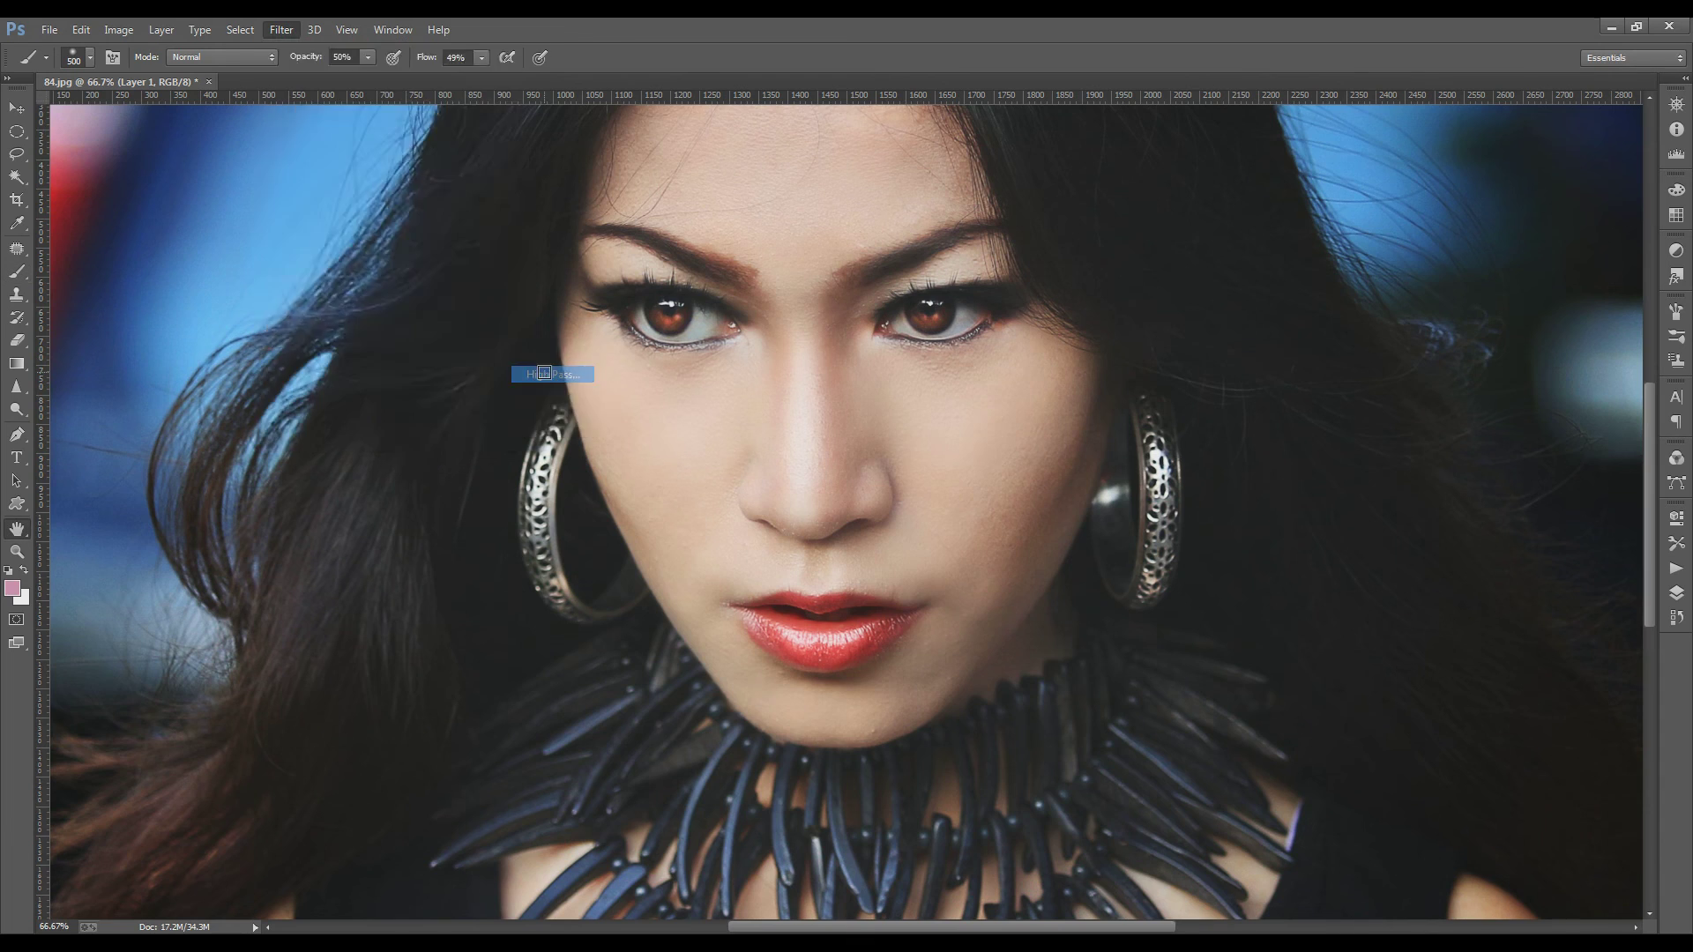
key("Down")
key("Down")
key("Down")
key("Down")
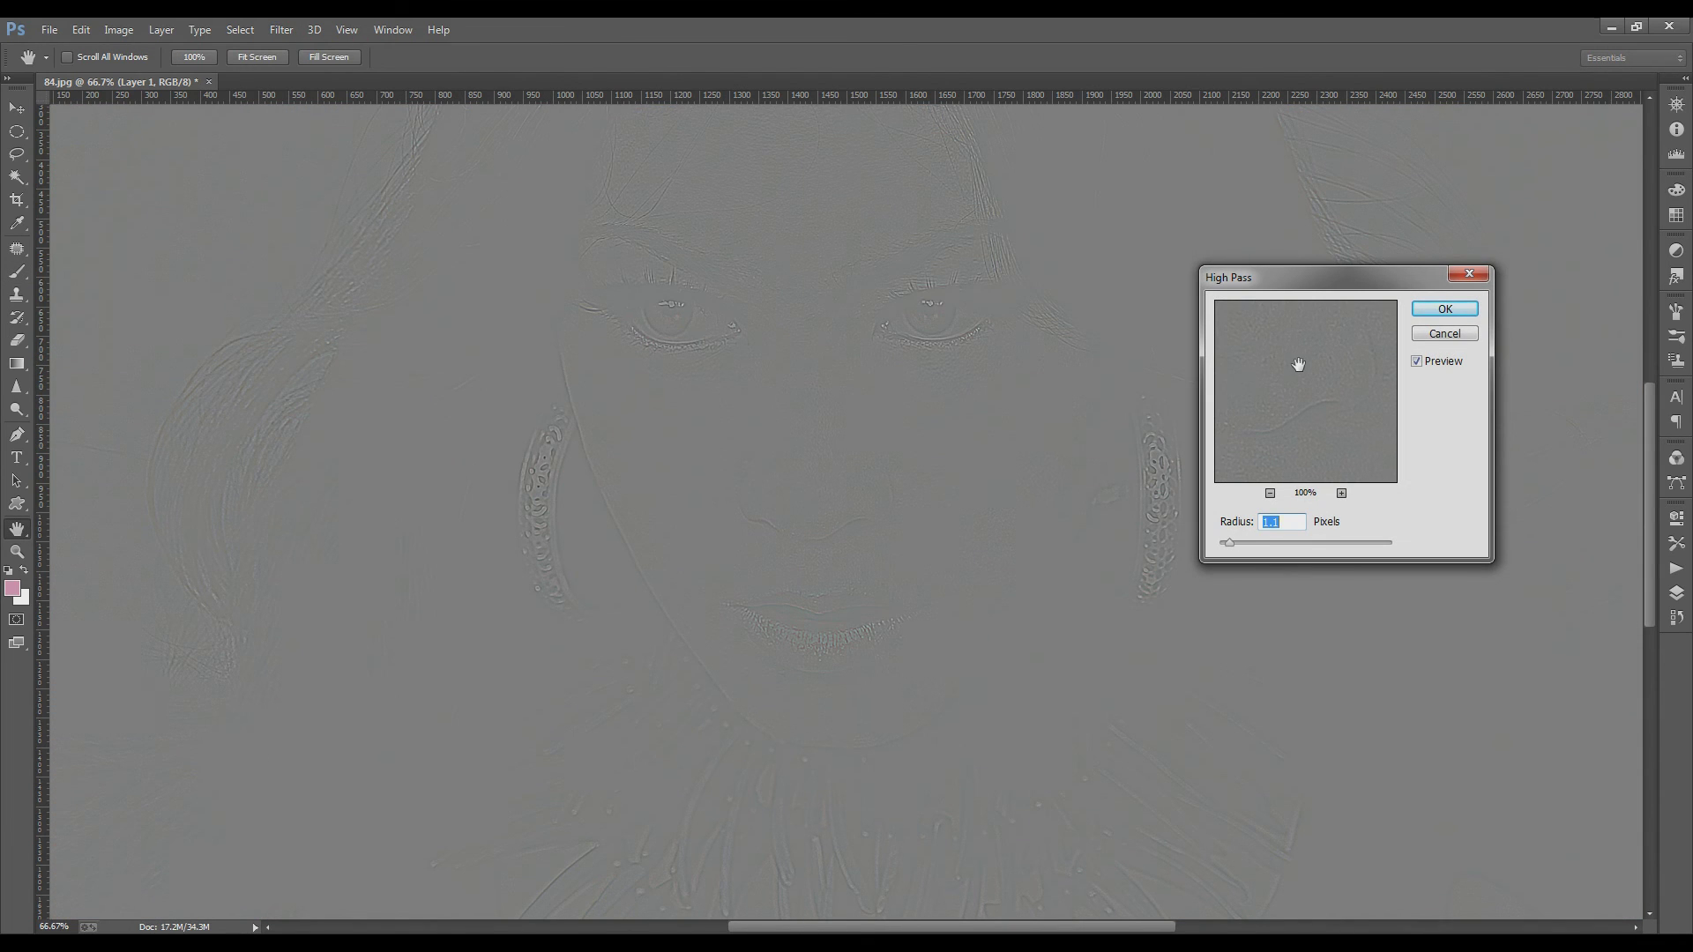
left_click(1437, 311)
key("b")
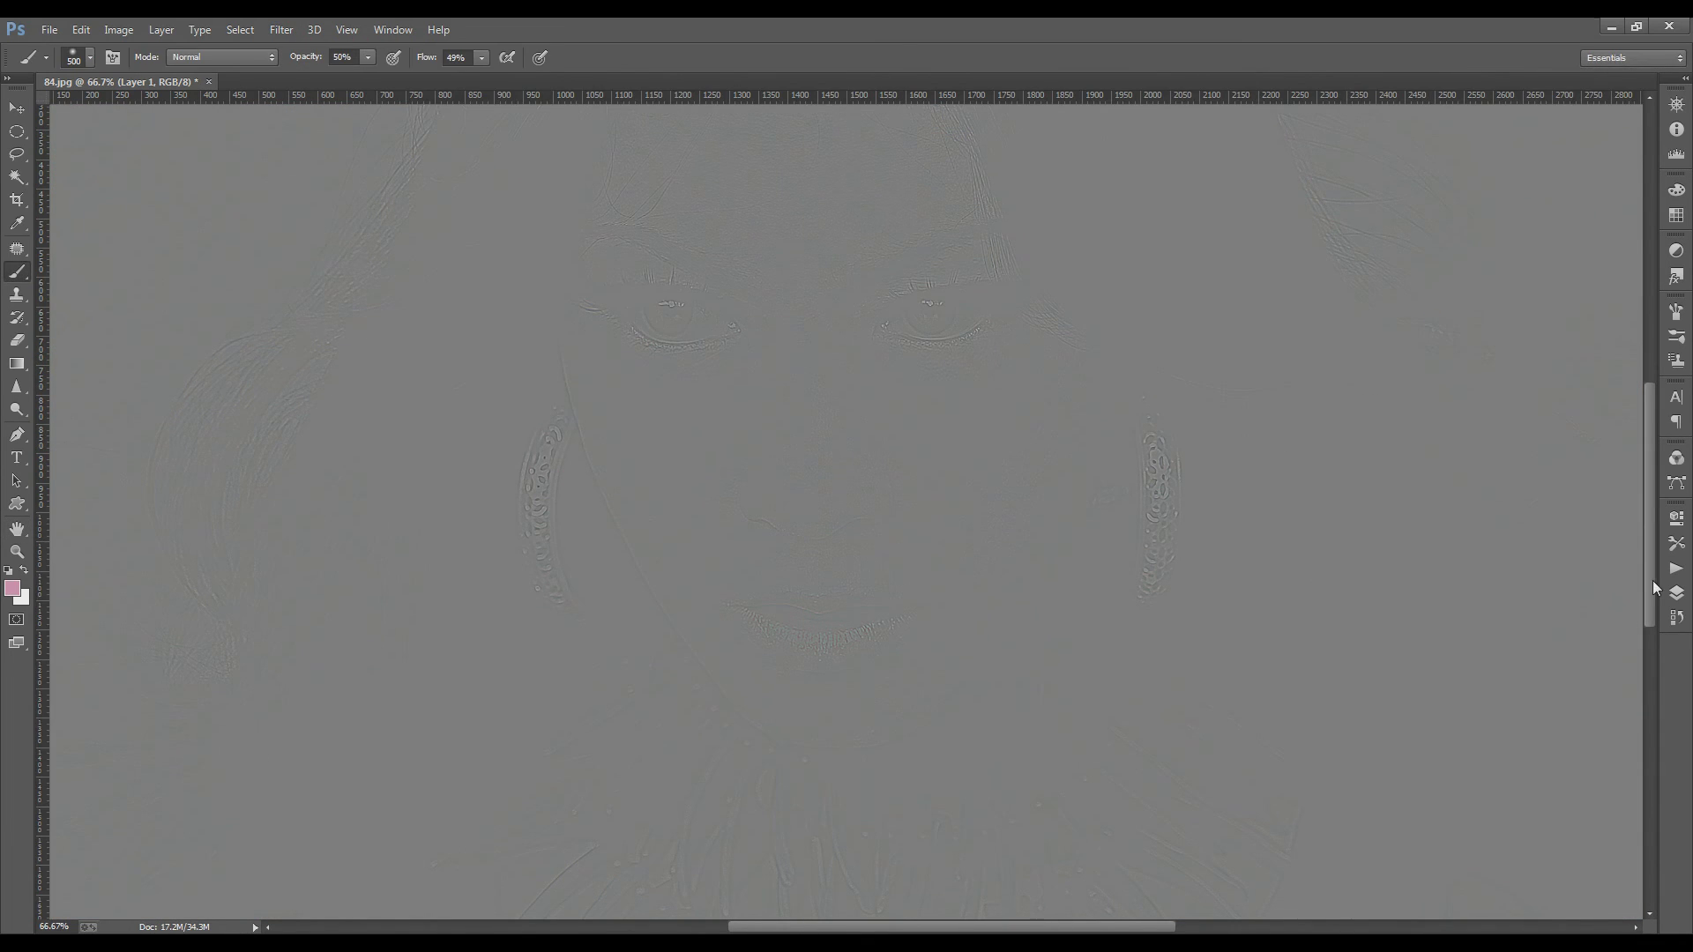
- Blend the High Pass layer in Overlay at 63% opacity and merge it down
left_click(1677, 595)
left_click(1527, 553)
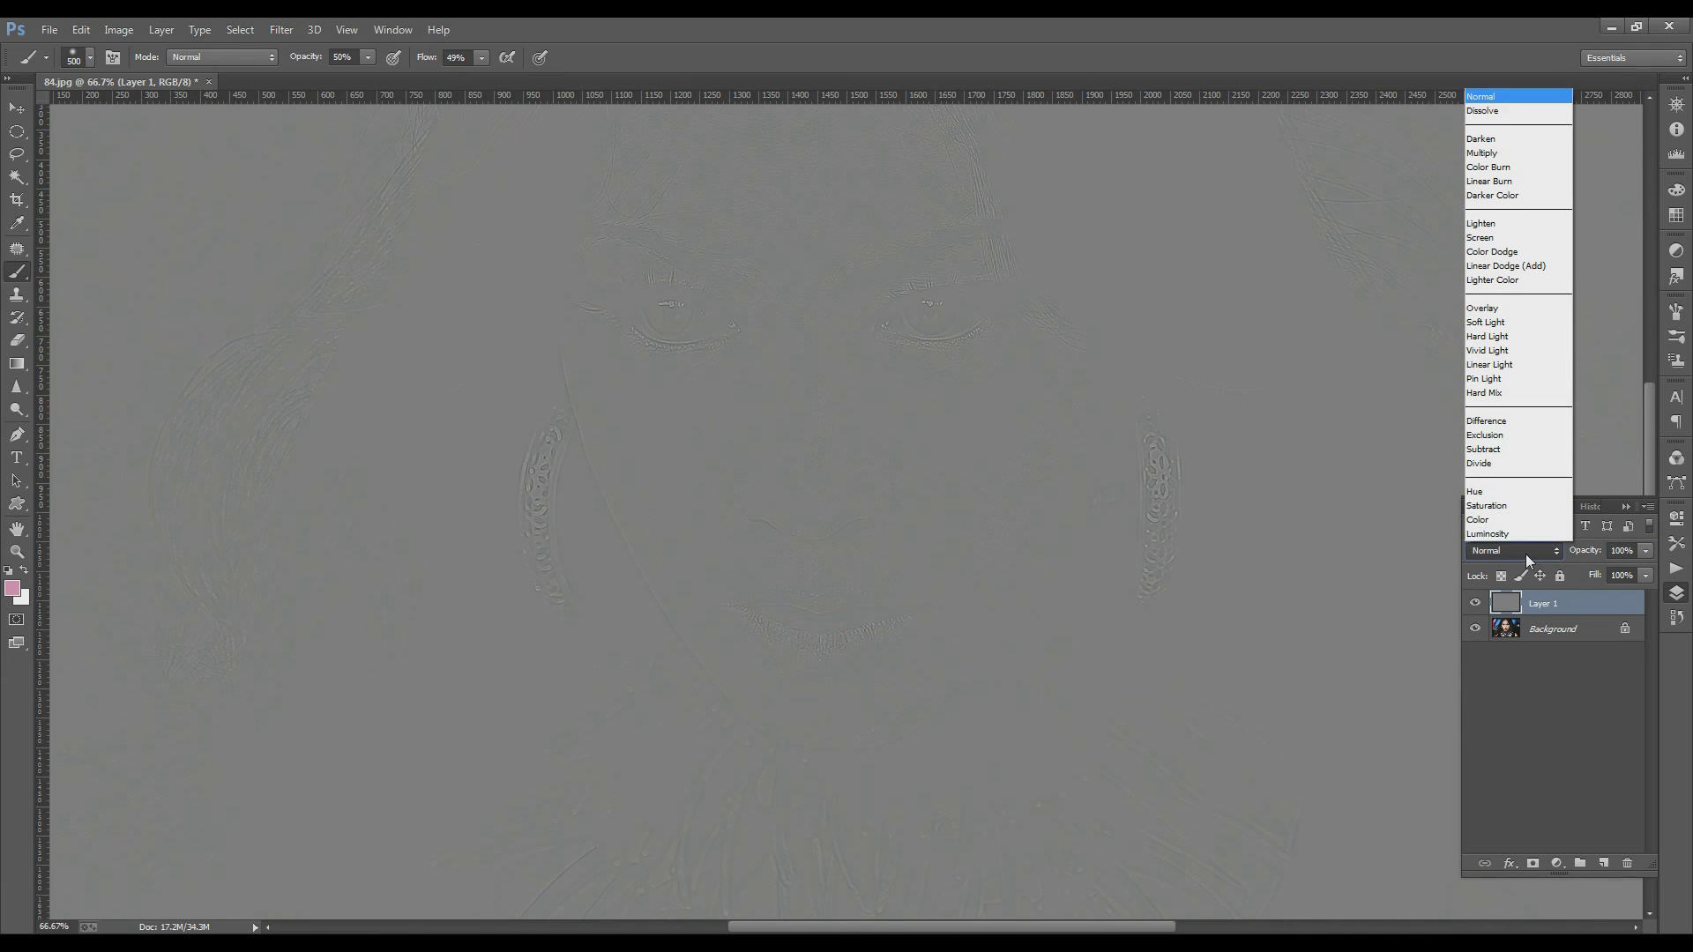
left_click(1483, 308)
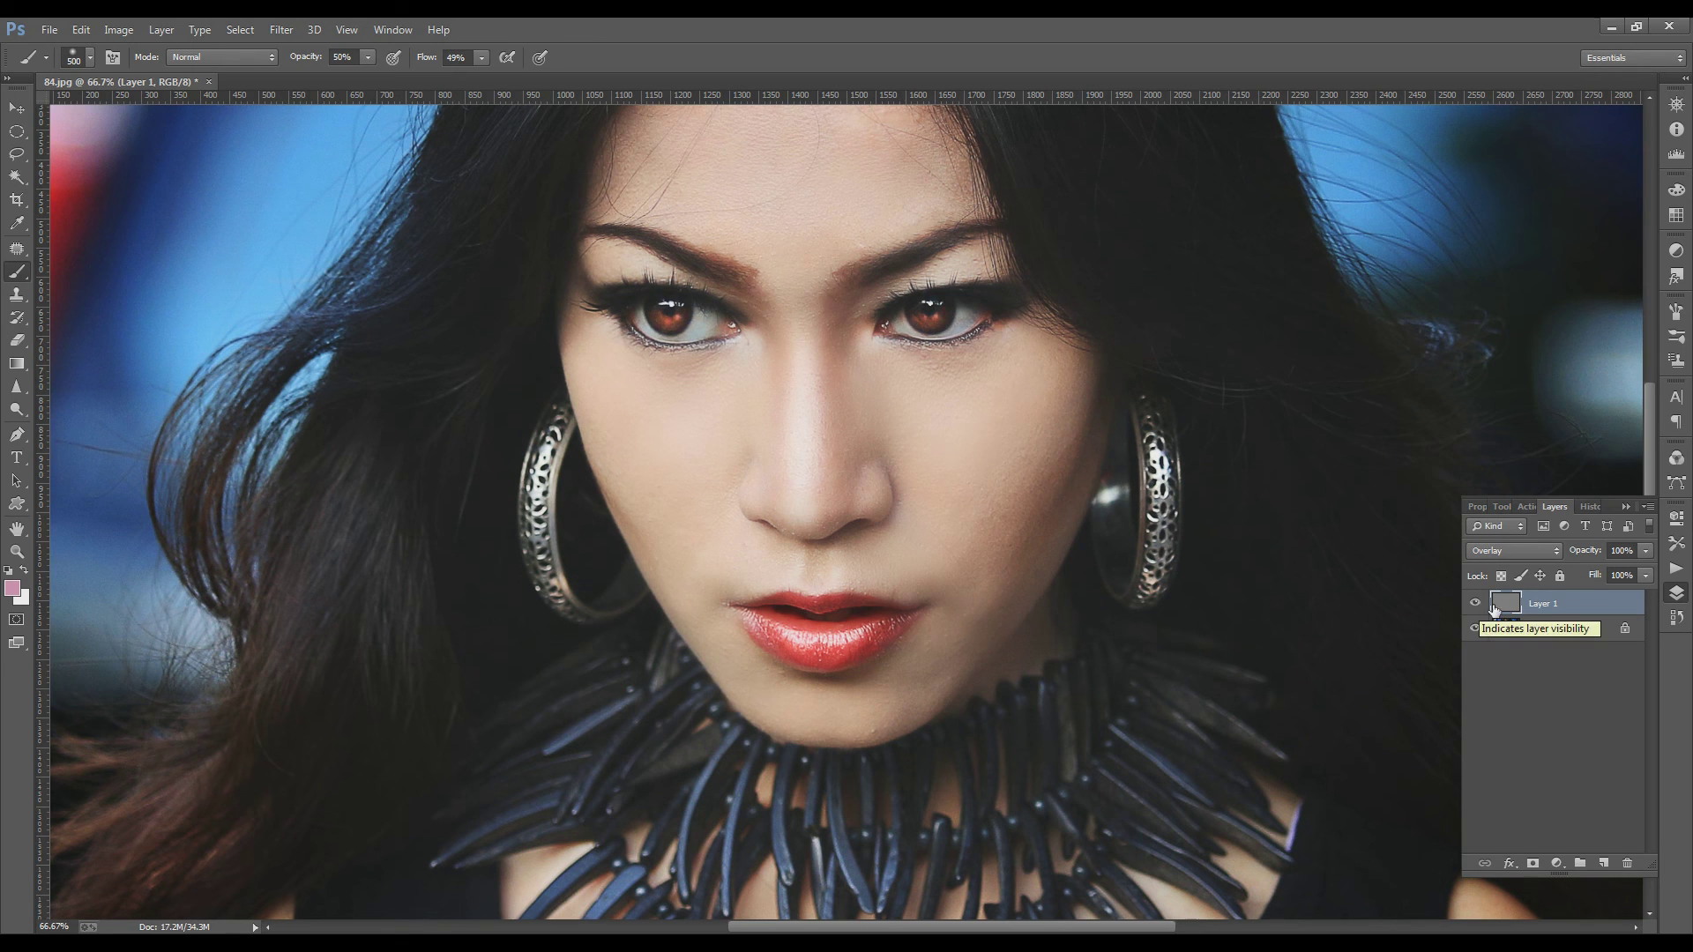
left_click(1645, 550)
left_click(1578, 601)
key("Delete")
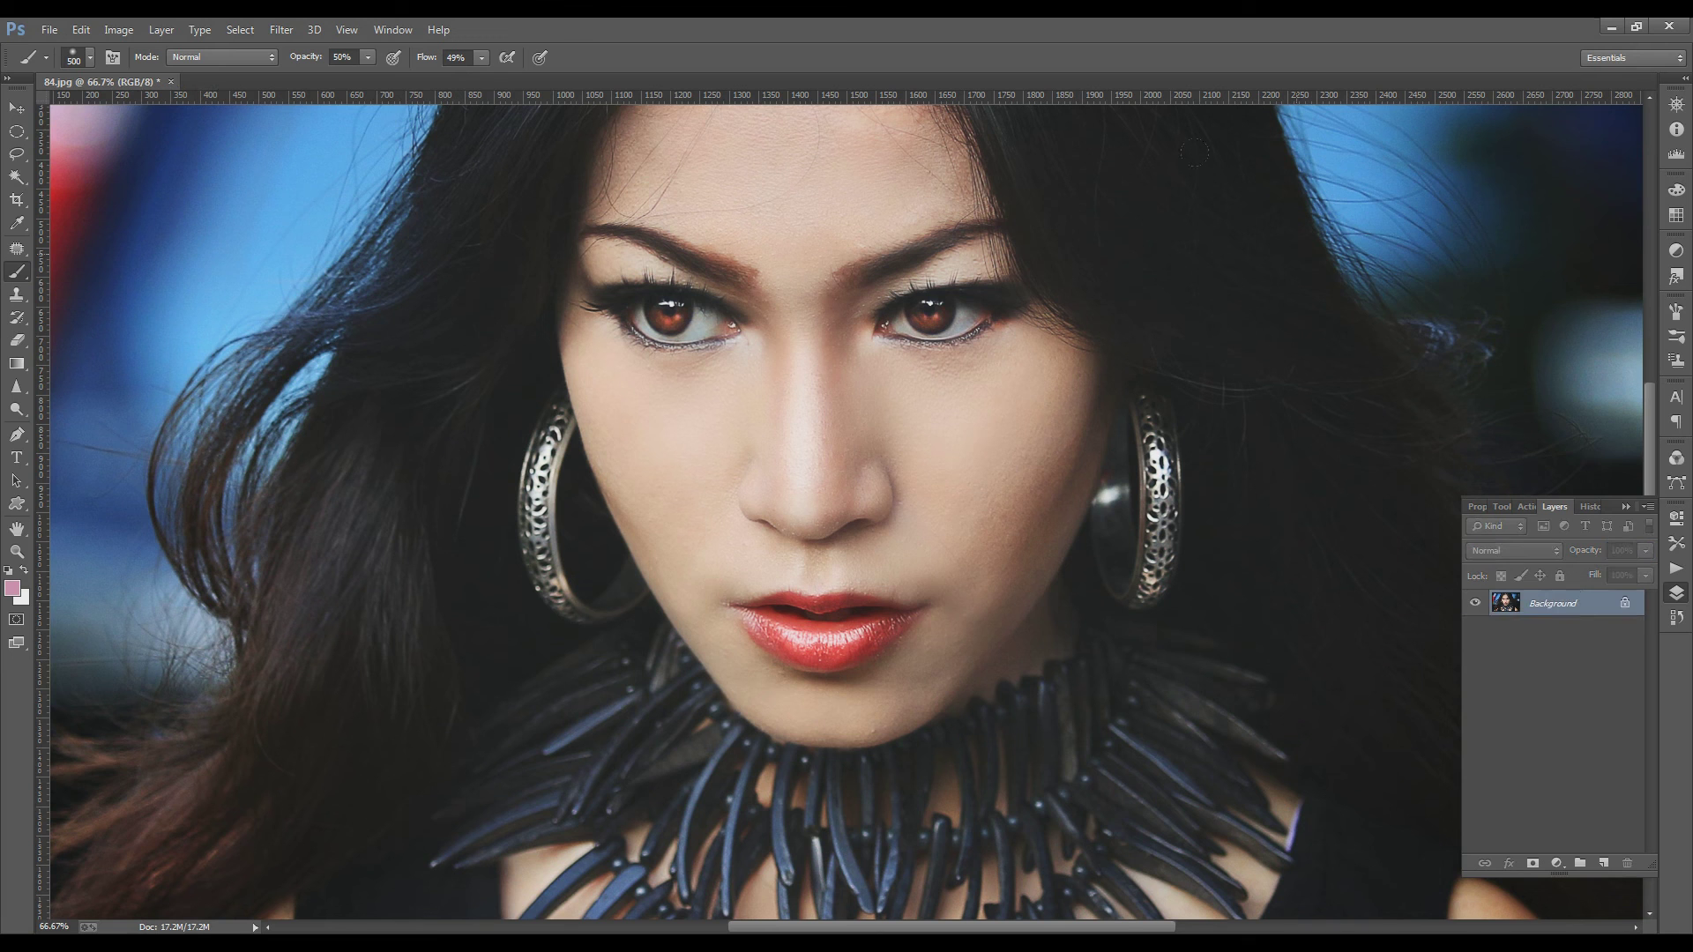
key("ctrl+minus")
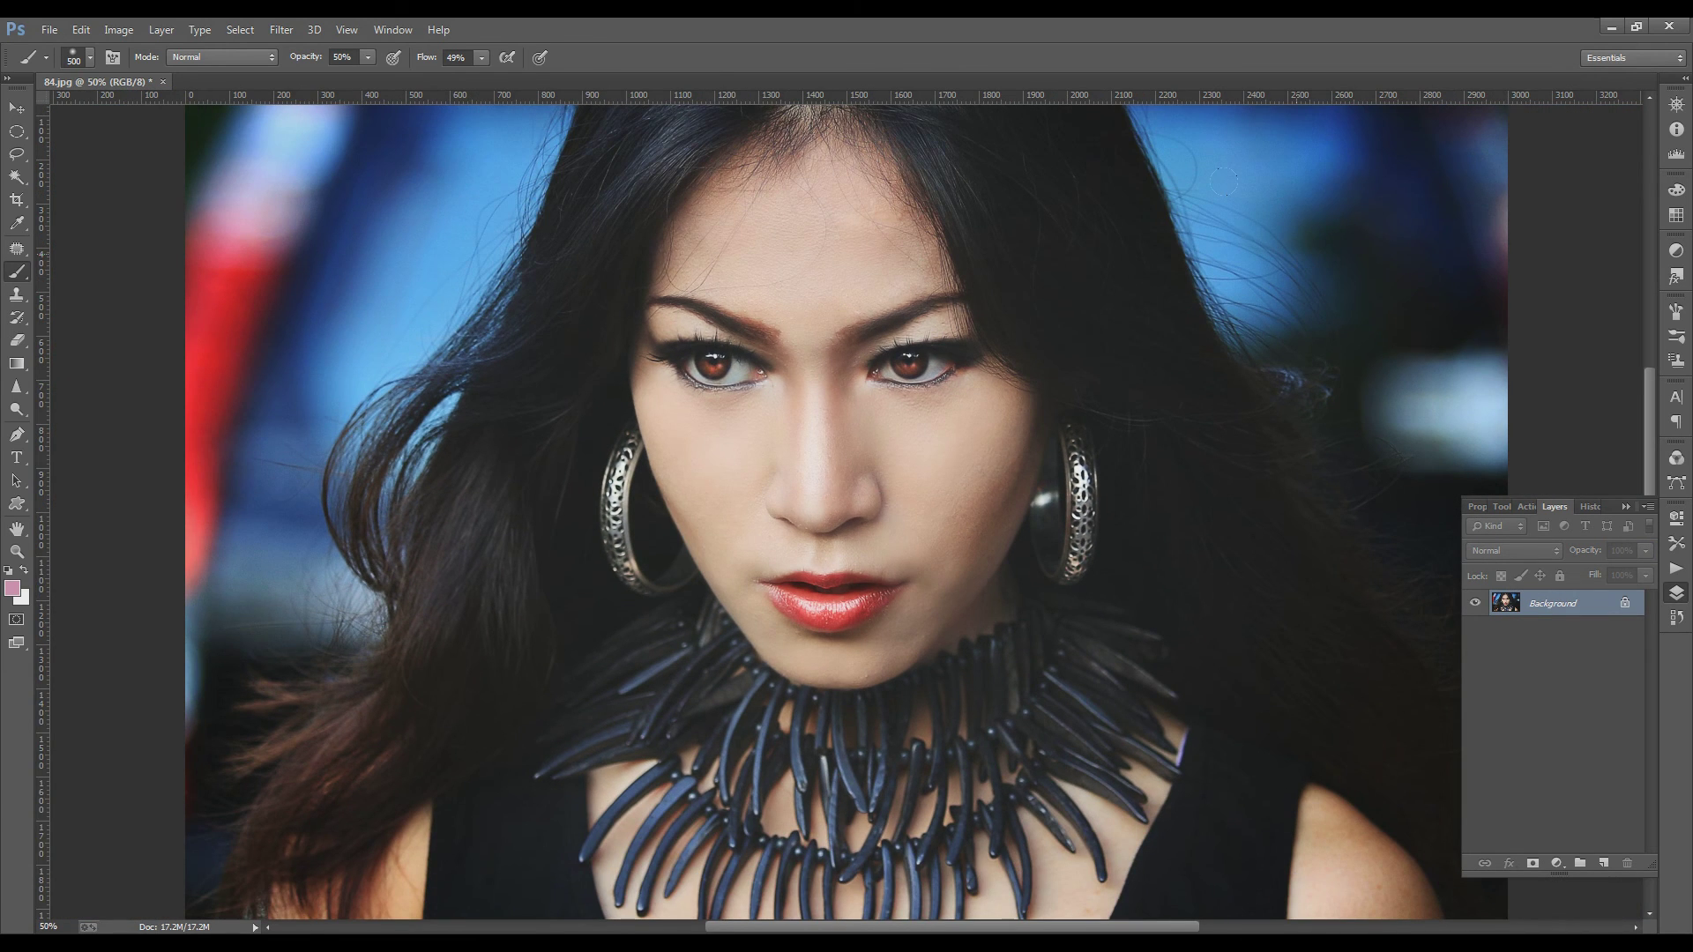
left_click(1626, 506)
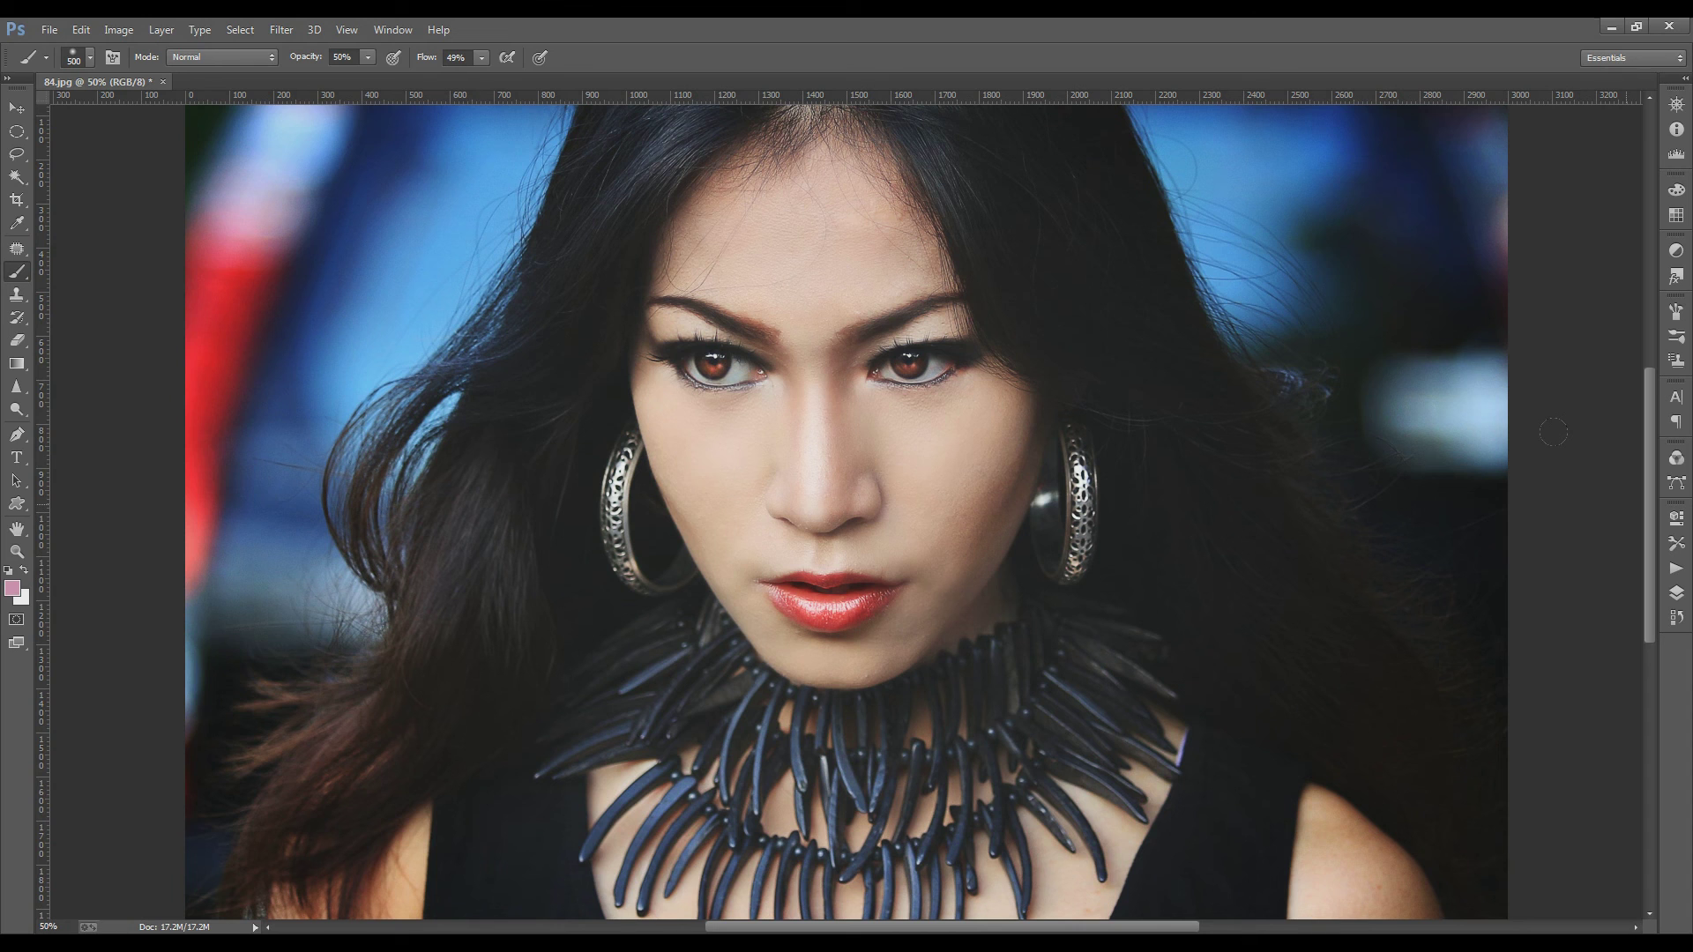
- Apply Selective Color with the Blacks range's Black value lowered slightly
left_click(173, 34)
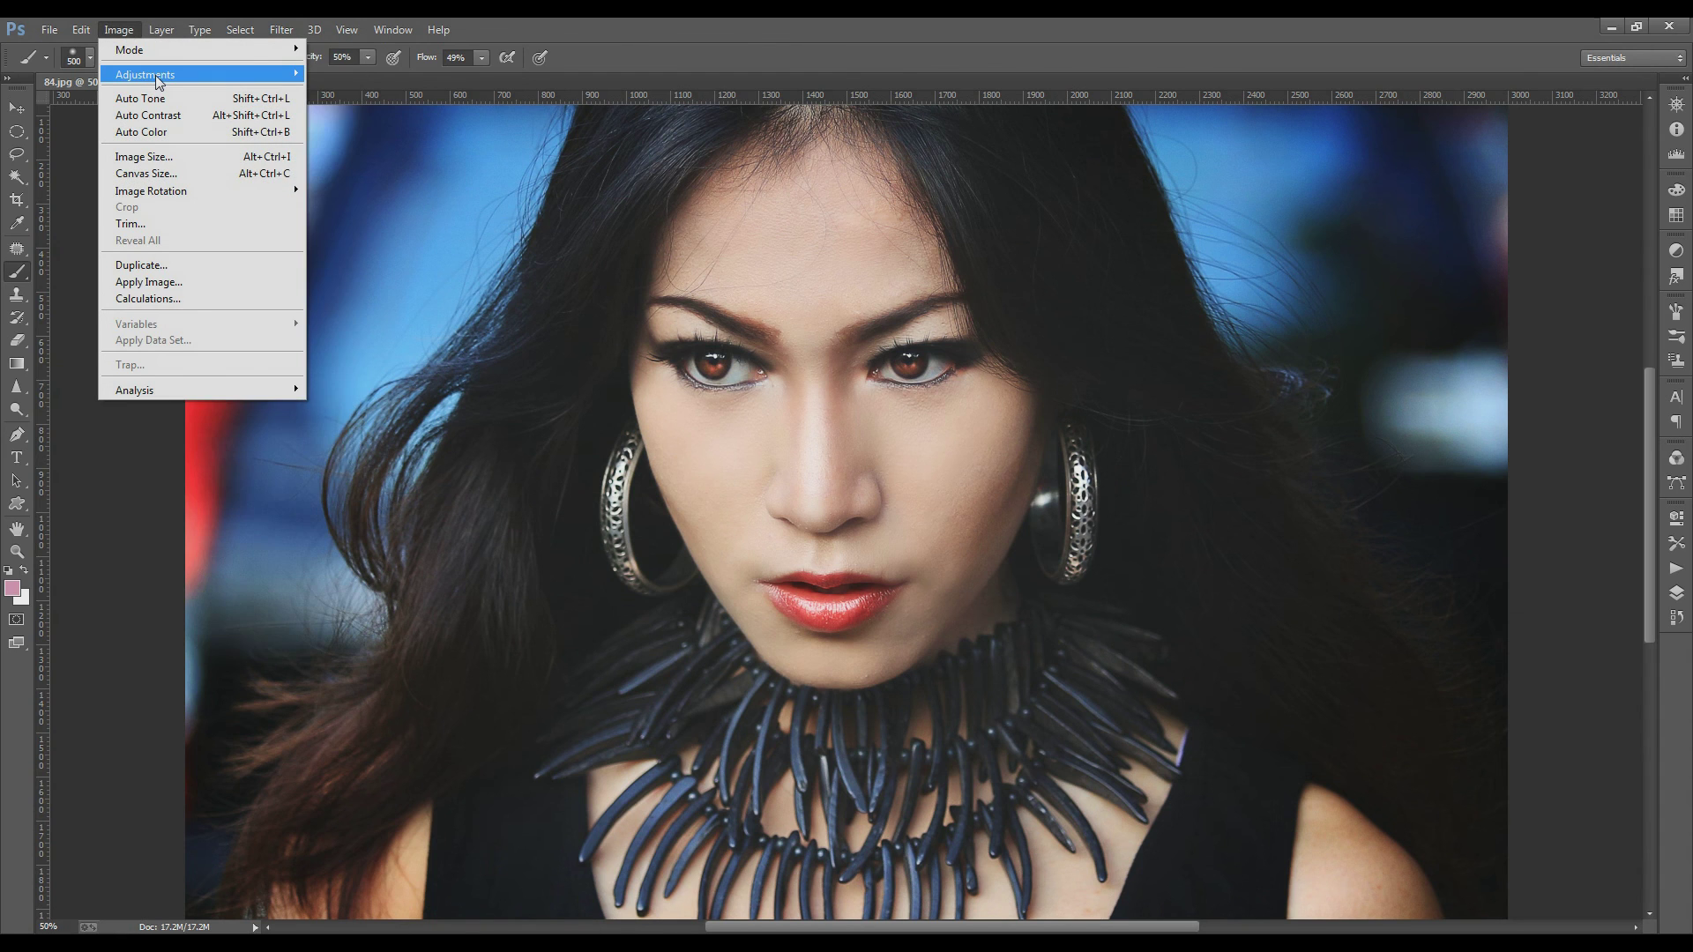
mouse_move(146, 74)
left_click(388, 342)
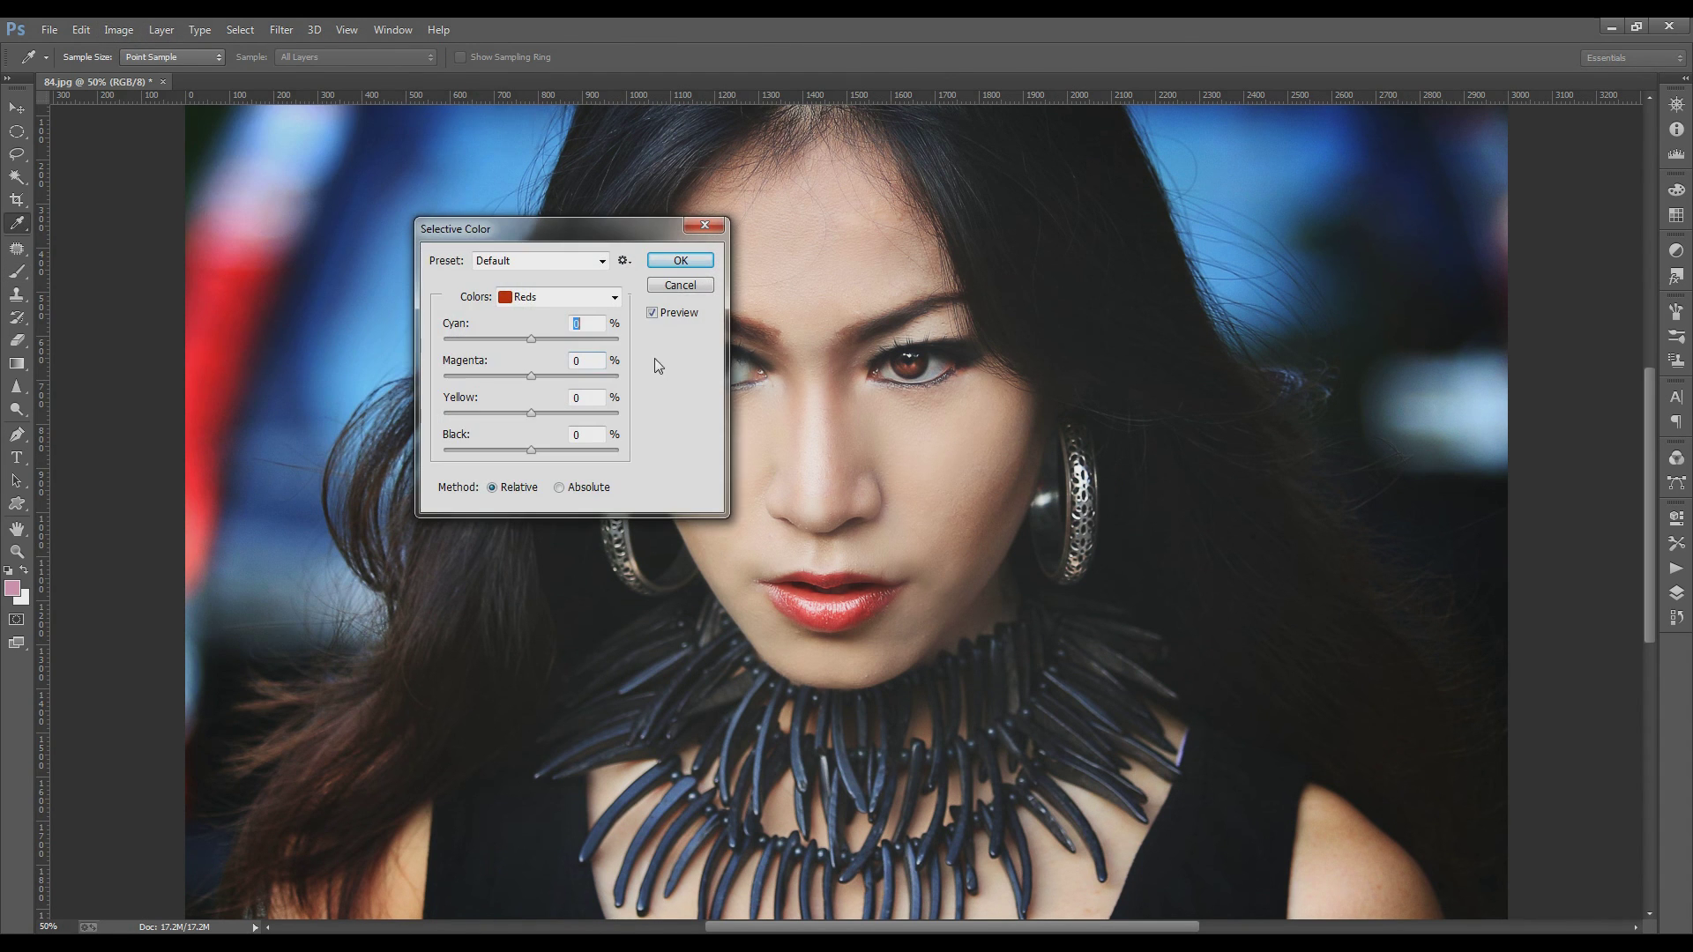
left_click_drag(623, 238, 1429, 244)
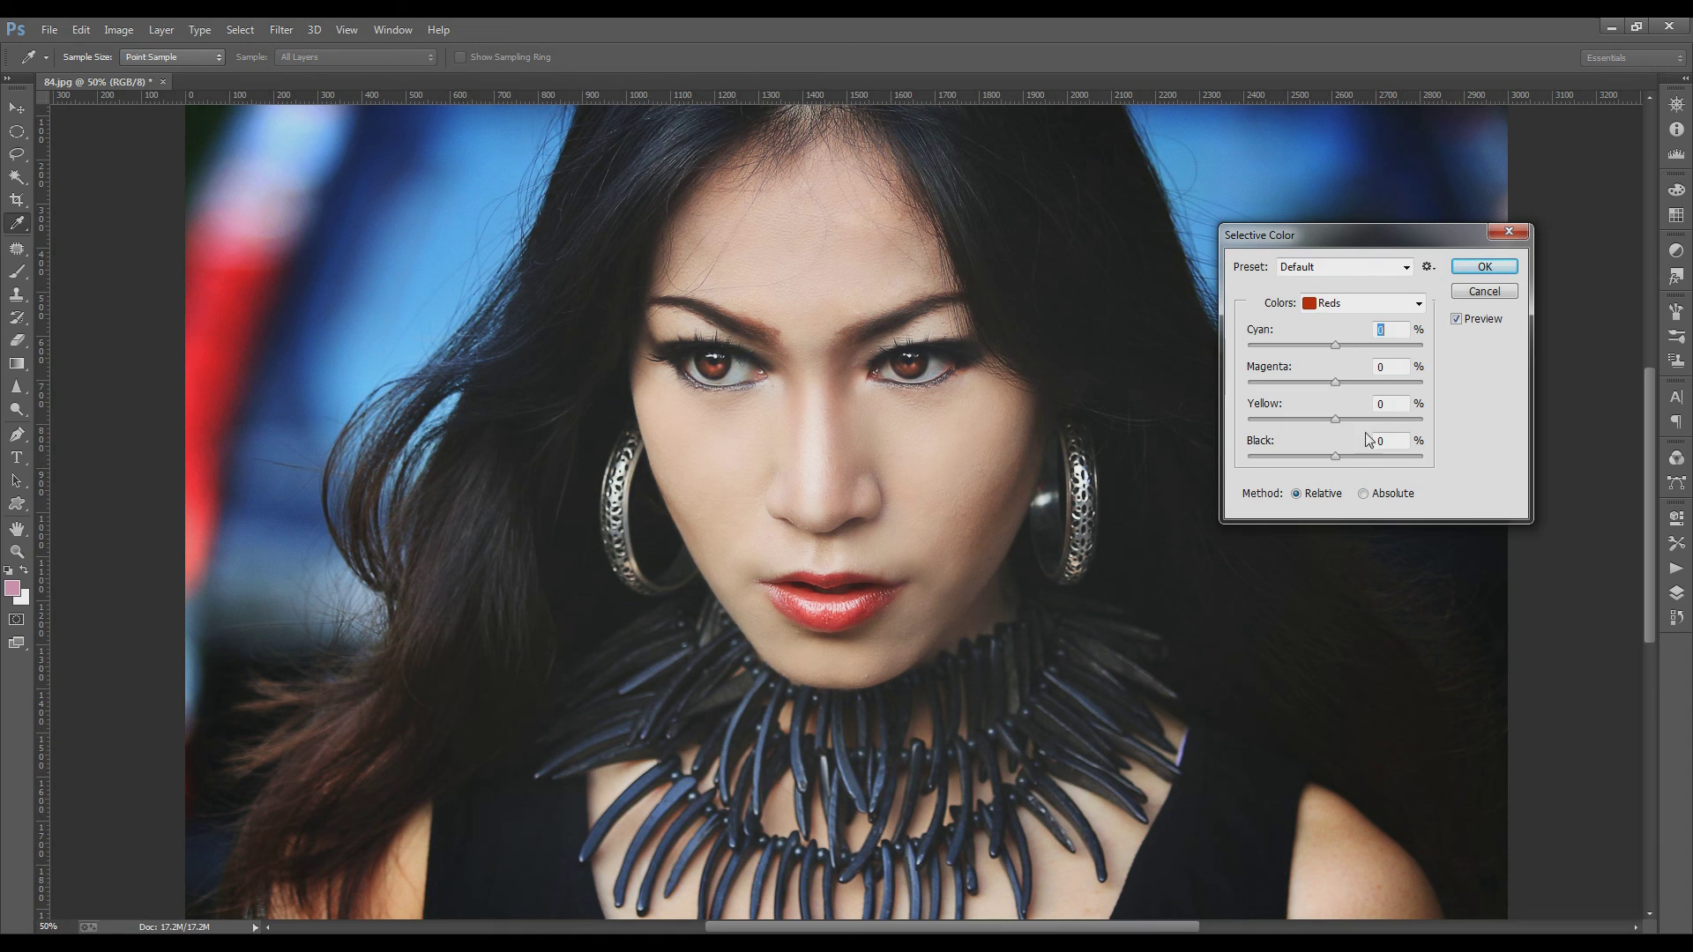
left_click(1341, 305)
left_click(1362, 459)
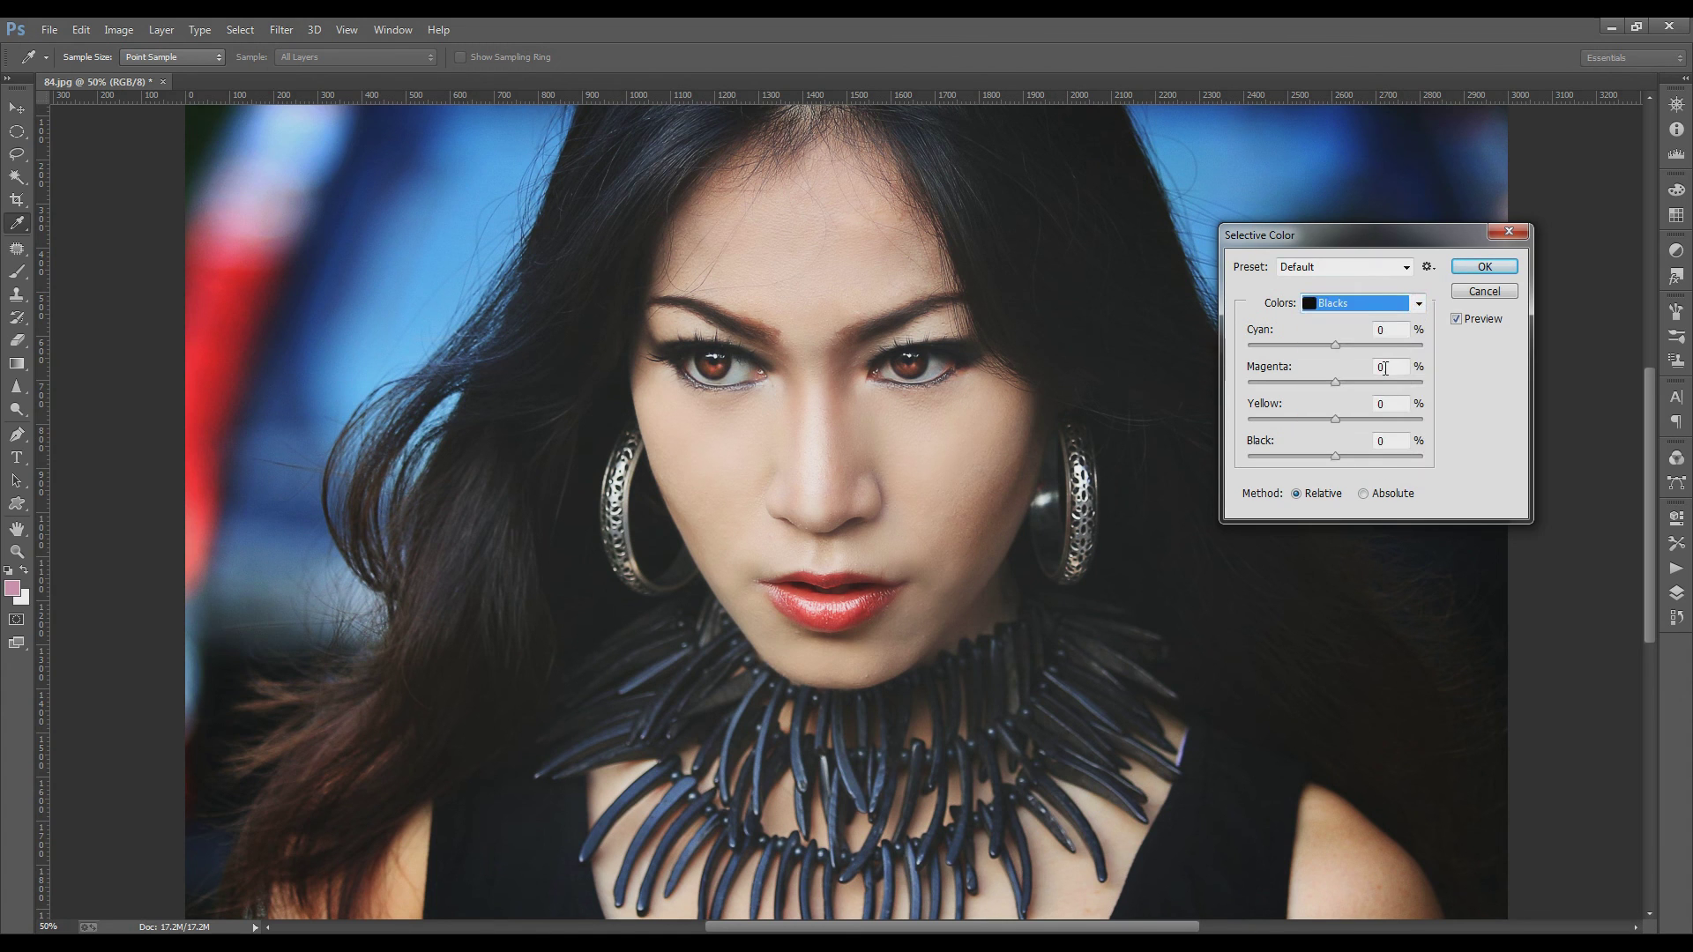
left_click(1398, 444)
key("Down")
key("Down")
key("Down")
key("Down")
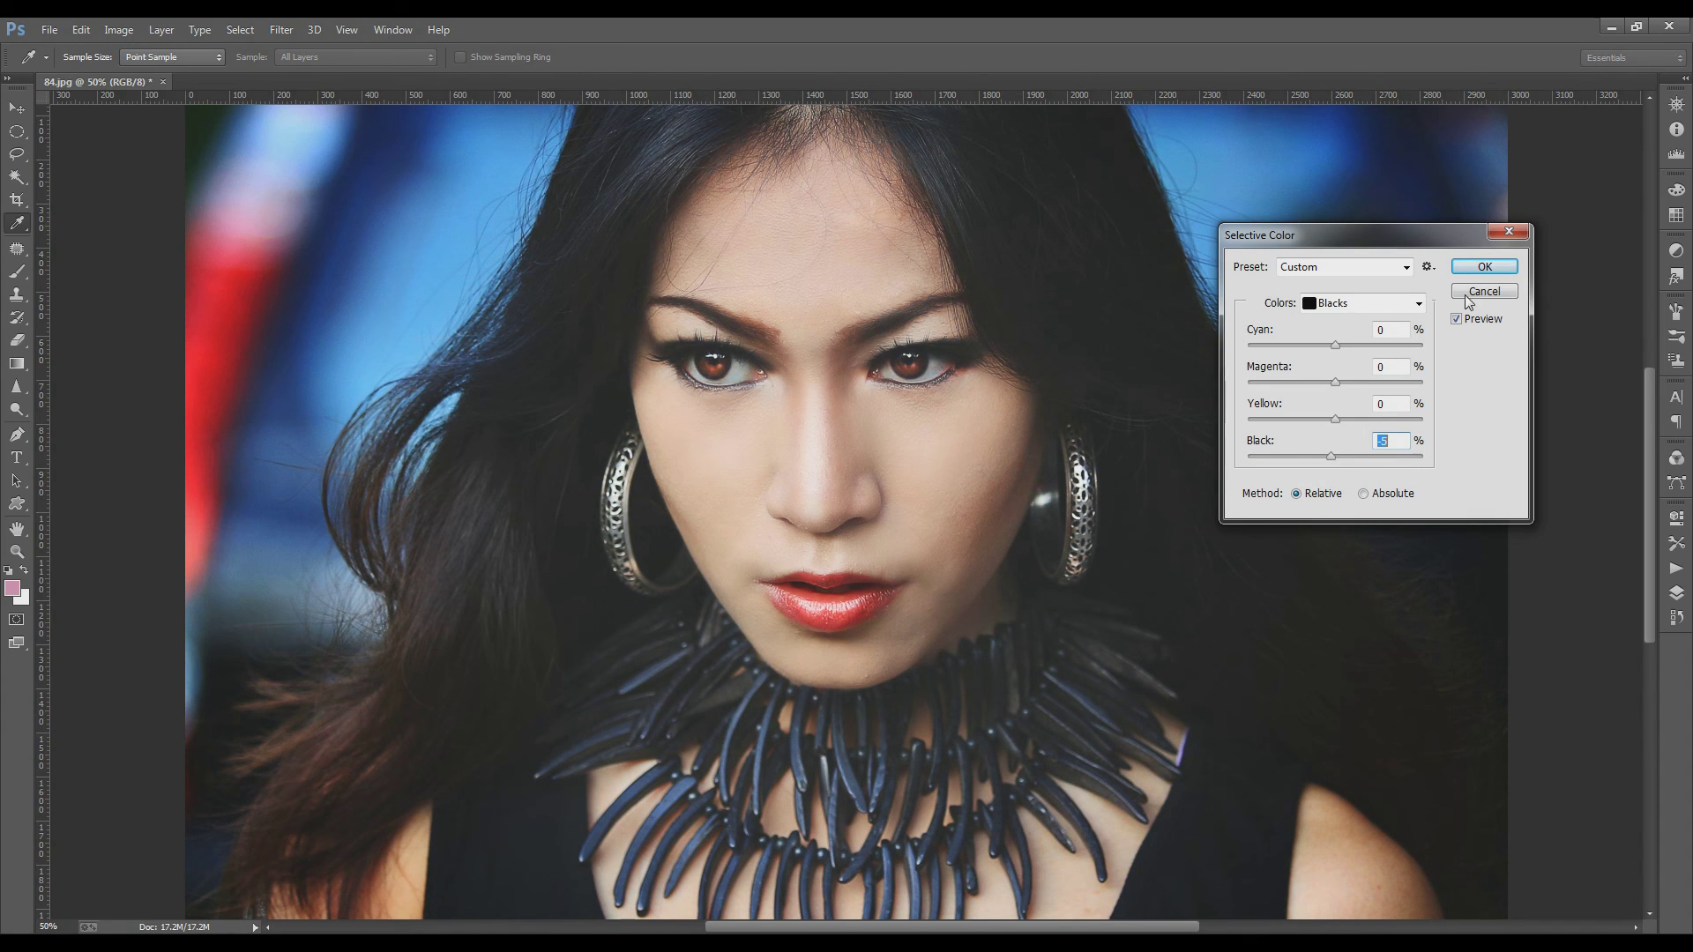
left_click(1484, 266)
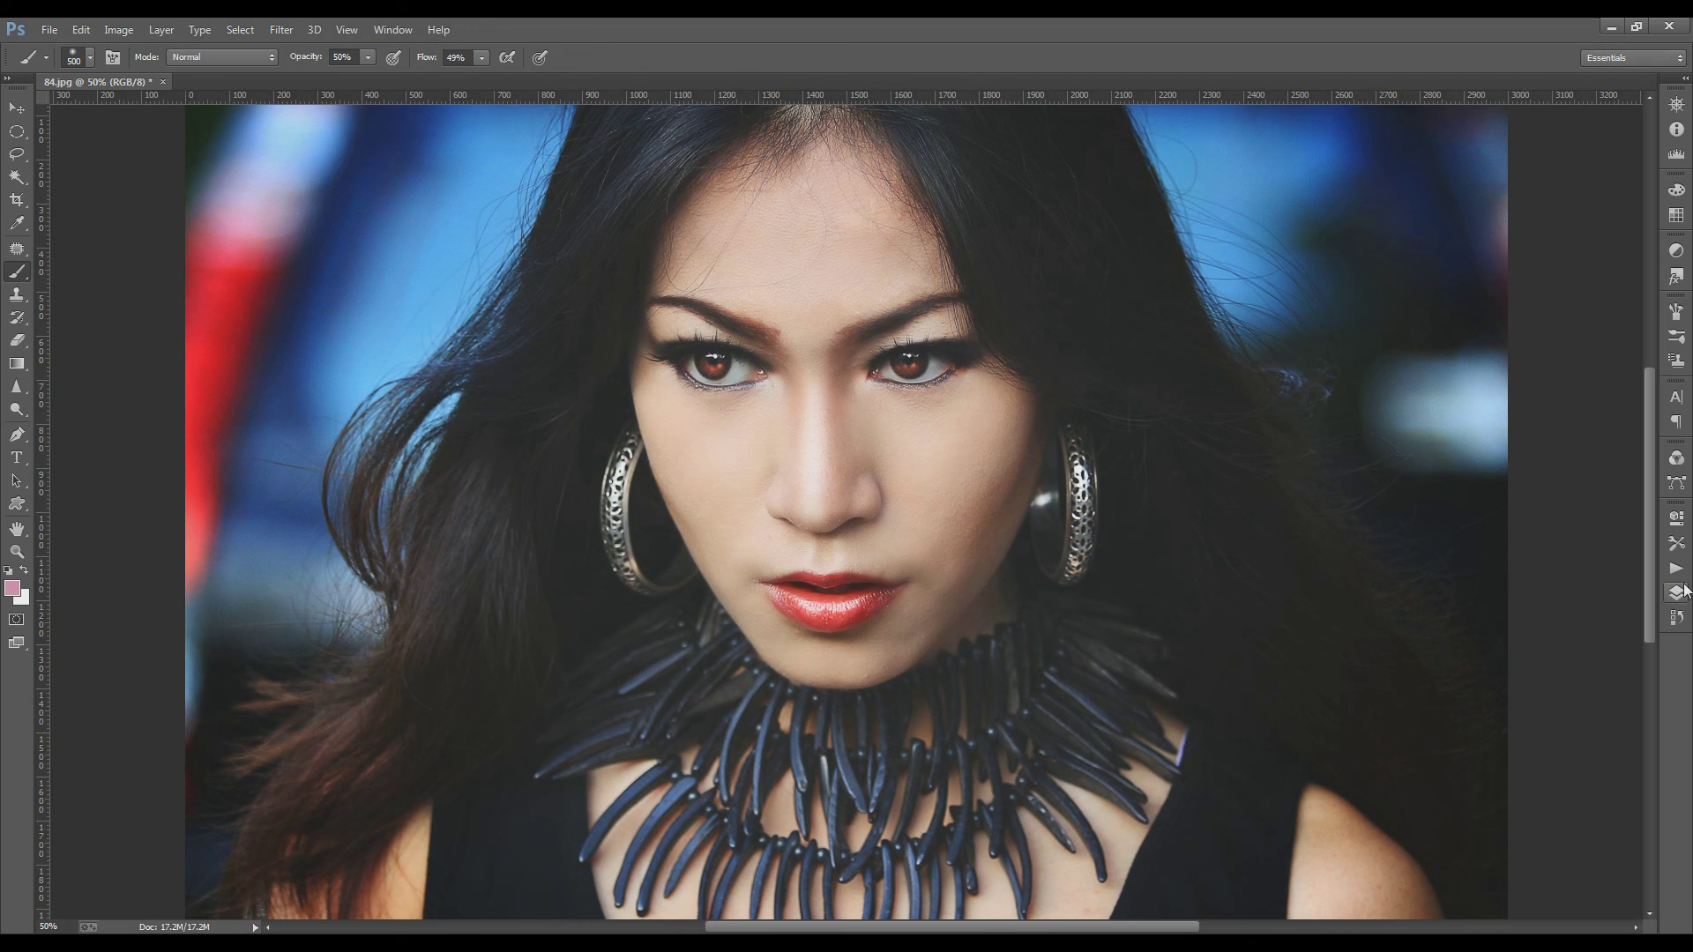
- Save the retouched 84.jpg with Ctrl+S
key("ctrl+s")
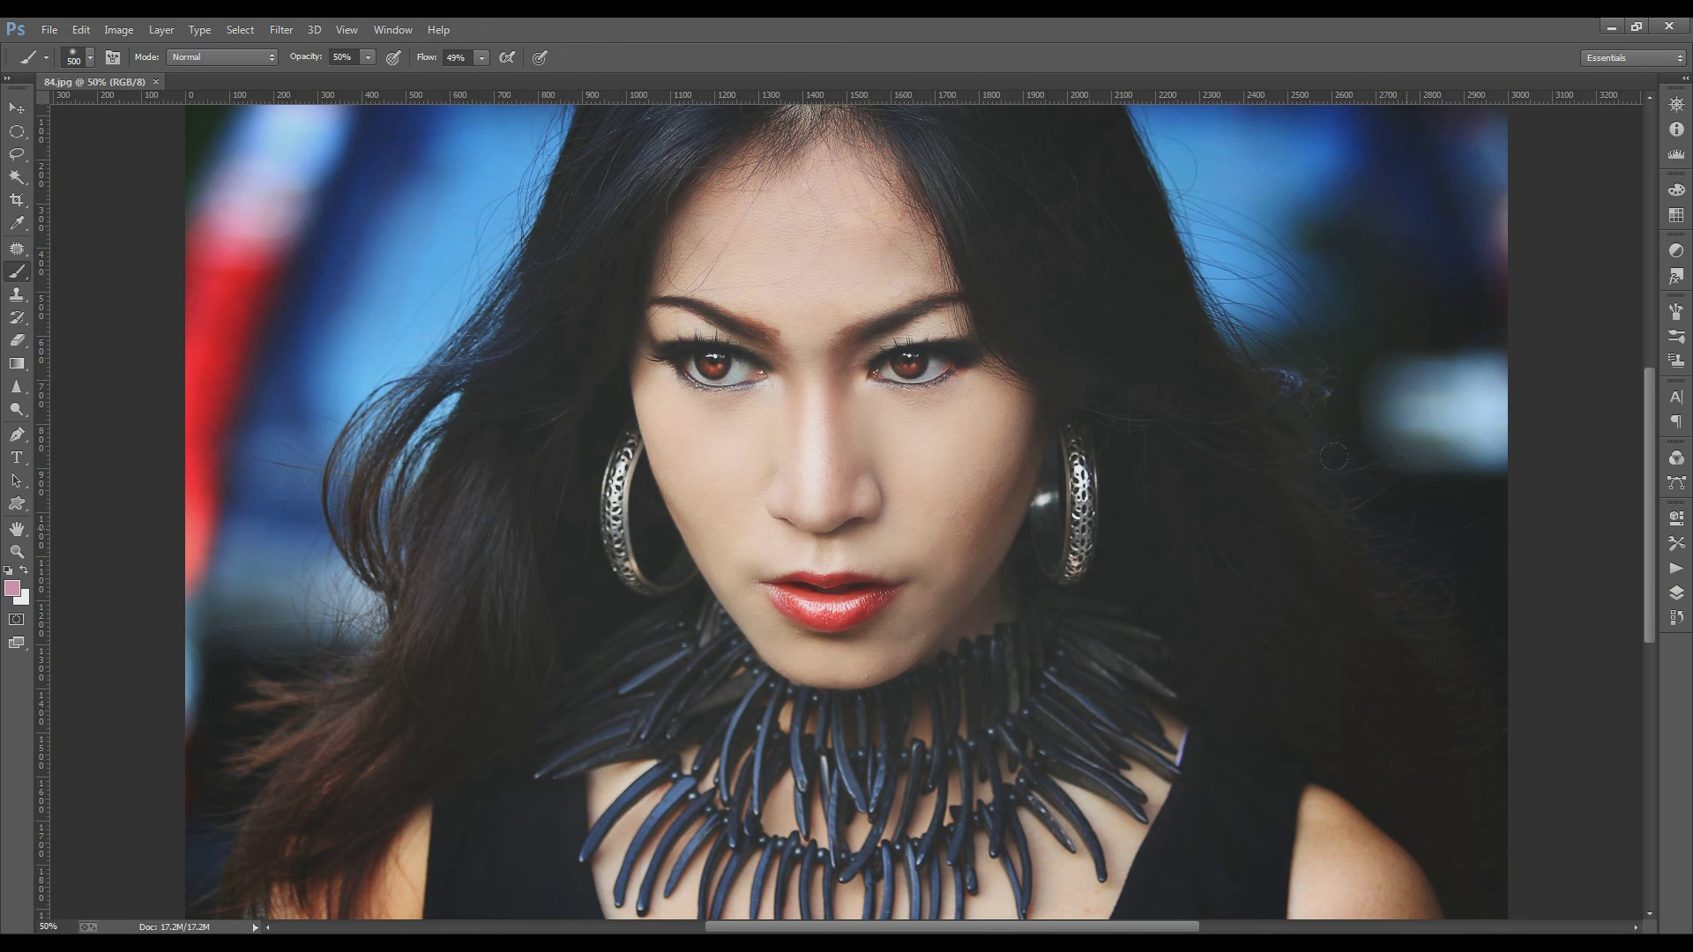